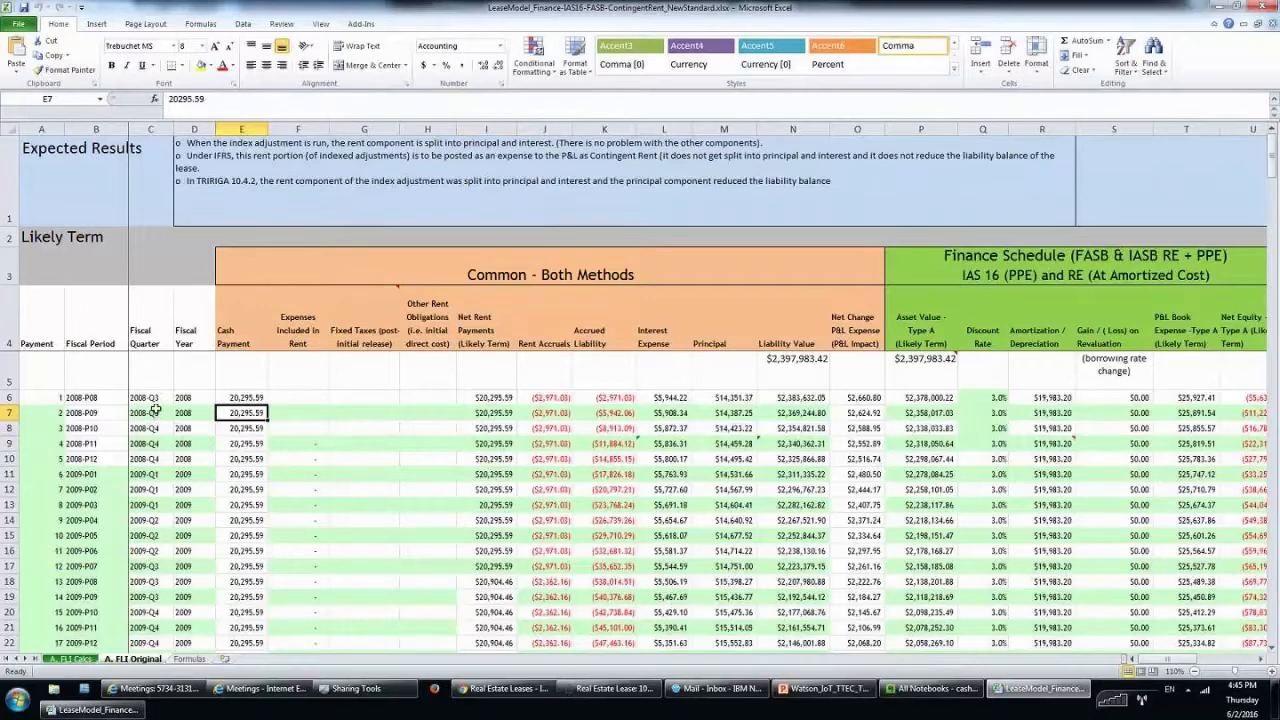
pyautogui.click(105, 399)
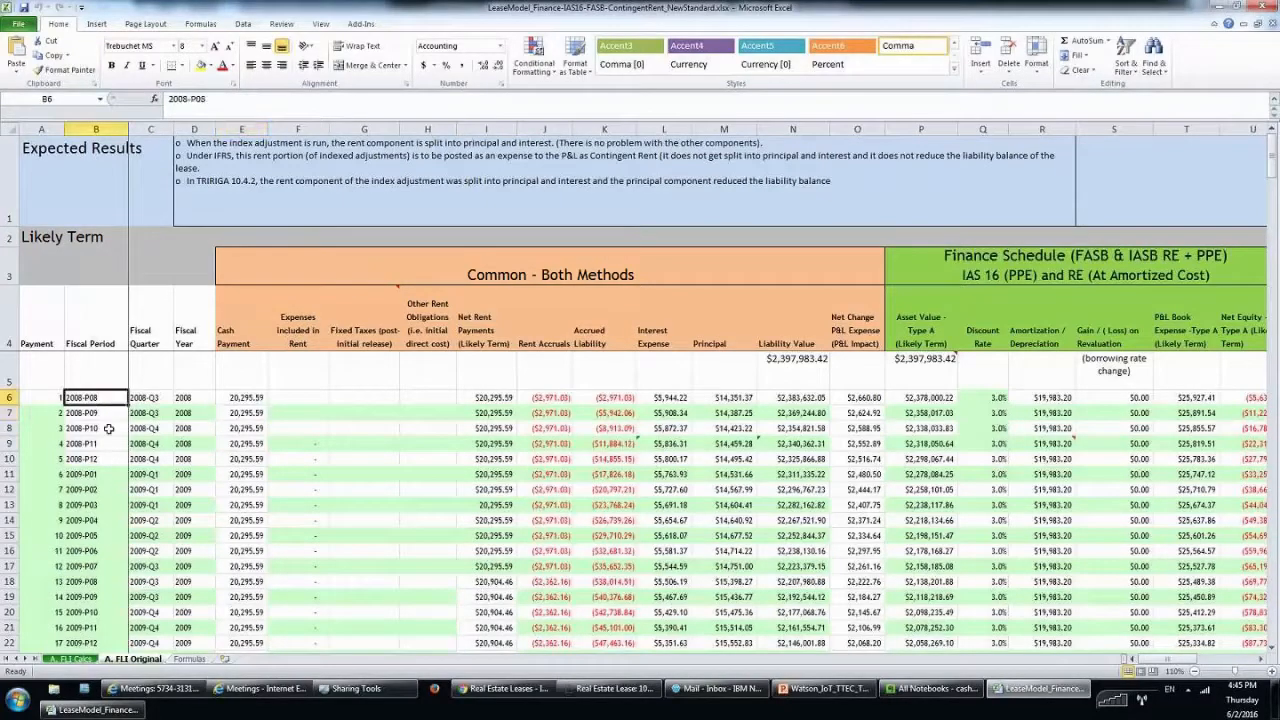
pyautogui.scroll(-9, 108, 428)
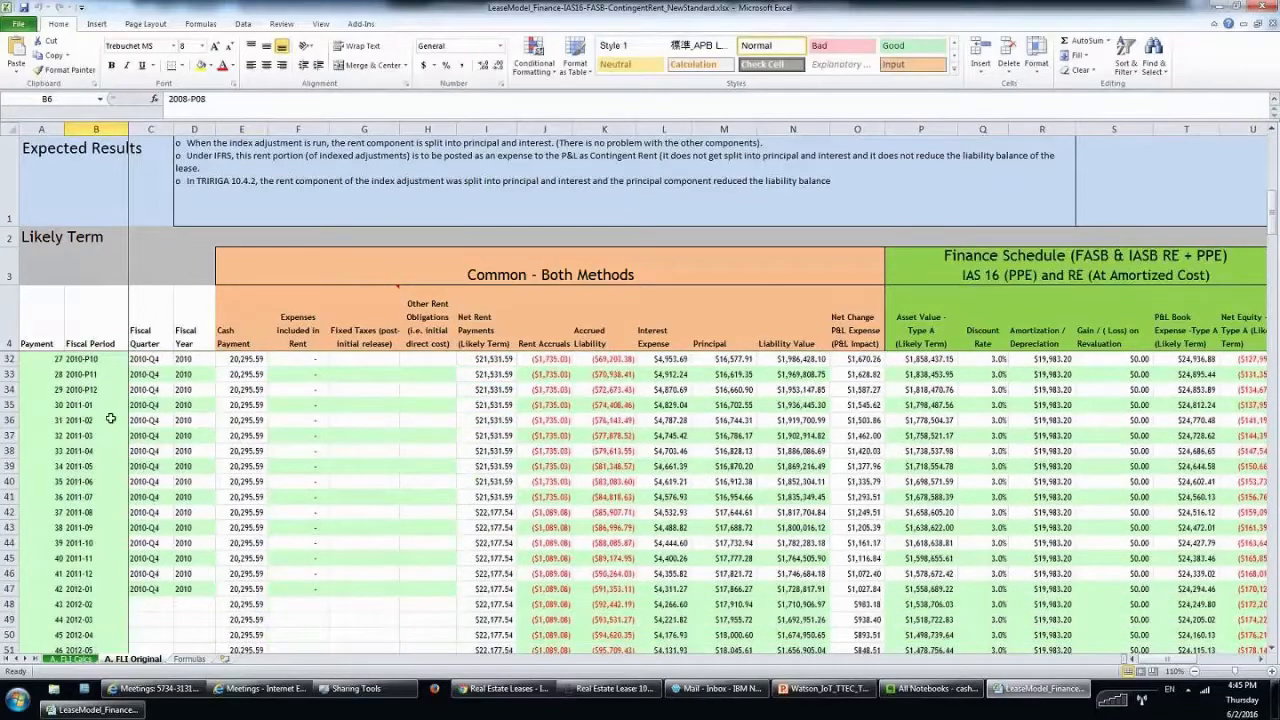
pyautogui.scroll(-16, 110, 419)
pyautogui.scroll(-7, 125, 395)
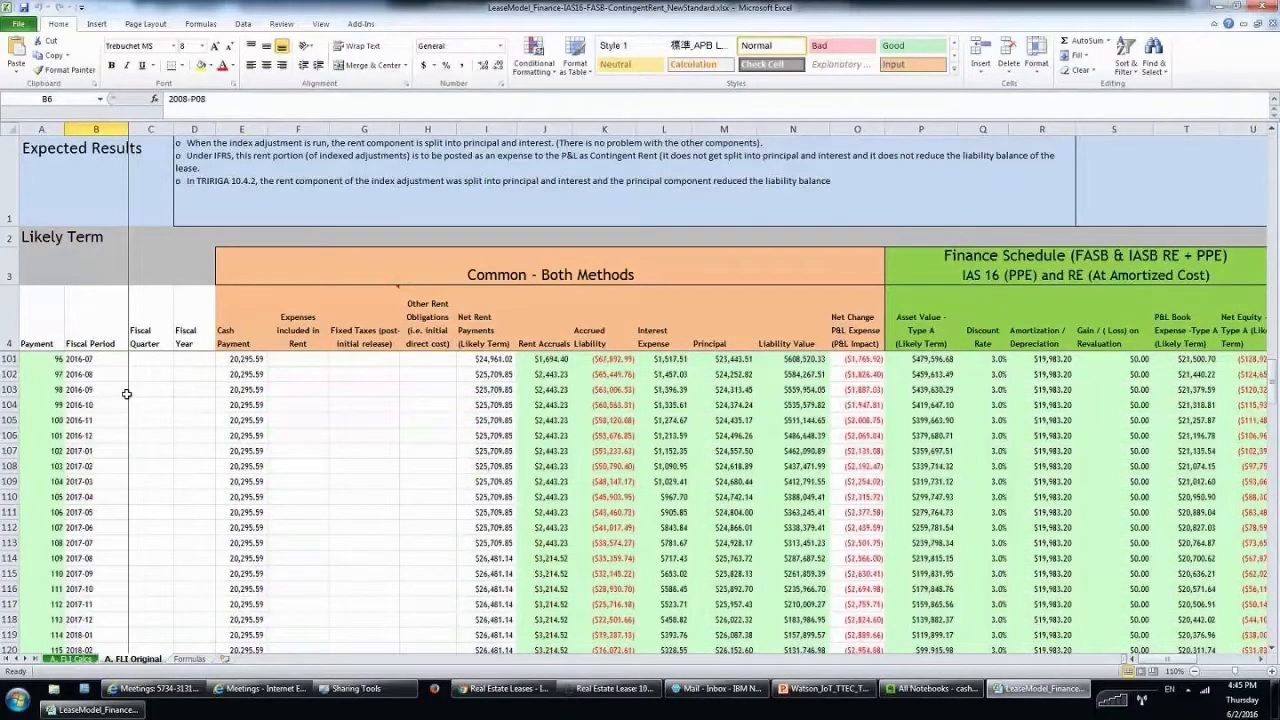
pyautogui.scroll(-6, 110, 430)
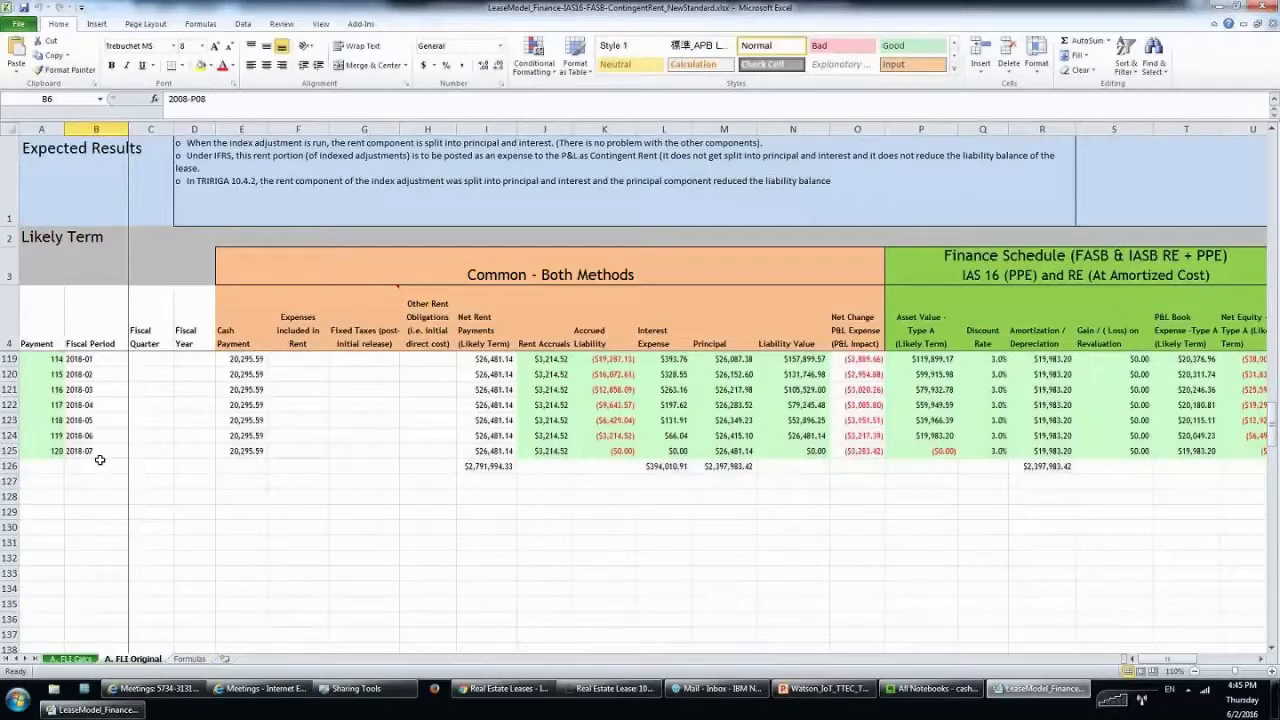
pyautogui.click(100, 450)
pyautogui.scroll(2, 255, 484)
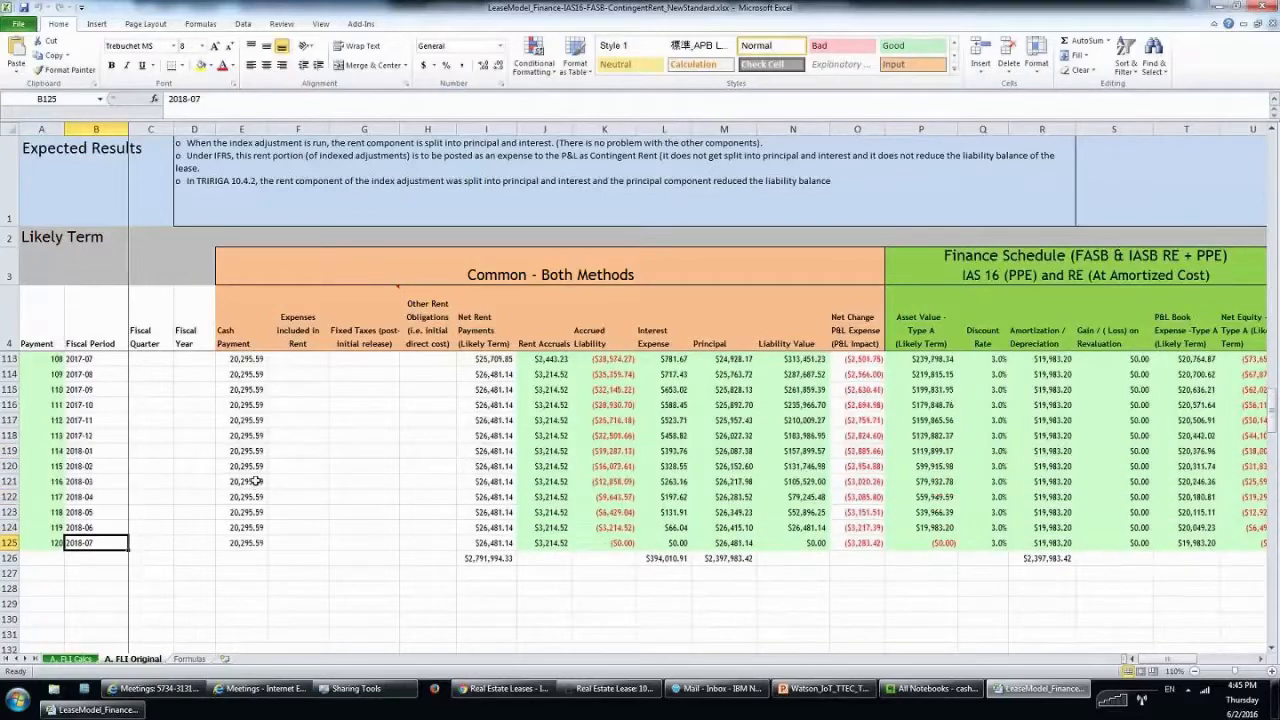
pyautogui.scroll(2, 256, 481)
pyautogui.scroll(5, 250, 458)
pyautogui.click(245, 420)
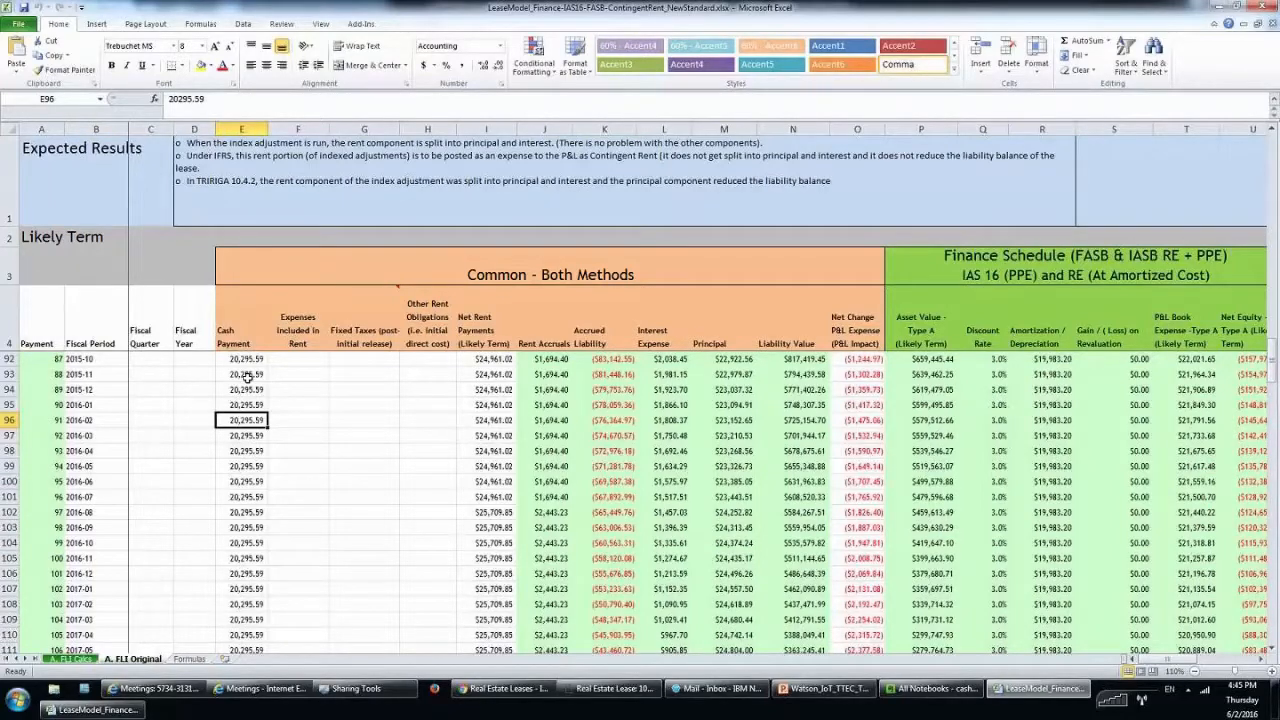
pyautogui.scroll(13, 279, 392)
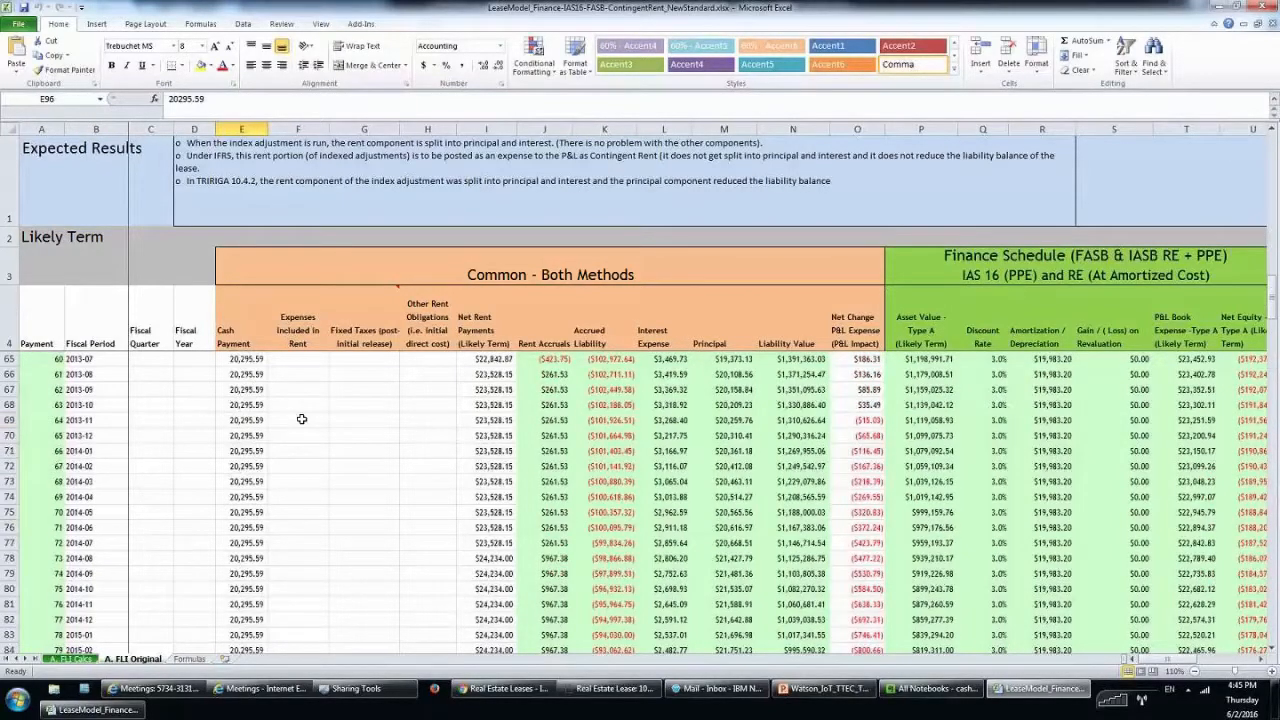
pyautogui.scroll(15, 303, 420)
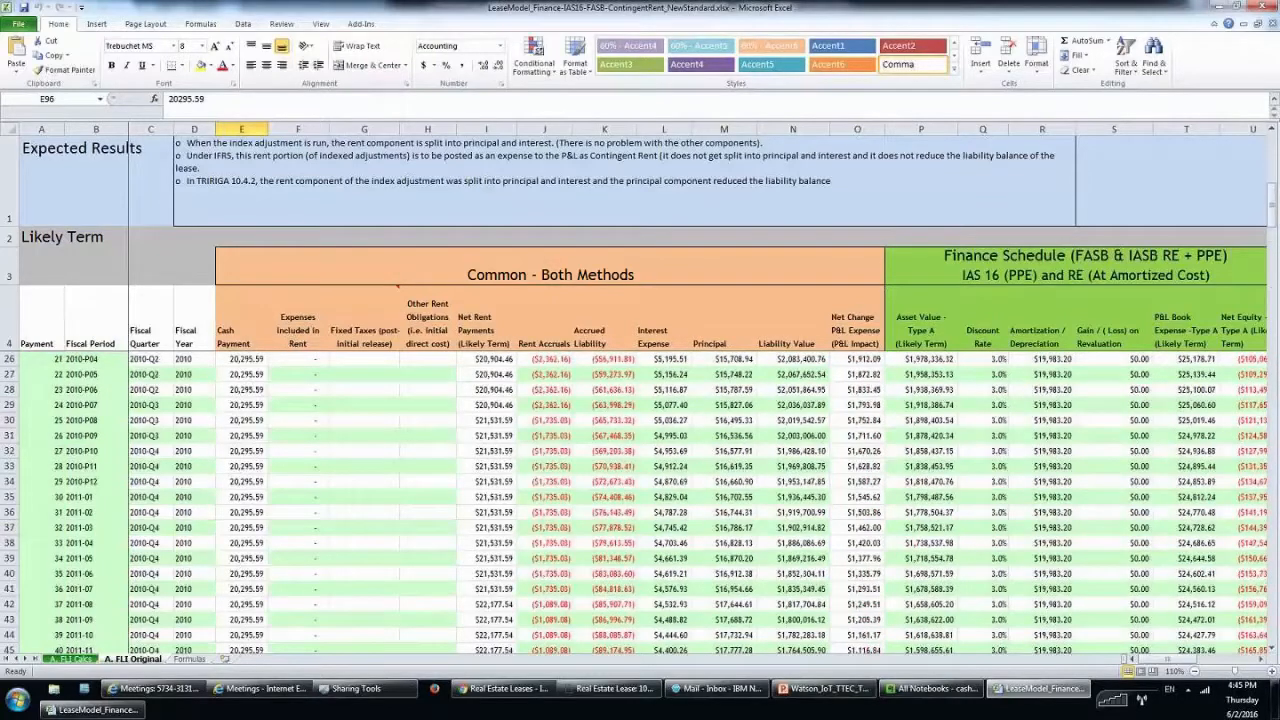
pyautogui.scroll(1, 528, 464)
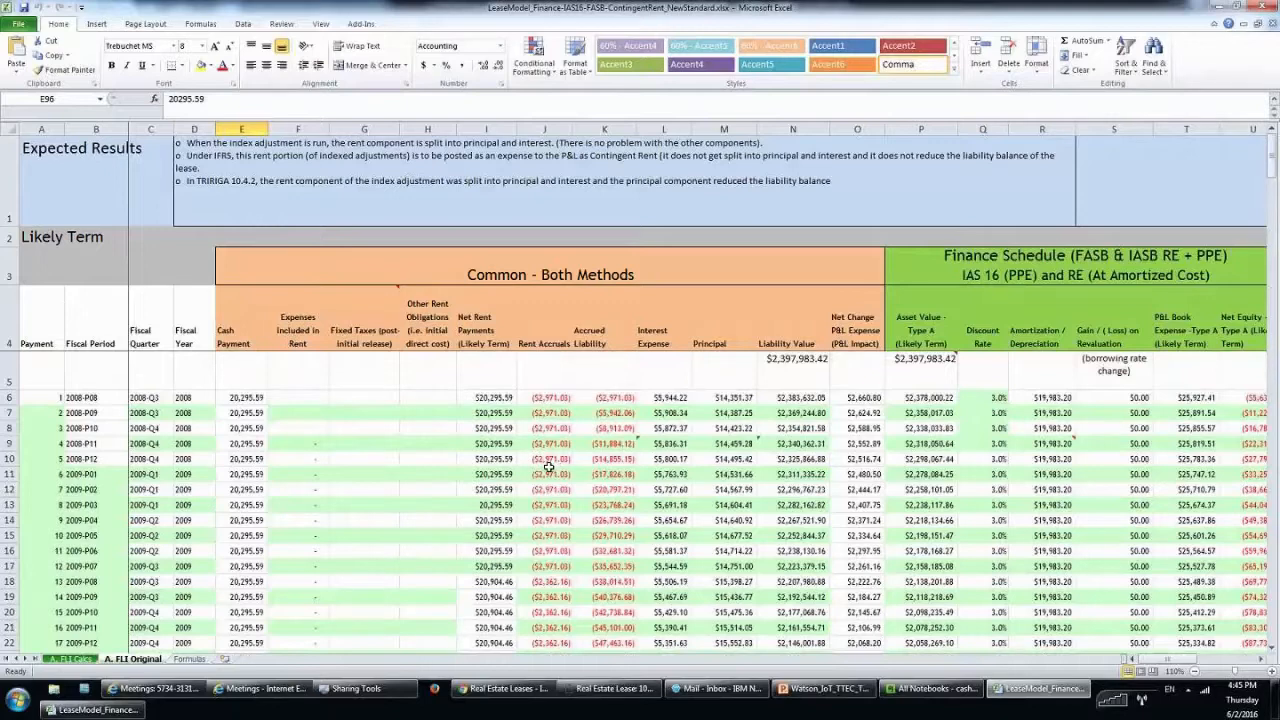
pyautogui.scroll(-1, 522, 472)
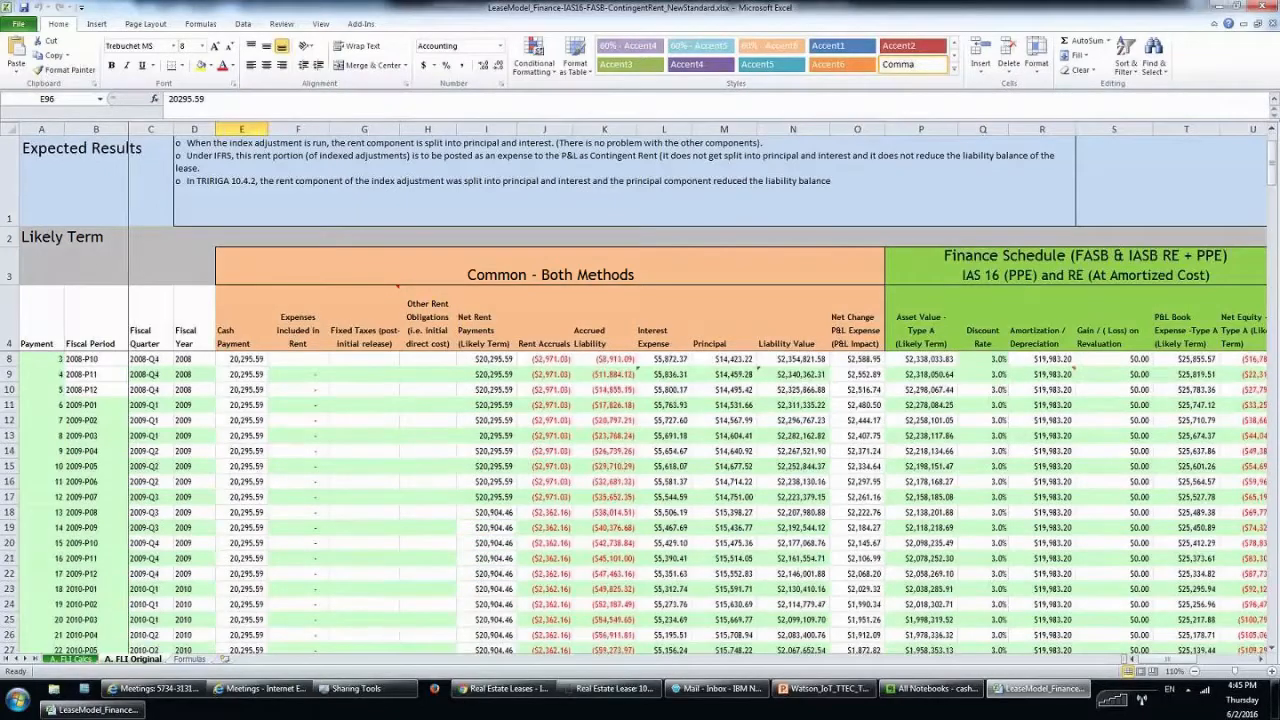
pyautogui.scroll(1, 524, 475)
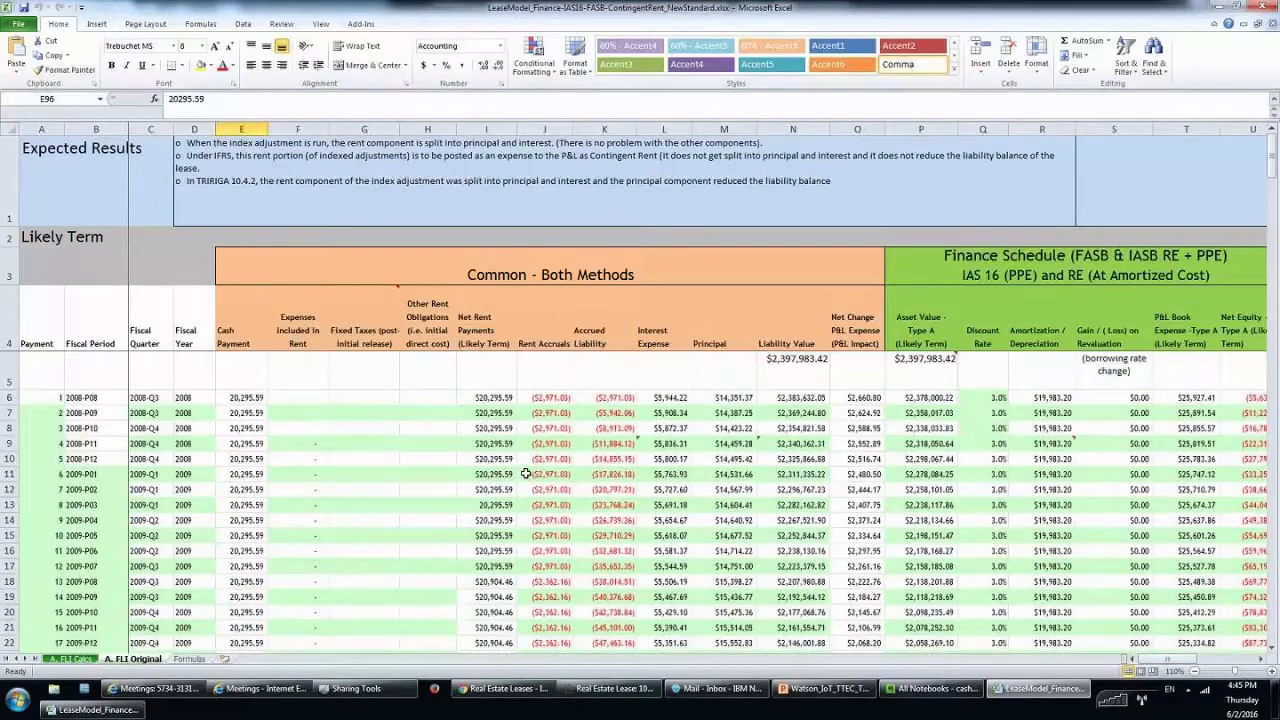
pyautogui.scroll(-1, 525, 473)
pyautogui.scroll(-1, 505, 578)
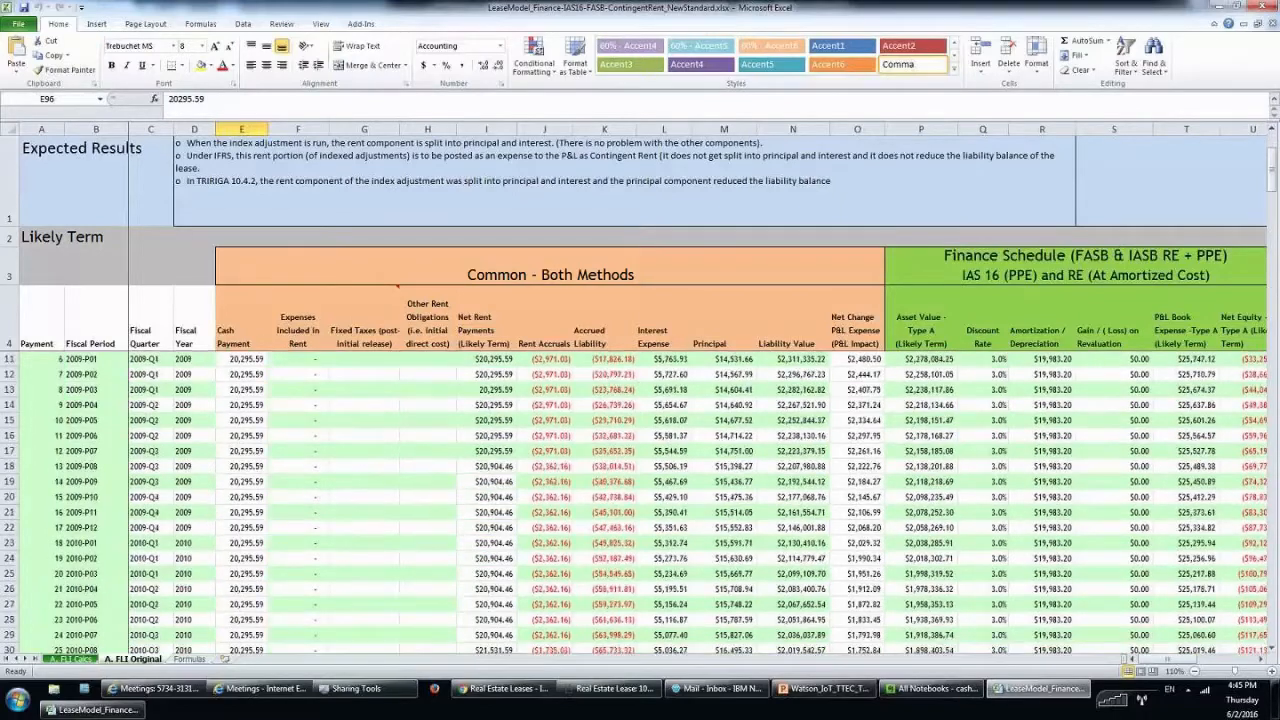
pyautogui.scroll(-1, 535, 580)
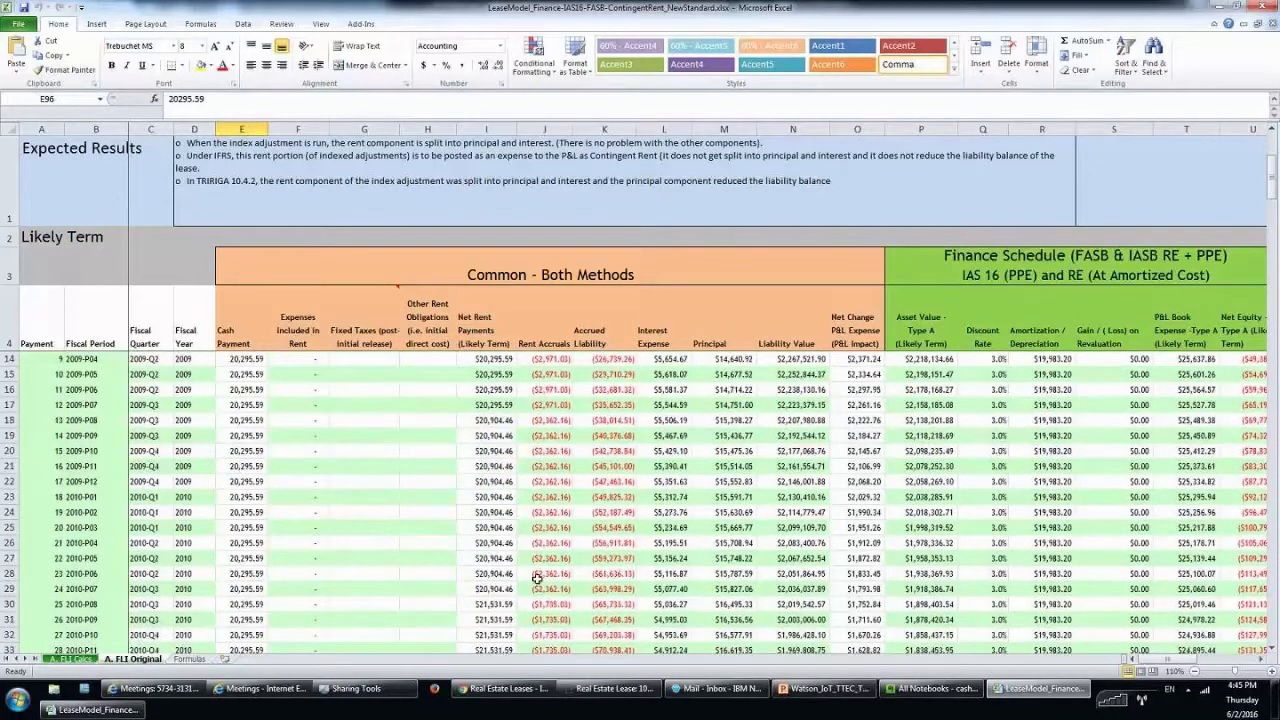
pyautogui.click(505, 605)
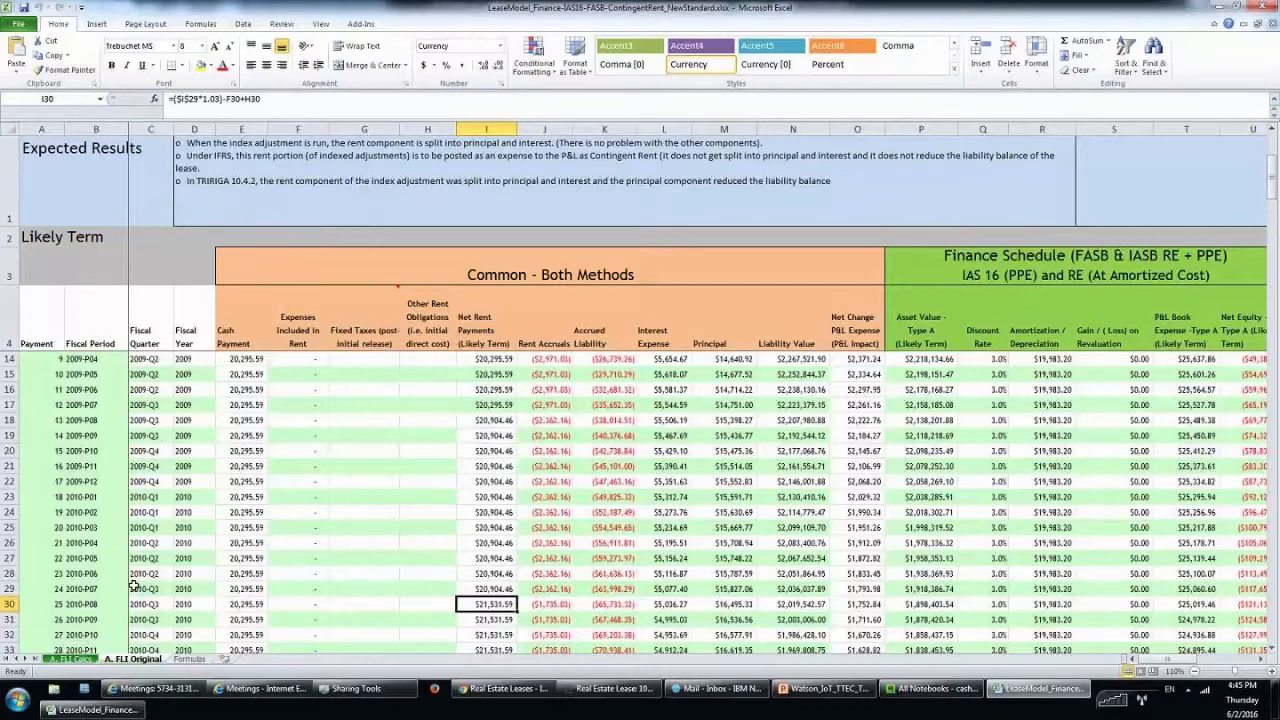
pyautogui.click(488, 422)
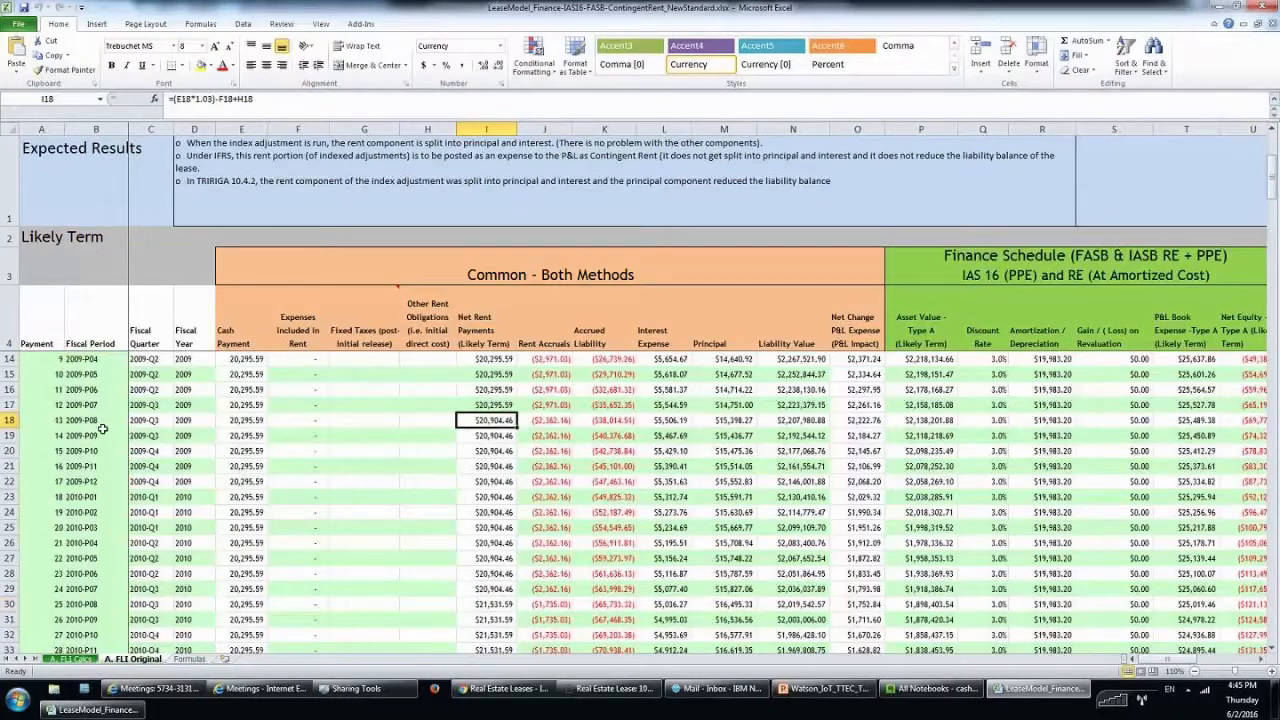
pyautogui.scroll(1, 465, 476)
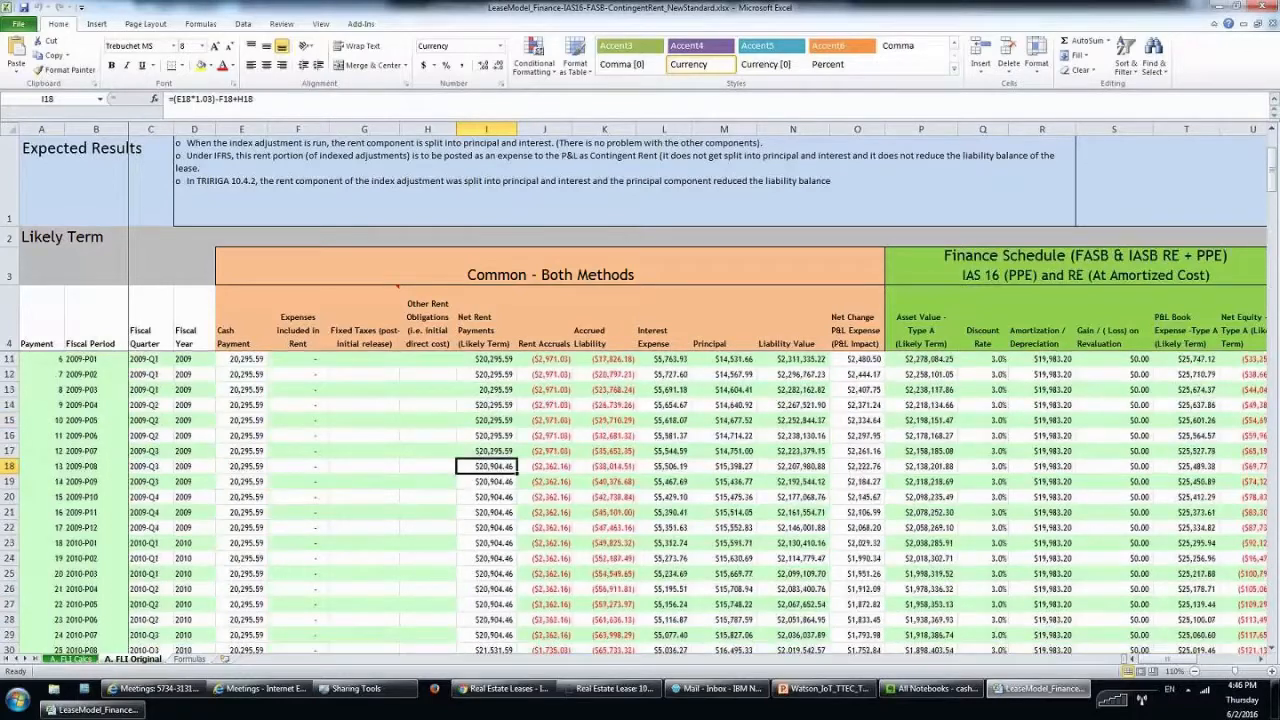
pyautogui.scroll(1, 490, 423)
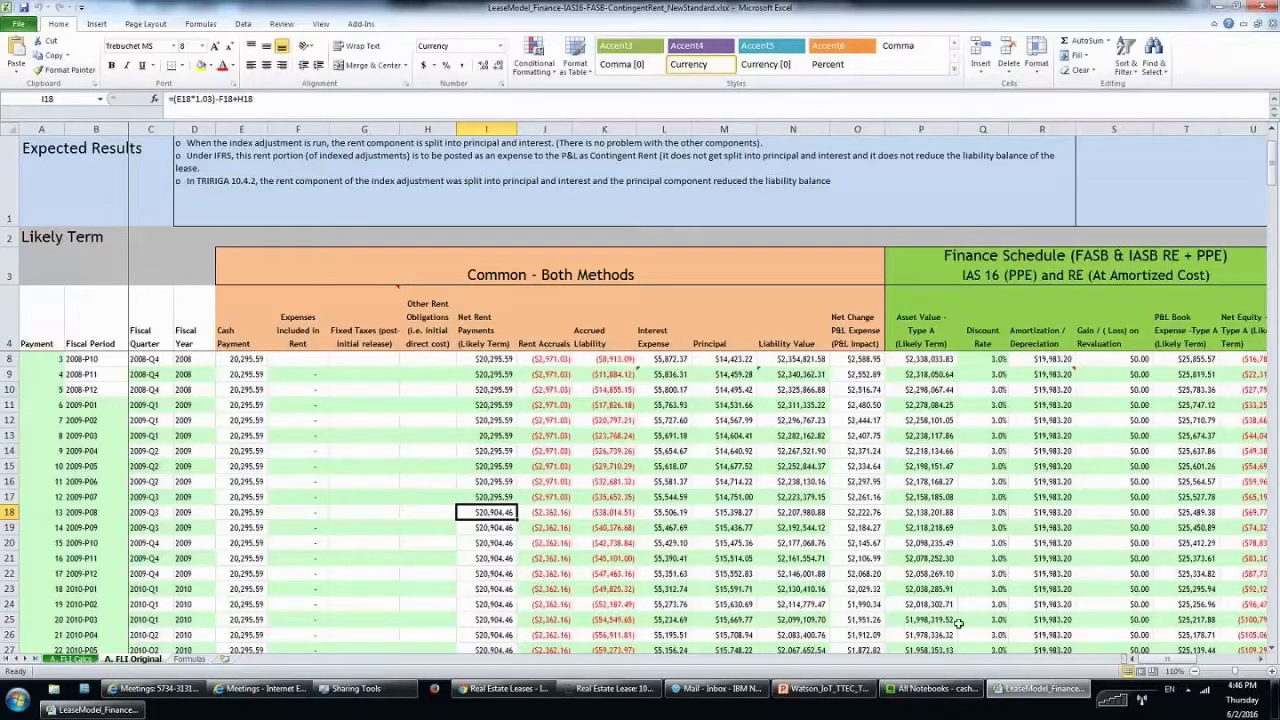
pyautogui.moveTo(1167, 657); pyautogui.dragTo(1155, 663)
pyautogui.moveTo(1140, 659); pyautogui.dragTo(1150, 659)
pyautogui.hscroll(1, 880, 392)
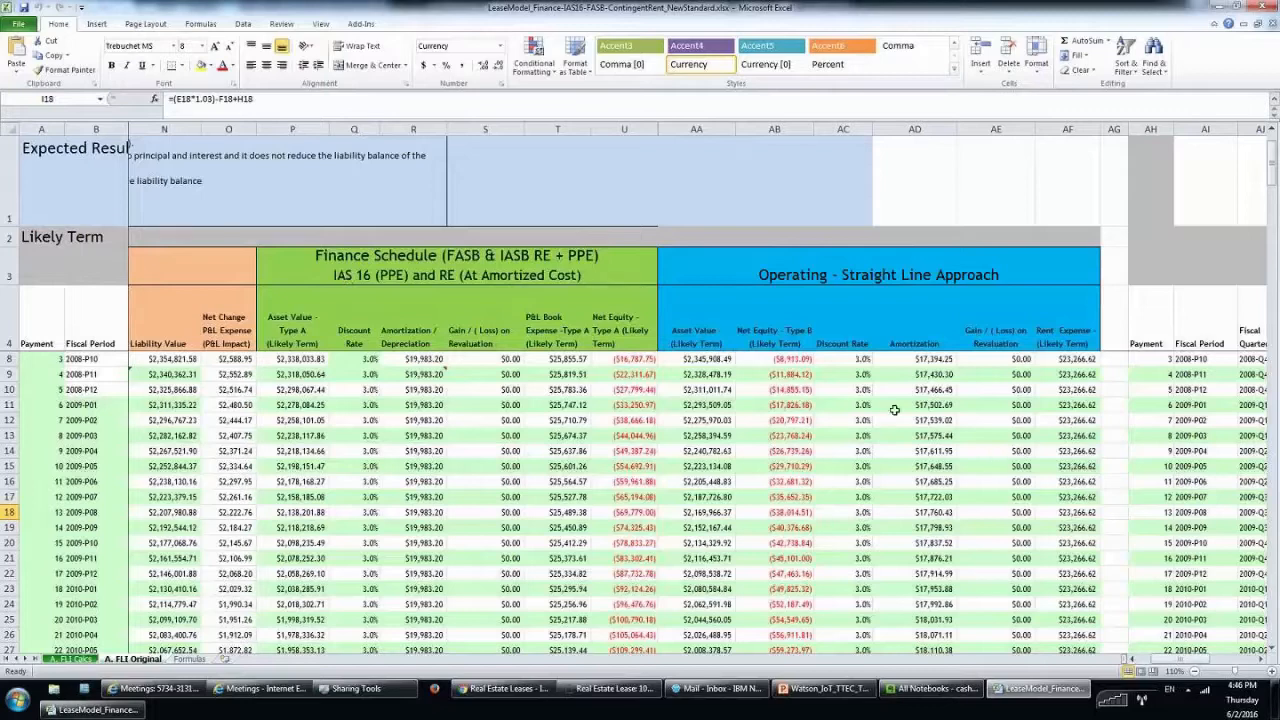
pyautogui.scroll(1, 642, 373)
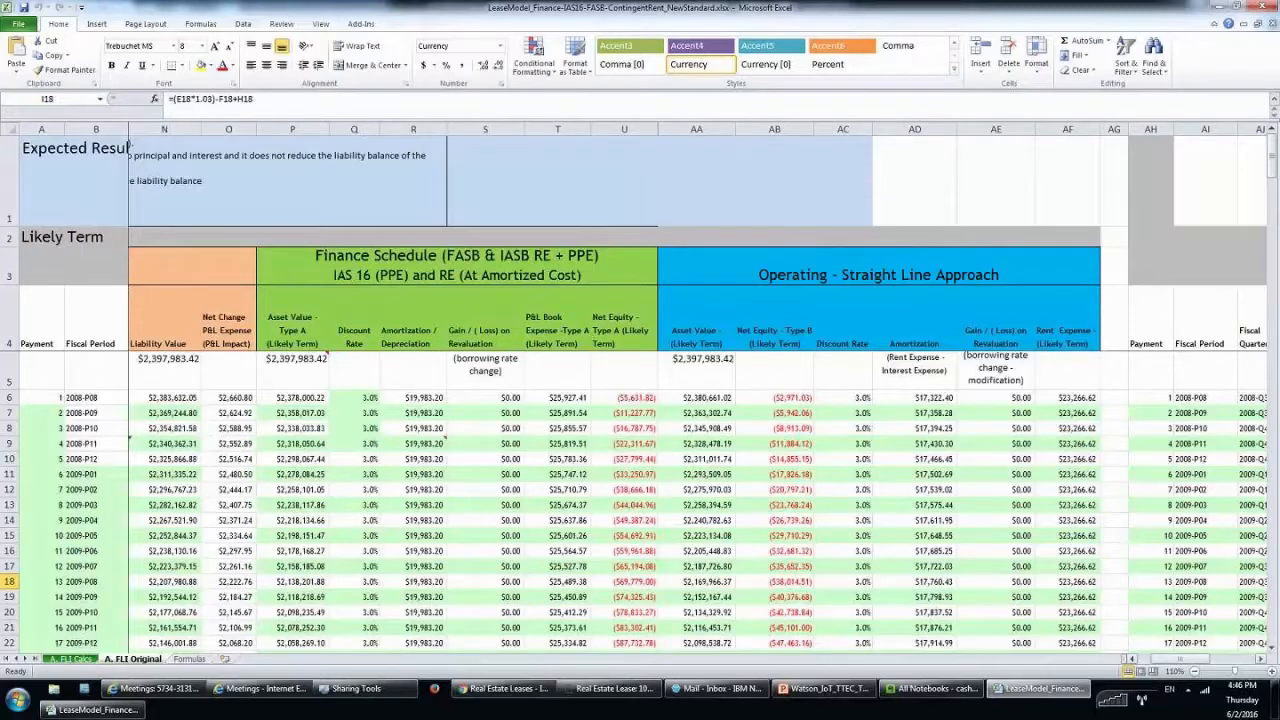
pyautogui.hscroll(-4, 700, 400)
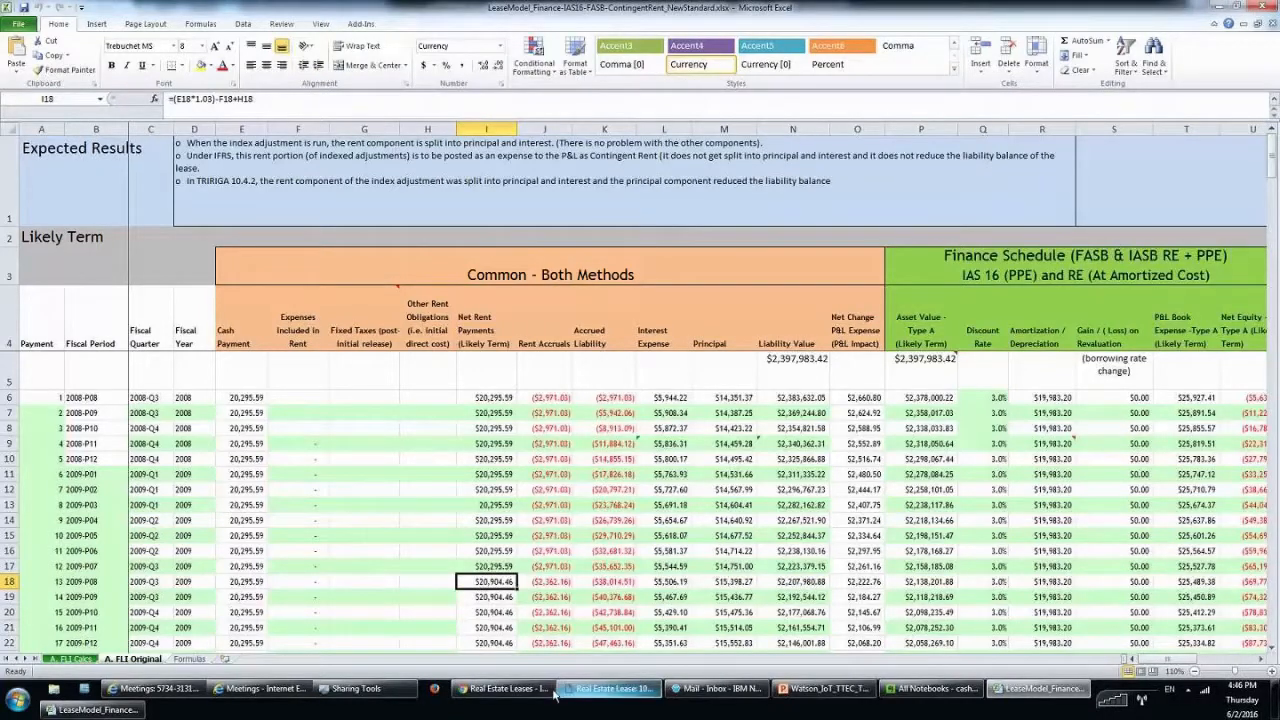
# Open the Contingent Rent Step 1 Setup lease (1007736) from the Leases list, full screen.
pyautogui.click(590, 689)
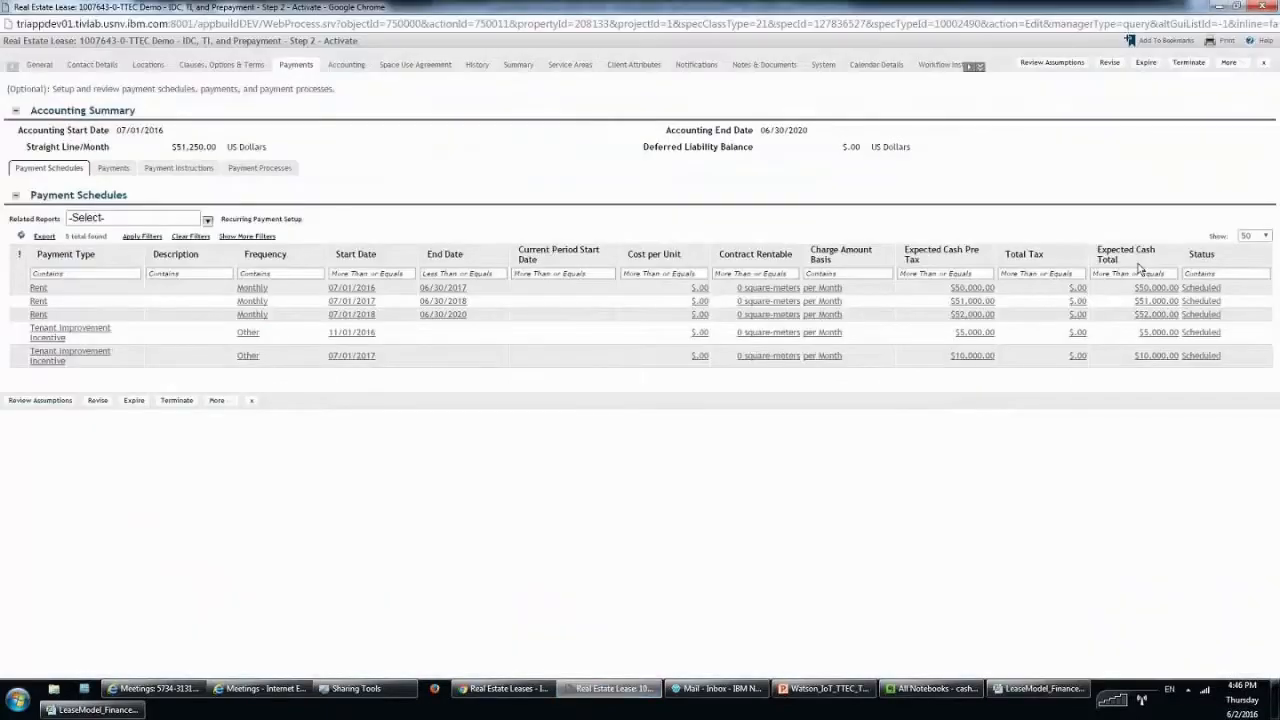
pyautogui.click(1219, 7)
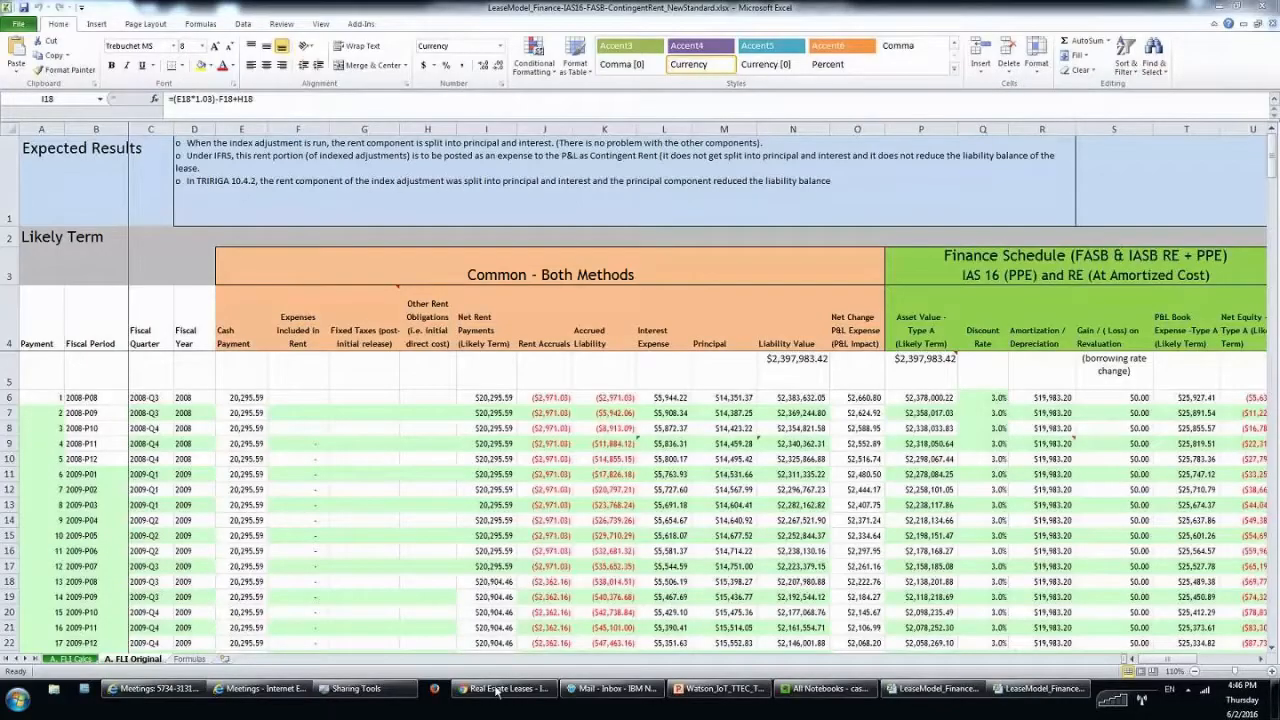
pyautogui.click(497, 689)
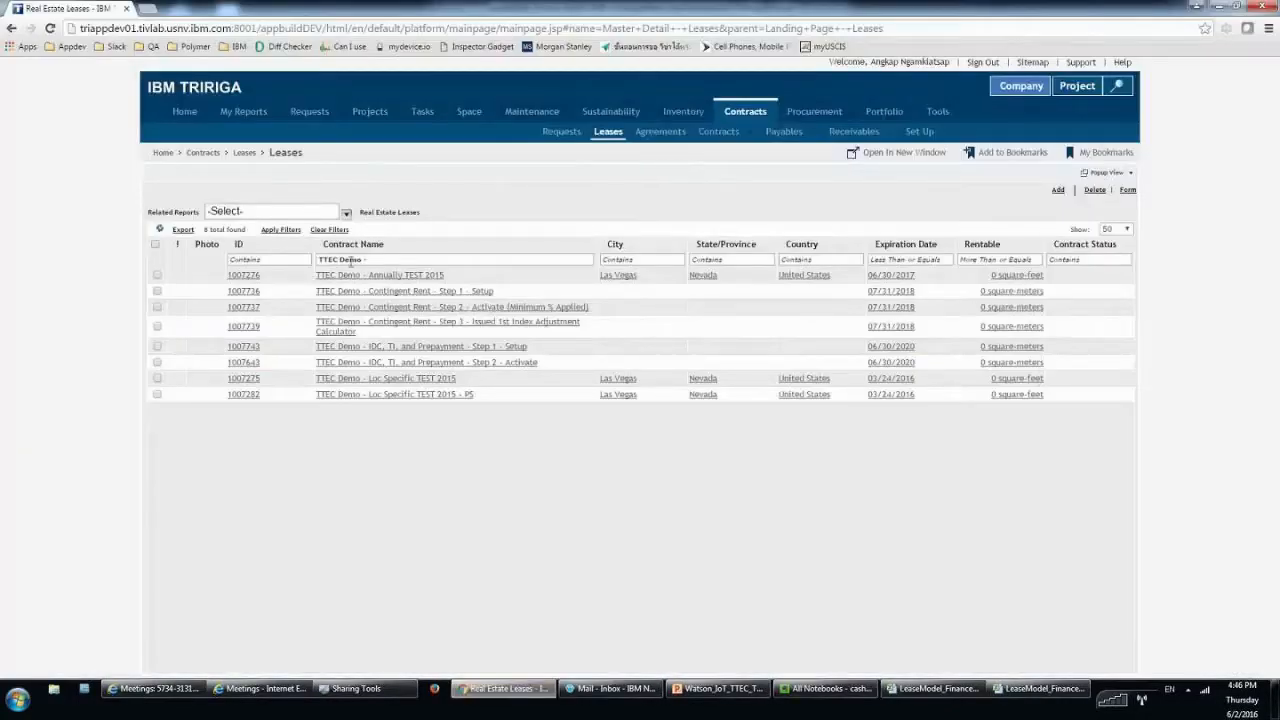
pyautogui.click(449, 293)
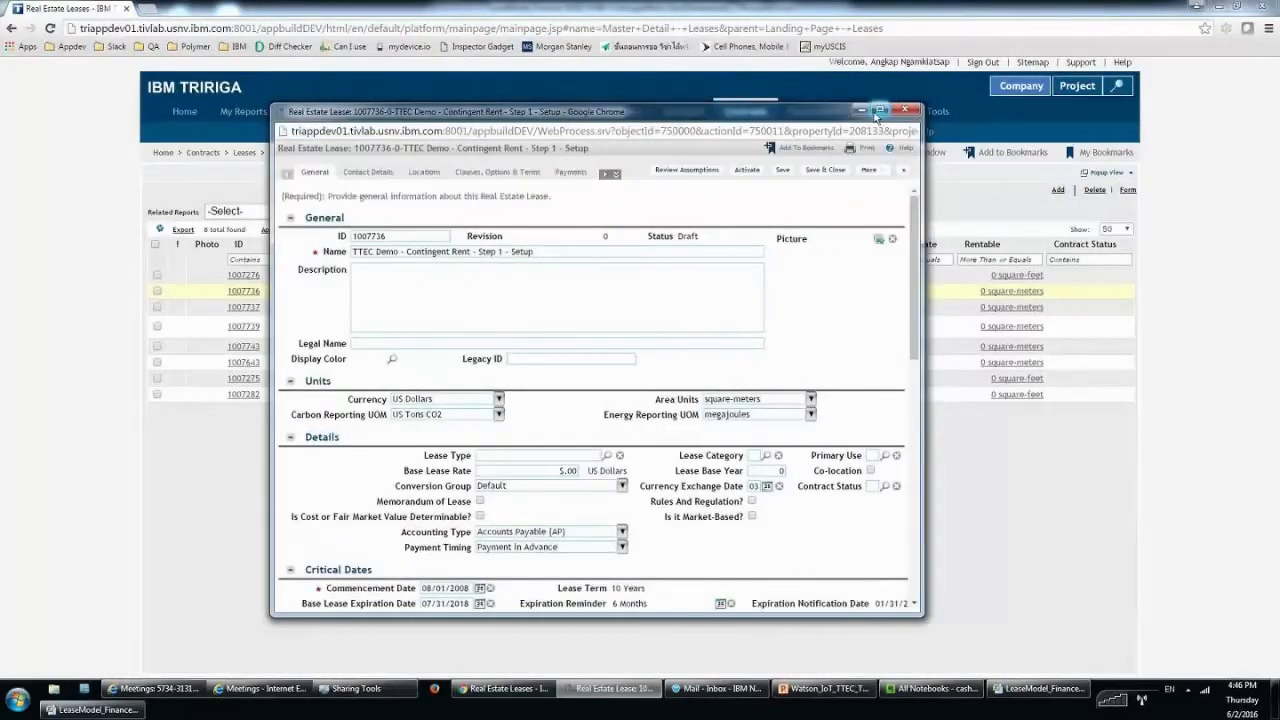
pyautogui.click(878, 110)
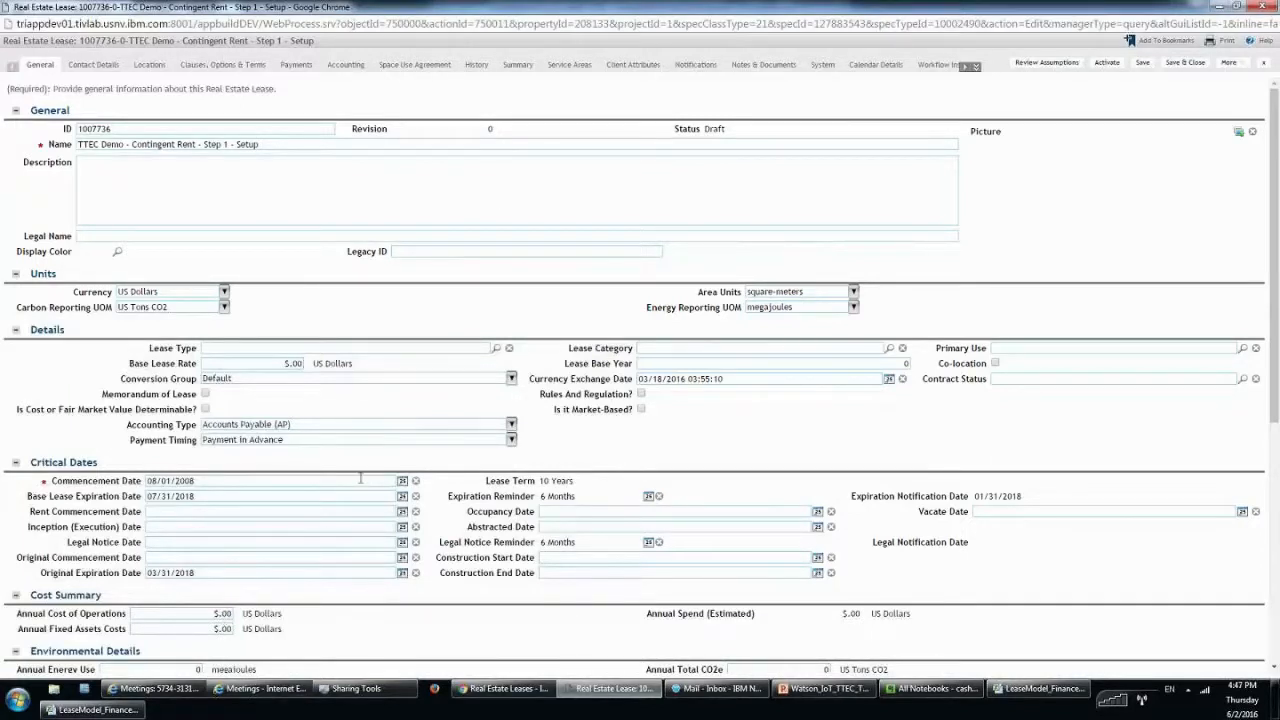
# Review the 08/01/2008 commencement and 07/31/2018 expiration dates, then go to Payments.
pyautogui.moveTo(235, 481); pyautogui.dragTo(125, 467)
pyautogui.click(106, 492)
pyautogui.hotkey('shift', 'Home')
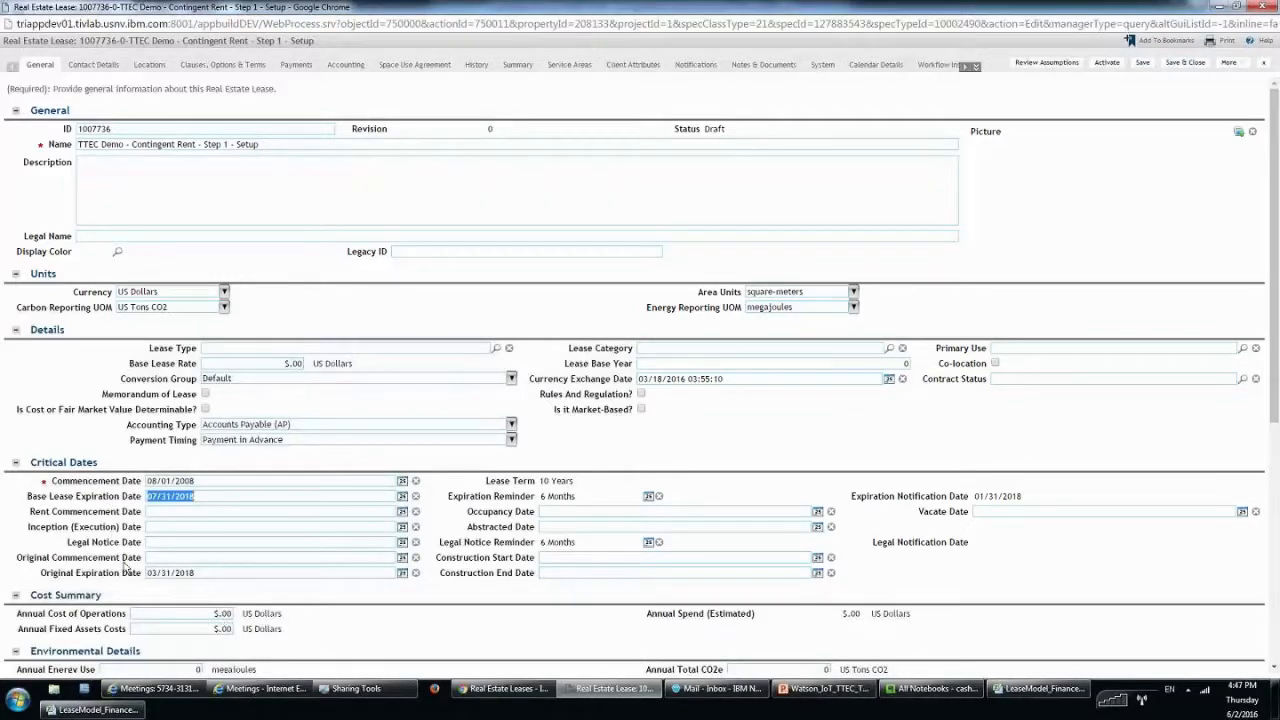
pyautogui.click(112, 477)
pyautogui.click(297, 65)
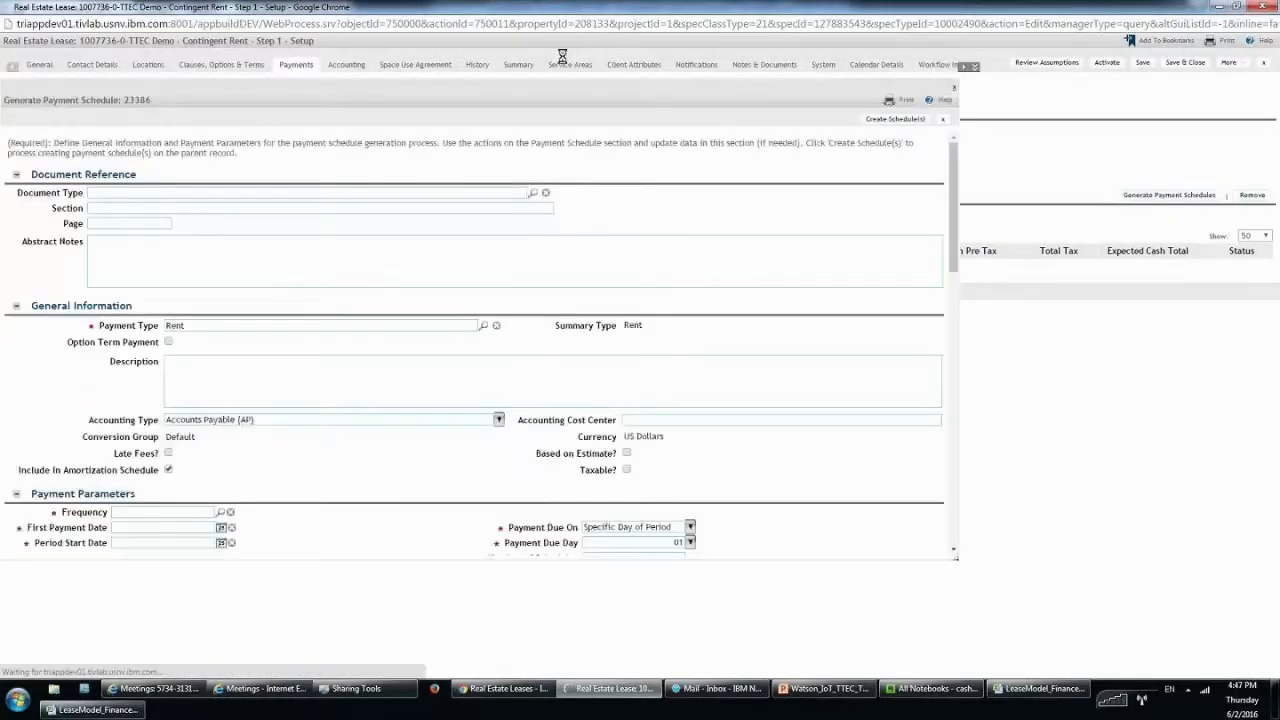
# Copy the first net rent payment from workbook cell I6.
pyautogui.click(1040, 688)
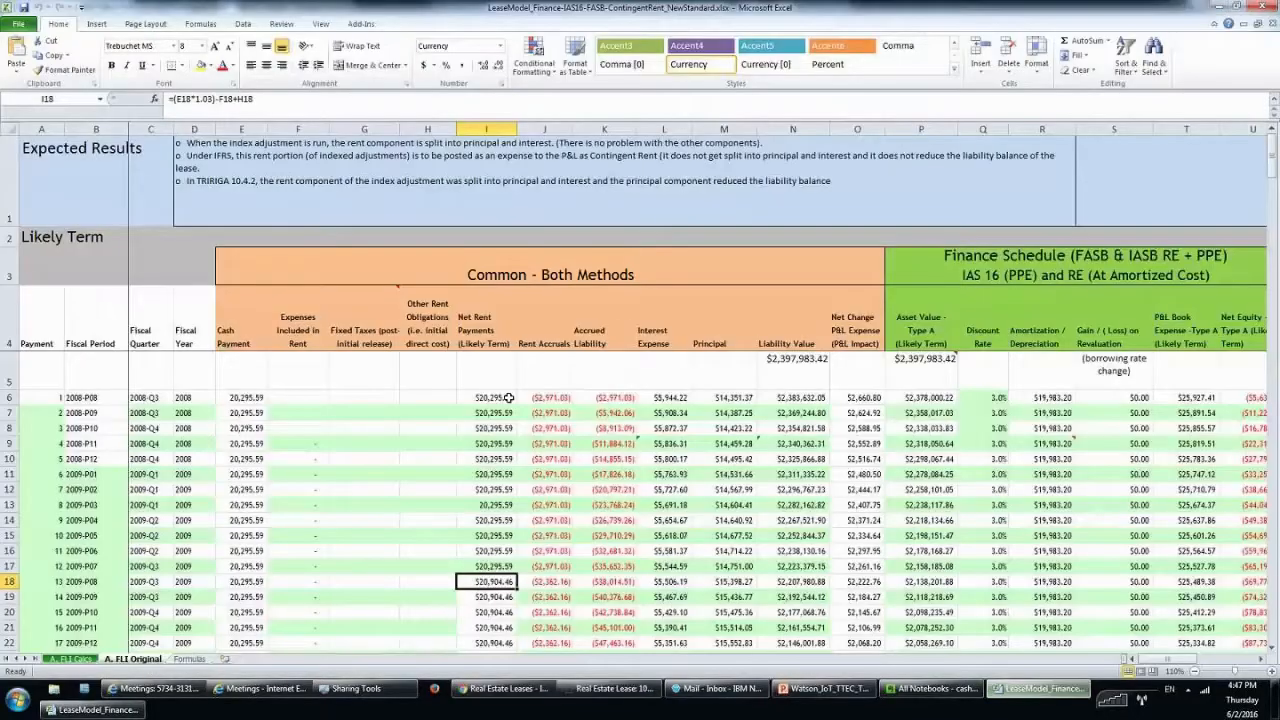
pyautogui.click(509, 398)
pyautogui.hotkey('ctrl', 'c')
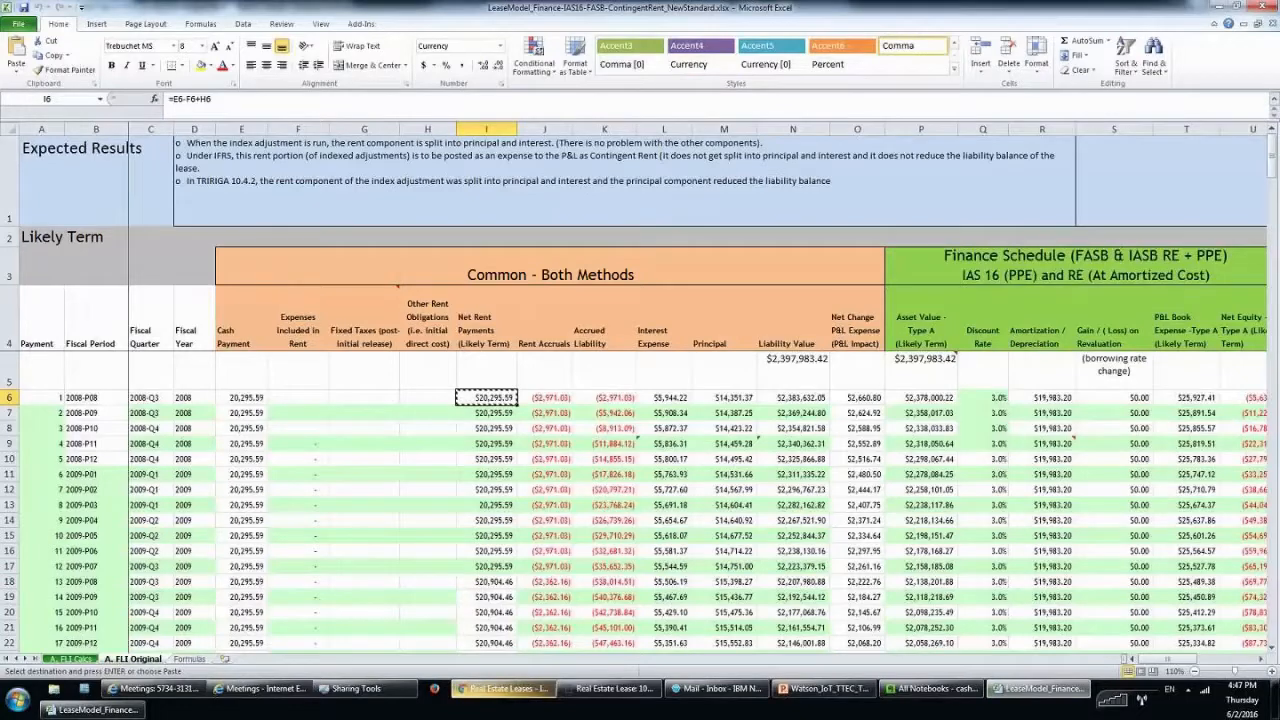
pyautogui.click(612, 688)
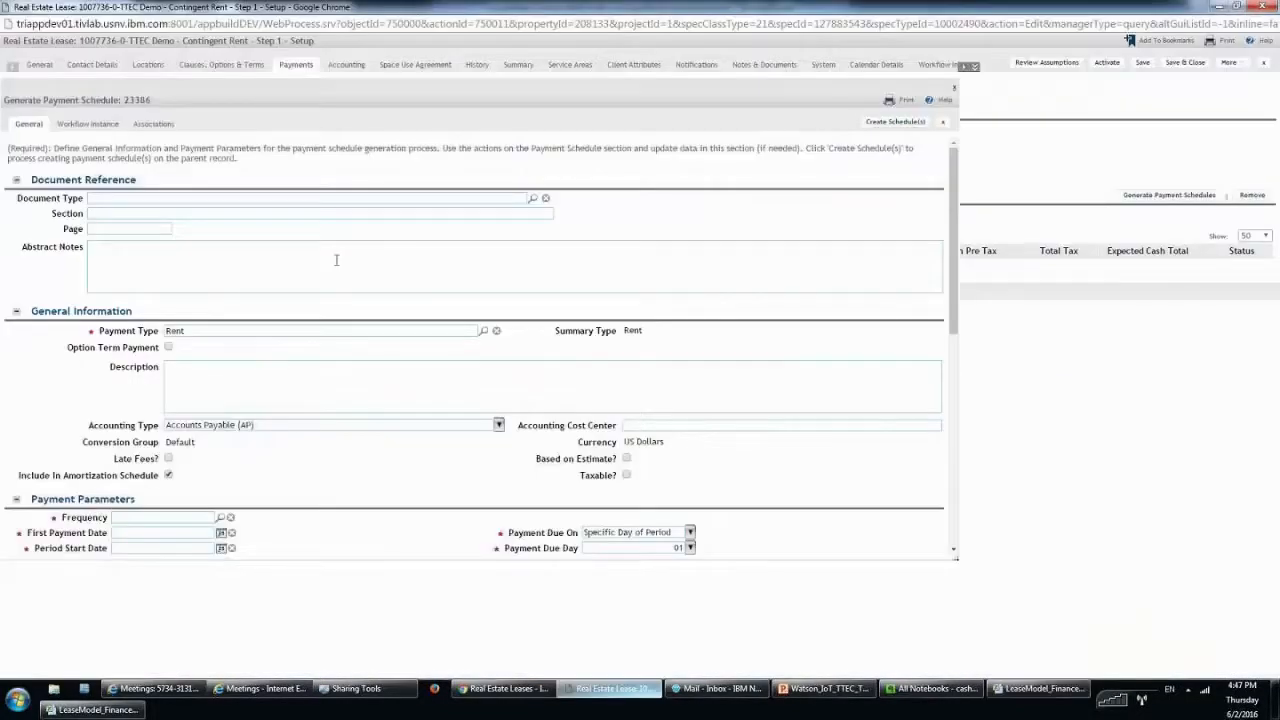
# Set the schedule frequency to Monthly with first payment date 8/1/2008.
pyautogui.click(167, 365)
pyautogui.scroll(-1, 478, 345)
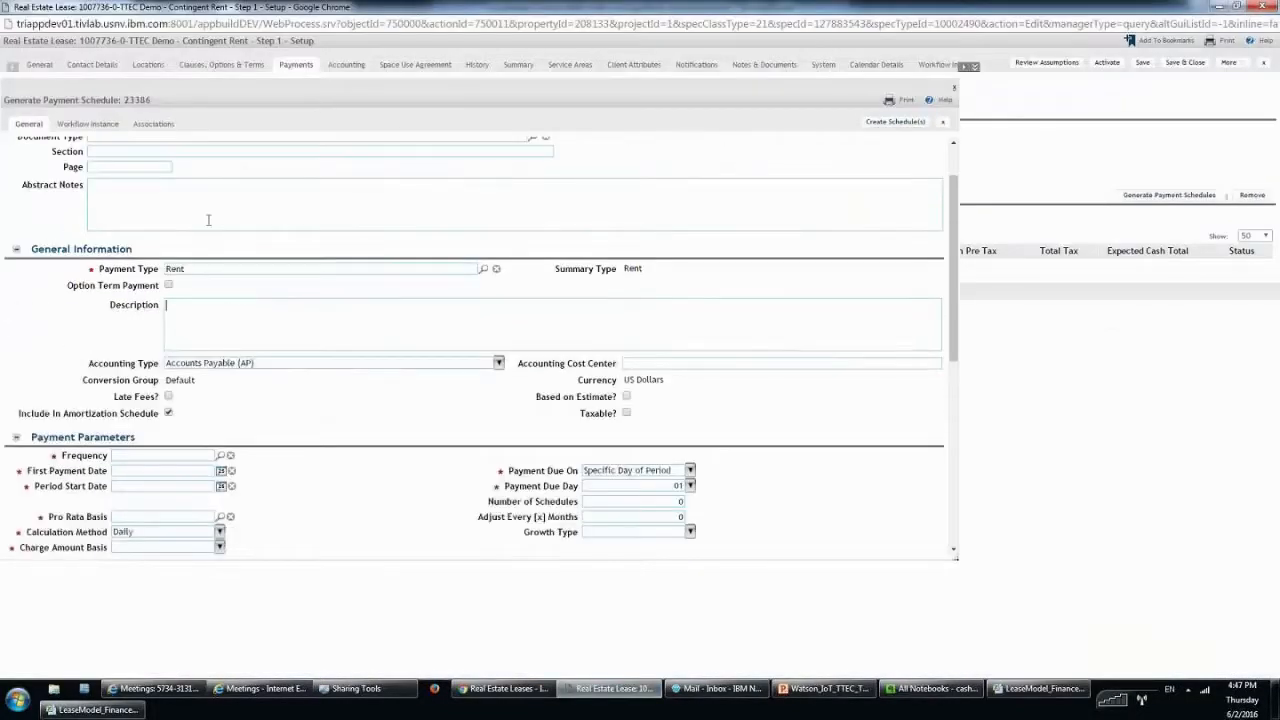
pyautogui.scroll(-1, 243, 314)
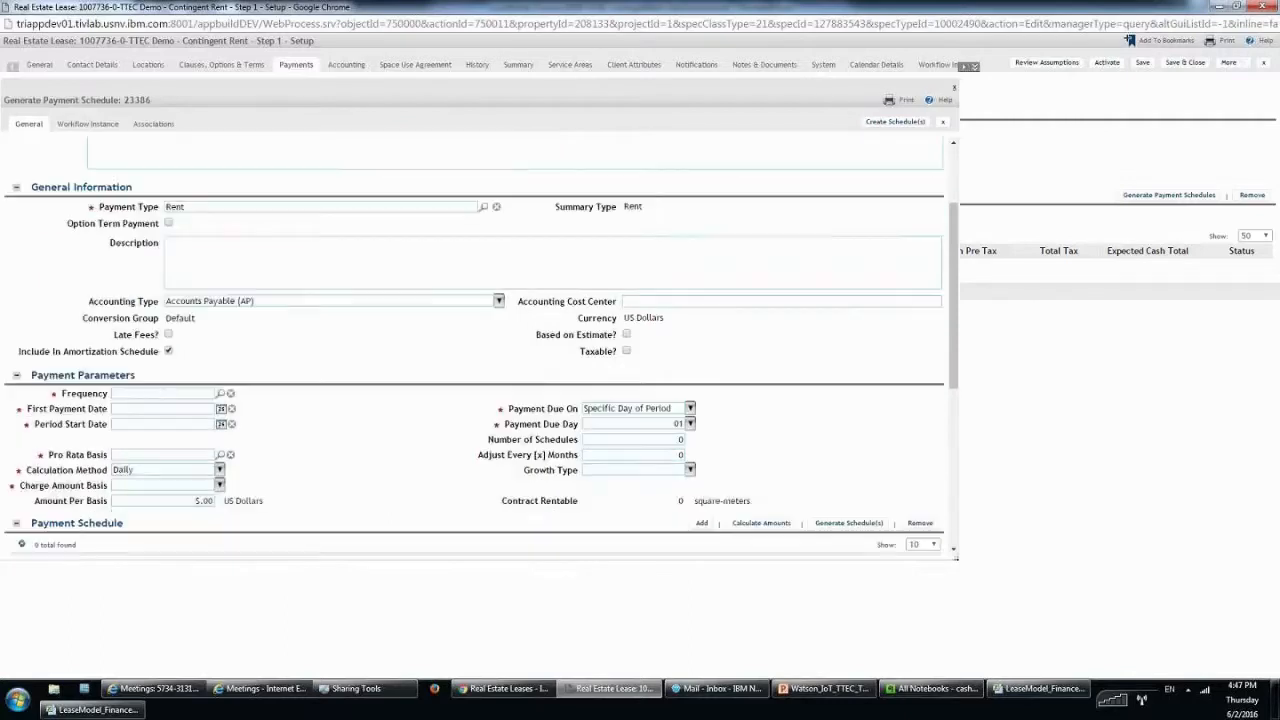
pyautogui.click(172, 393)
pyautogui.write('month')
pyautogui.press('Tab')
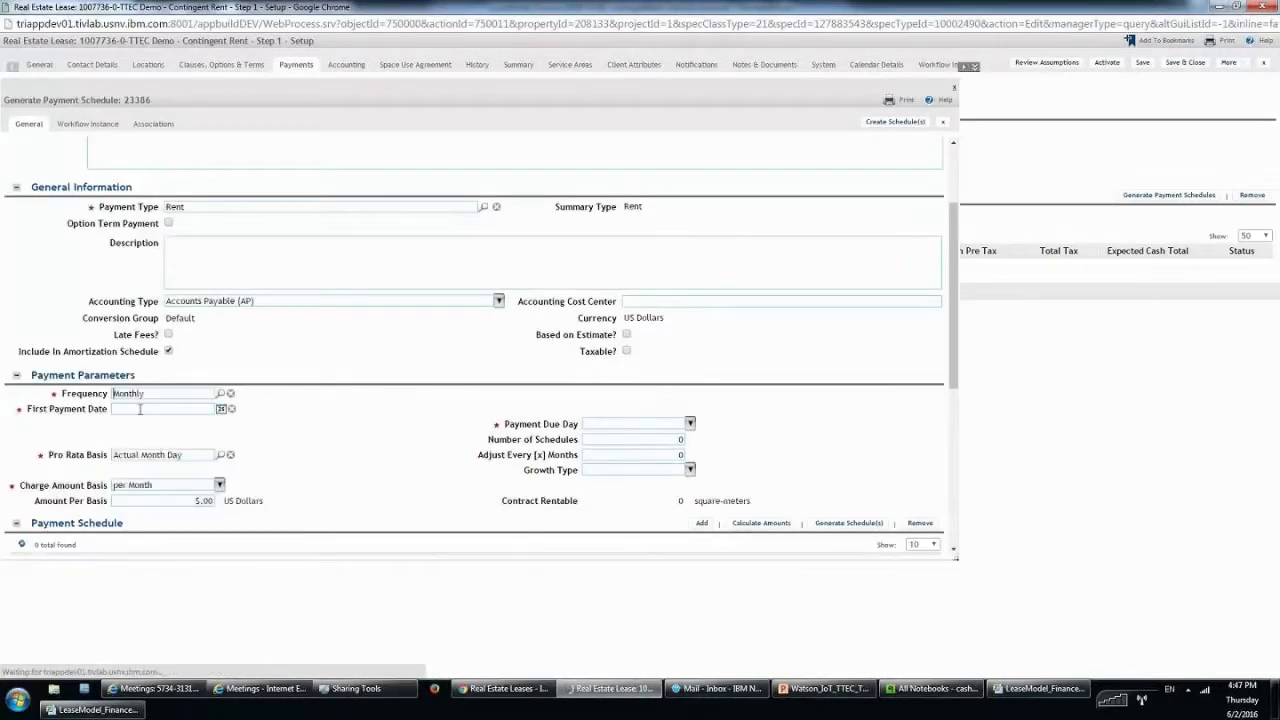
pyautogui.click(200, 408)
pyautogui.write('8/1/2')
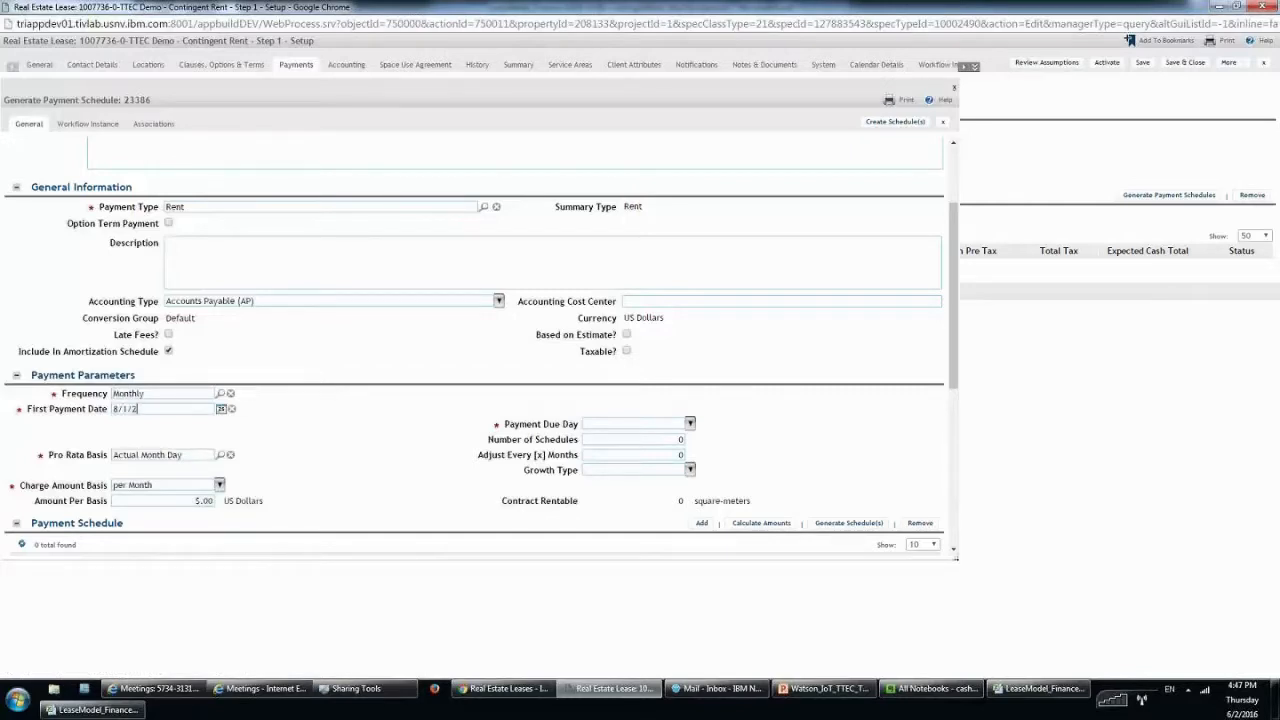
pyautogui.write('008')
# Enter $20,295.59 as the Amount Per Basis, correcting the malformed paste.
pyautogui.click(214, 501)
pyautogui.click(216, 503)
pyautogui.hotkey('ctrl', 'v')
pyautogui.hotkey('ctrl', 'z')
pyautogui.hotkey('ctrl', 'v')
pyautogui.click(365, 501)
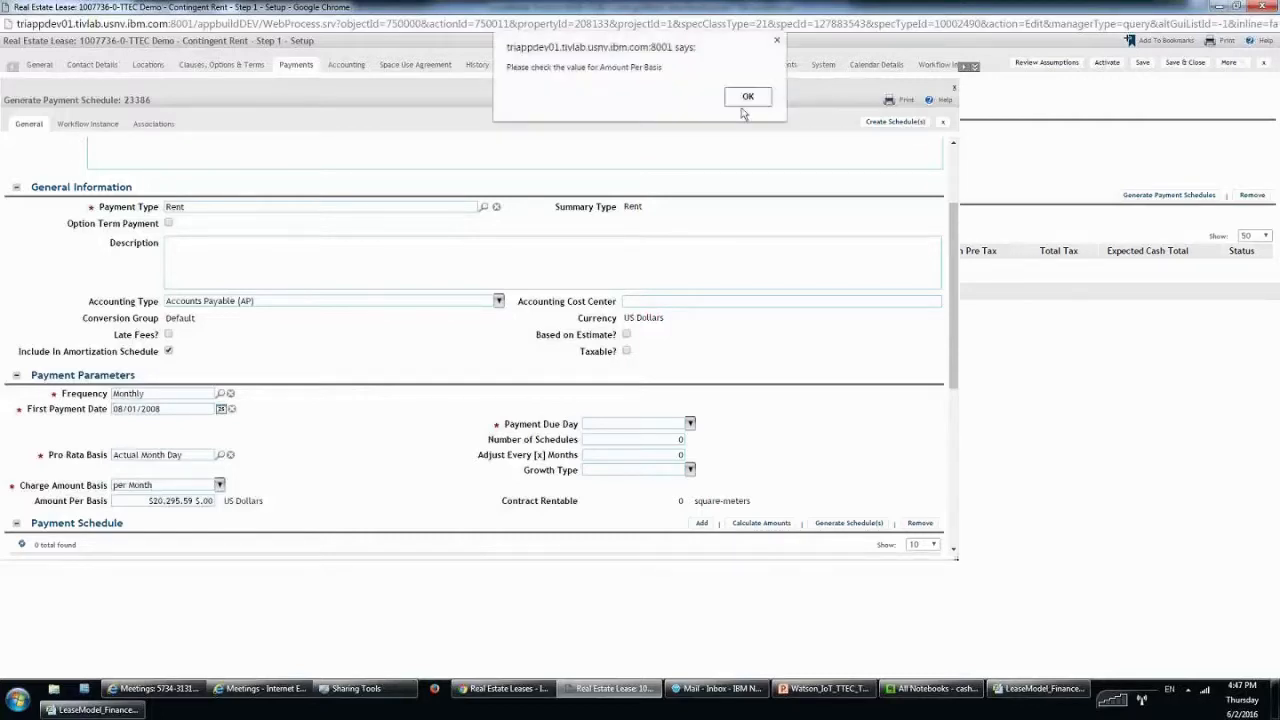
pyautogui.press('Return')
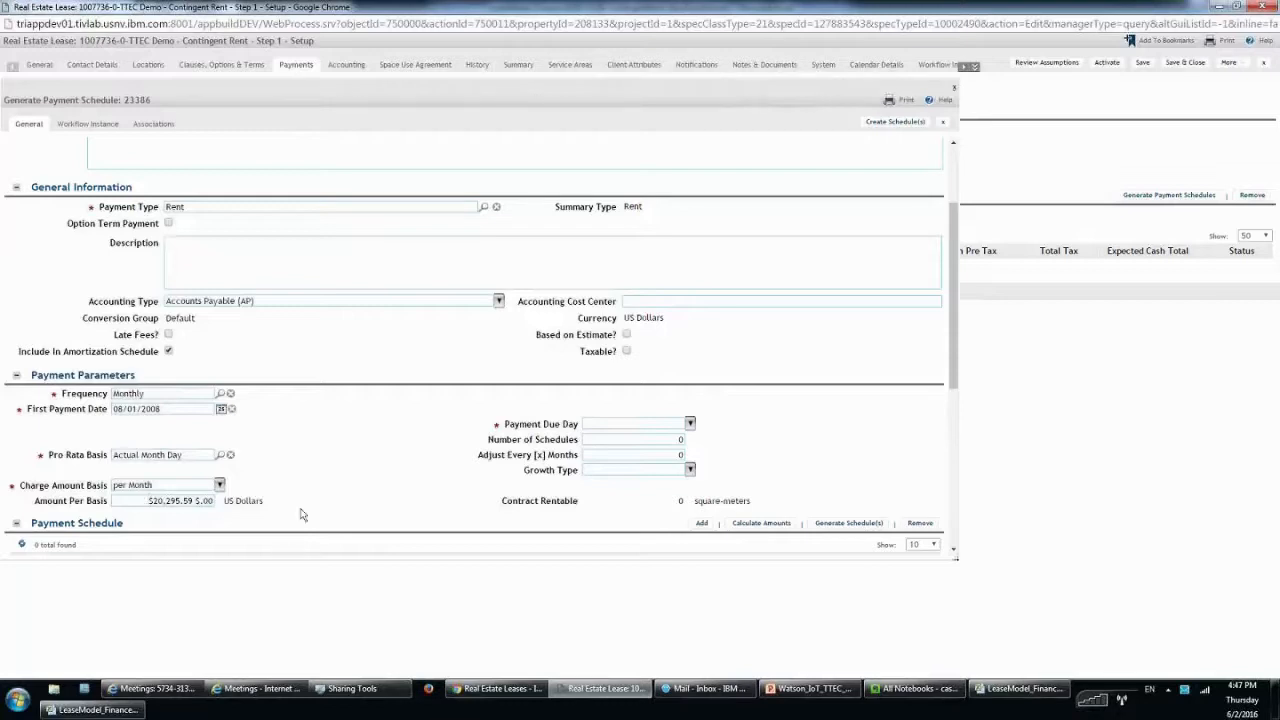
pyautogui.moveTo(149, 500); pyautogui.dragTo(269, 516)
pyautogui.hotkey('ctrl', 'v')
pyautogui.click(401, 503)
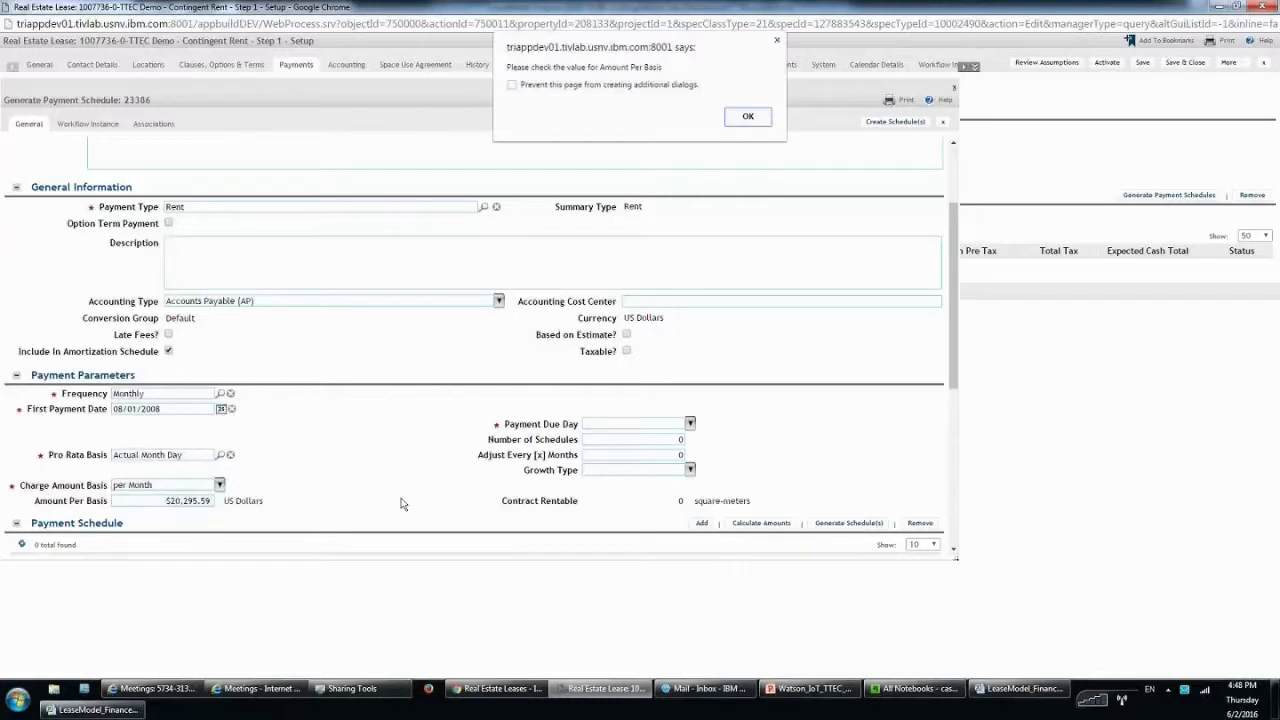
pyautogui.press('Return')
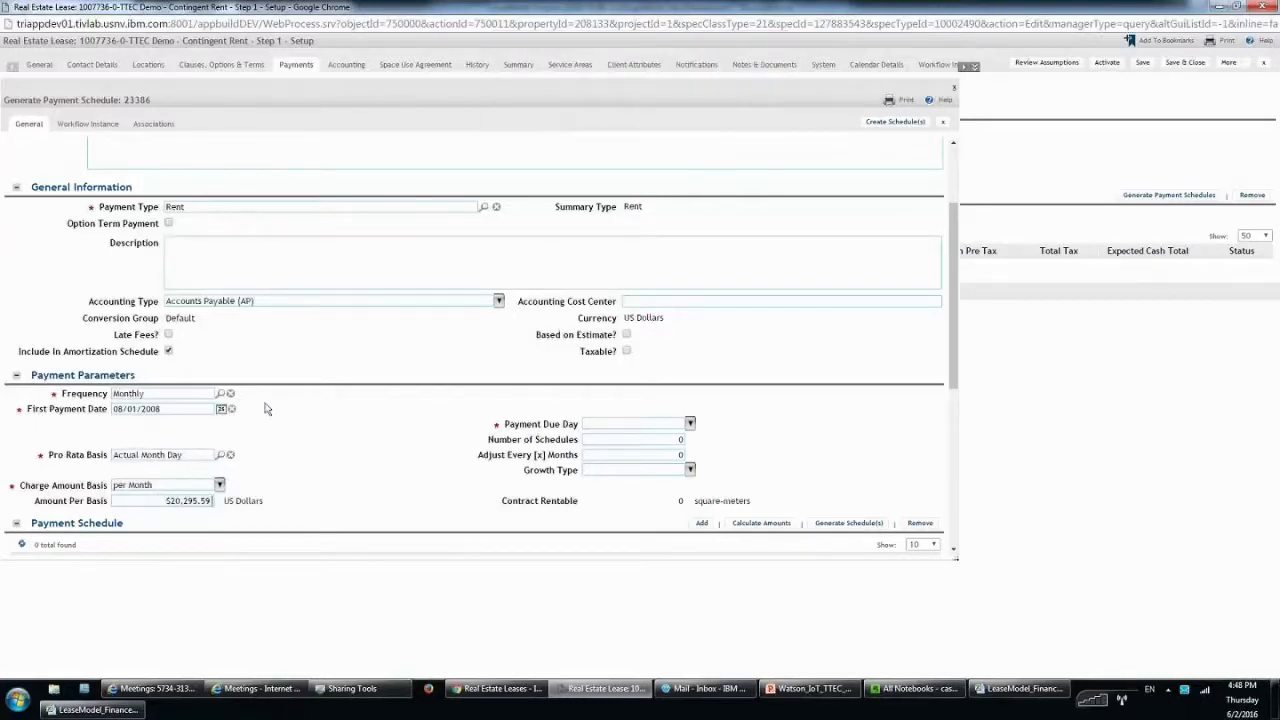
pyautogui.click(622, 456)
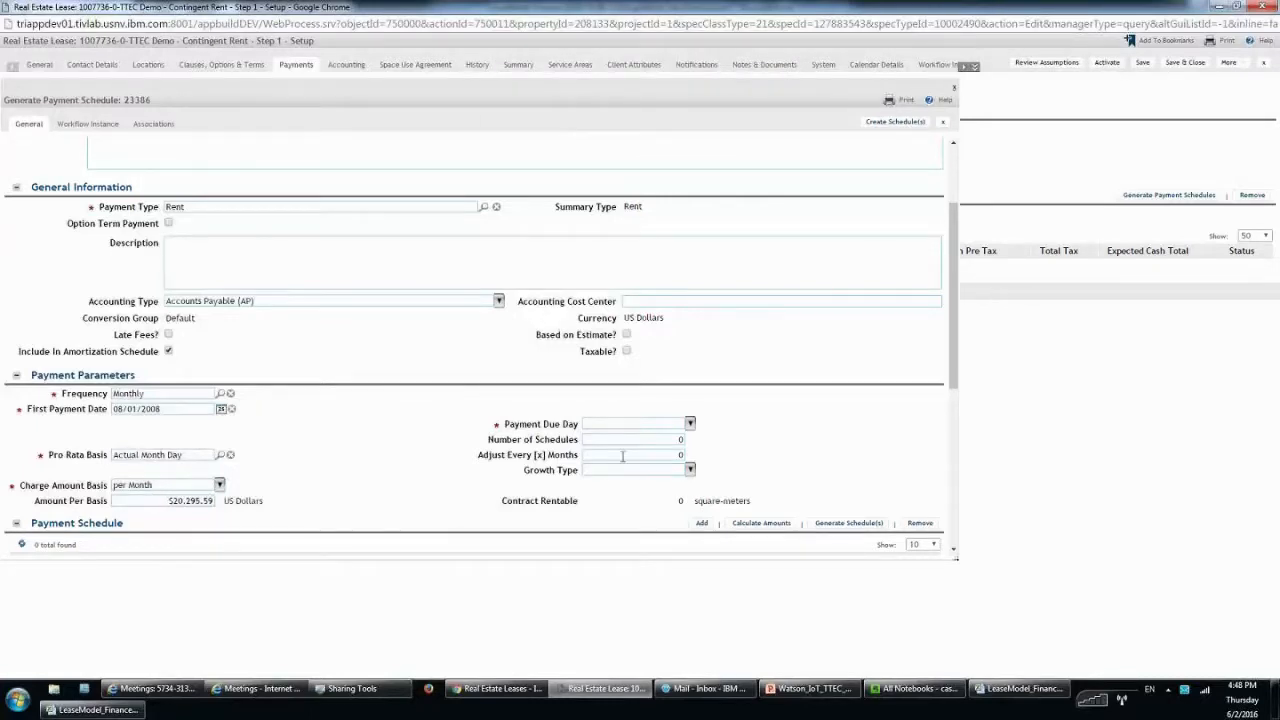
# Set Due Day 01, 1 schedule, and adjust every 120 months.
pyautogui.click(690, 424)
pyautogui.click(646, 456)
pyautogui.press('Tab')
pyautogui.write('1')
pyautogui.press('Tab')
pyautogui.write('120')
pyautogui.scroll(-1, 885, 489)
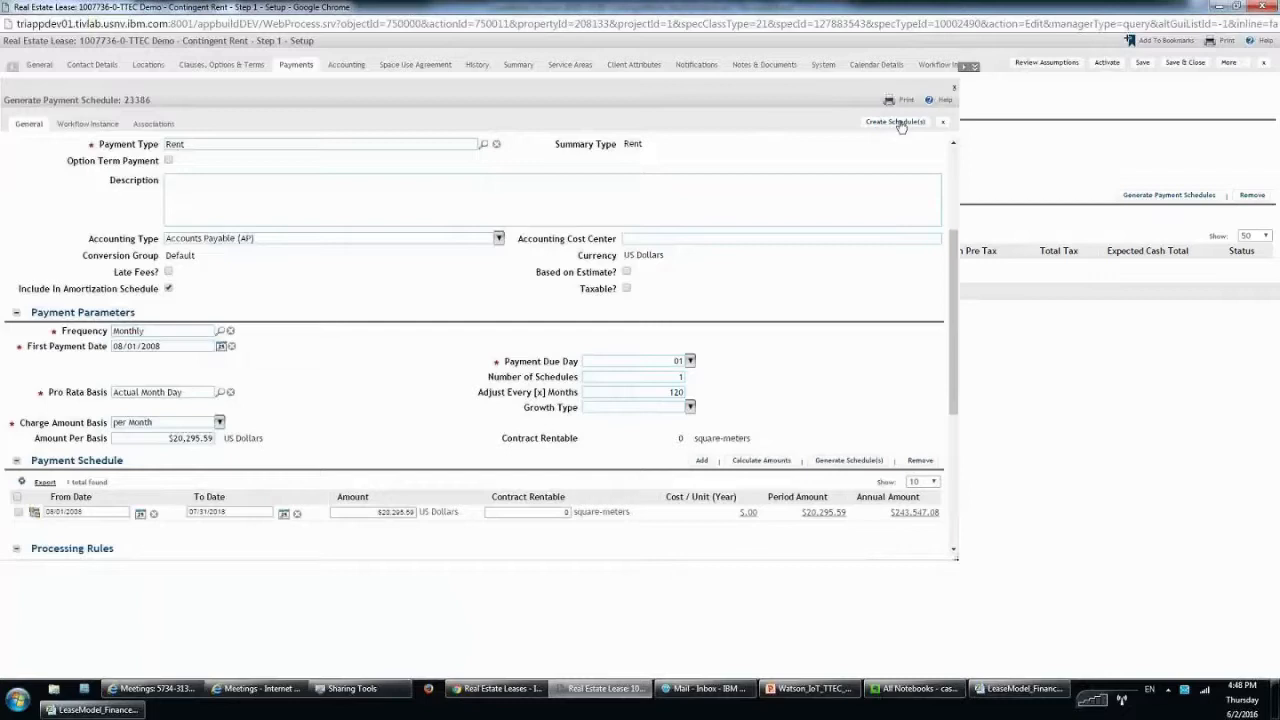
pyautogui.moveTo(241, 510); pyautogui.dragTo(183, 507)
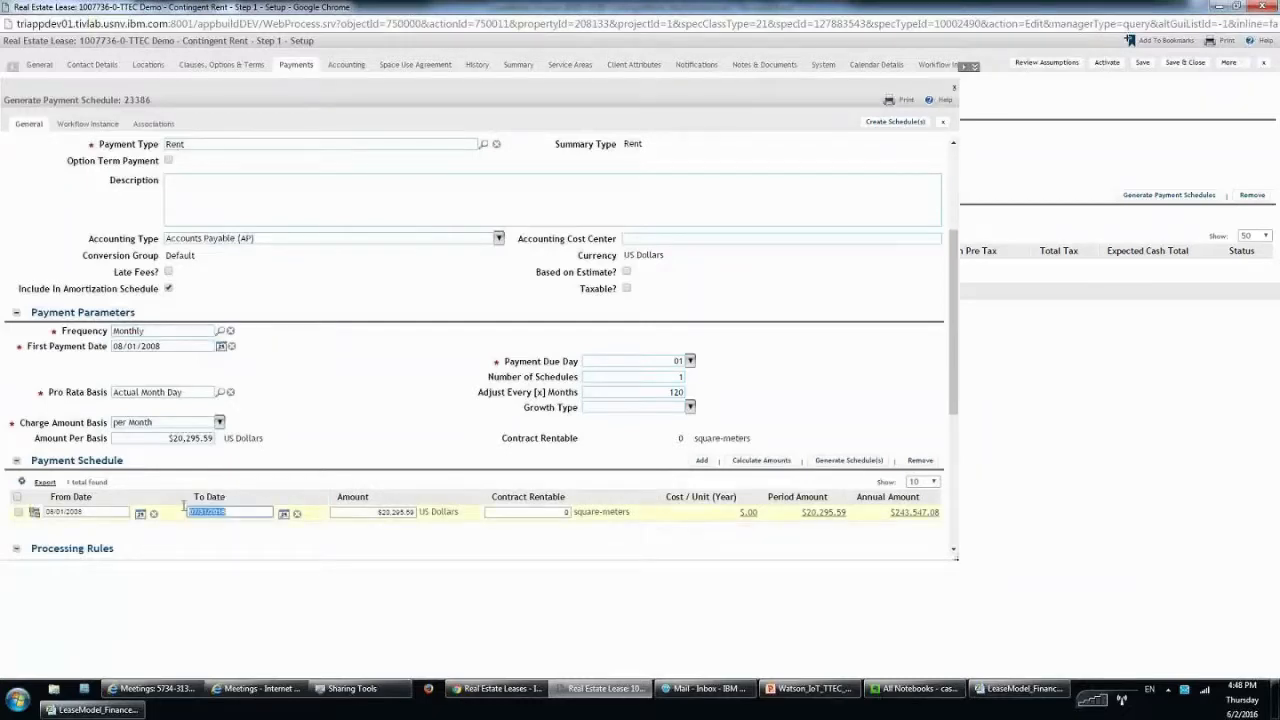
# Create the monthly Rent schedule and add a new clause under Clauses, Options & Terms.
pyautogui.click(892, 124)
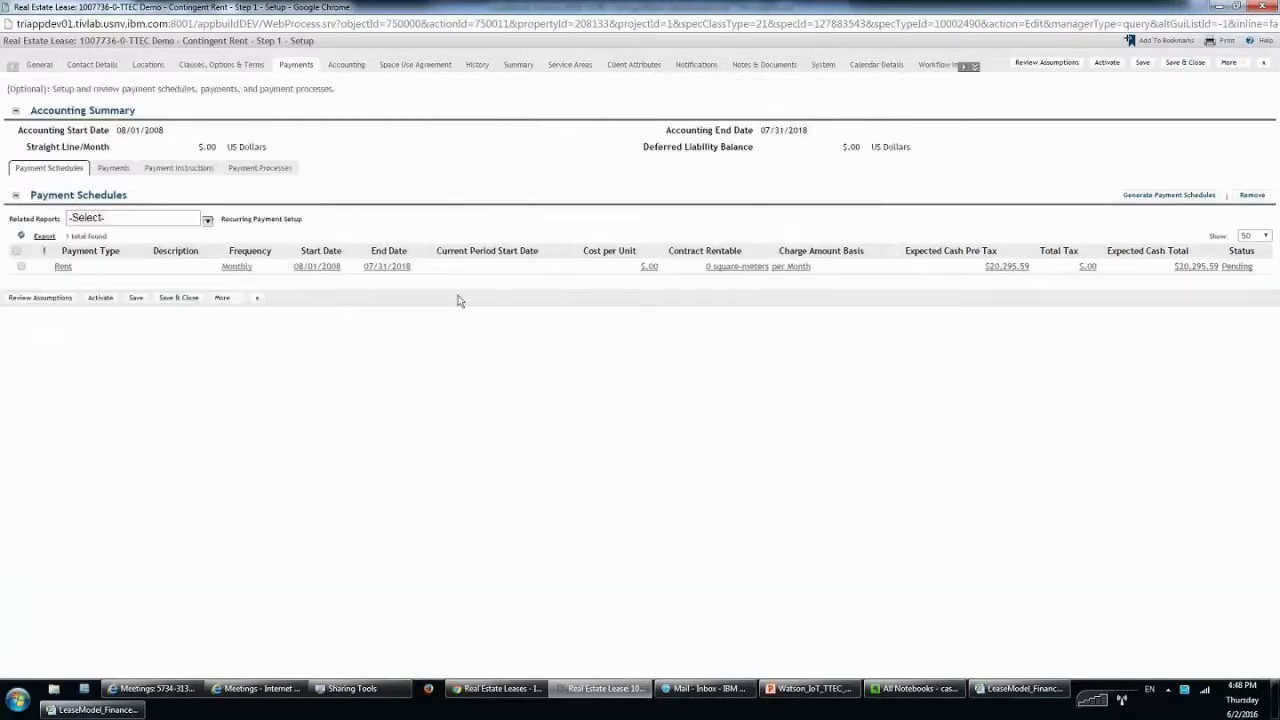
pyautogui.click(224, 65)
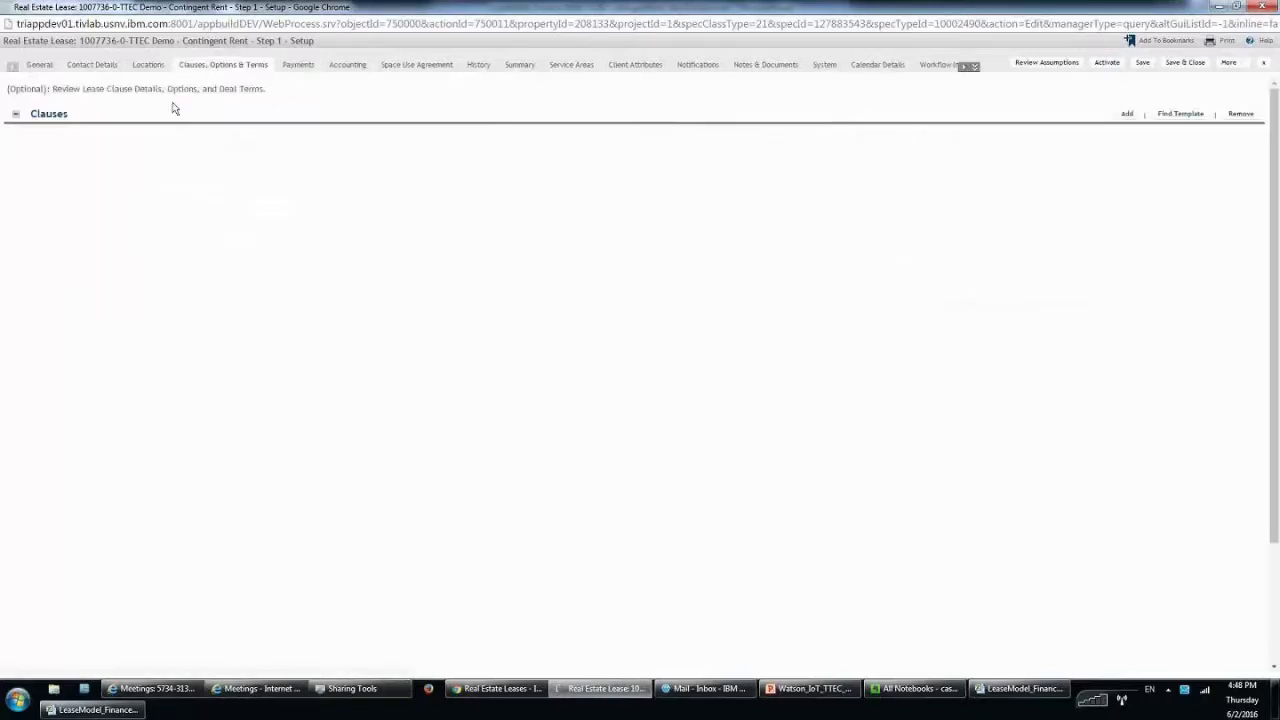
pyautogui.click(1138, 134)
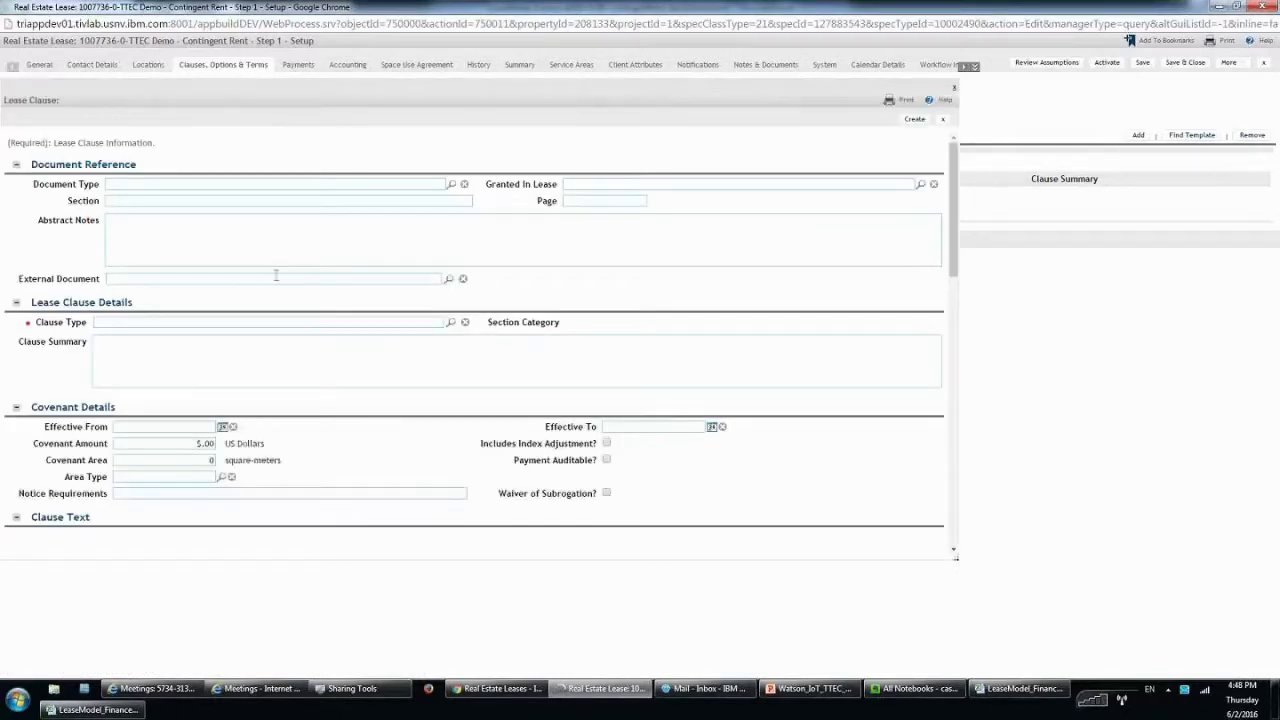
# Set Clause Type to Rent and tick Includes Index Adjustment?
pyautogui.click(241, 326)
pyautogui.write('rent')
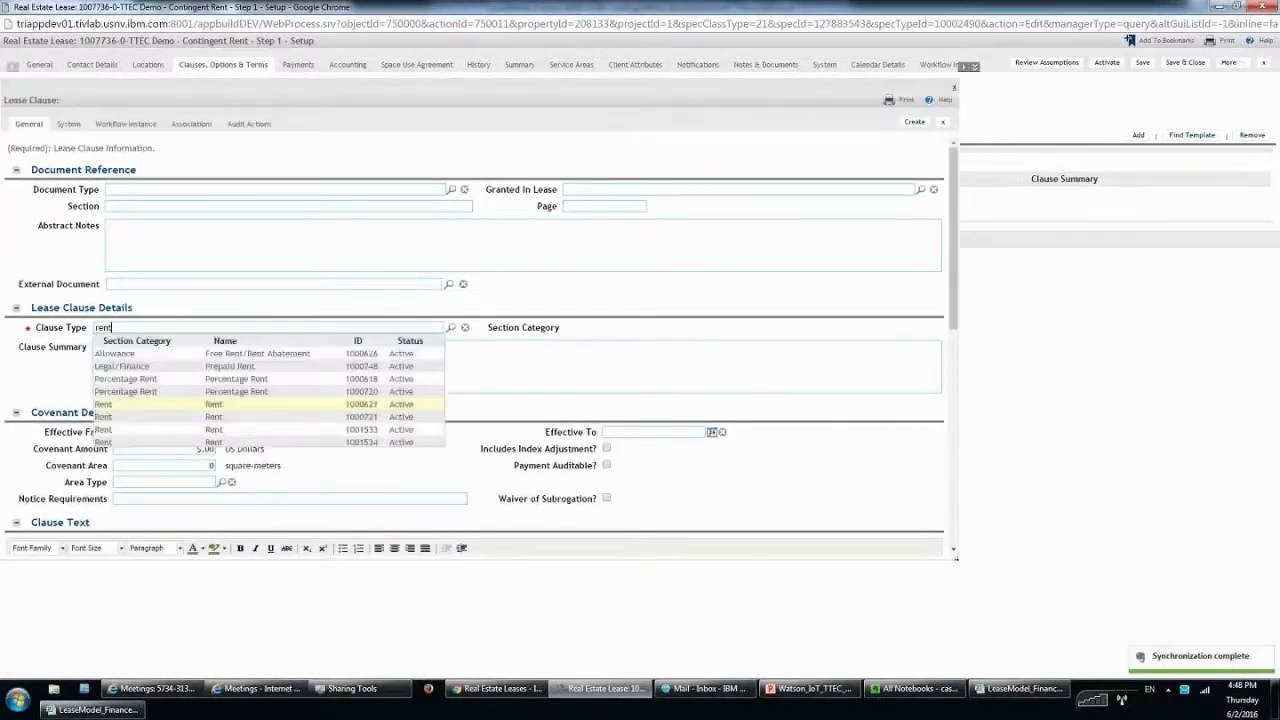
pyautogui.click(115, 404)
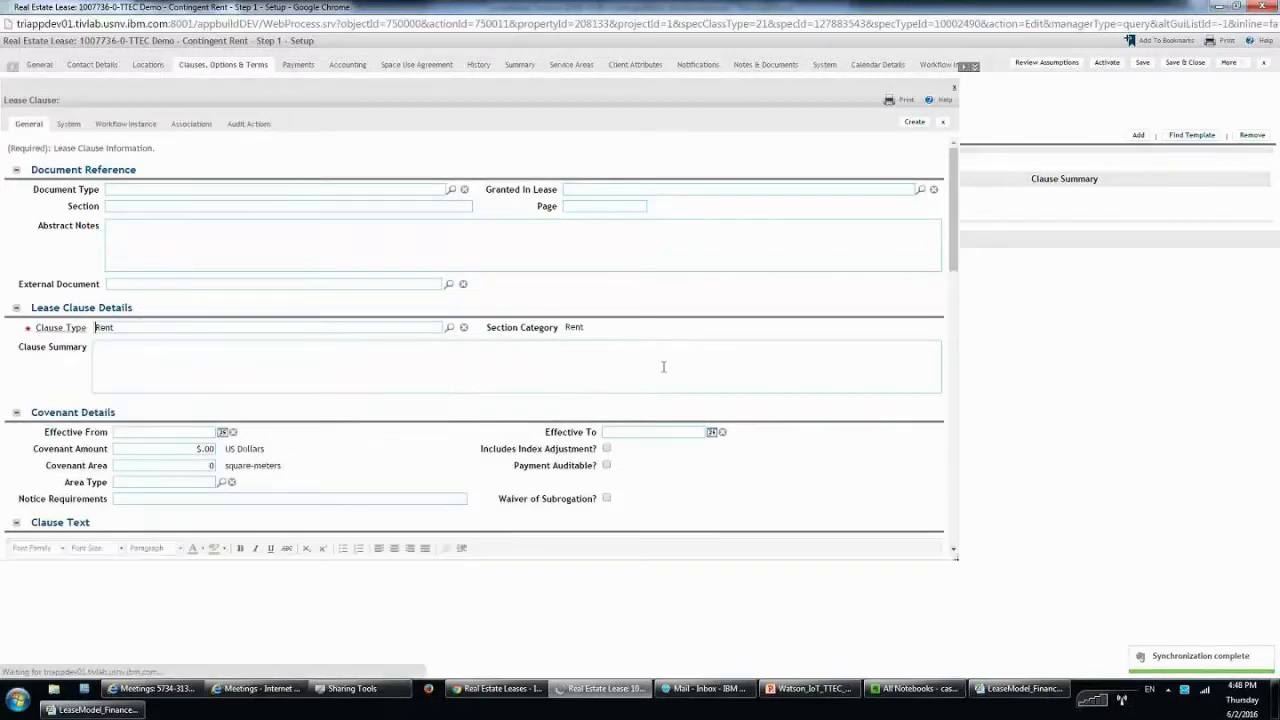
pyautogui.scroll(-1, 700, 360)
pyautogui.scroll(-2, 724, 353)
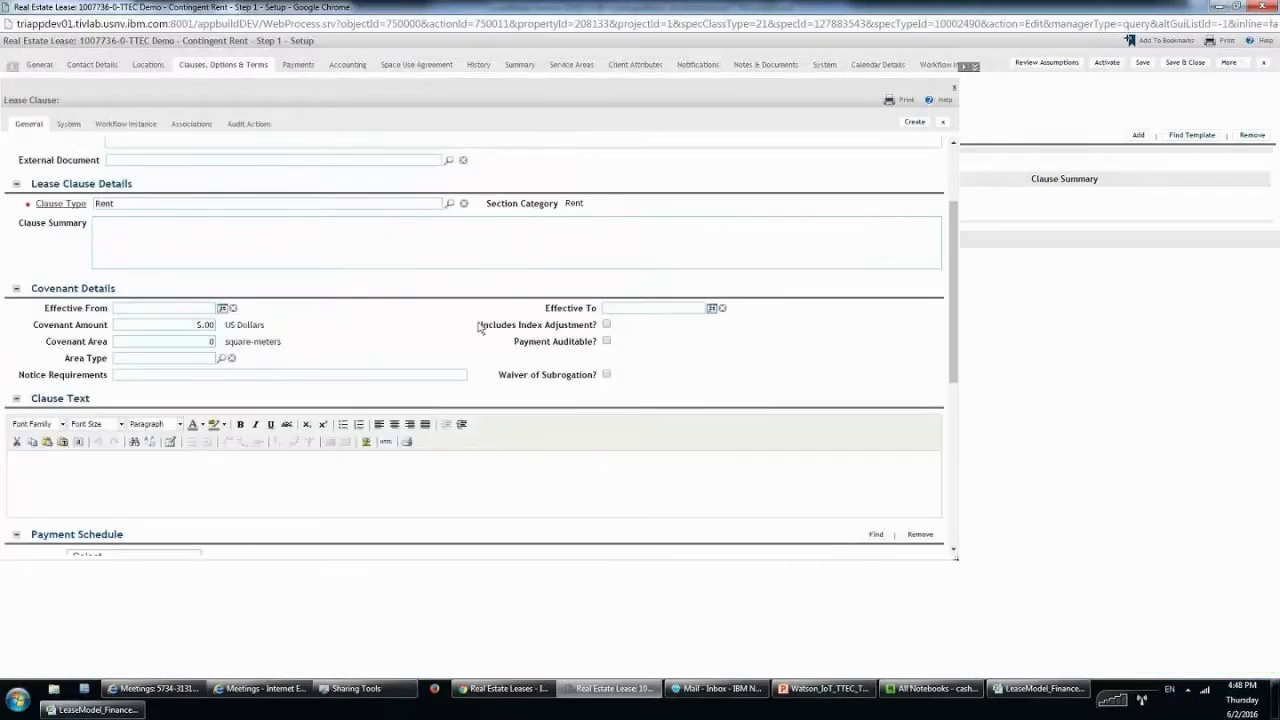
pyautogui.moveTo(479, 328); pyautogui.dragTo(600, 326)
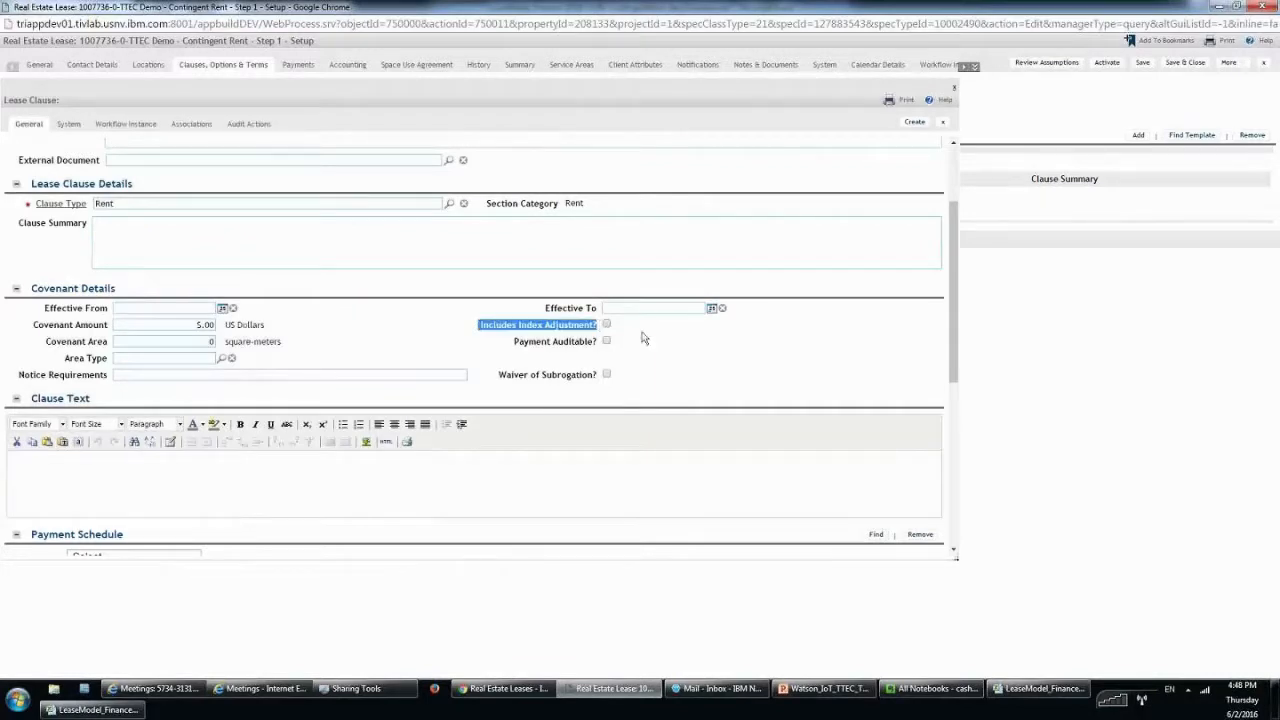
pyautogui.click(608, 328)
pyautogui.click(607, 326)
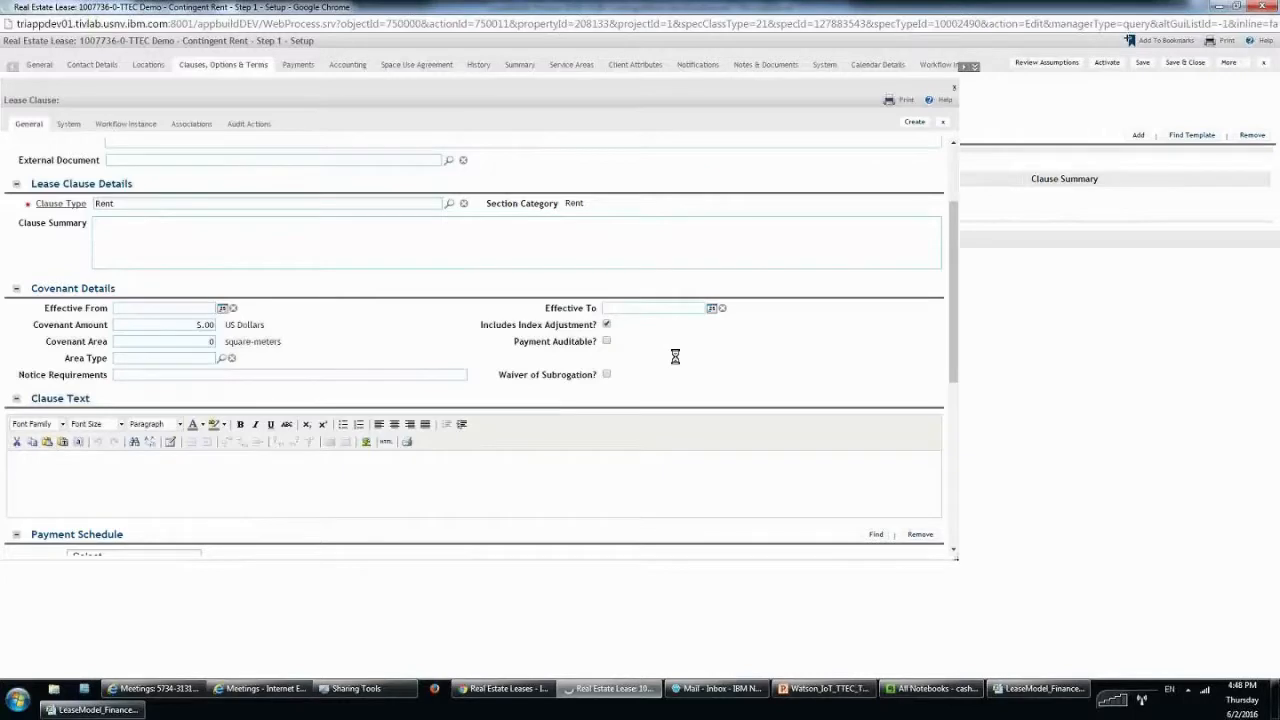
pyautogui.scroll(-3, 113, 320)
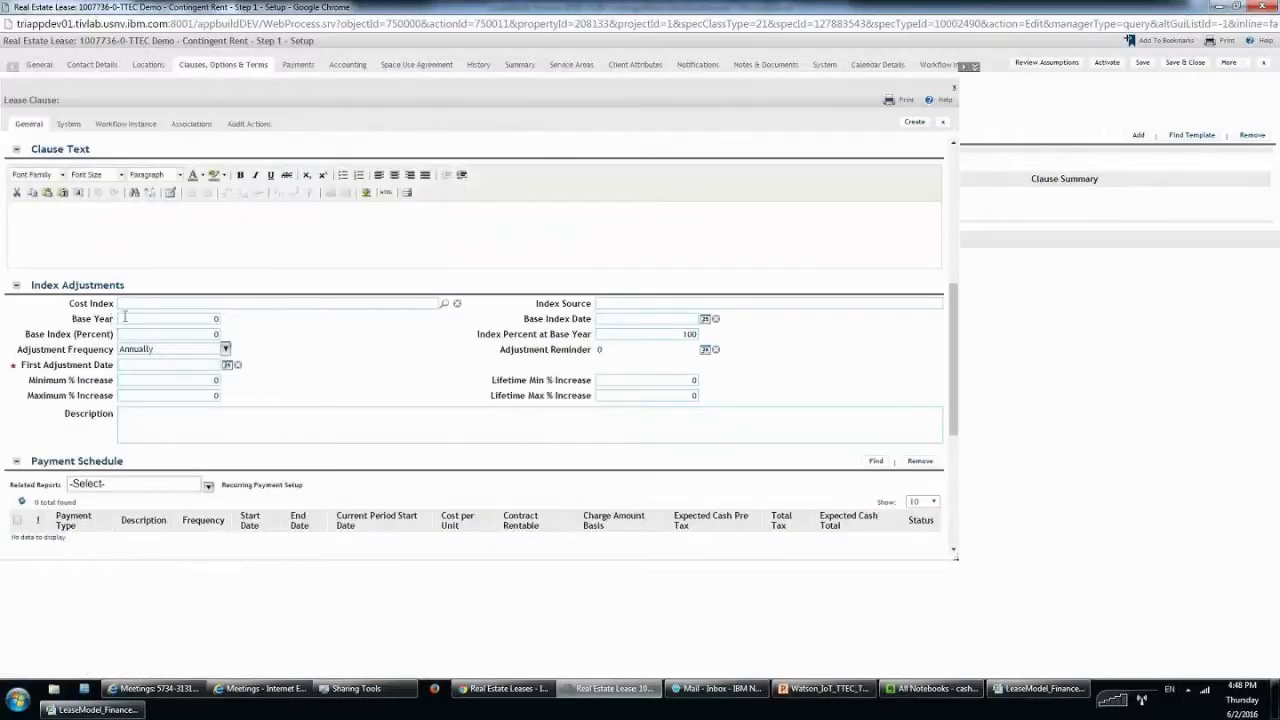
# Choose the CPI index with base year 2008 and base index 100.
pyautogui.click(128, 305)
pyautogui.click(215, 318)
pyautogui.write('2008')
pyautogui.click(194, 336)
pyautogui.write('100')
pyautogui.press('BackSpace')
pyautogui.press('Tab')
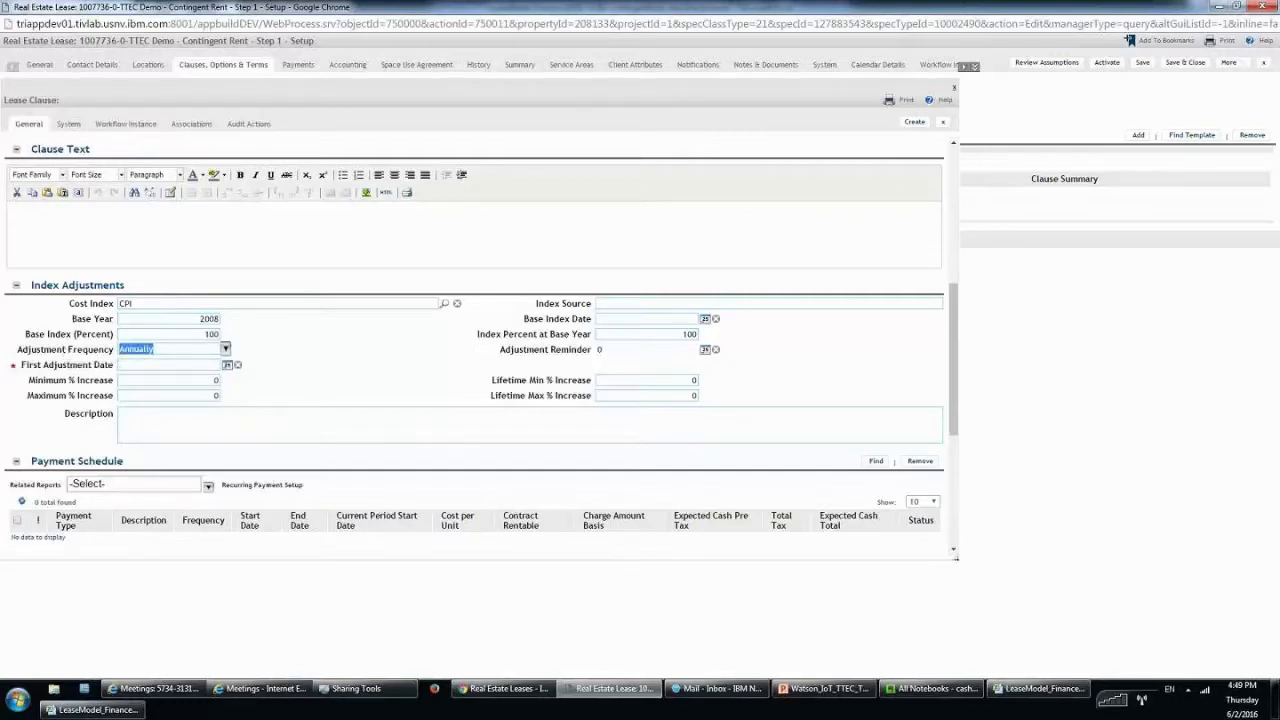
# Set adjustment frequency Annually with first adjustment date 8/1/2009.
pyautogui.click(174, 349)
pyautogui.click(225, 349)
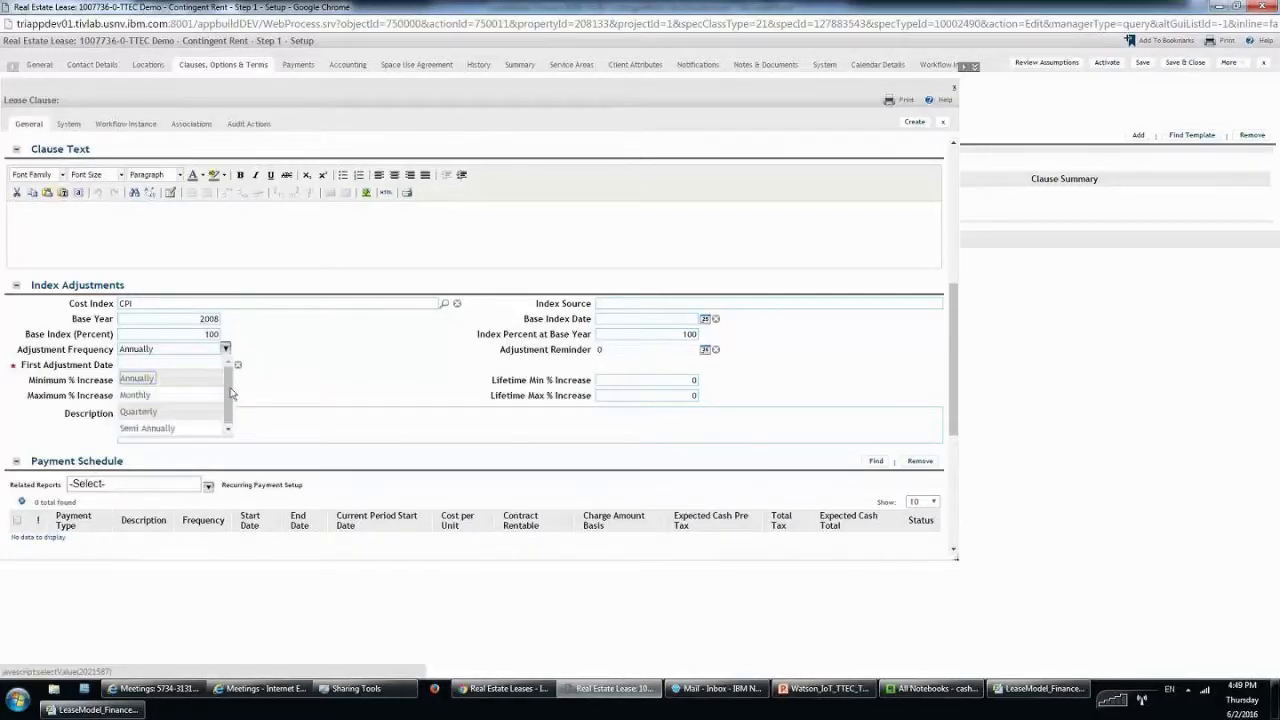
pyautogui.click(183, 378)
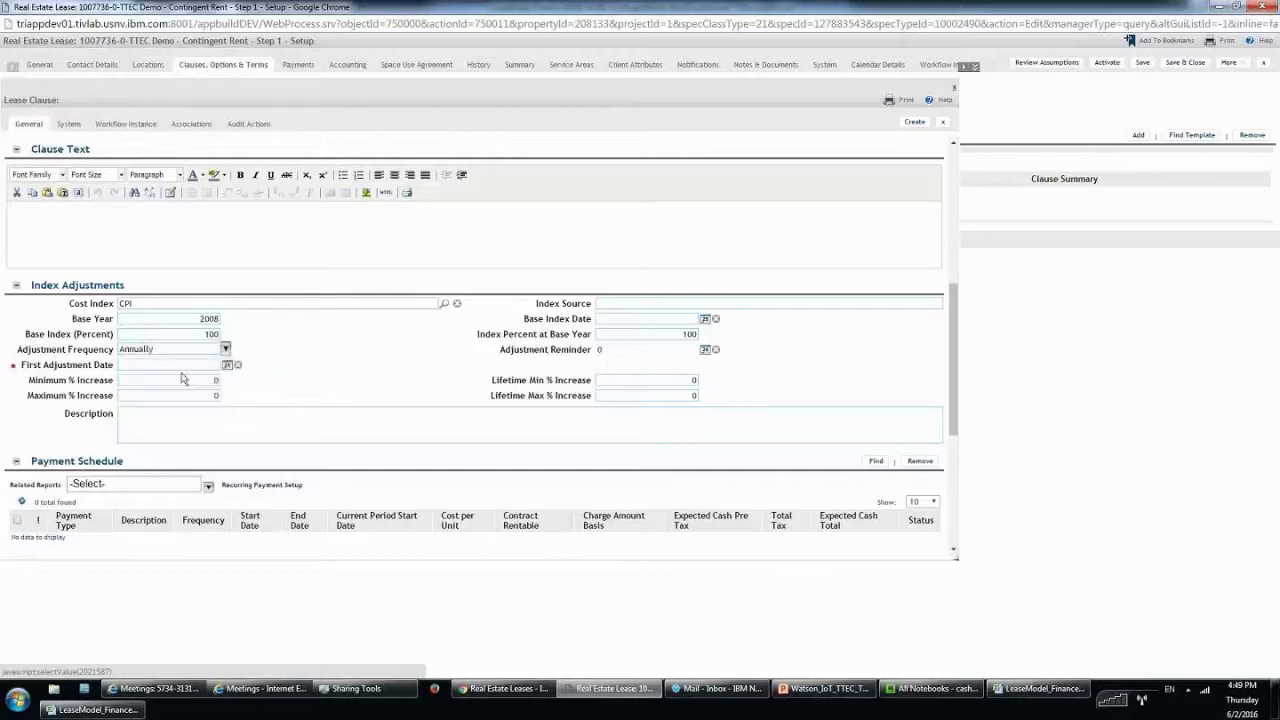
pyautogui.press('Tab')
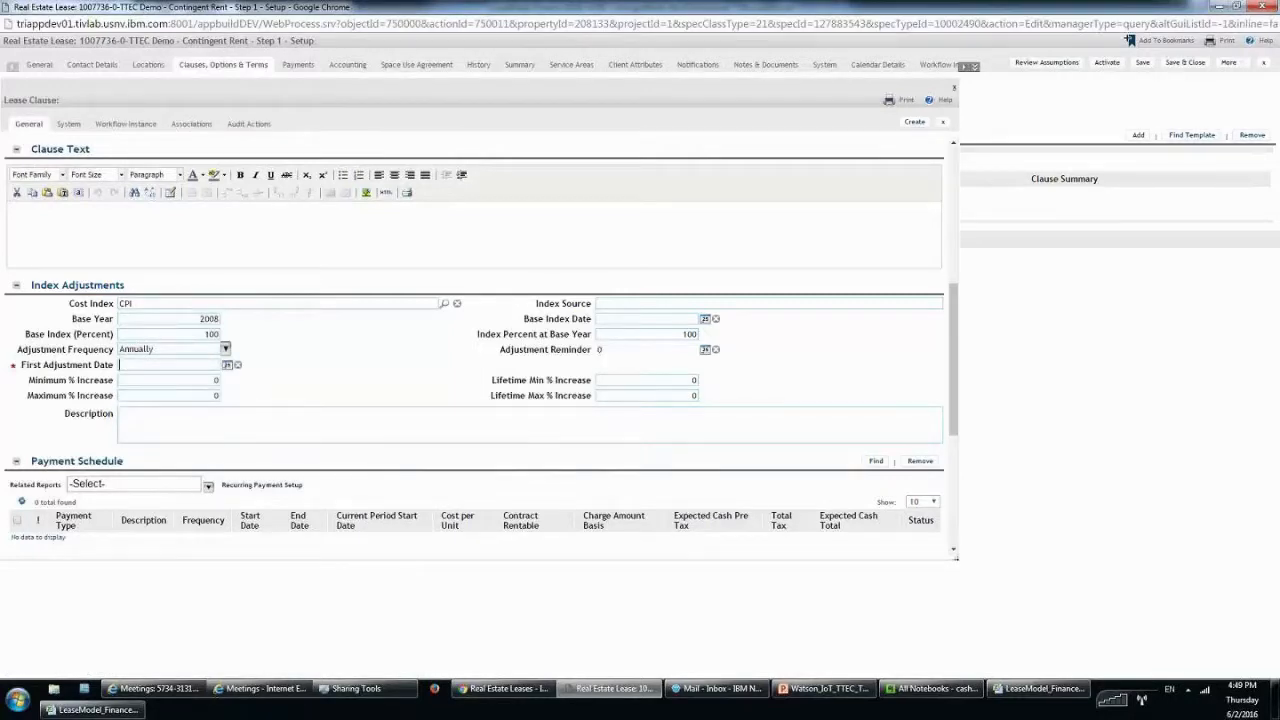
pyautogui.write('8/1/2009')
pyautogui.press('Tab')
# Set a 3% minimum and 6% maximum increase, then look up a payment schedule.
pyautogui.click(194, 383)
pyautogui.write('3')
pyautogui.press('Tab')
pyautogui.write('6')
pyautogui.click(153, 383)
pyautogui.click(177, 378)
pyautogui.moveTo(177, 383); pyautogui.dragTo(281, 389)
pyautogui.click(404, 389)
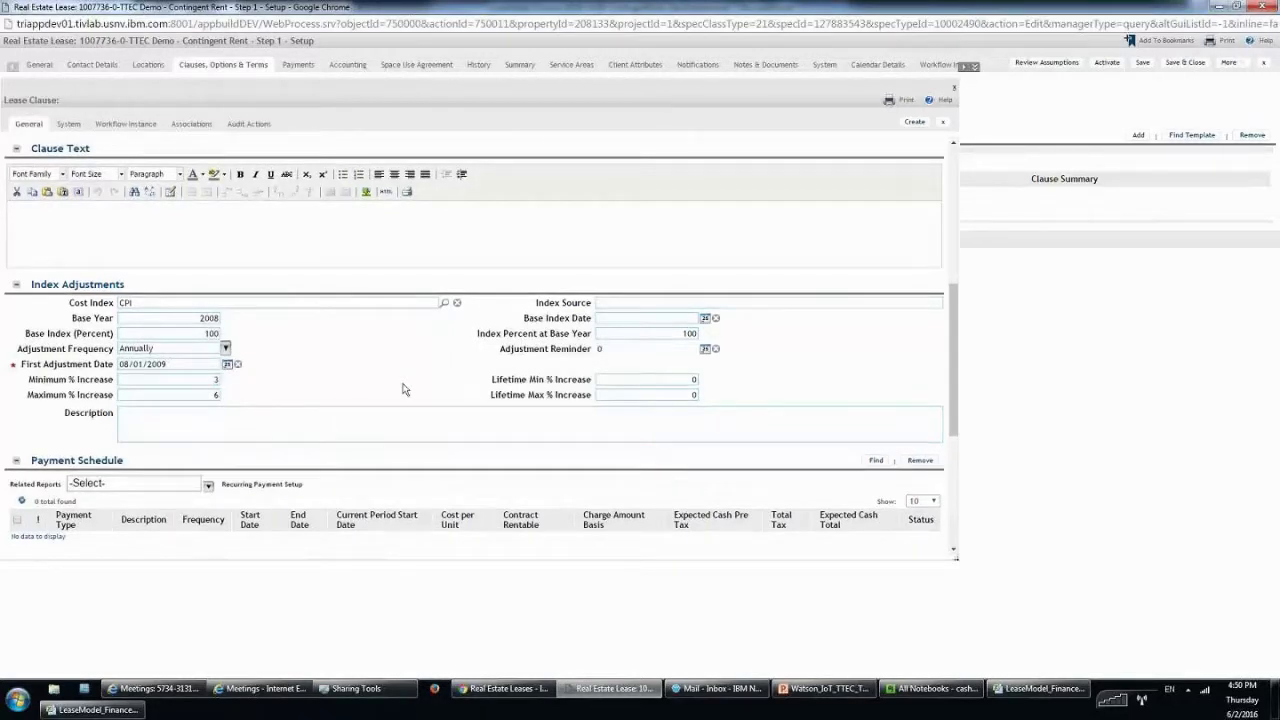
pyautogui.scroll(-1, 404, 389)
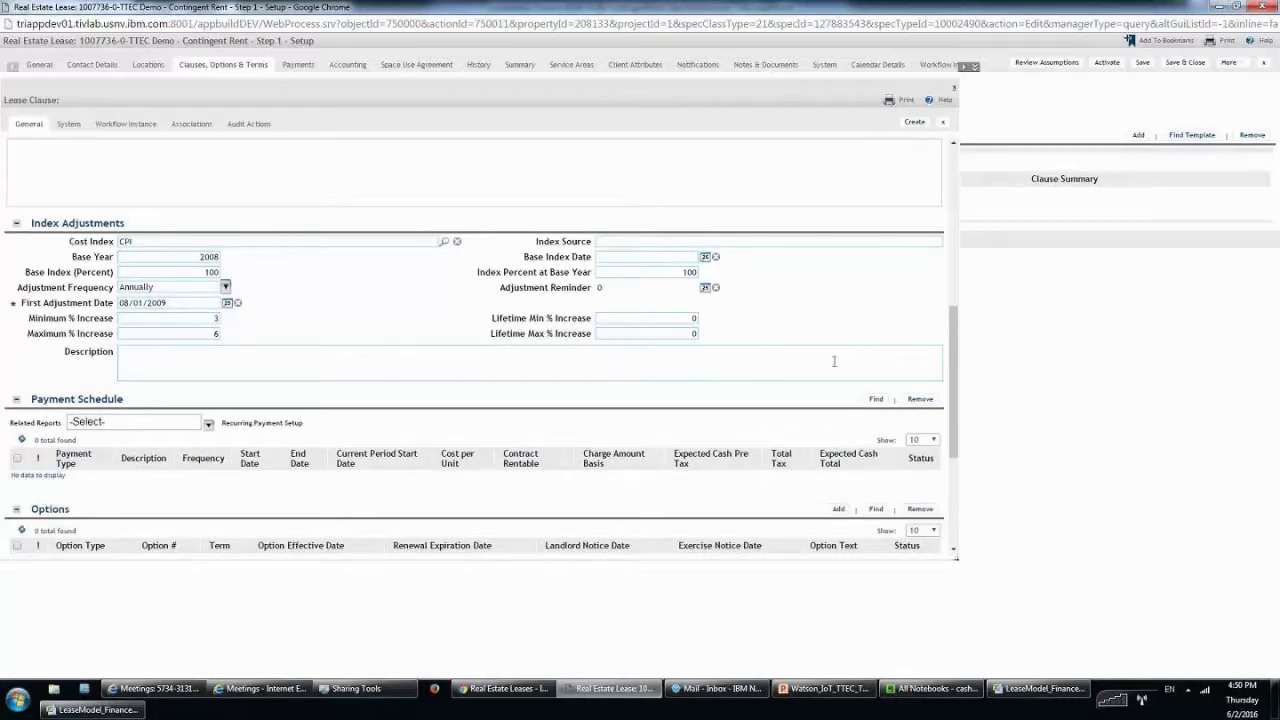
pyautogui.click(876, 421)
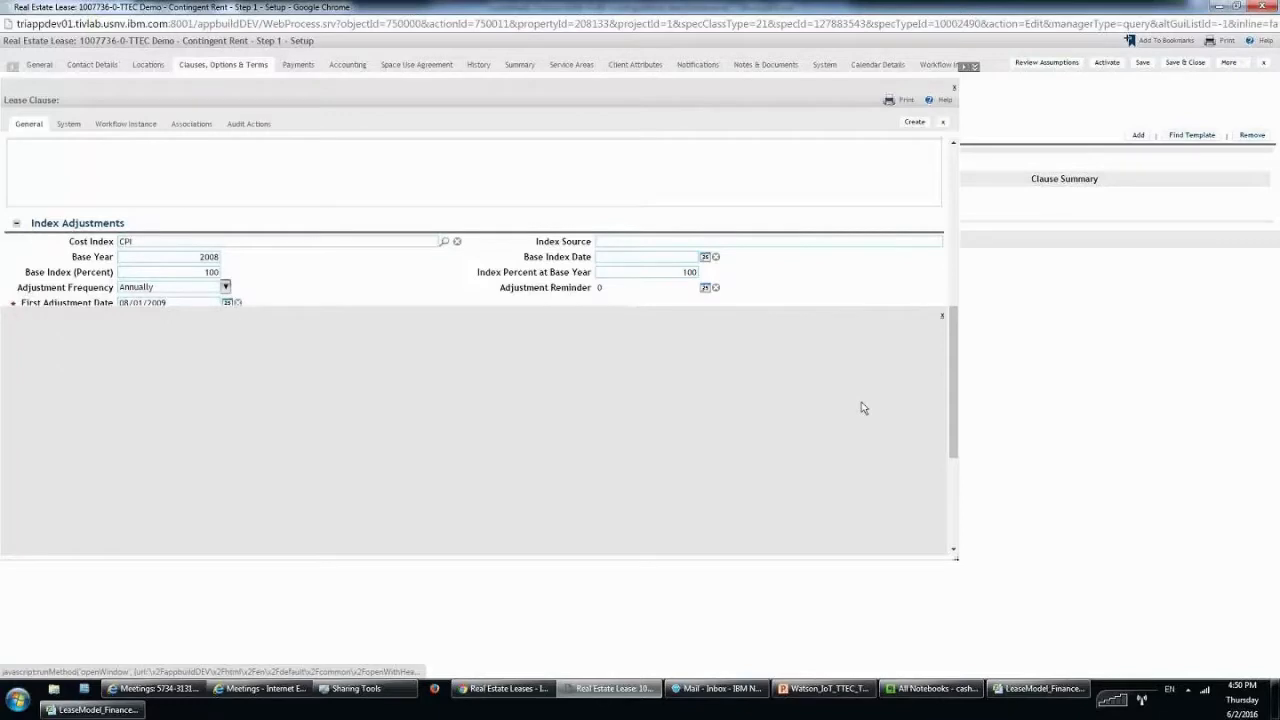
# Link the Rent payment schedule to the clause and save and close it.
pyautogui.click(3, 379)
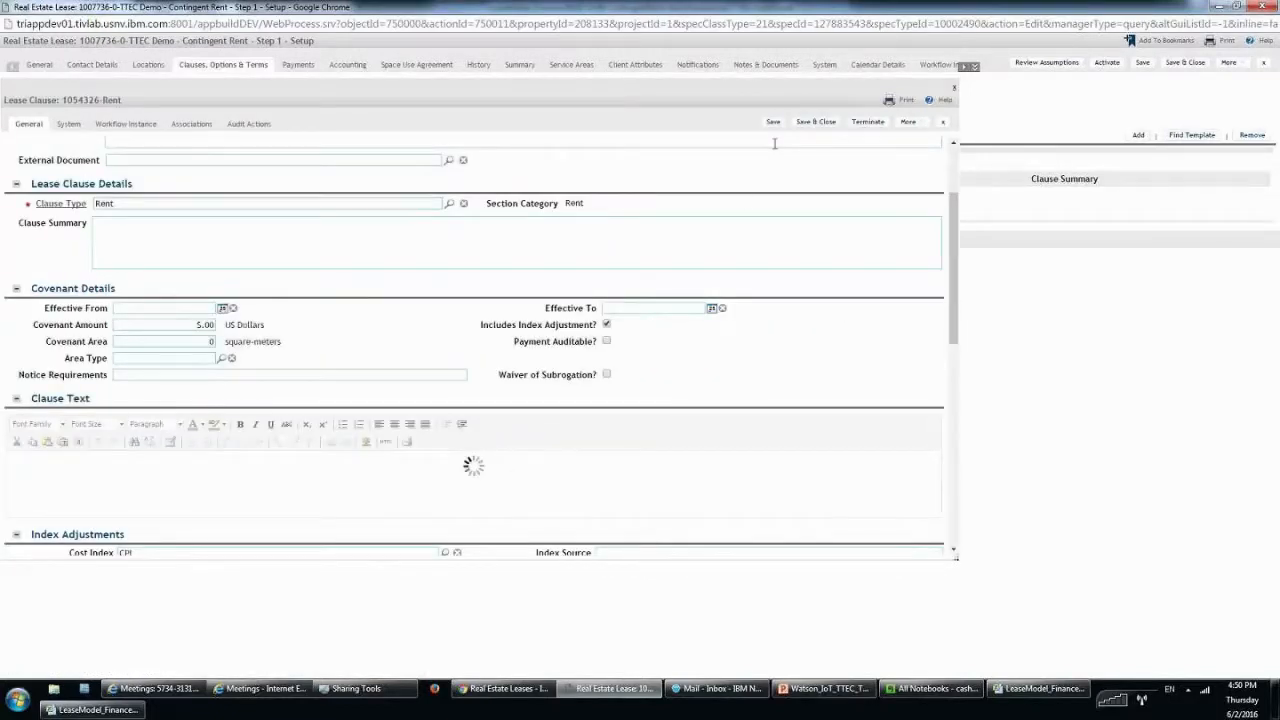
pyautogui.scroll(2, 744, 199)
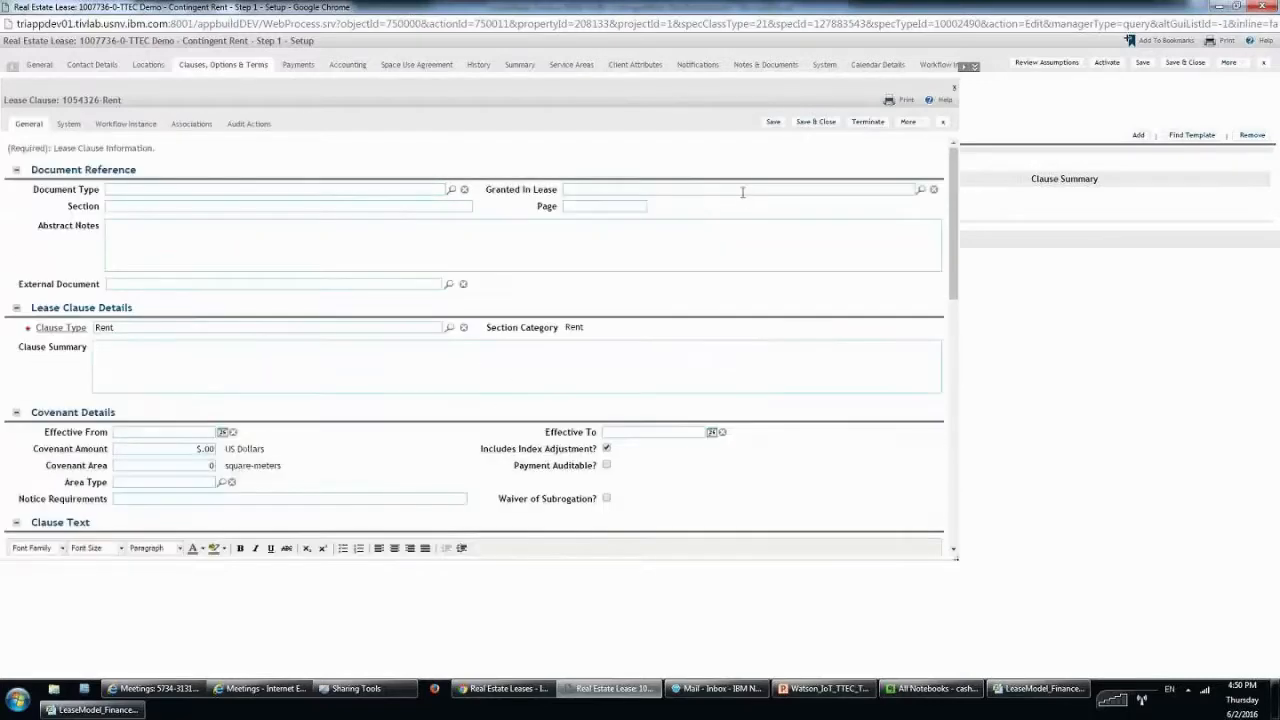
pyautogui.scroll(-8, 744, 199)
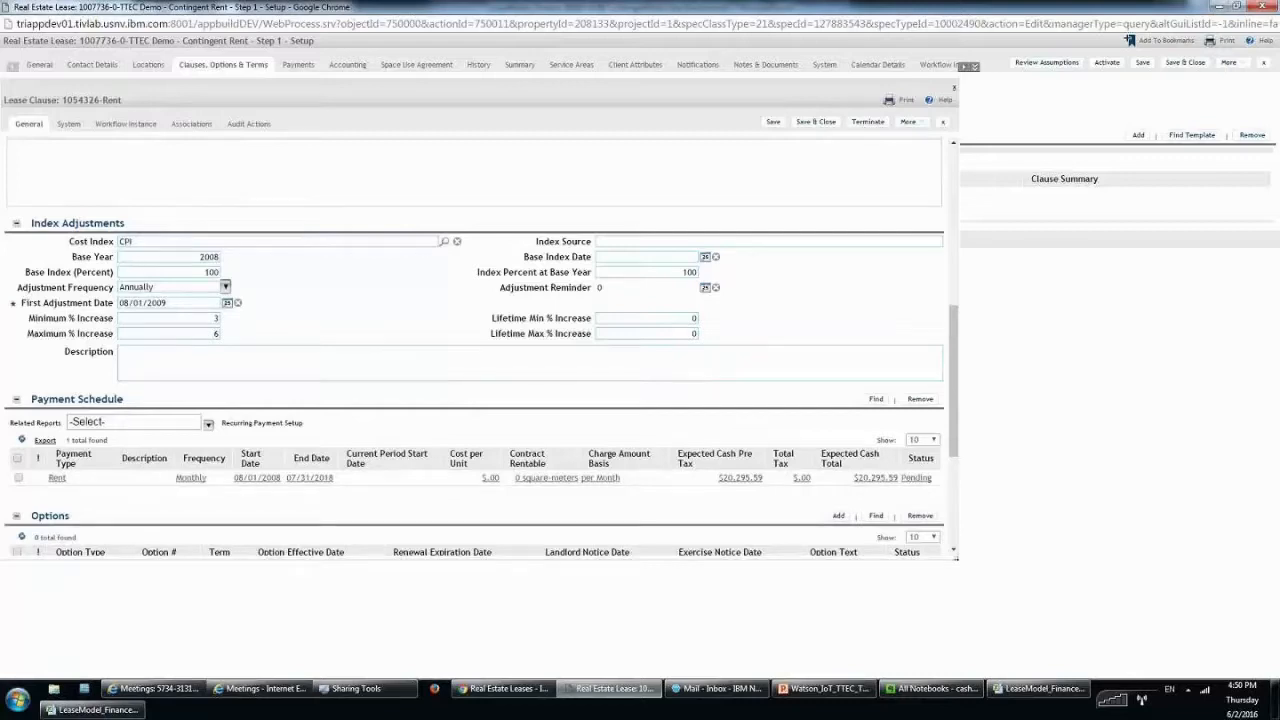
pyautogui.click(811, 129)
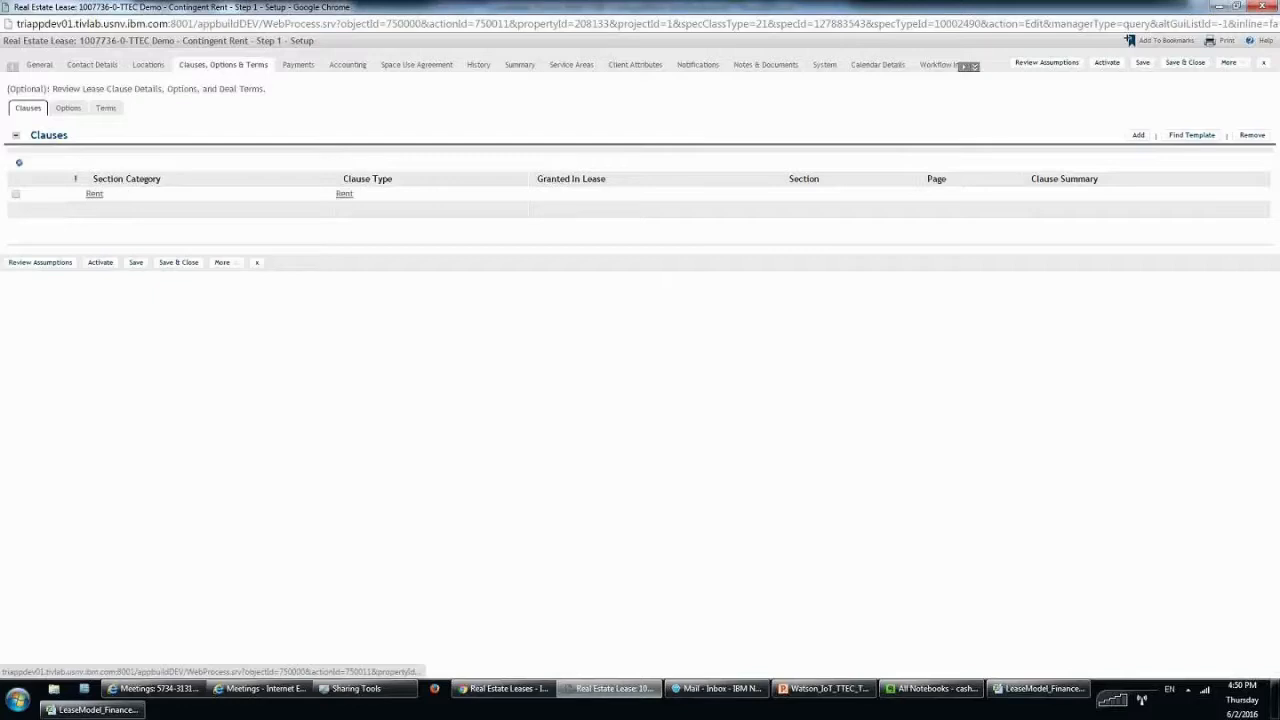
# Review the accounting start and end dates and set FASB lease type to Building and Land.
pyautogui.click(356, 66)
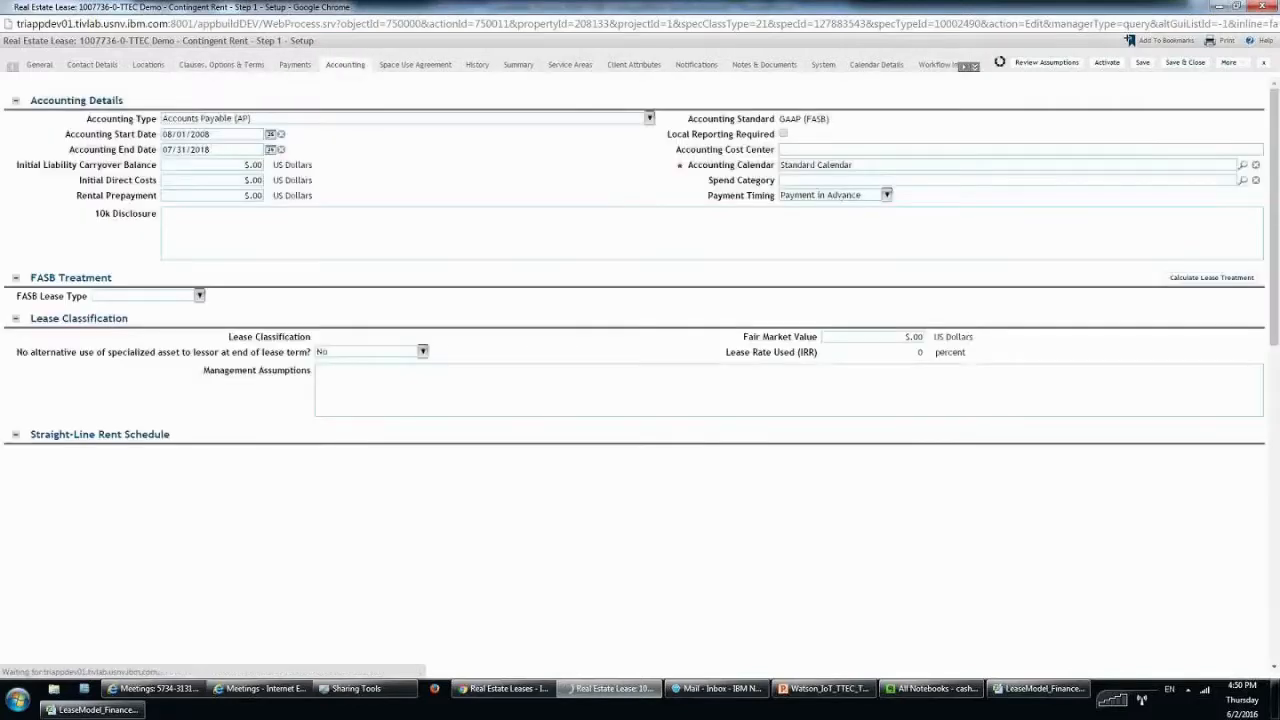
pyautogui.tripleClick(118, 146)
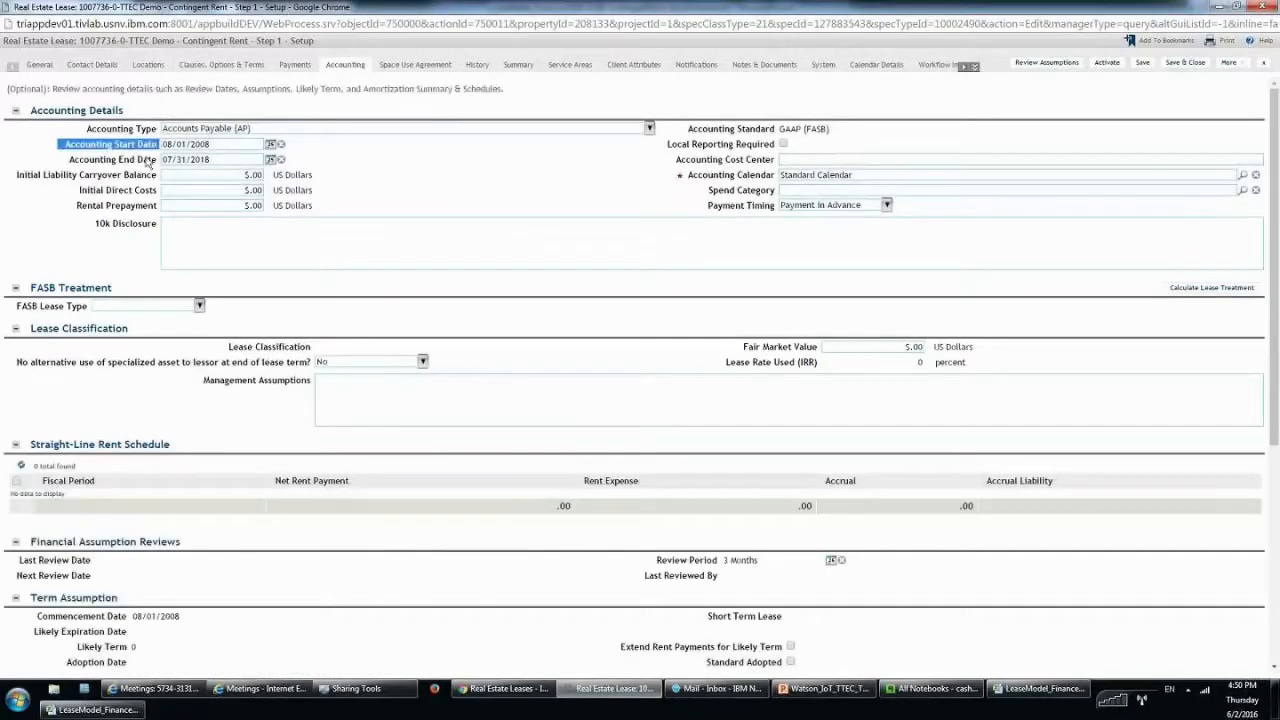
pyautogui.moveTo(148, 163); pyautogui.dragTo(154, 172)
pyautogui.click(154, 170)
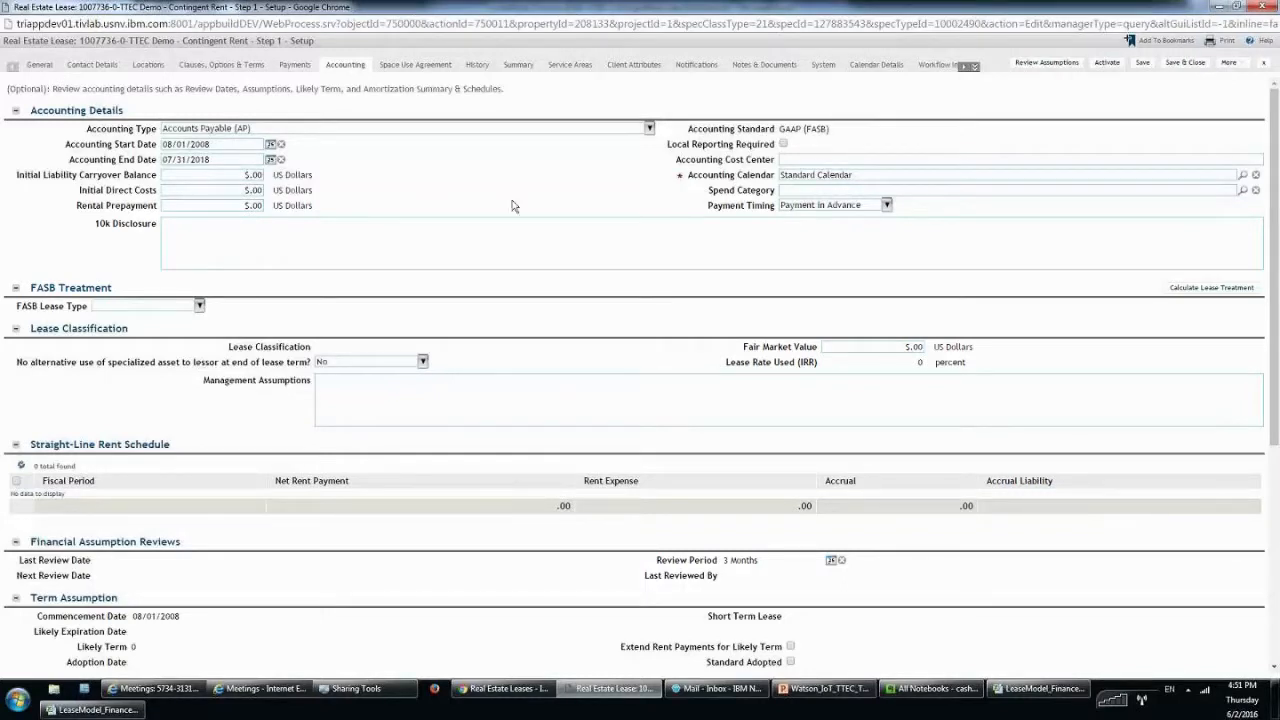
pyautogui.scroll(-1, 772, 253)
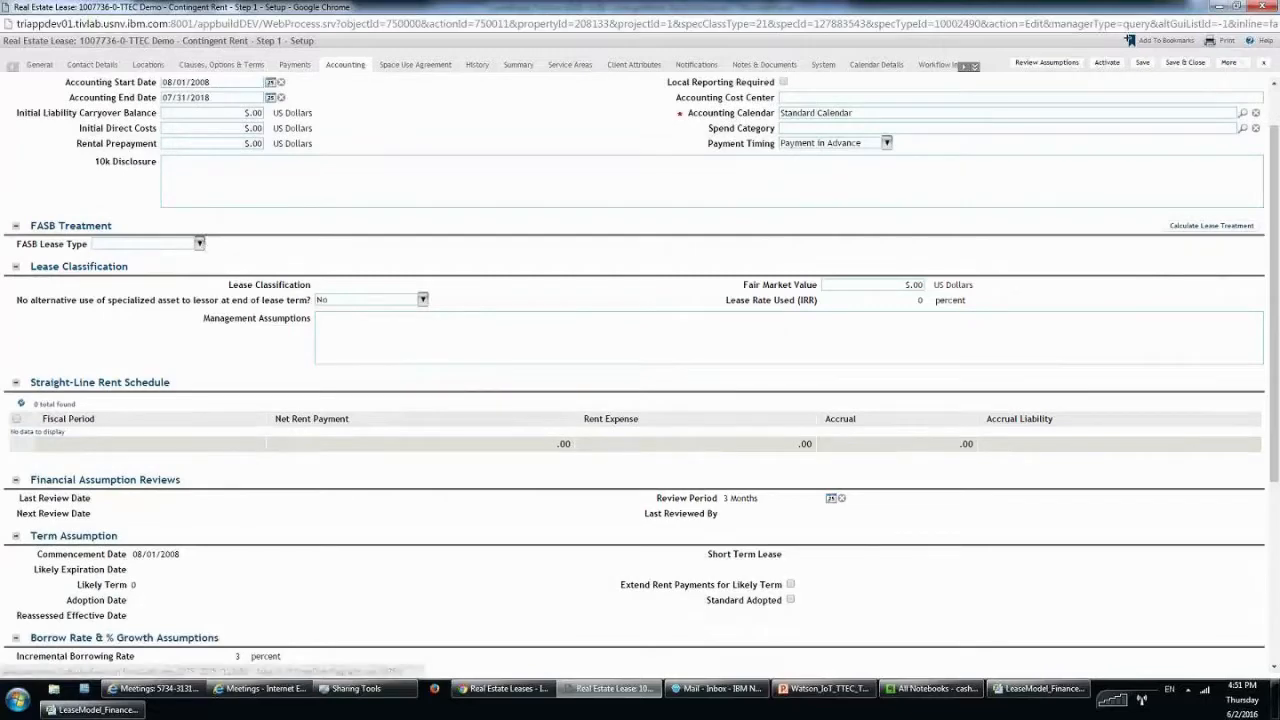
pyautogui.scroll(1, 170, 253)
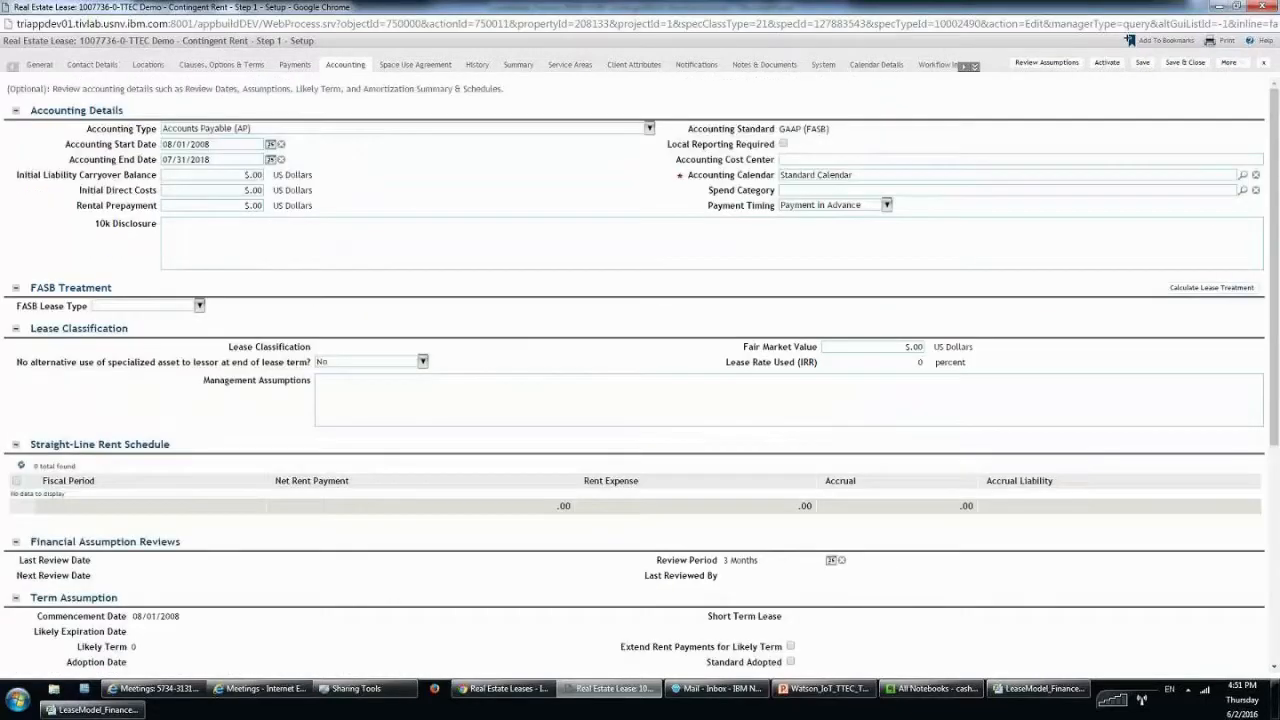
pyautogui.click(199, 305)
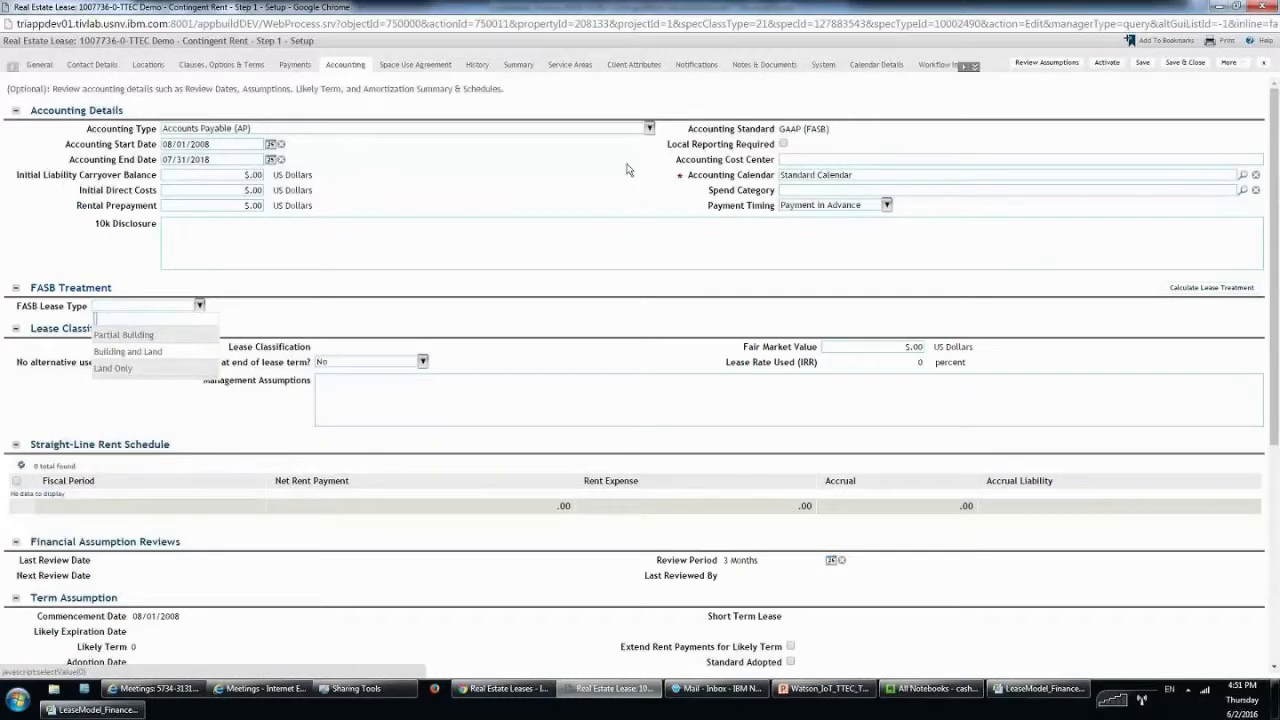
pyautogui.click(158, 352)
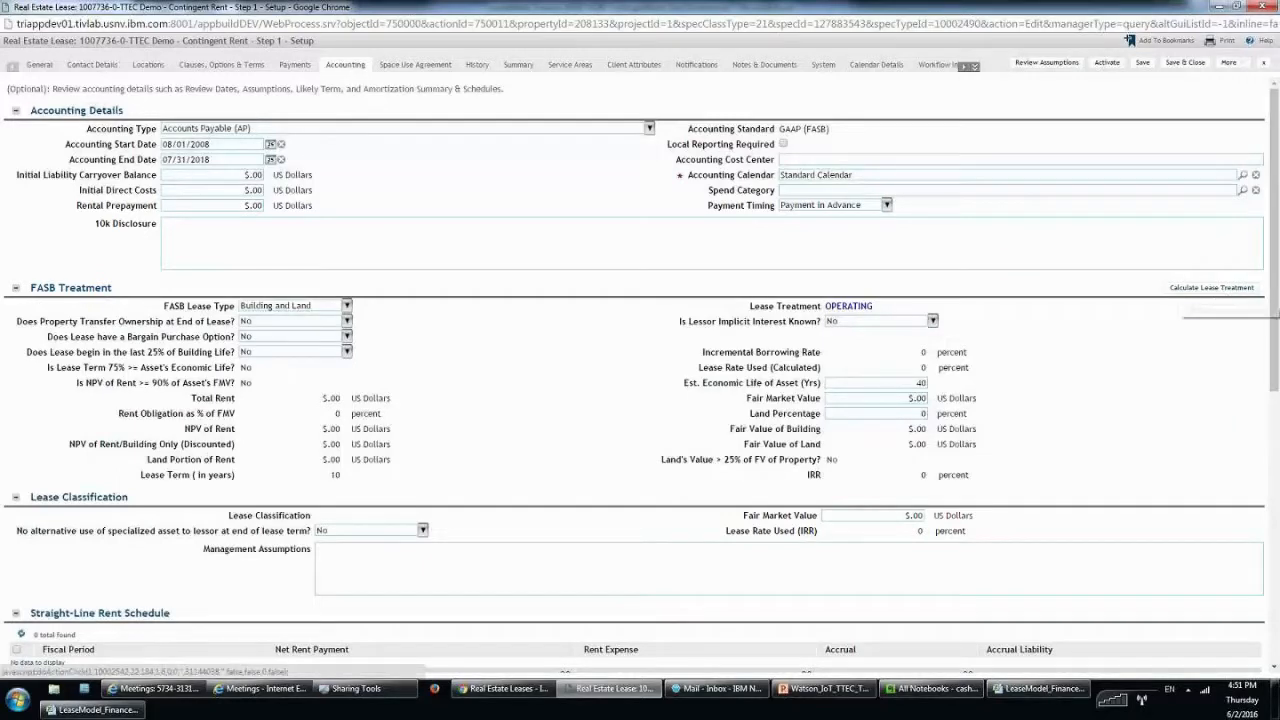
# Calculate the lease treatment as OPERATING and bring back the Real Estate Leases list.
pyautogui.click(1211, 287)
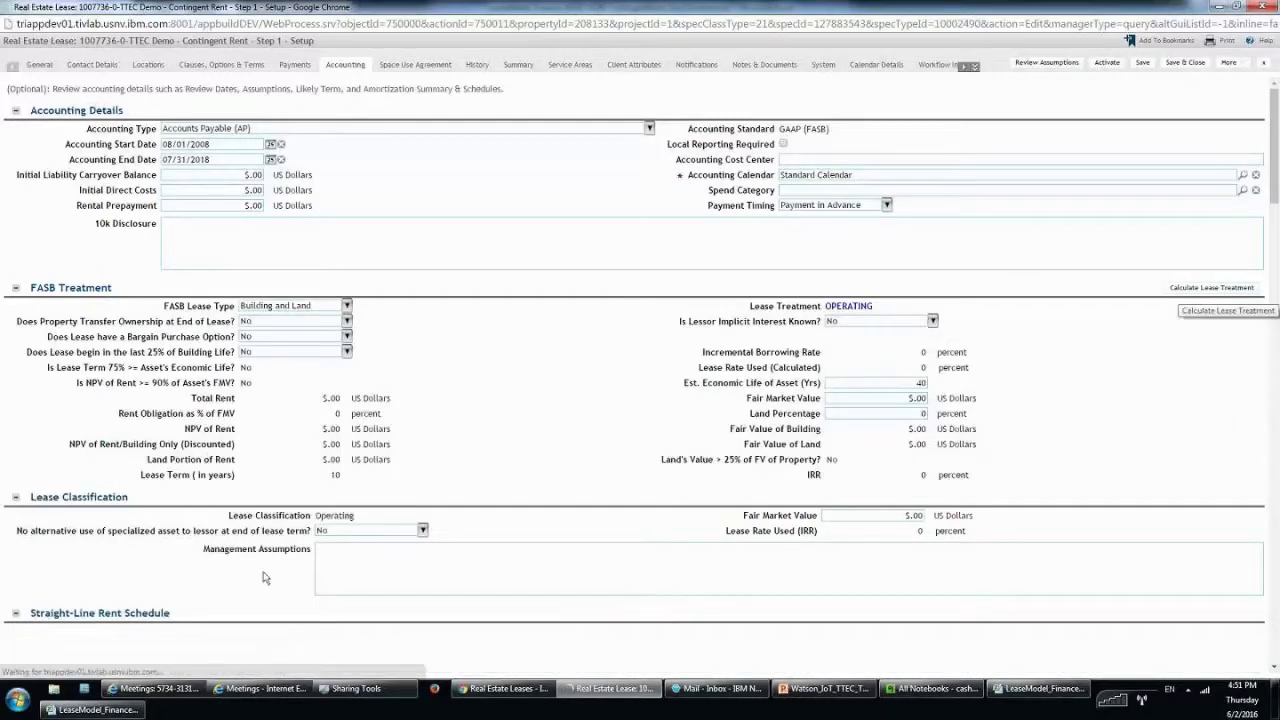
pyautogui.moveTo(874, 306); pyautogui.dragTo(727, 370)
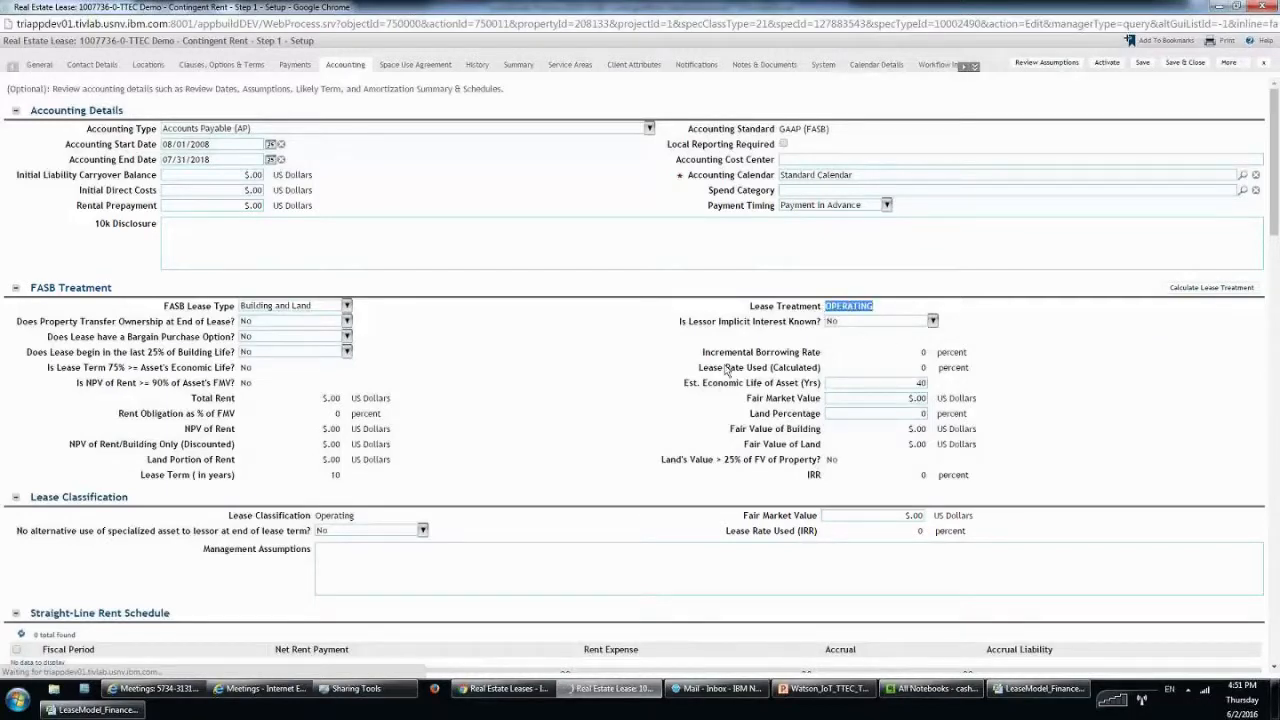
pyautogui.scroll(-3, 727, 370)
pyautogui.moveTo(30, 489); pyautogui.dragTo(200, 489)
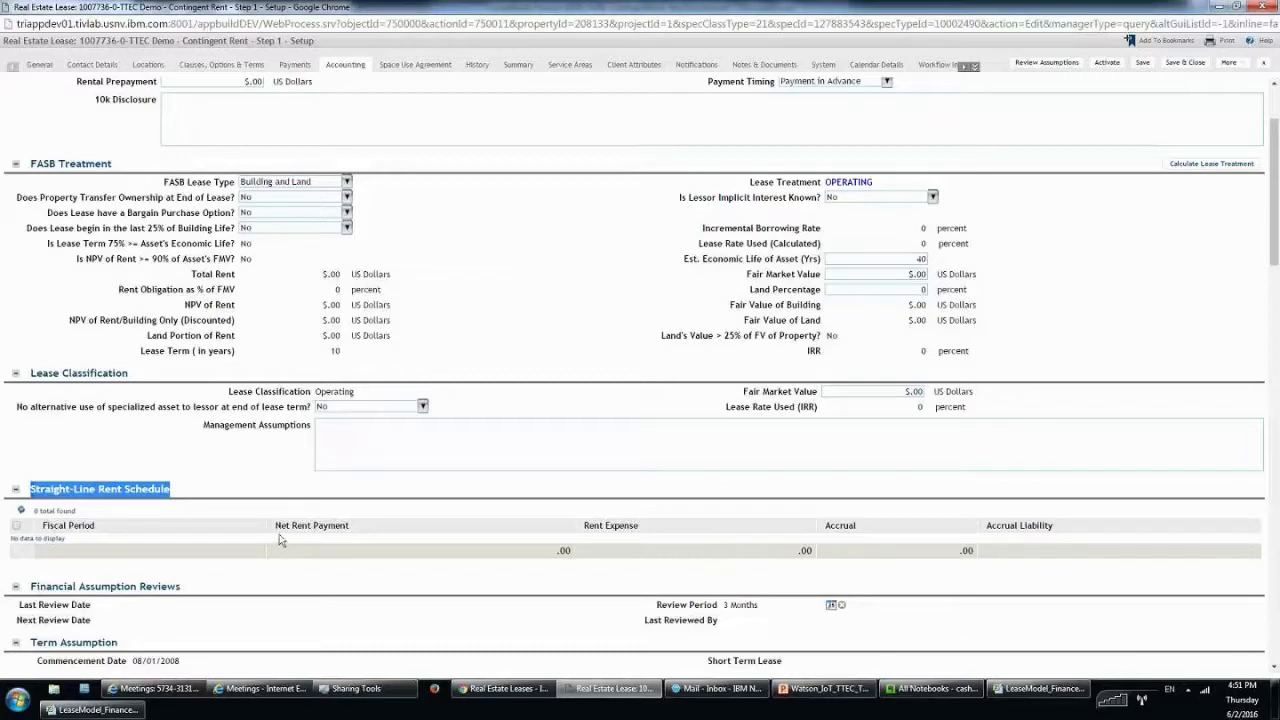
pyautogui.click(1025, 488)
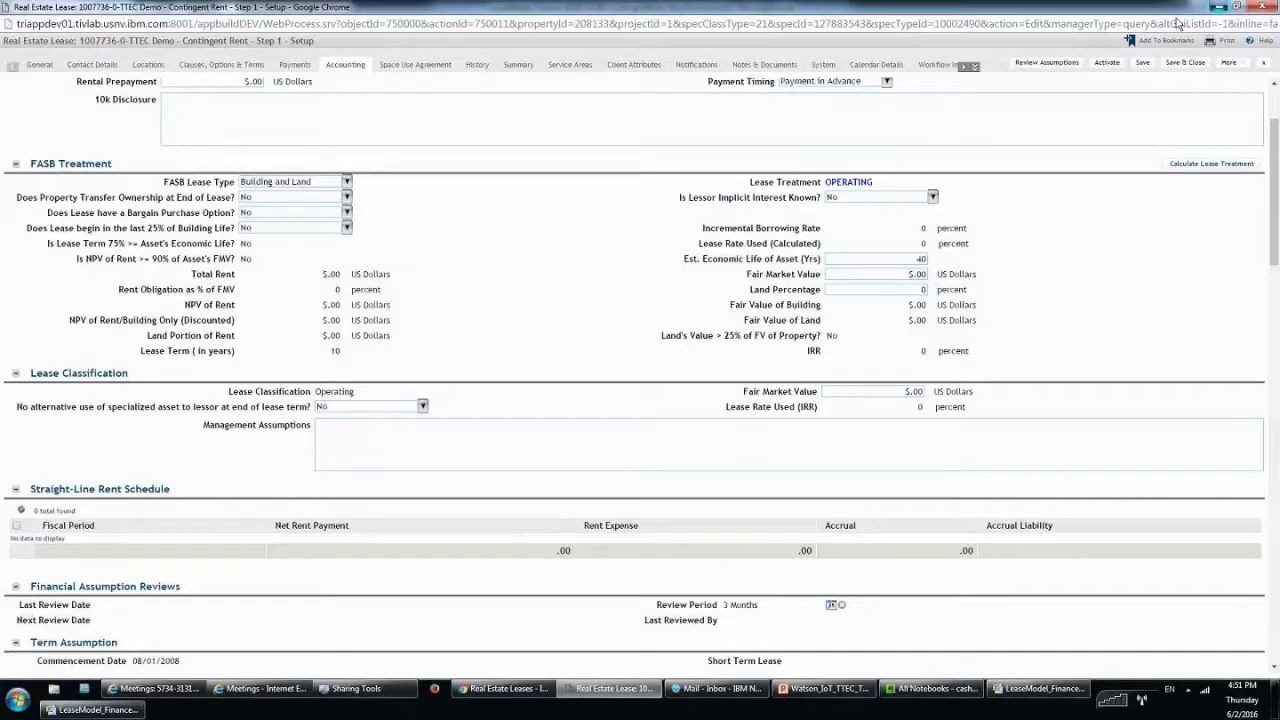
pyautogui.click(1218, 6)
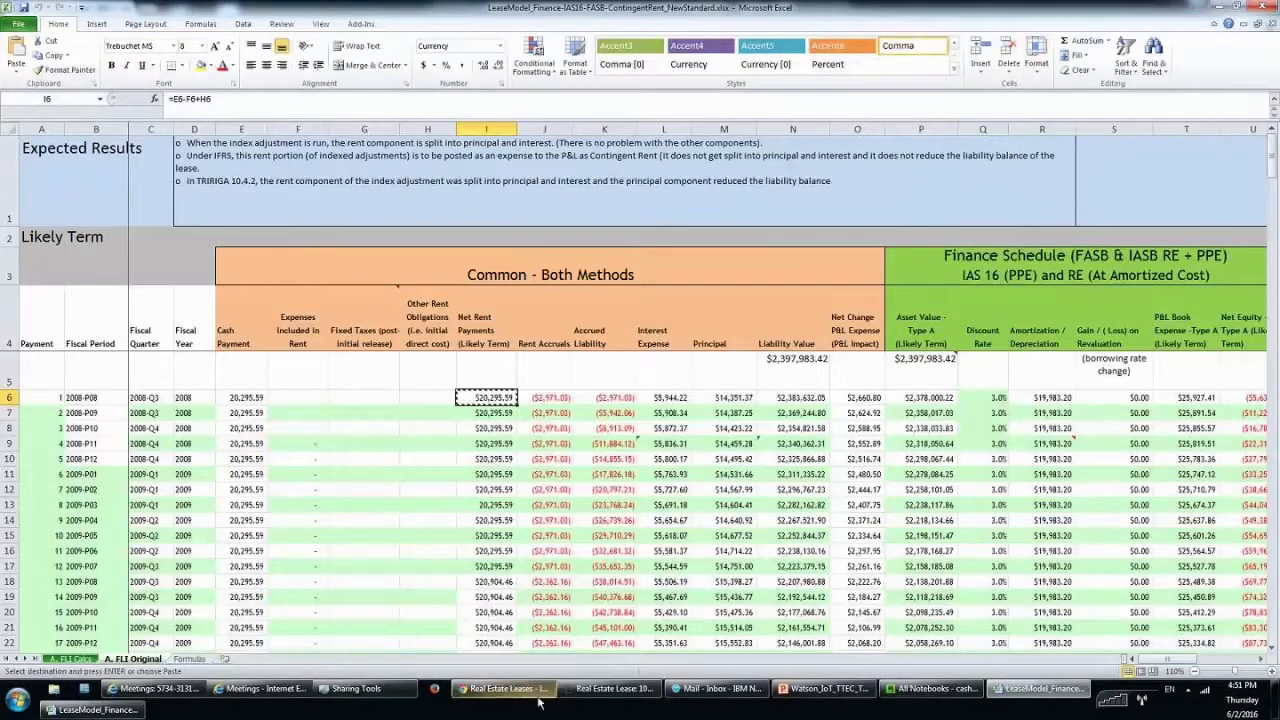
pyautogui.moveTo(539, 701)
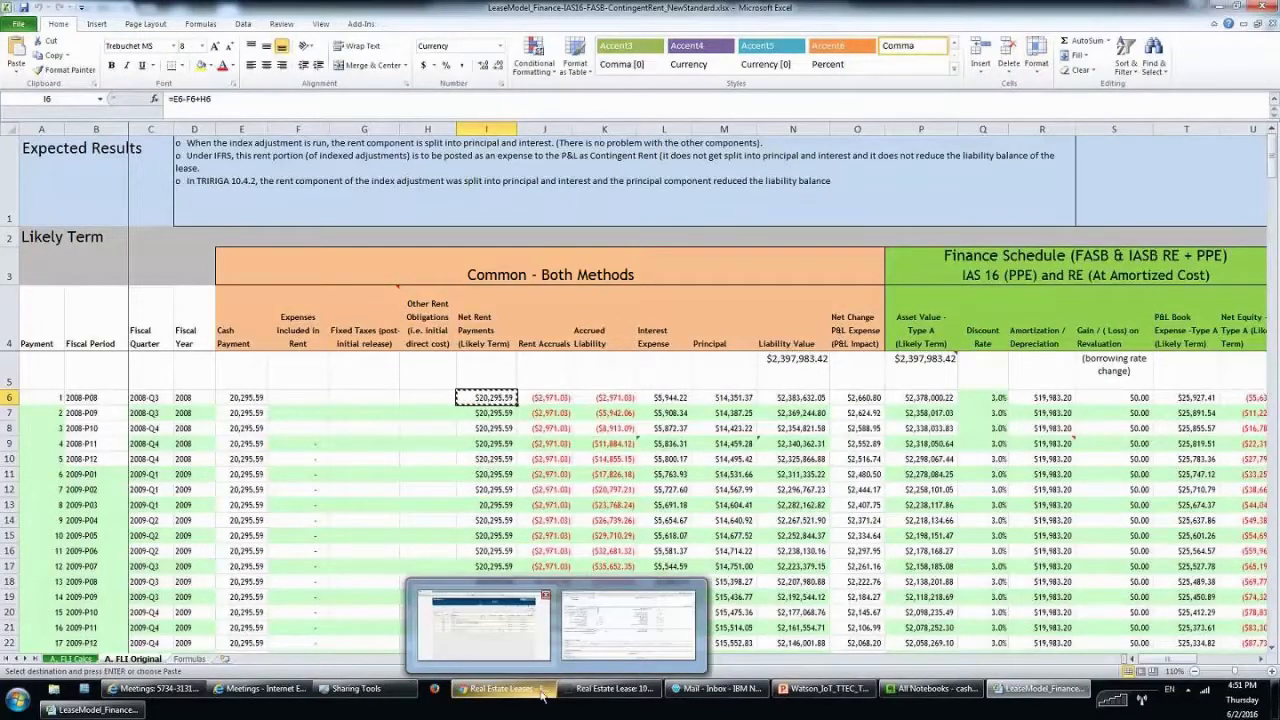
pyautogui.click(484, 625)
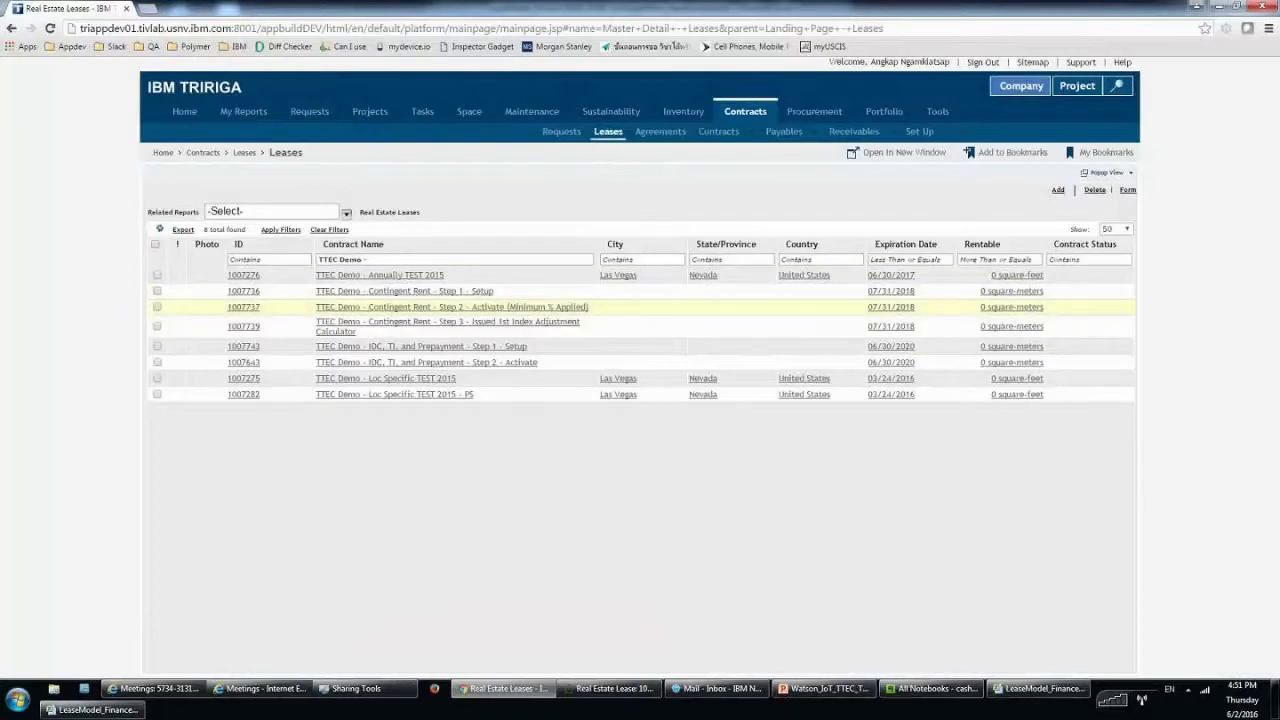
pyautogui.click(548, 311)
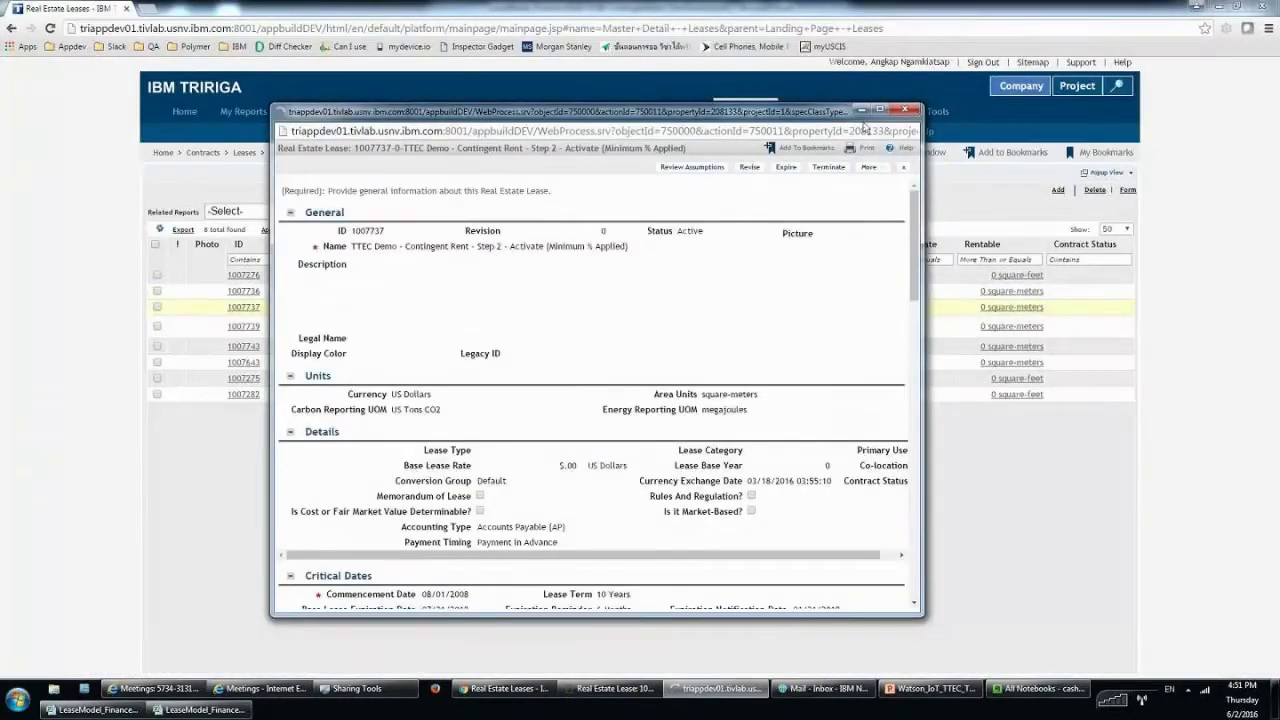
pyautogui.doubleClick(862, 122)
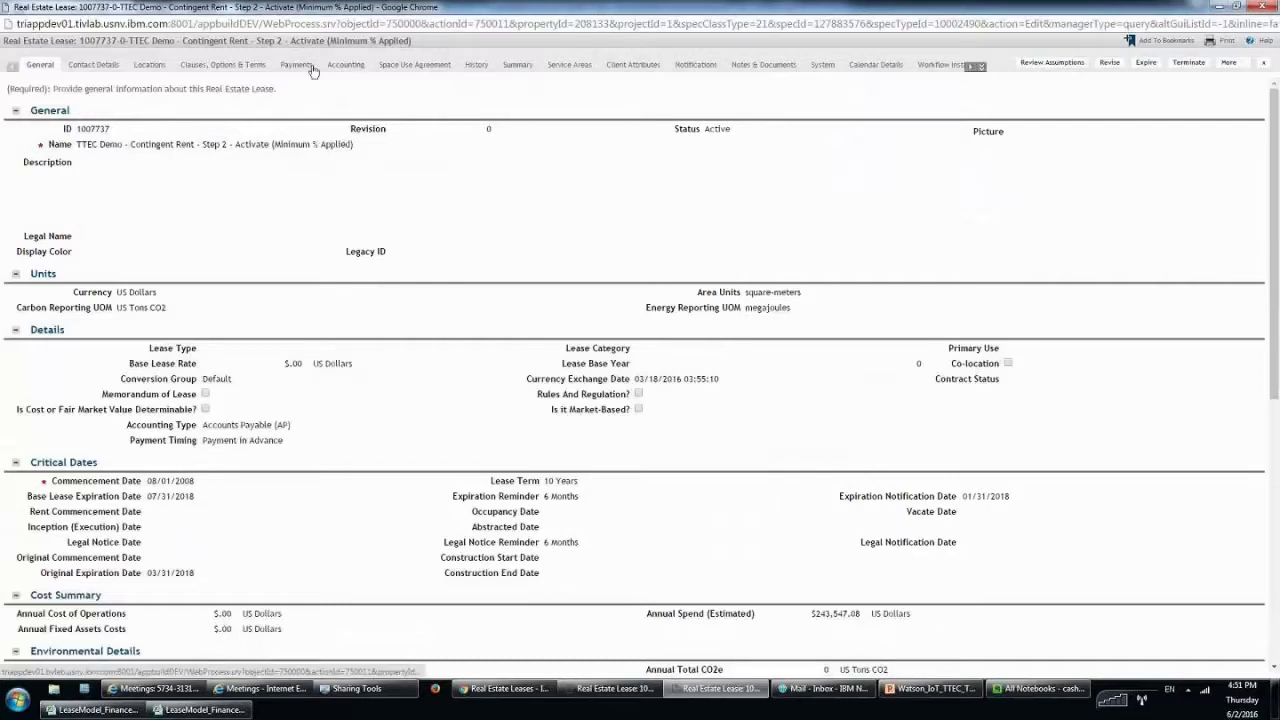
pyautogui.click(345, 68)
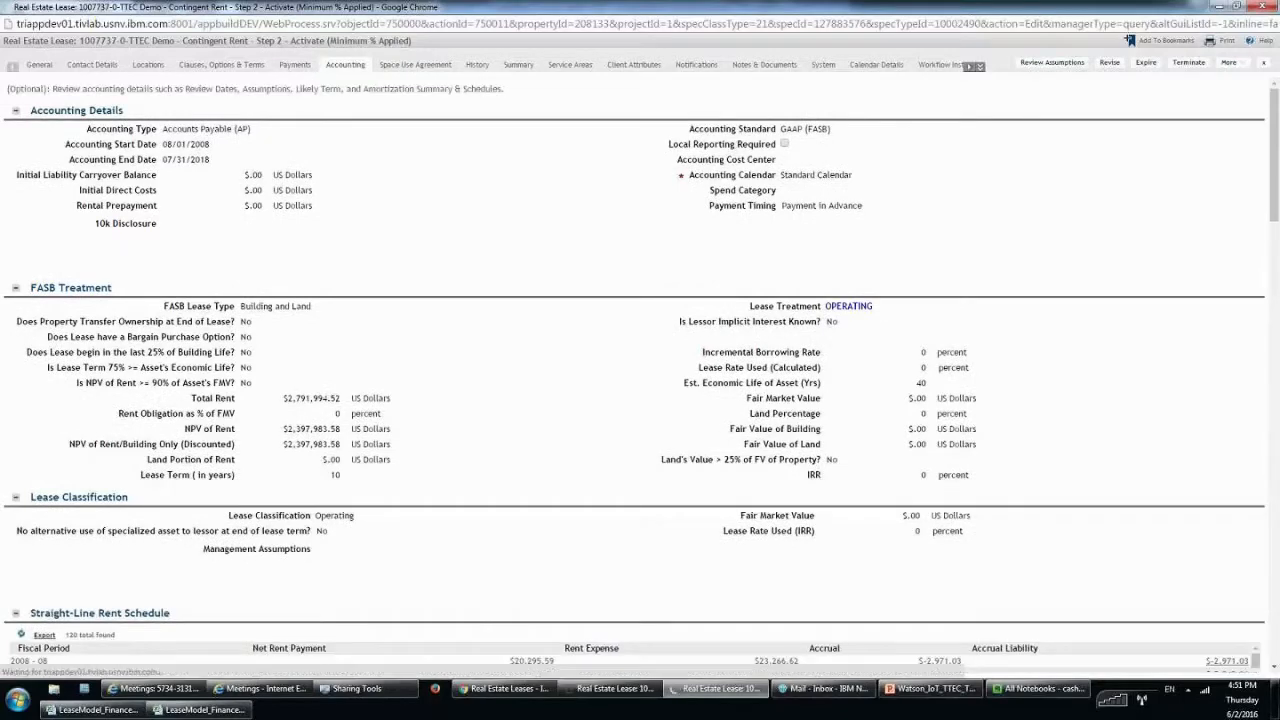
pyautogui.scroll(-1, 803, 293)
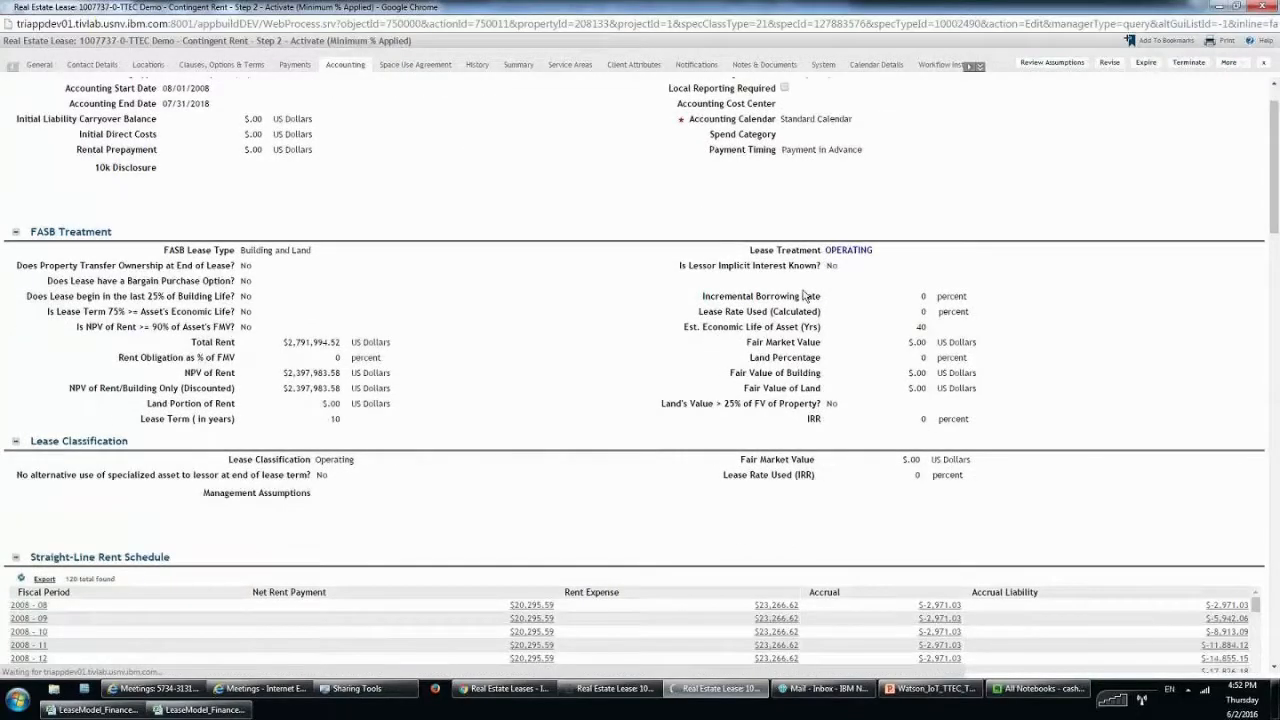
pyautogui.scroll(-3, 808, 290)
pyautogui.scroll(-1, 629, 349)
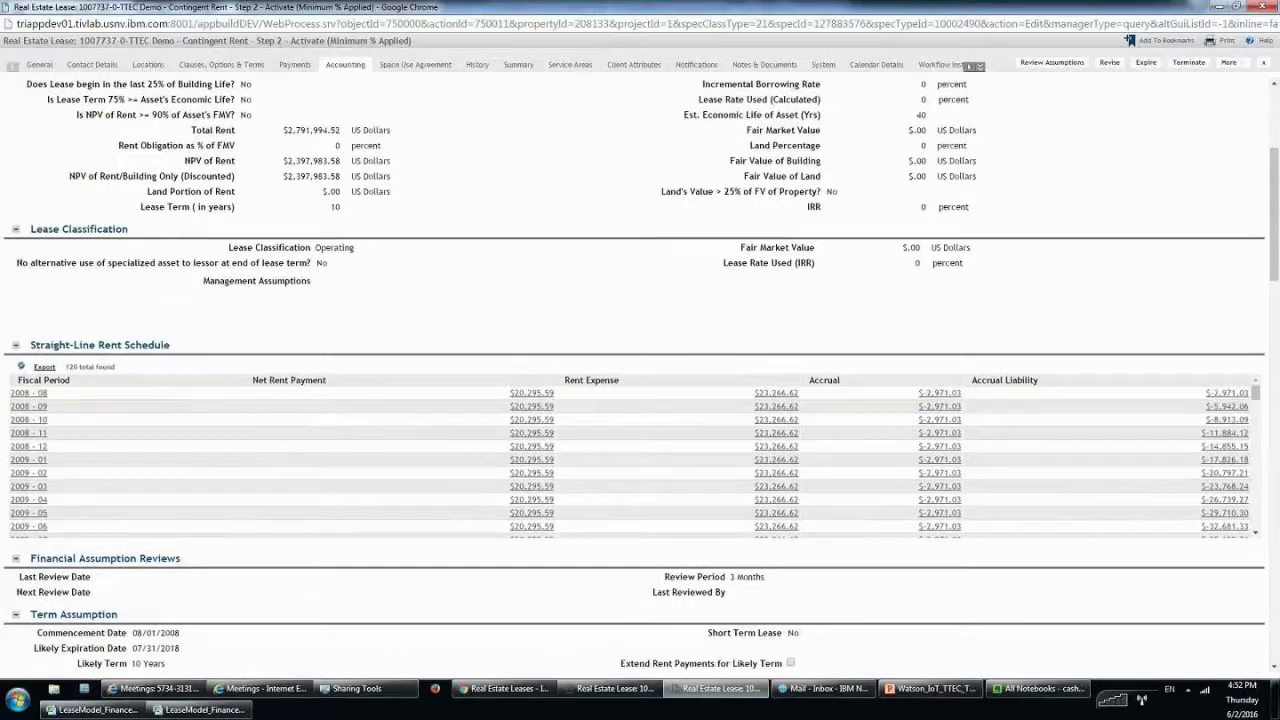
pyautogui.scroll(-1, 174, 330)
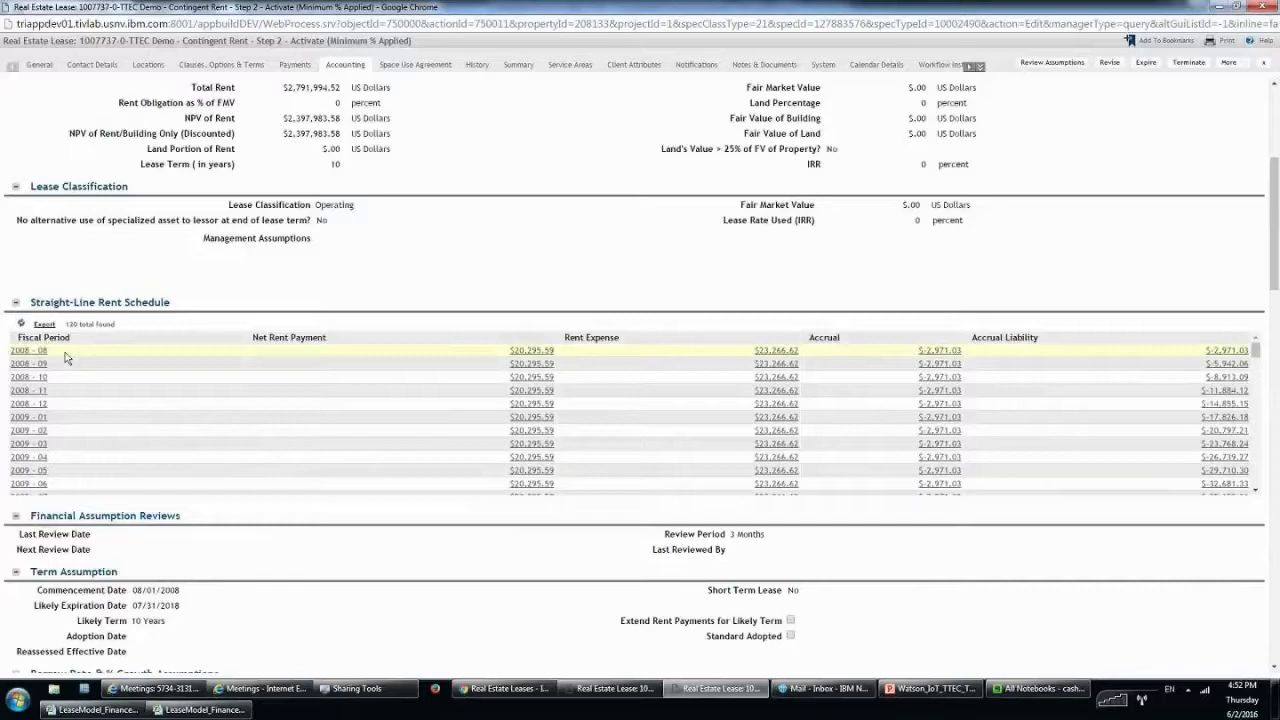
pyautogui.scroll(-8, 100, 365)
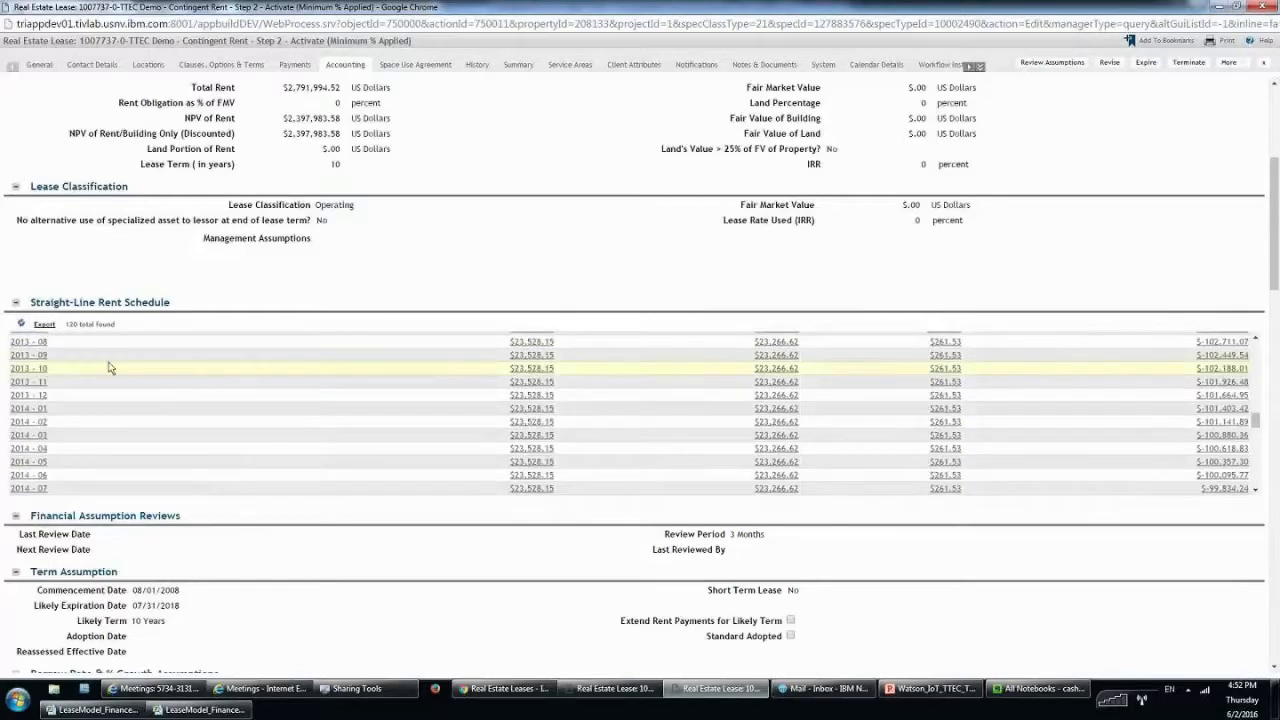
pyautogui.scroll(-8, 110, 368)
pyautogui.scroll(-2, 386, 414)
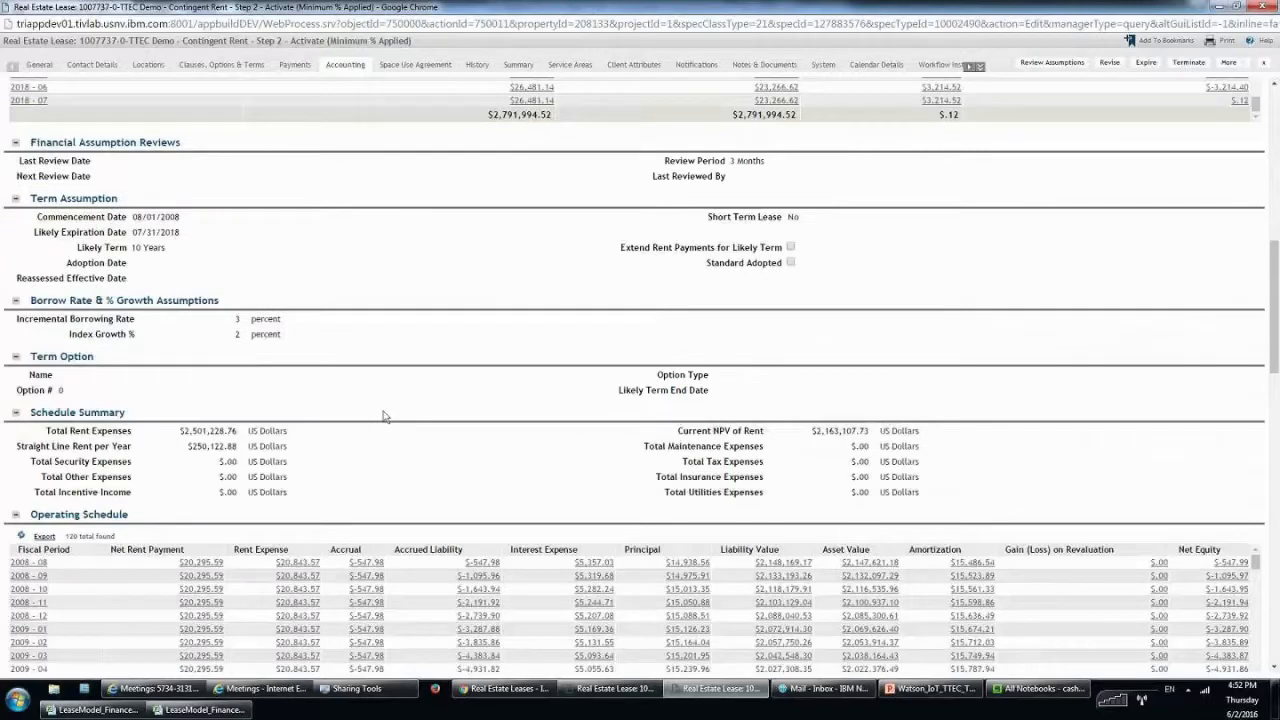
pyautogui.scroll(6, 400, 414)
pyautogui.scroll(8, 431, 416)
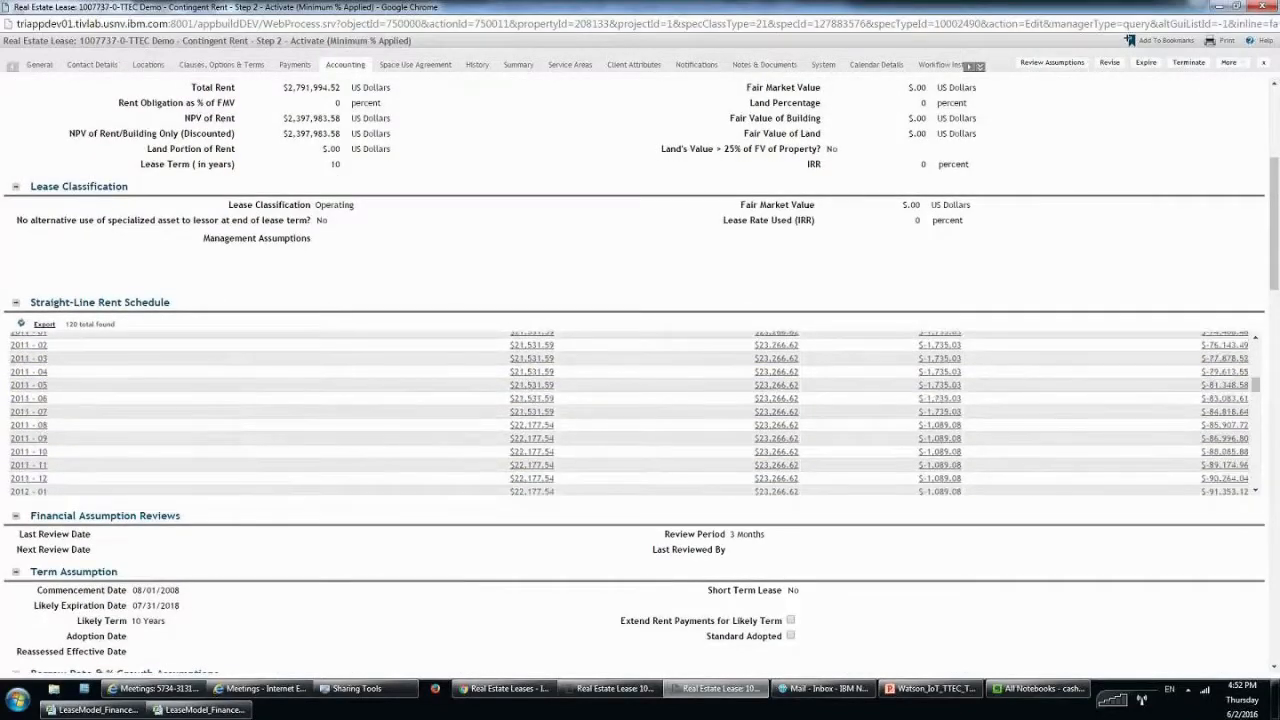
pyautogui.scroll(10, 431, 456)
pyautogui.scroll(1, 770, 359)
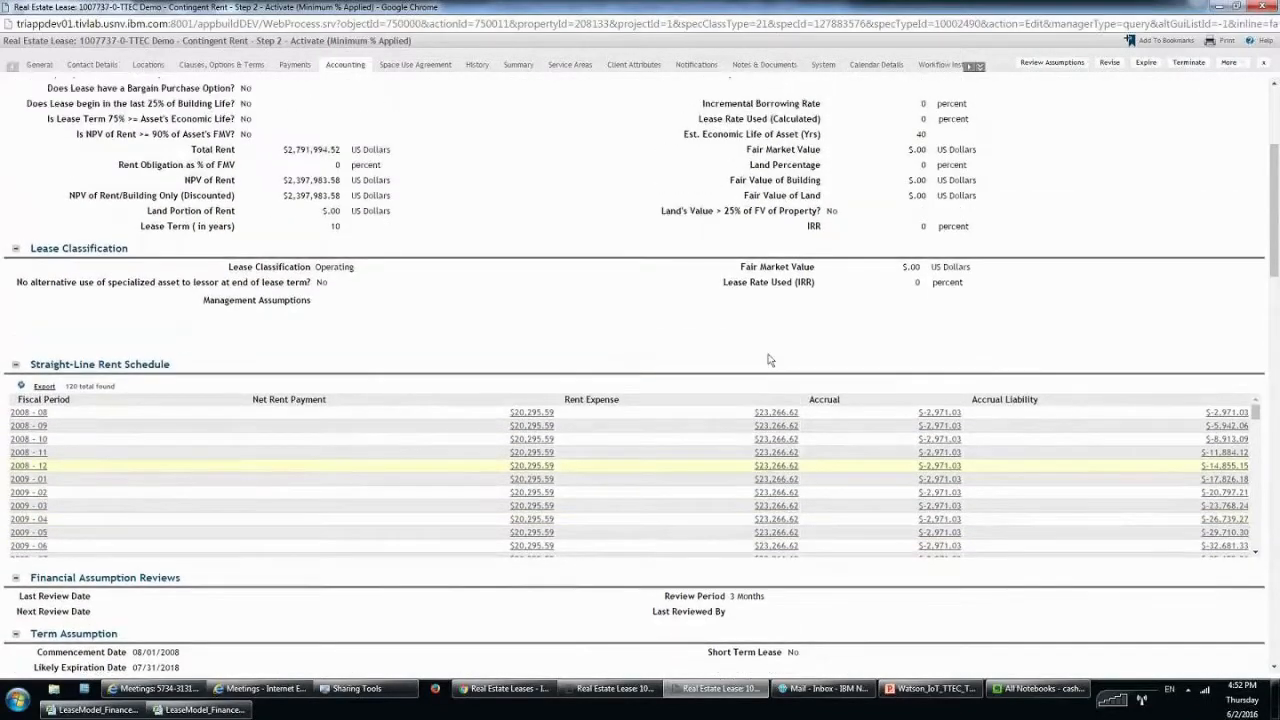
pyautogui.scroll(-1, 770, 359)
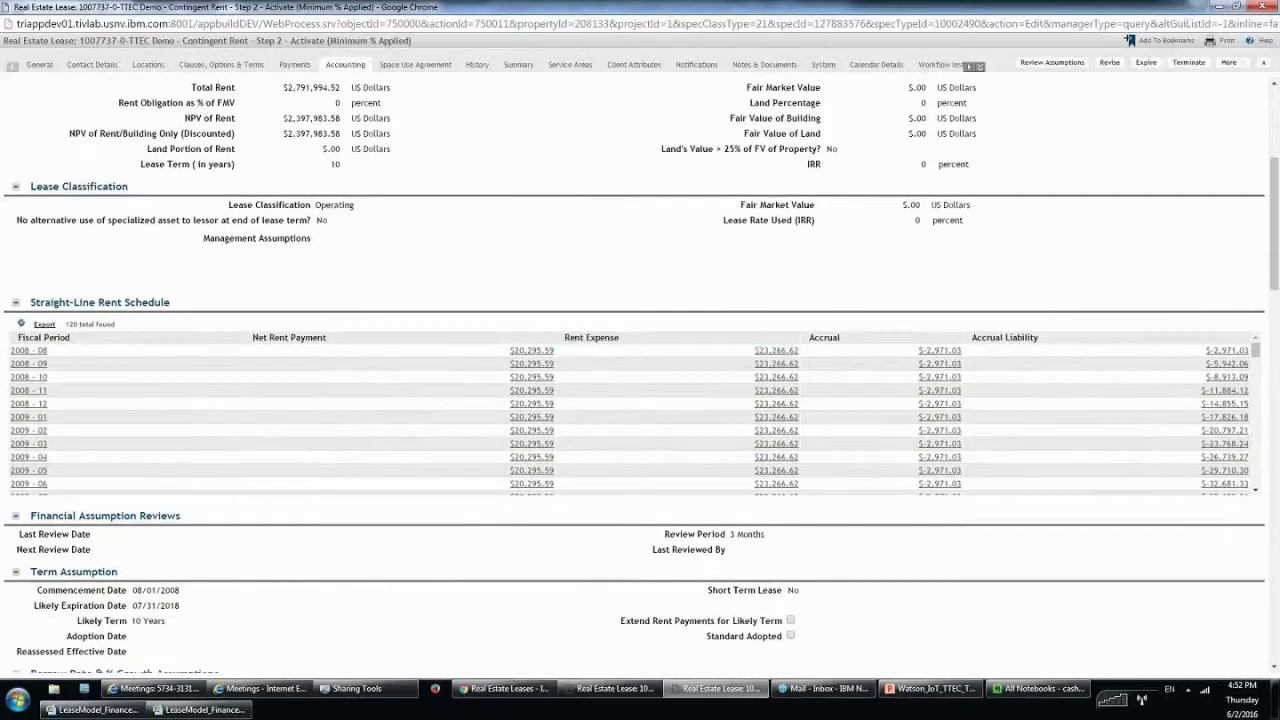
pyautogui.moveTo(508, 353); pyautogui.dragTo(557, 355)
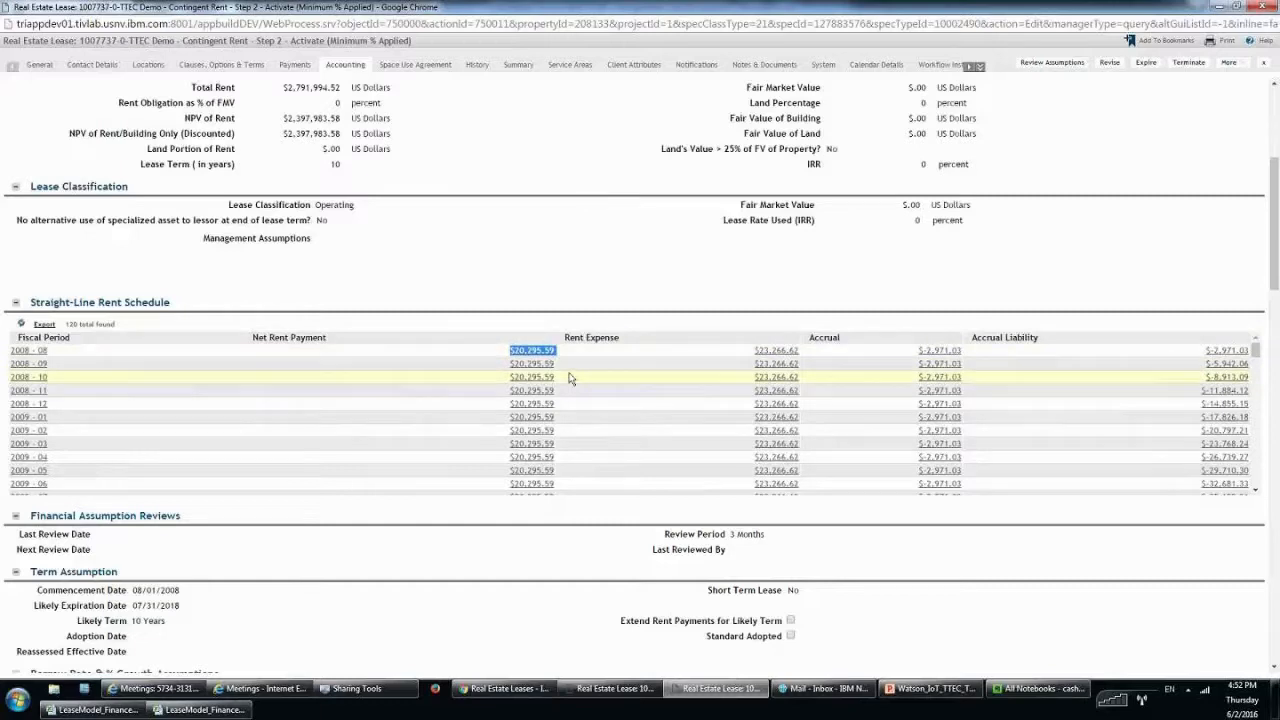
pyautogui.click(493, 352)
pyautogui.moveTo(493, 352); pyautogui.dragTo(605, 485)
pyautogui.scroll(-2, 590, 470)
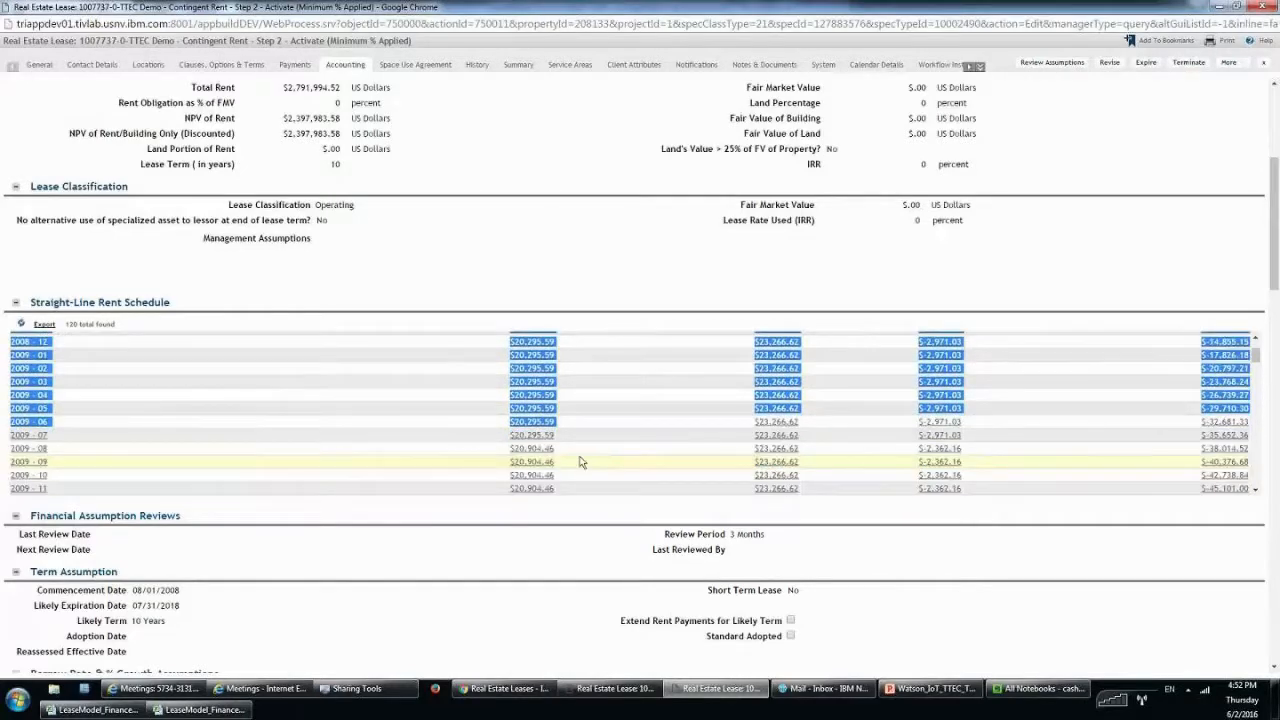
pyautogui.moveTo(506, 466); pyautogui.dragTo(591, 464)
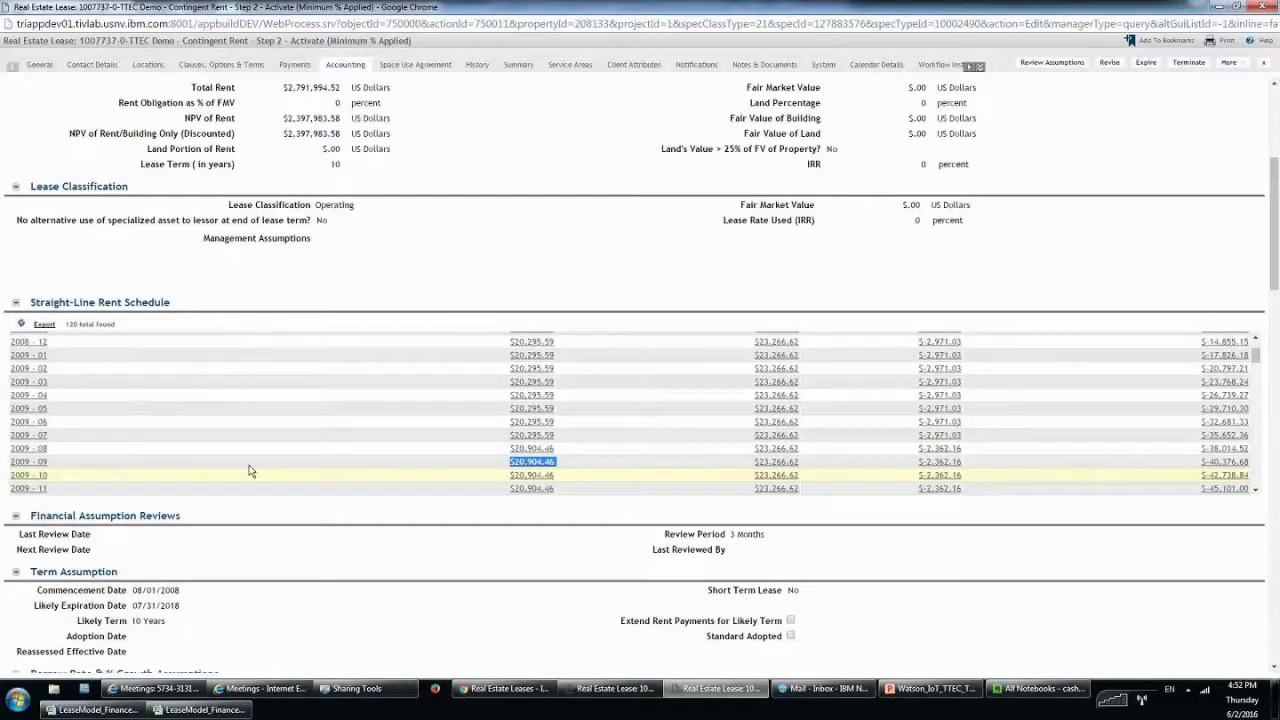
pyautogui.click(431, 413)
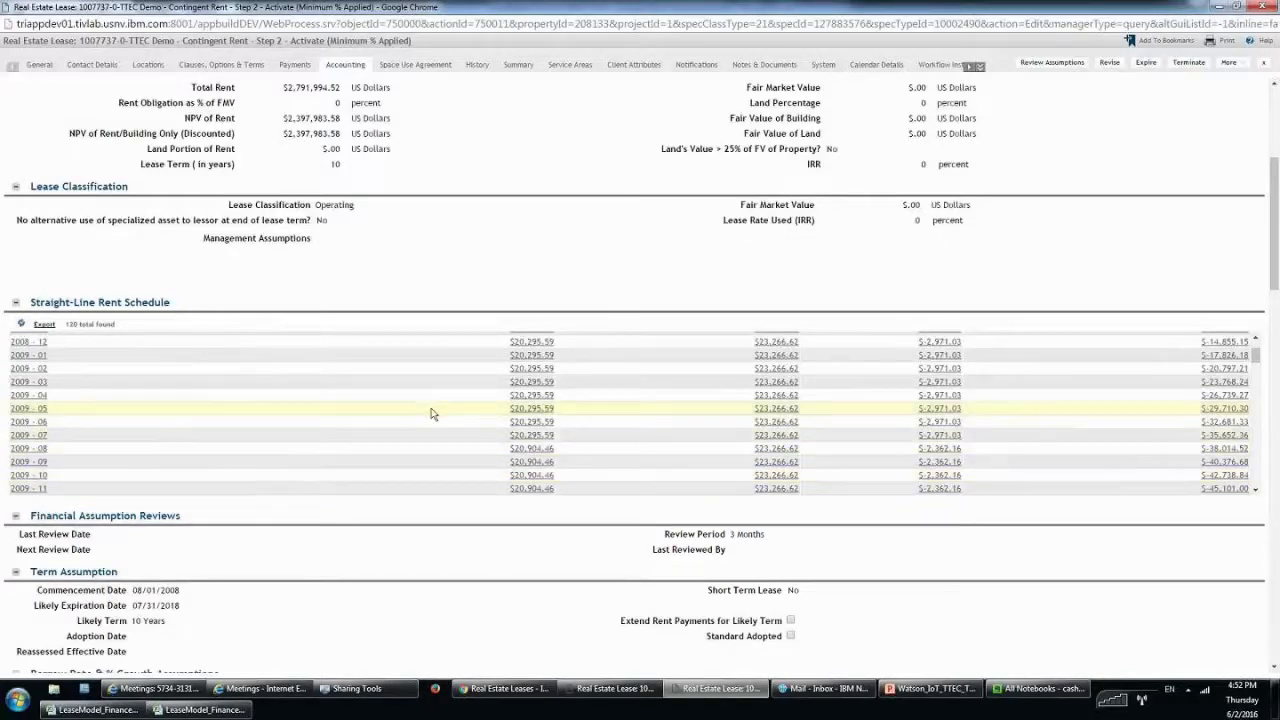
pyautogui.moveTo(467, 440); pyautogui.dragTo(558, 436)
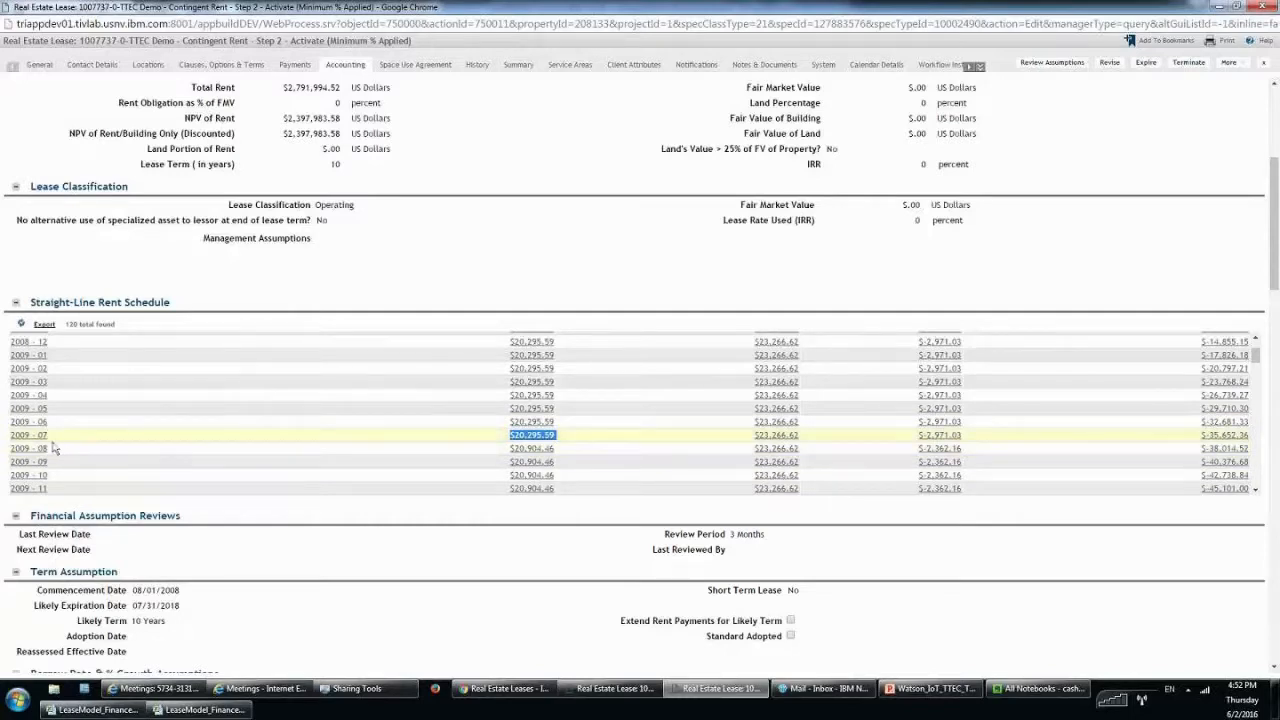
pyautogui.scroll(2, 673, 427)
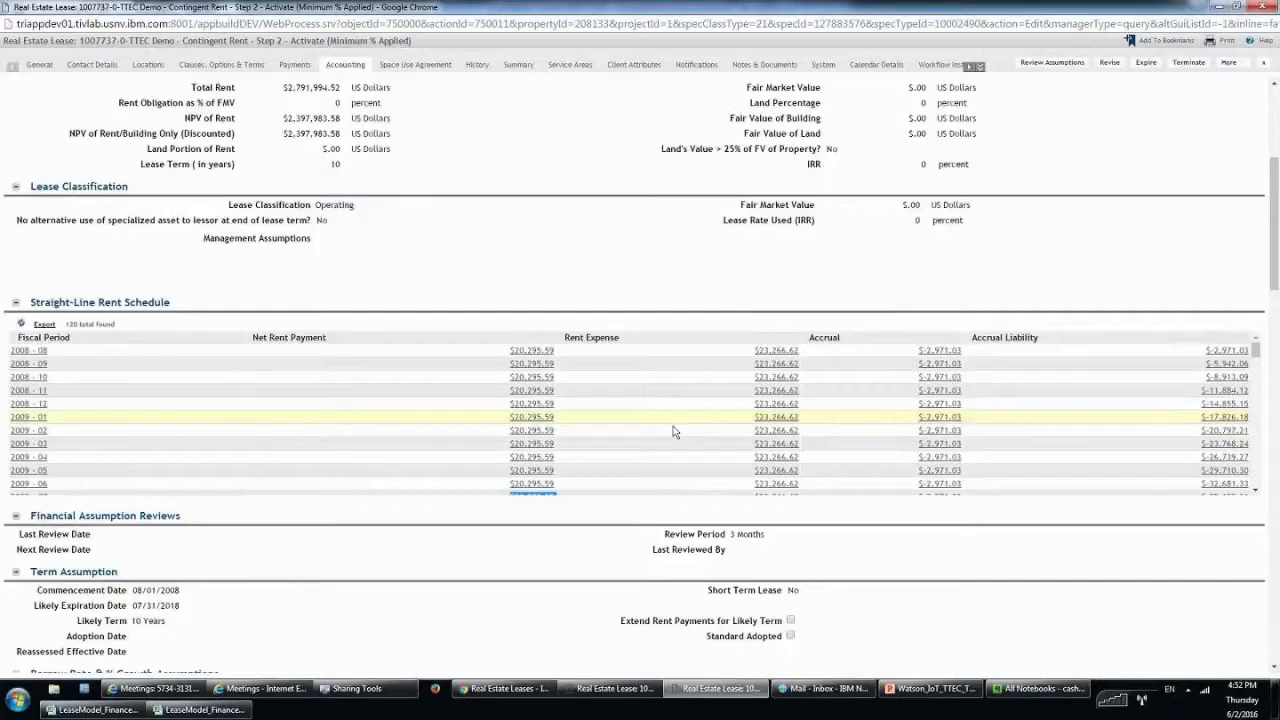
pyautogui.scroll(-2, 687, 437)
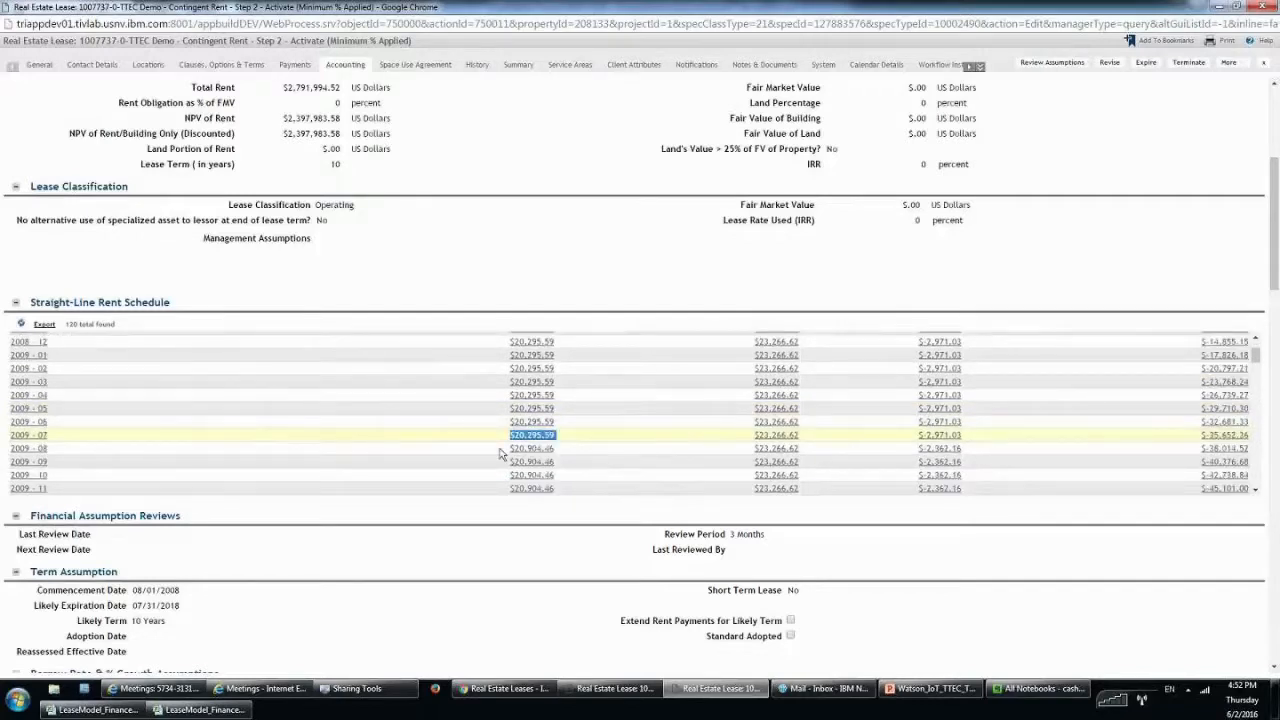
pyautogui.moveTo(500, 449); pyautogui.dragTo(560, 449)
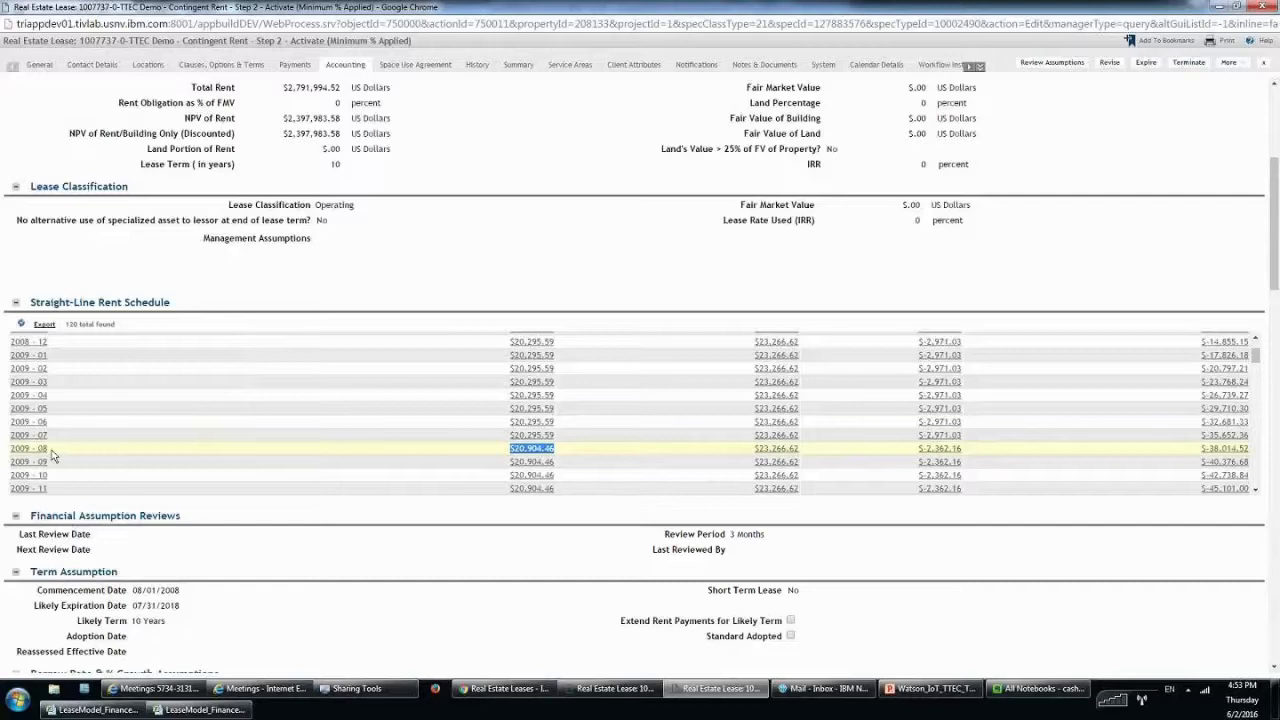
pyautogui.moveTo(72, 460); pyautogui.dragTo(10, 450)
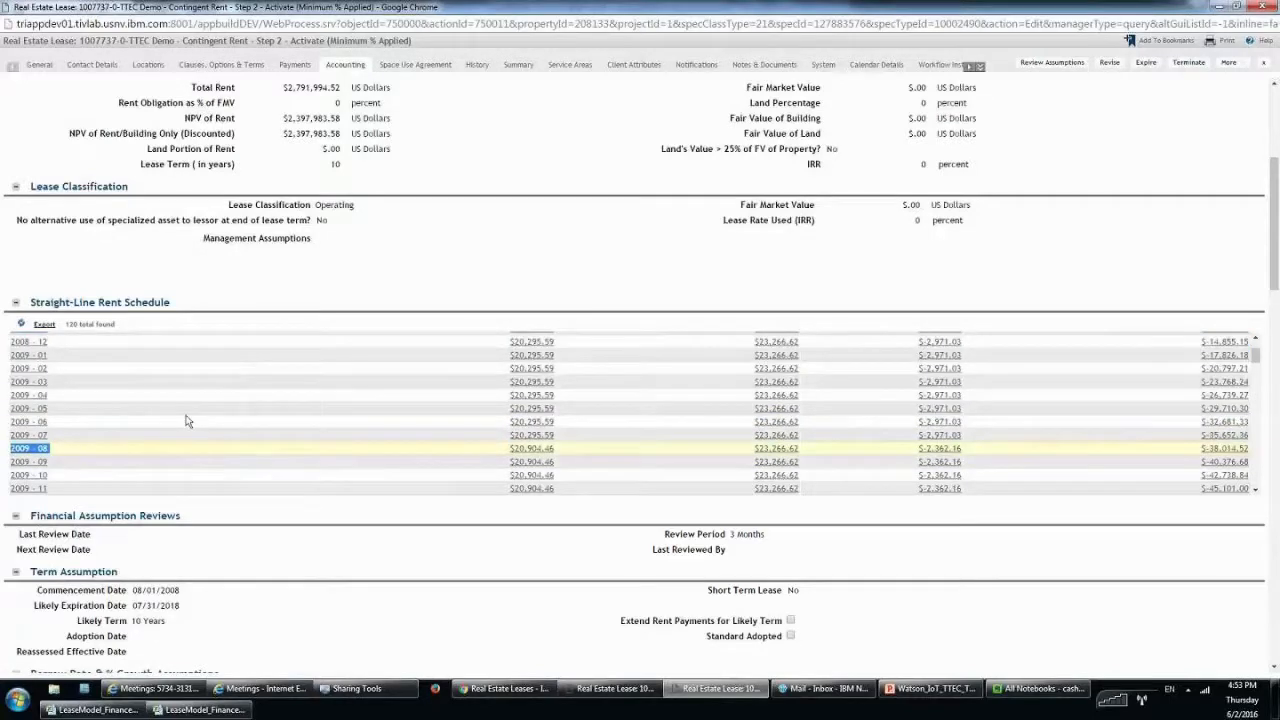
pyautogui.scroll(-1, 58, 390)
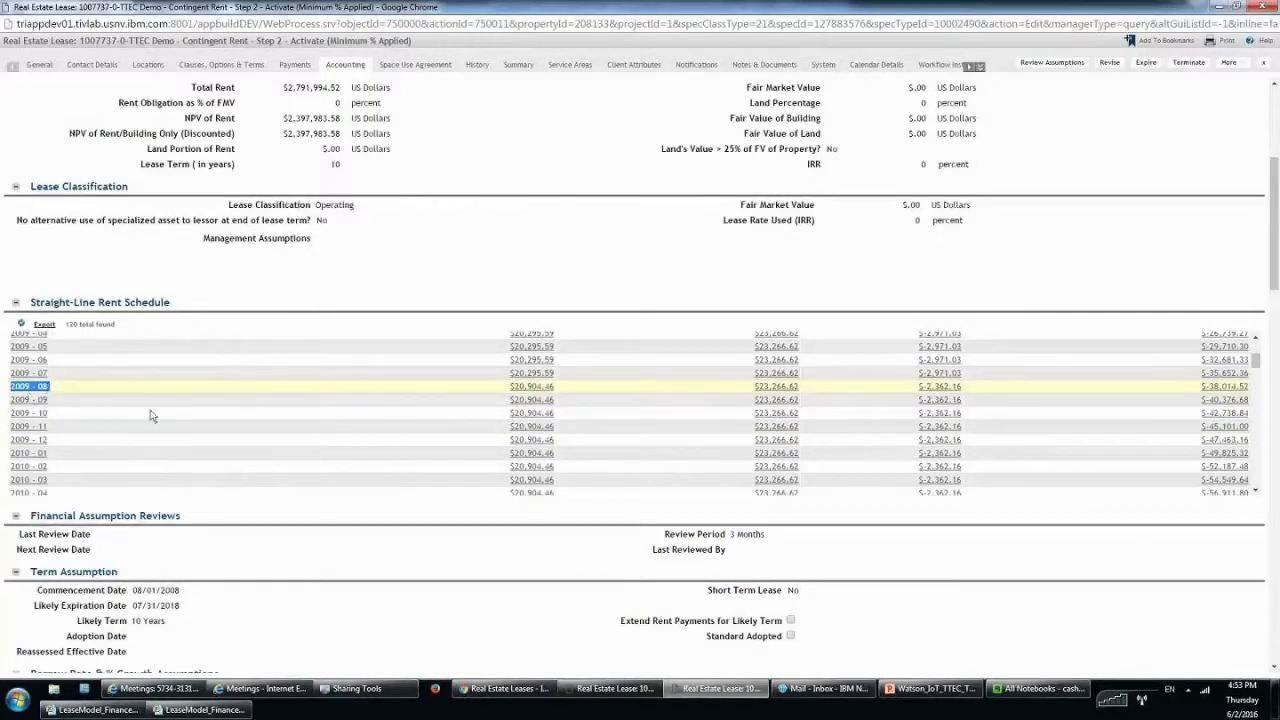
pyautogui.scroll(-1, 150, 416)
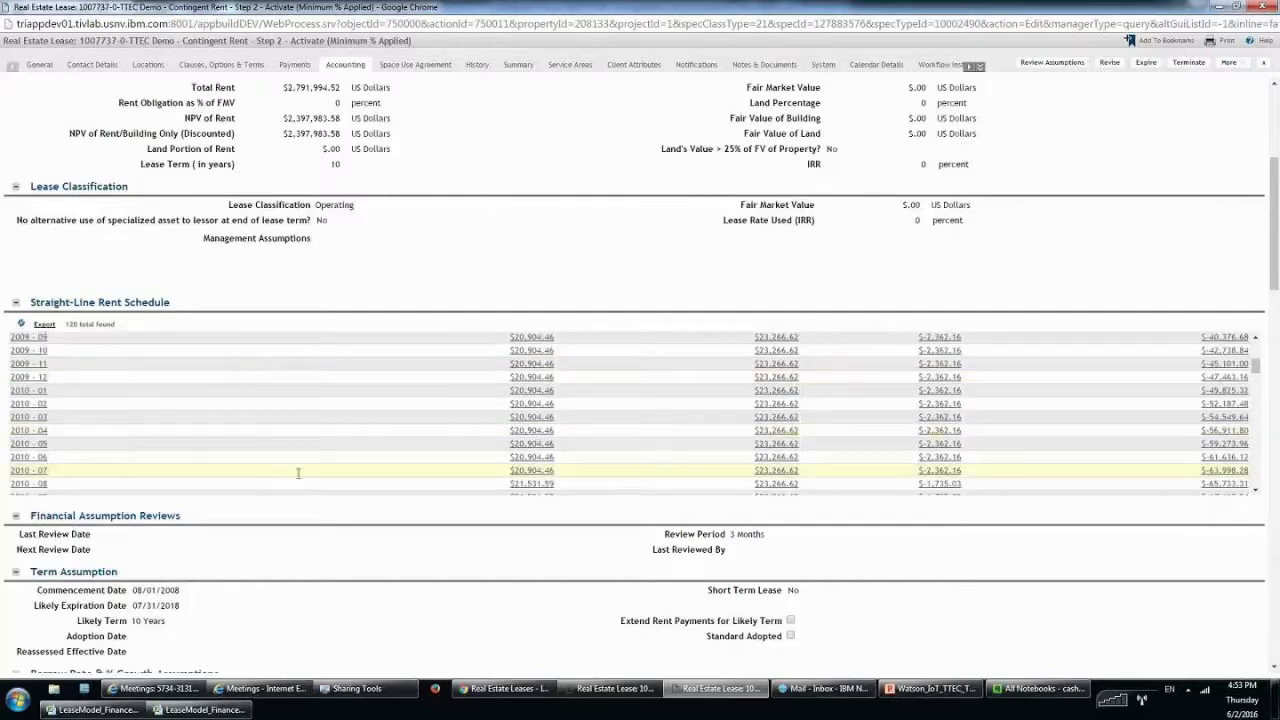
pyautogui.moveTo(298, 473); pyautogui.dragTo(580, 464)
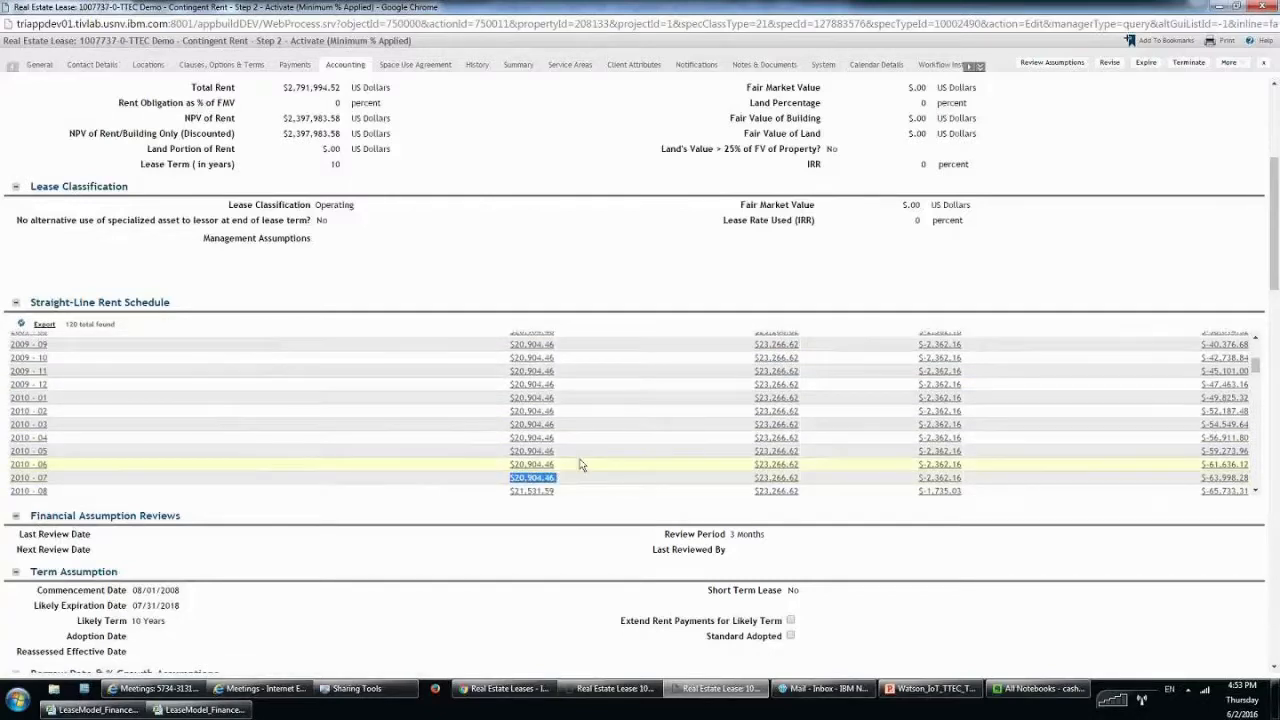
pyautogui.scroll(3, 560, 467)
pyautogui.scroll(-1, 547, 470)
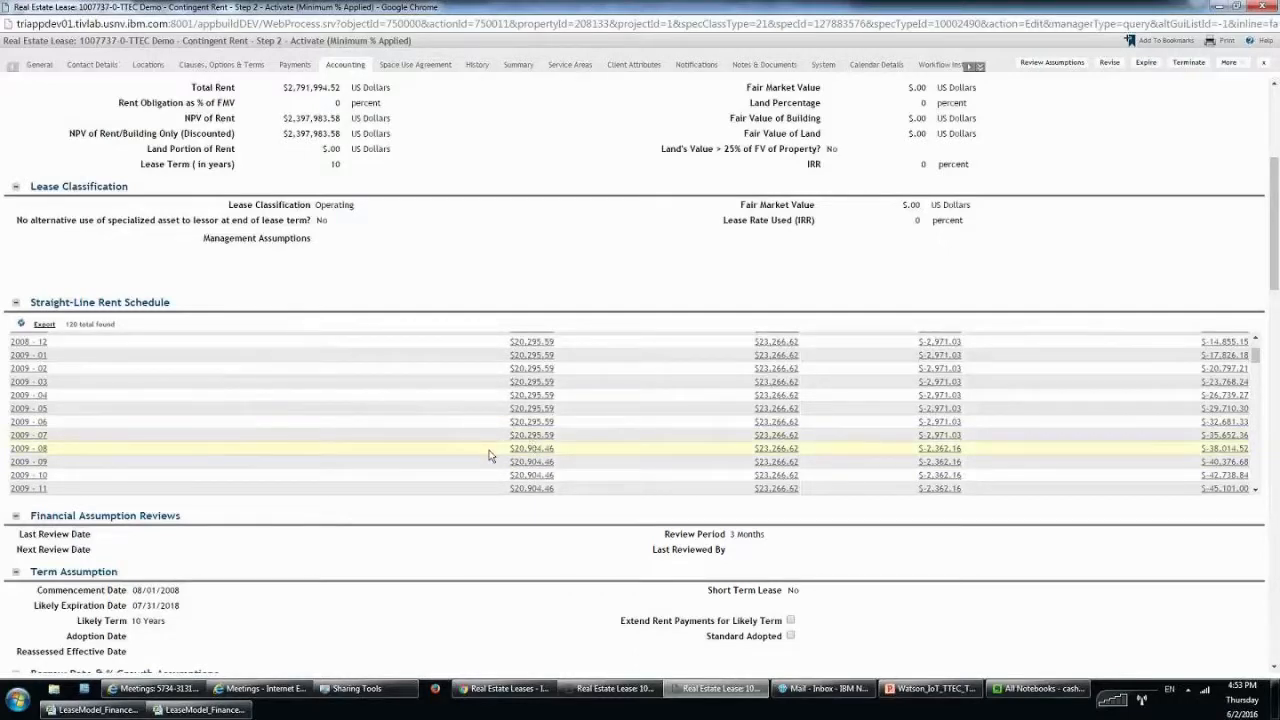
pyautogui.tripleClick(573, 450)
pyautogui.scroll(-1, 634, 413)
pyautogui.scroll(-1, 604, 456)
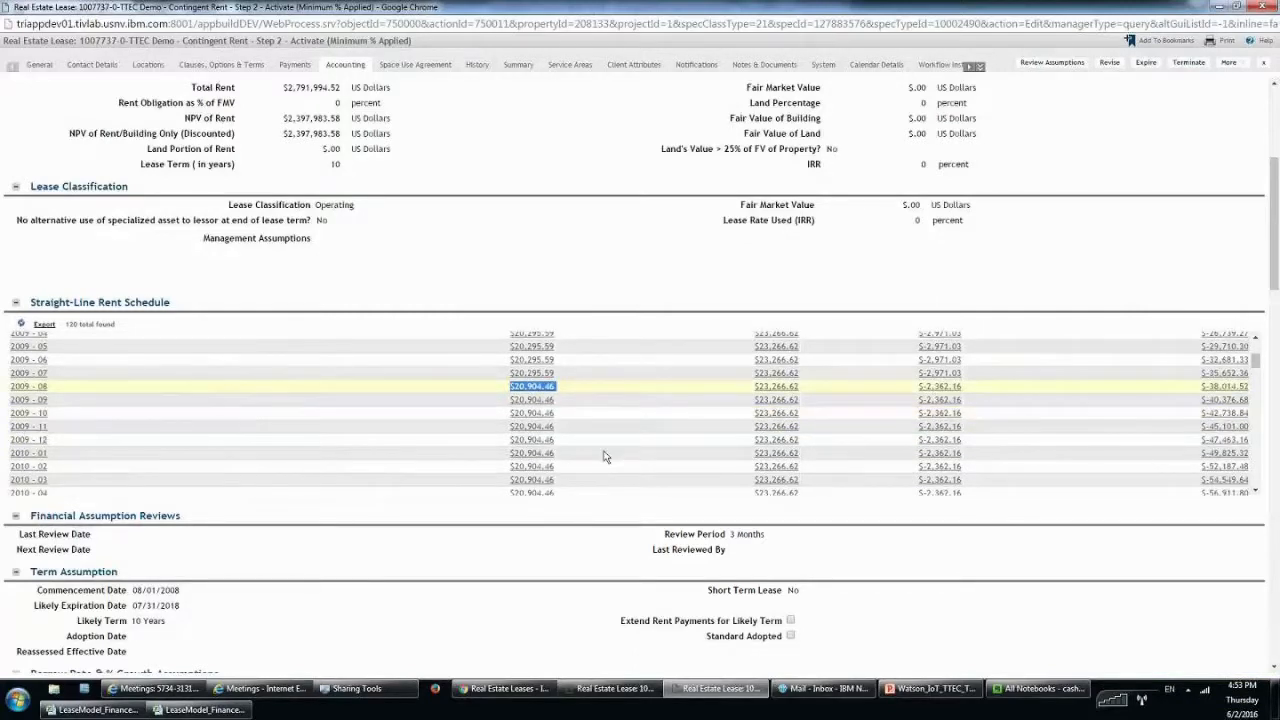
pyautogui.scroll(-2, 604, 456)
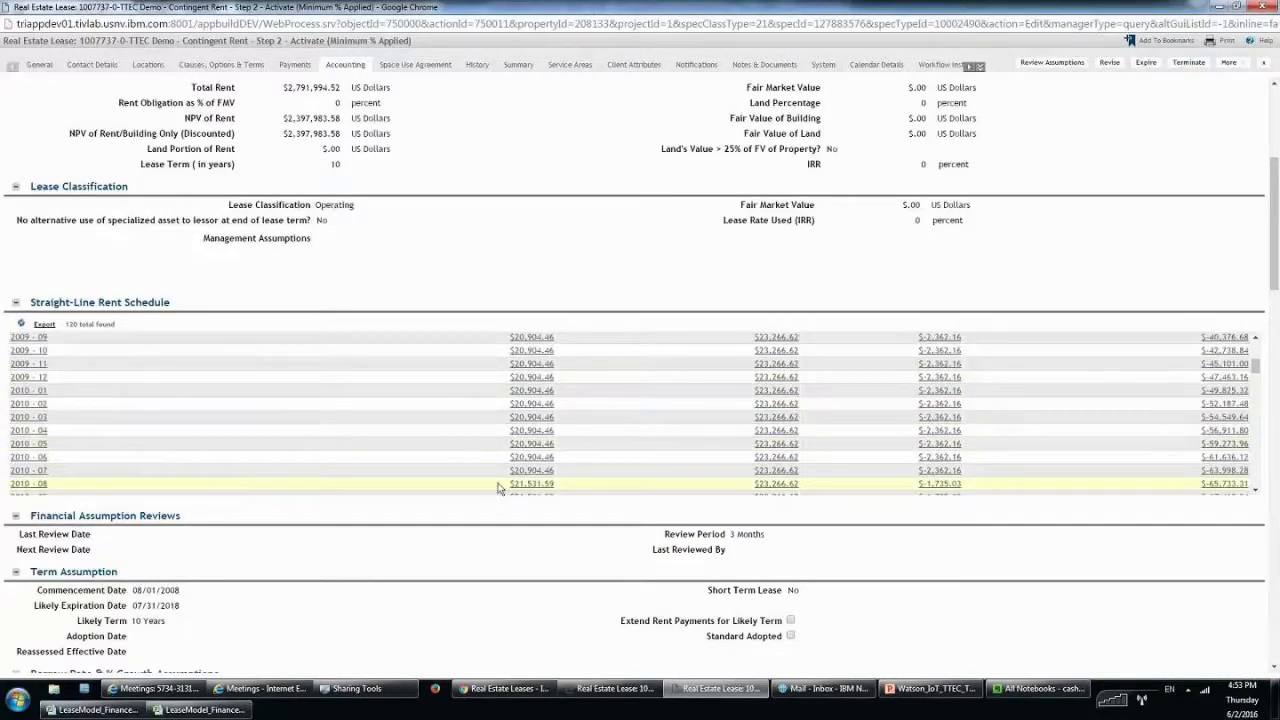
pyautogui.moveTo(498, 487); pyautogui.dragTo(551, 487)
pyautogui.scroll(-1, 63, 450)
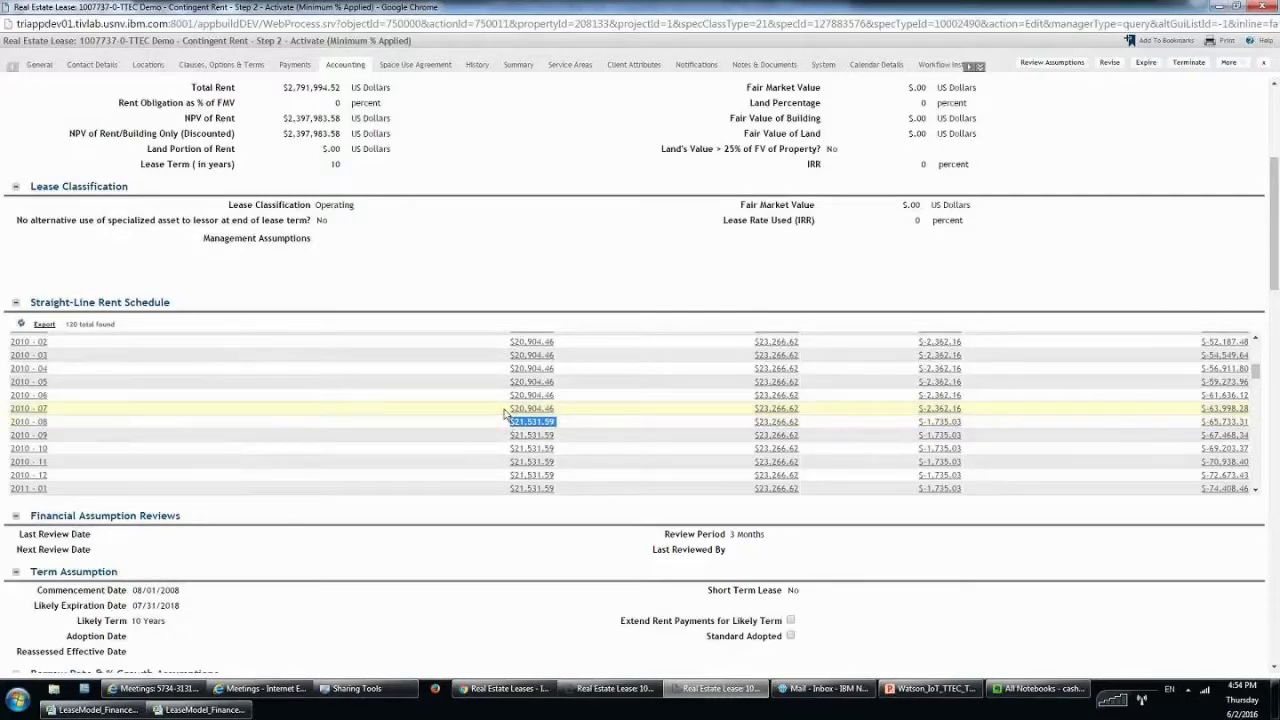
pyautogui.moveTo(507, 409); pyautogui.dragTo(553, 409)
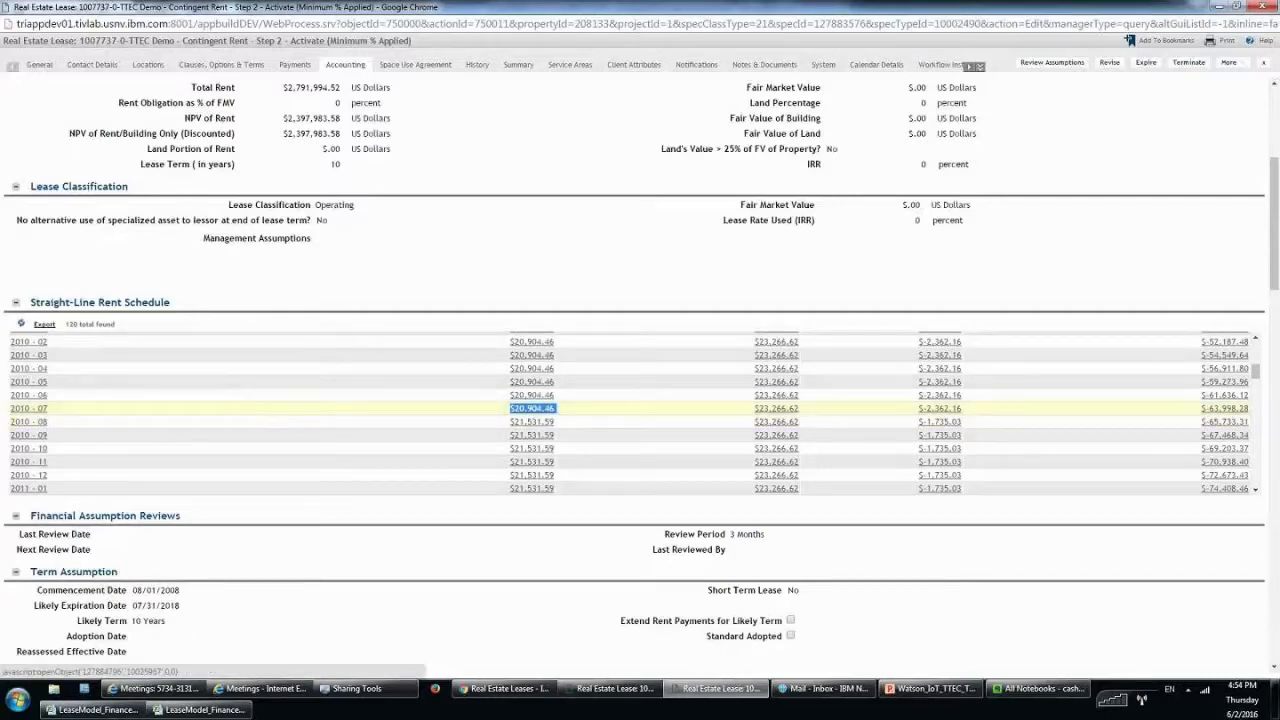
pyautogui.moveTo(497, 421); pyautogui.dragTo(566, 423)
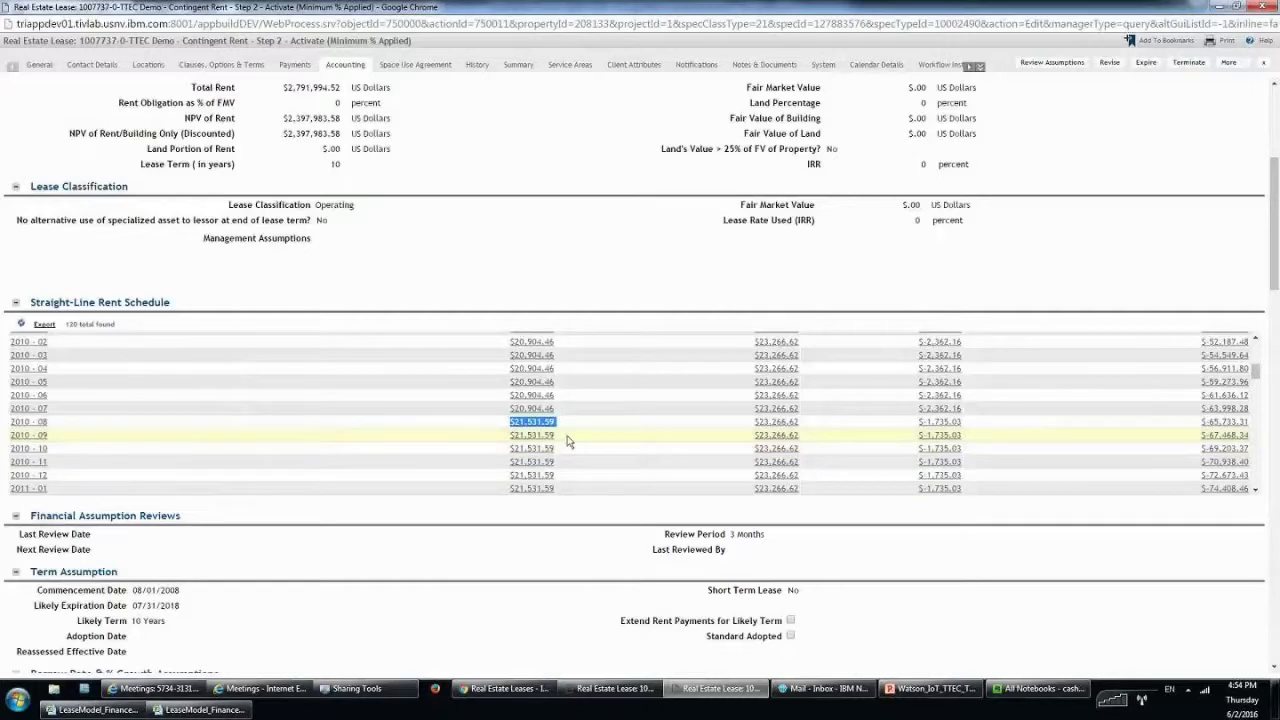
pyautogui.scroll(-1, 569, 433)
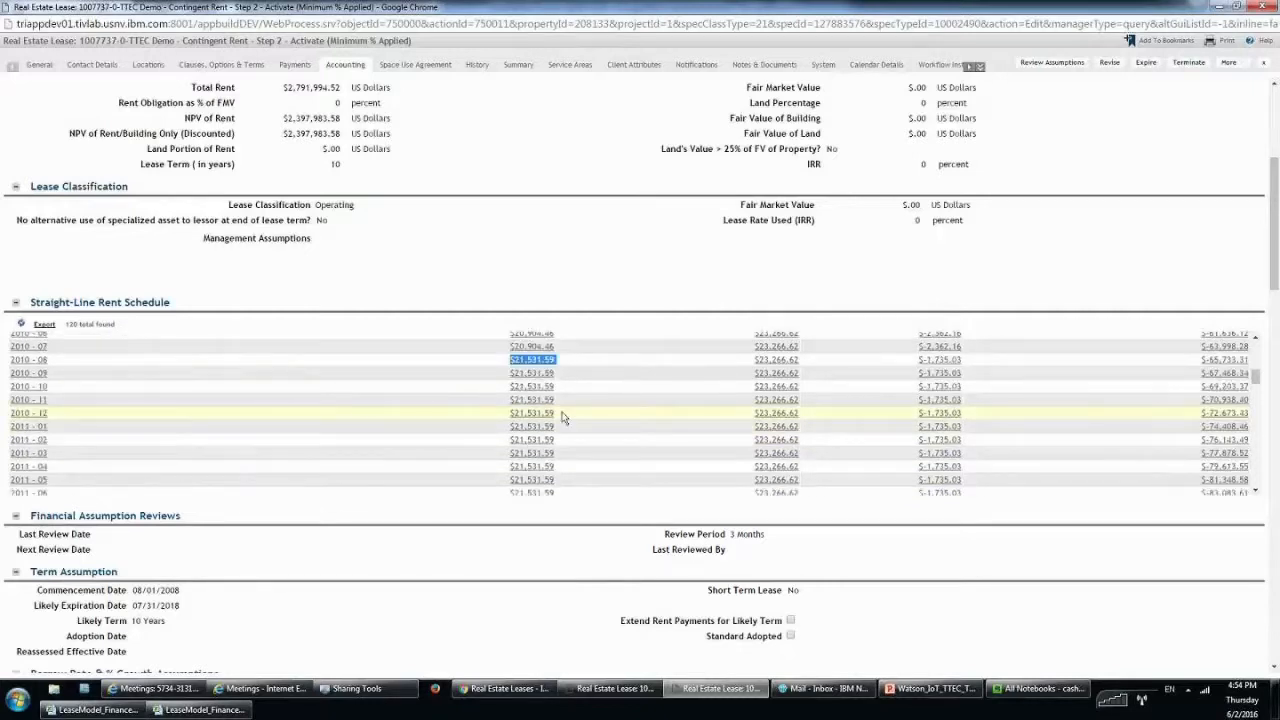
pyautogui.scroll(-1, 563, 417)
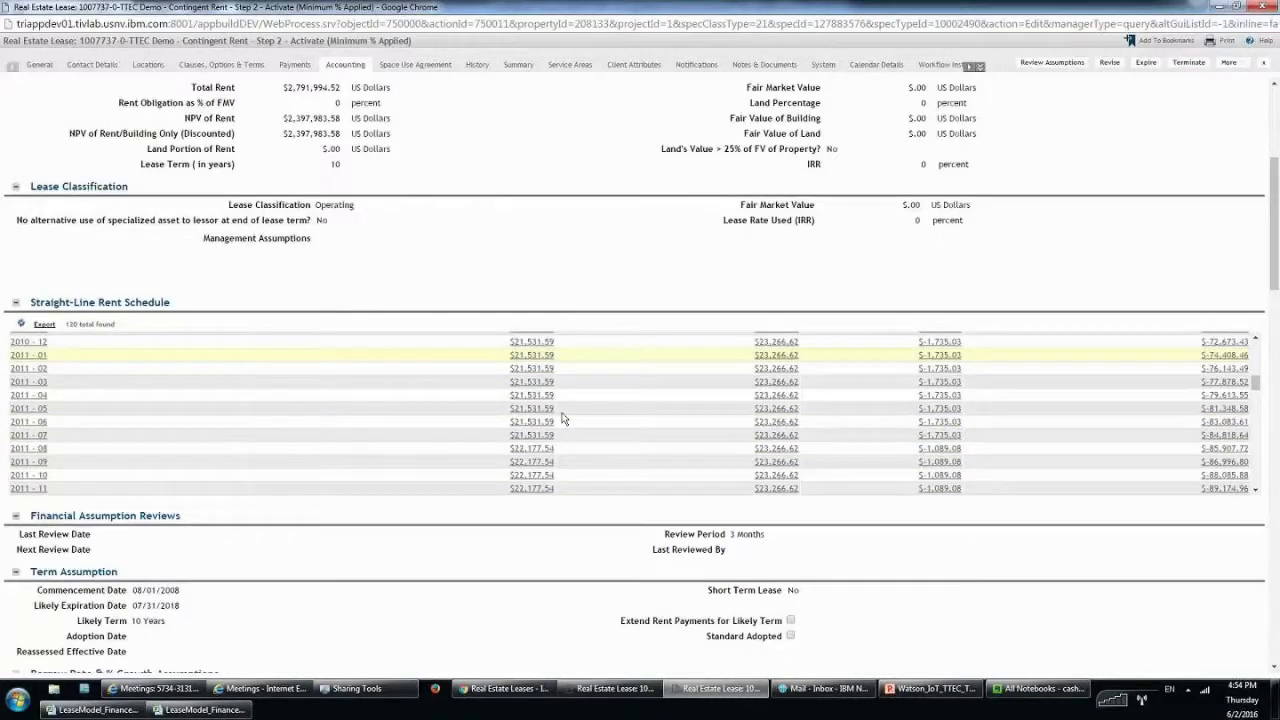
pyautogui.scroll(-1, 560, 420)
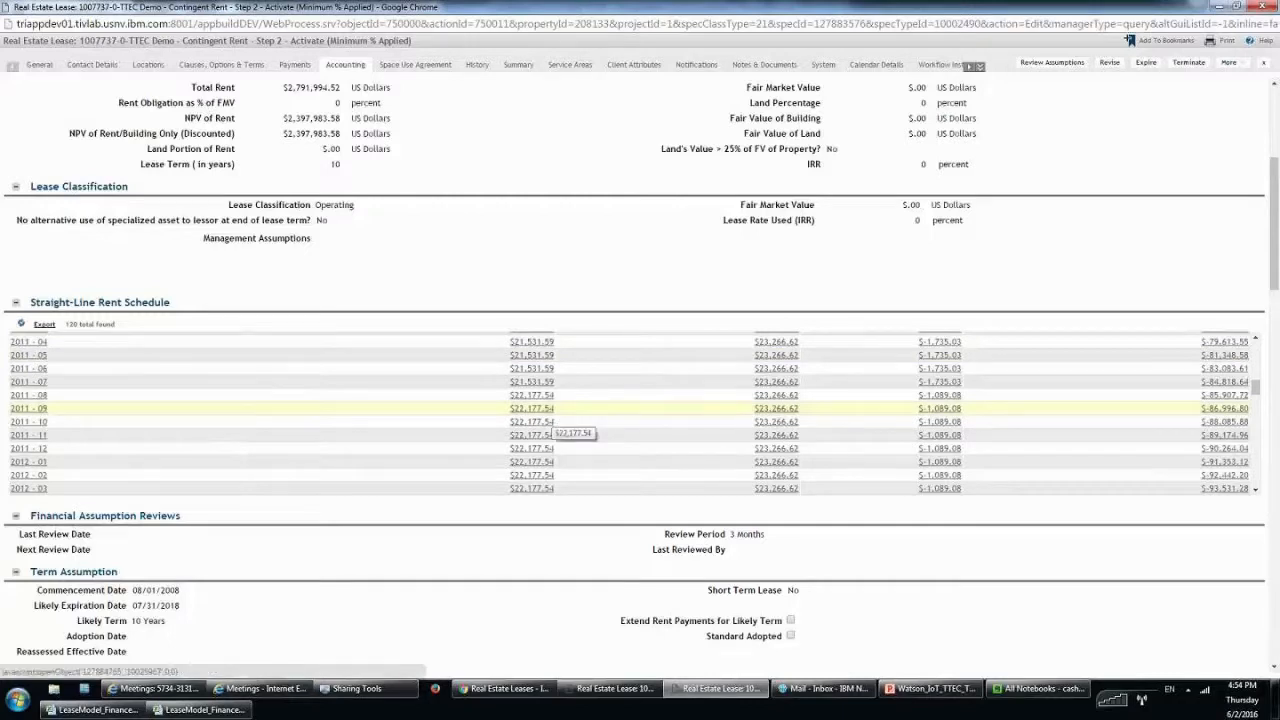
pyautogui.scroll(1, 540, 421)
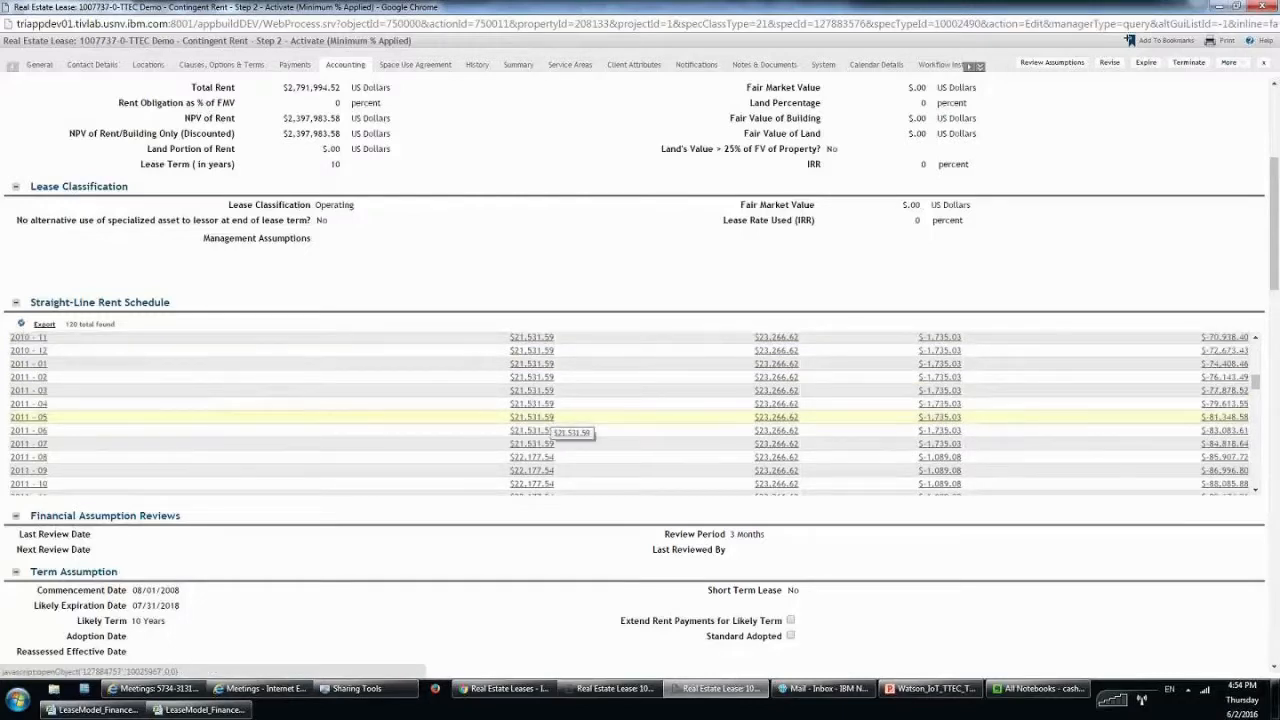
pyautogui.scroll(2, 548, 430)
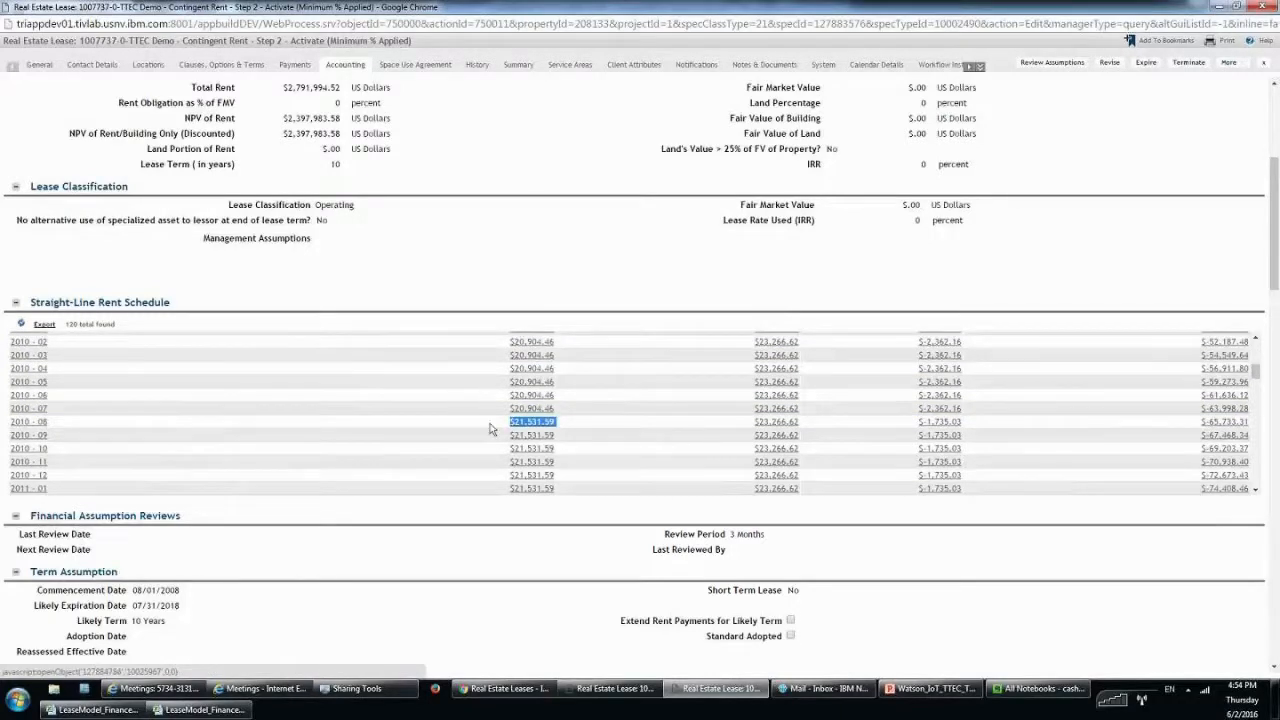
pyautogui.scroll(-1, 510, 440)
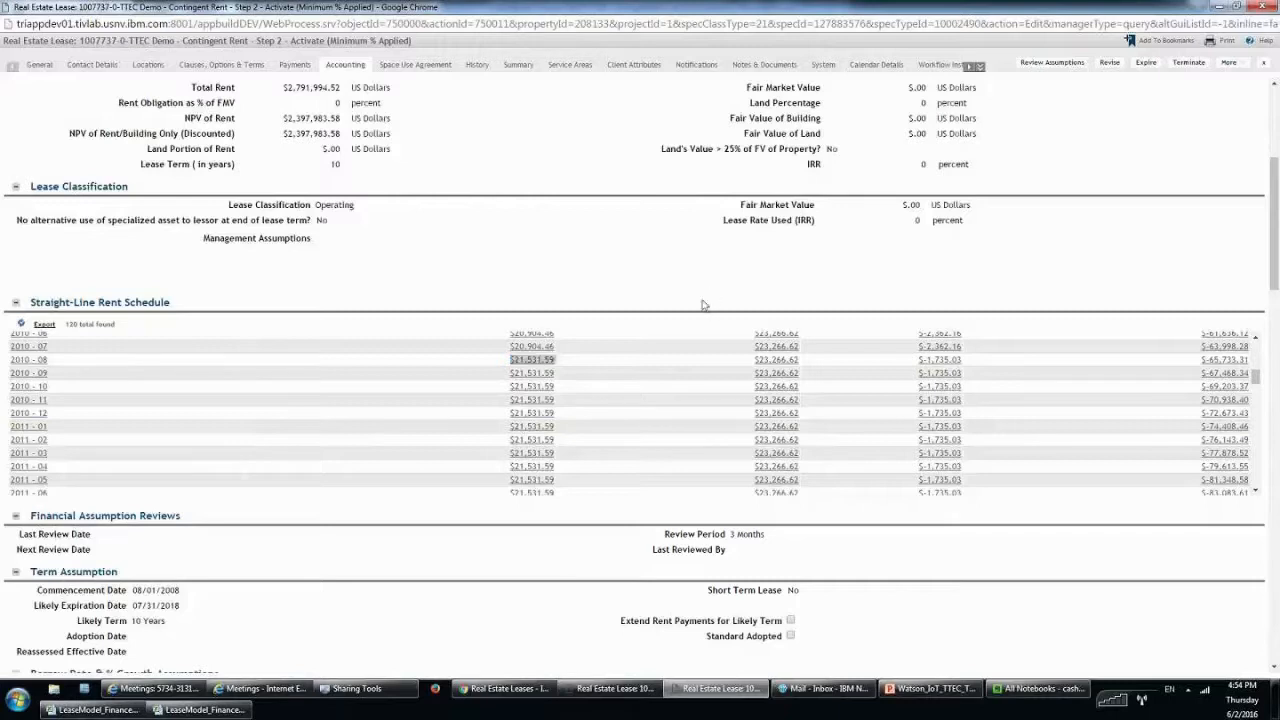
pyautogui.scroll(-6, 667, 395)
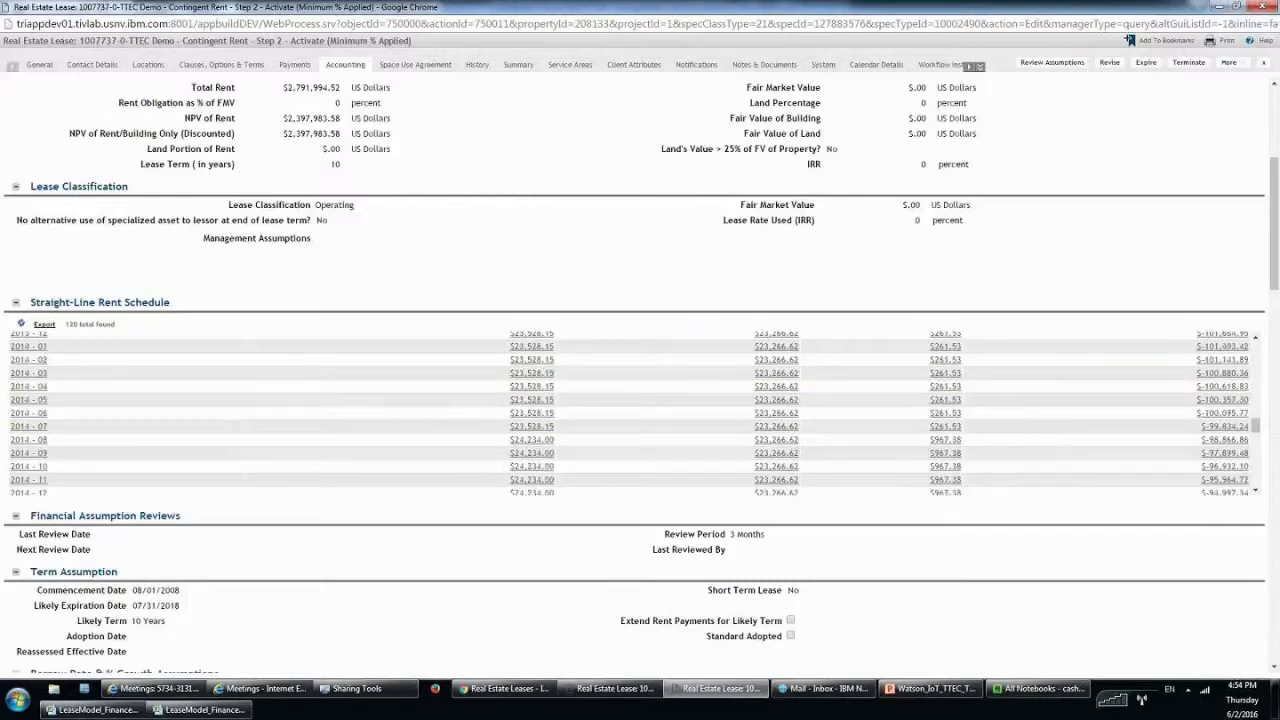
pyautogui.scroll(-6, 676, 391)
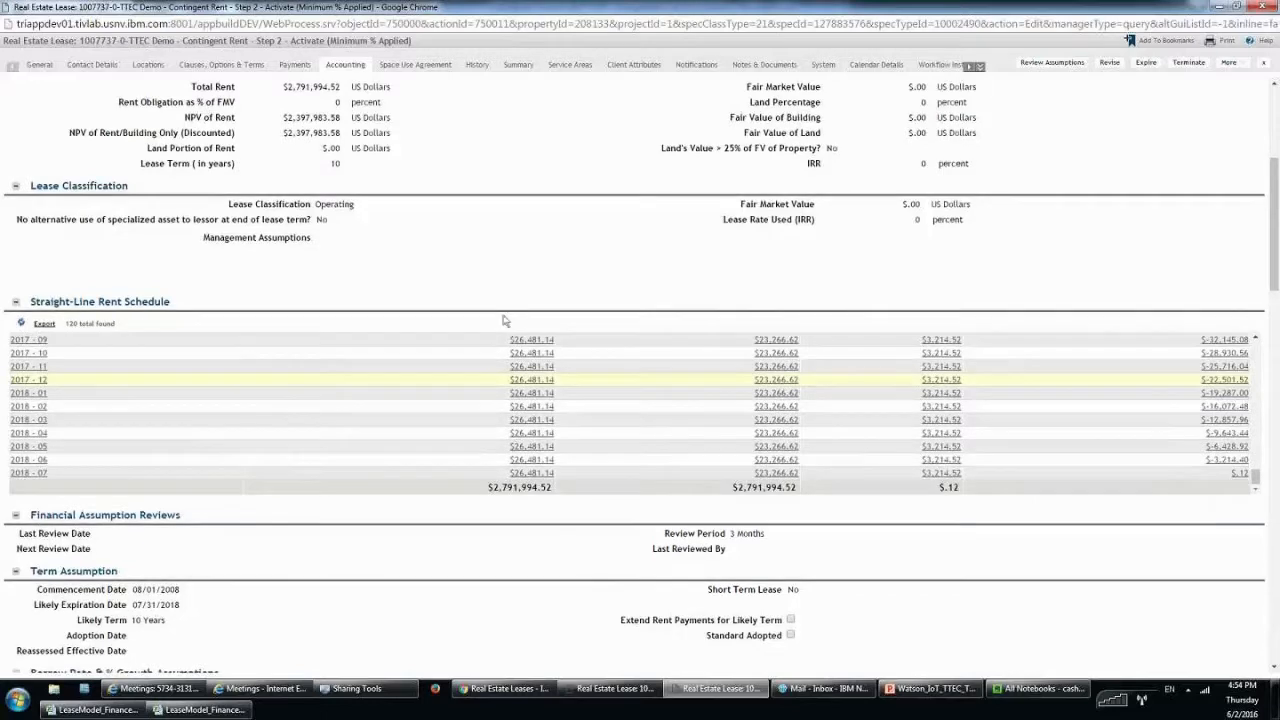
pyautogui.doubleClick(519, 487)
pyautogui.scroll(-3, 519, 487)
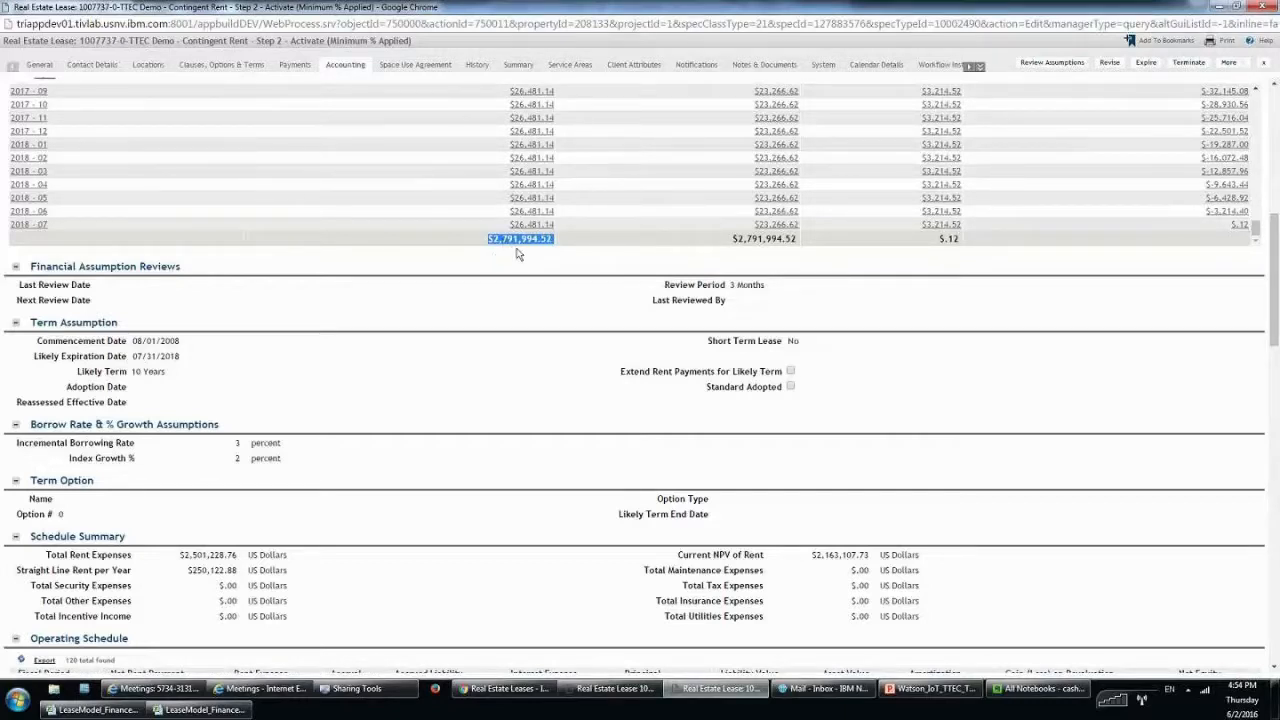
# Review the individual $20,295.59 monthly Rent payments and accounting details, ending on Payments.
pyautogui.click(295, 64)
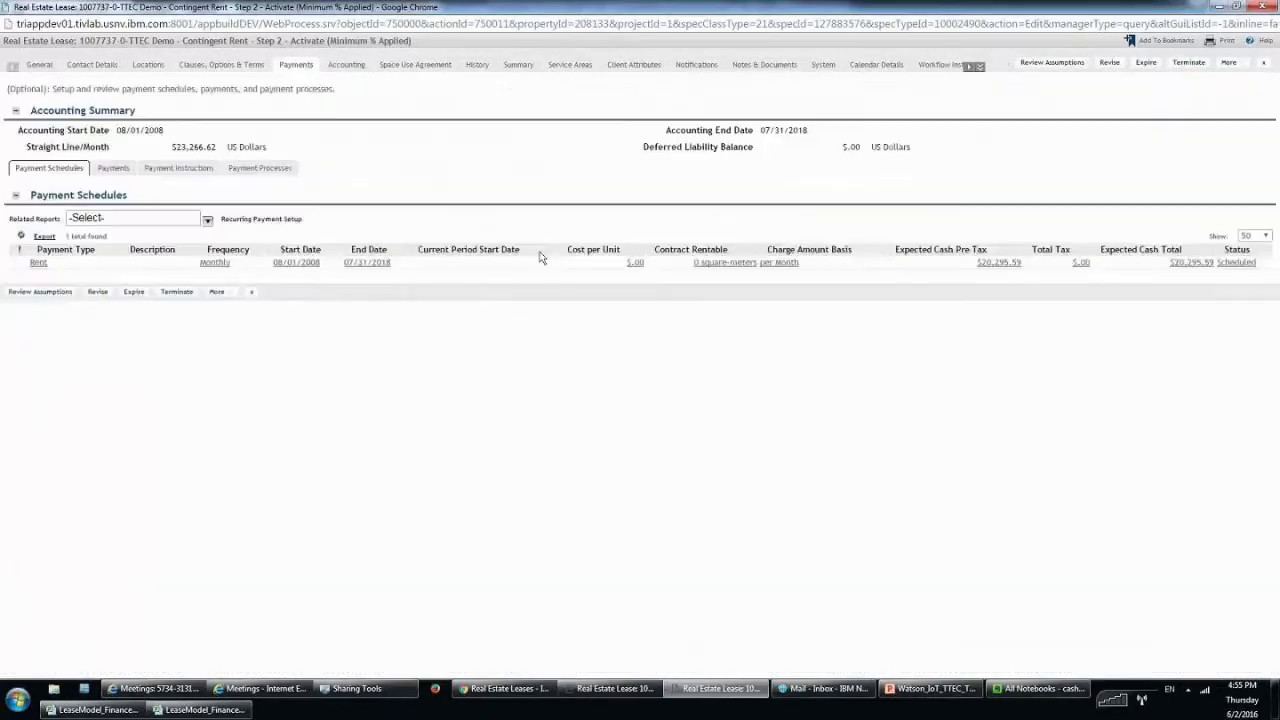
pyautogui.click(113, 168)
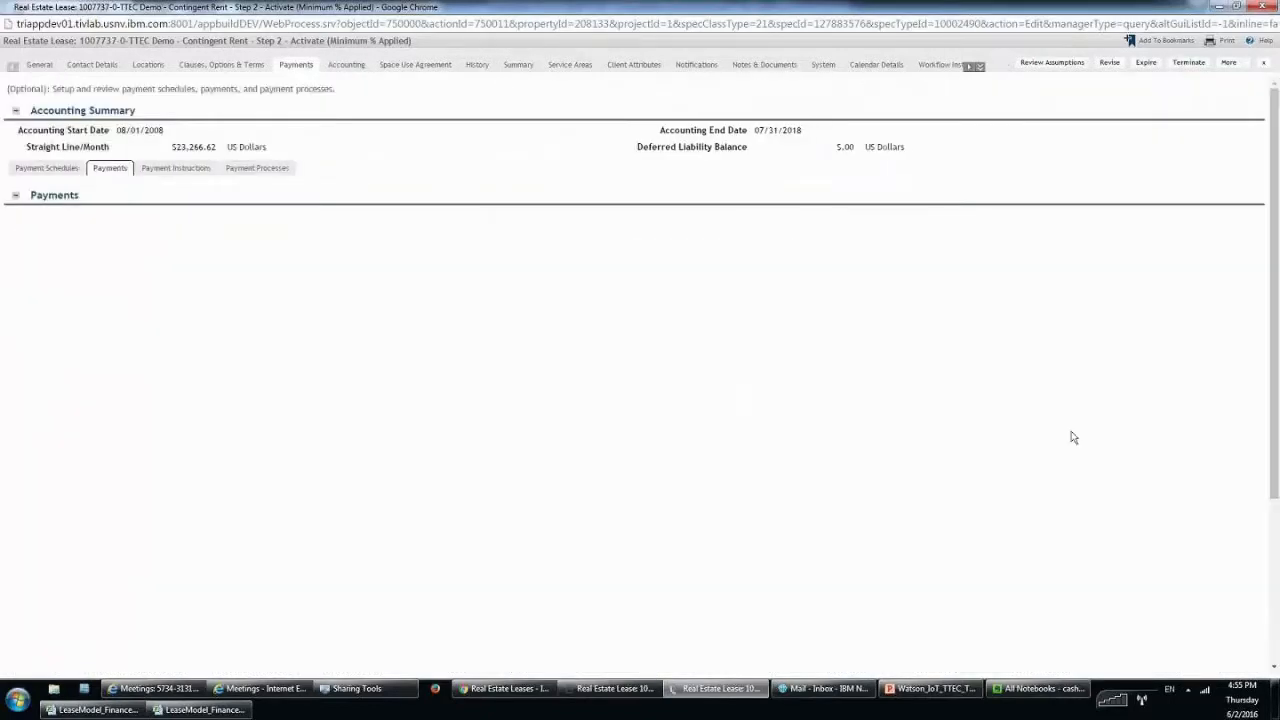
pyautogui.scroll(-10, 1083, 435)
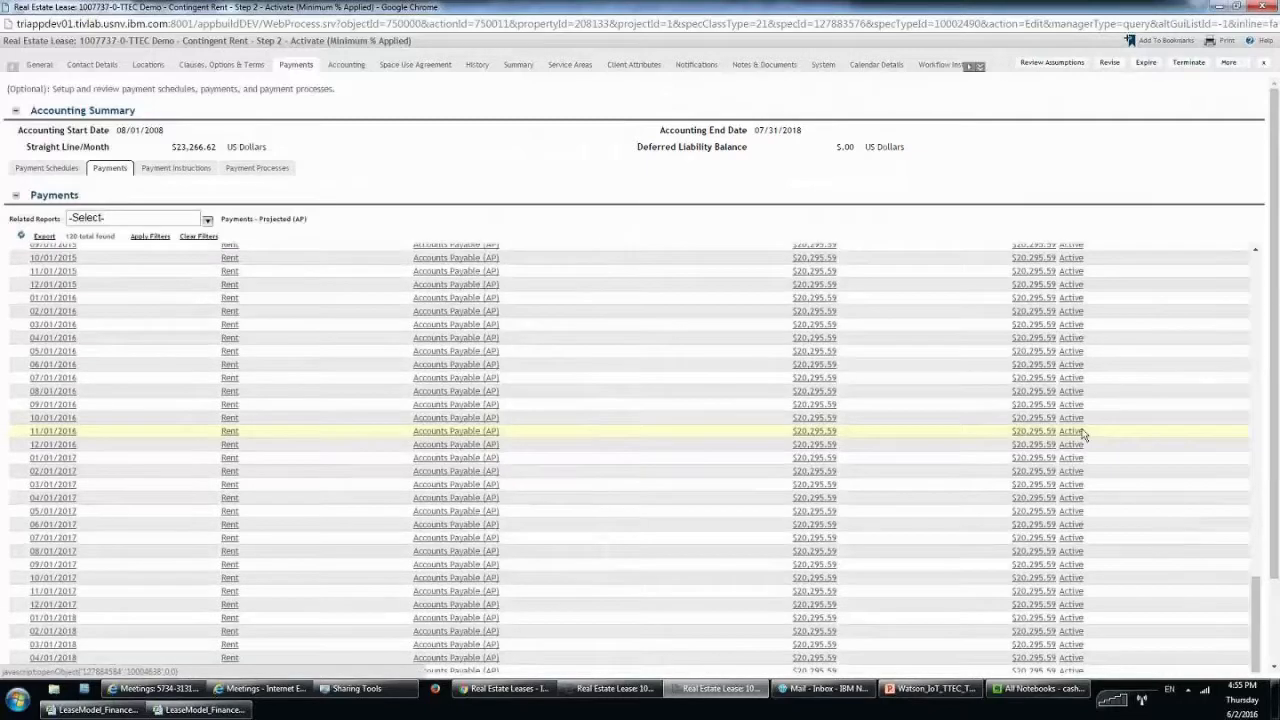
pyautogui.scroll(-1, 779, 615)
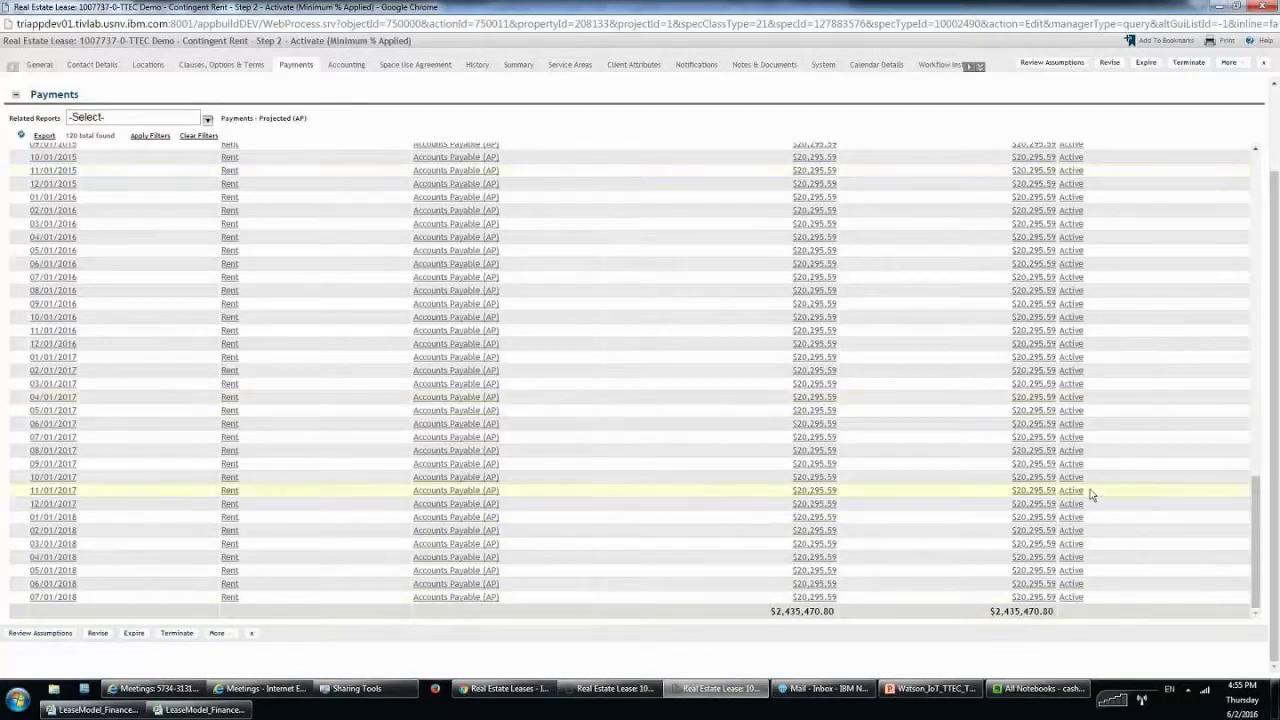
pyautogui.click(345, 65)
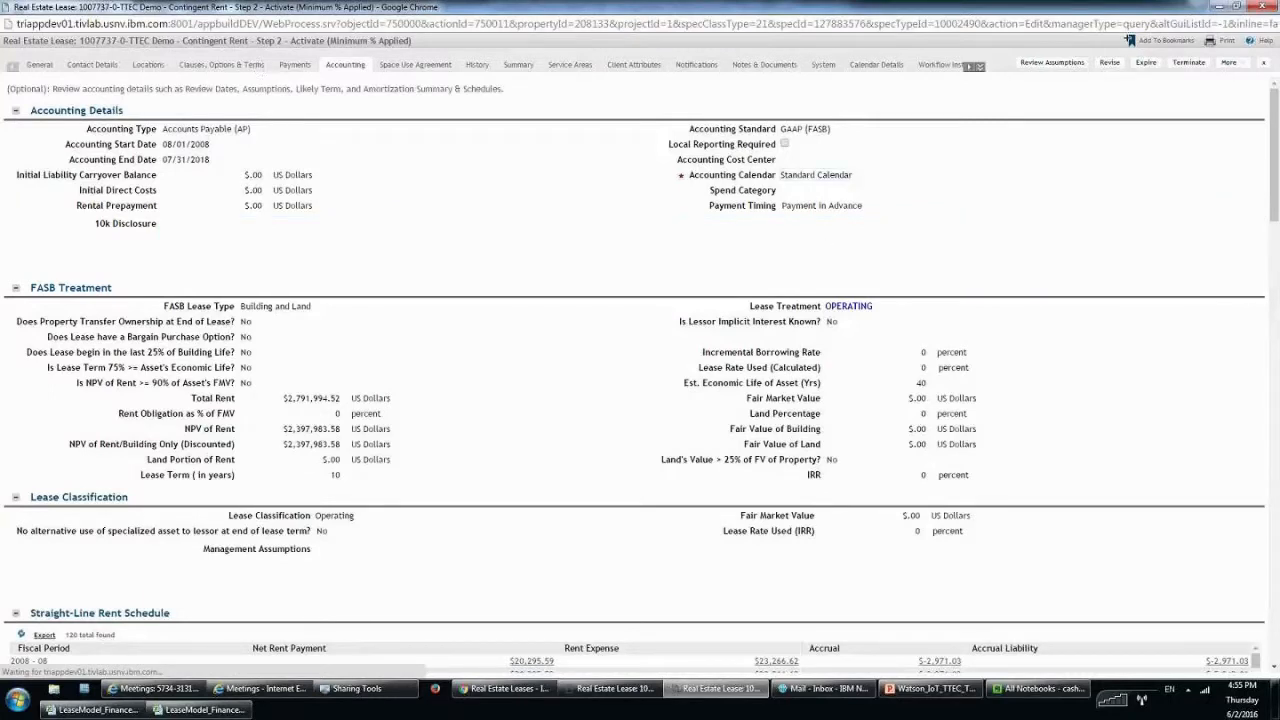
pyautogui.click(316, 66)
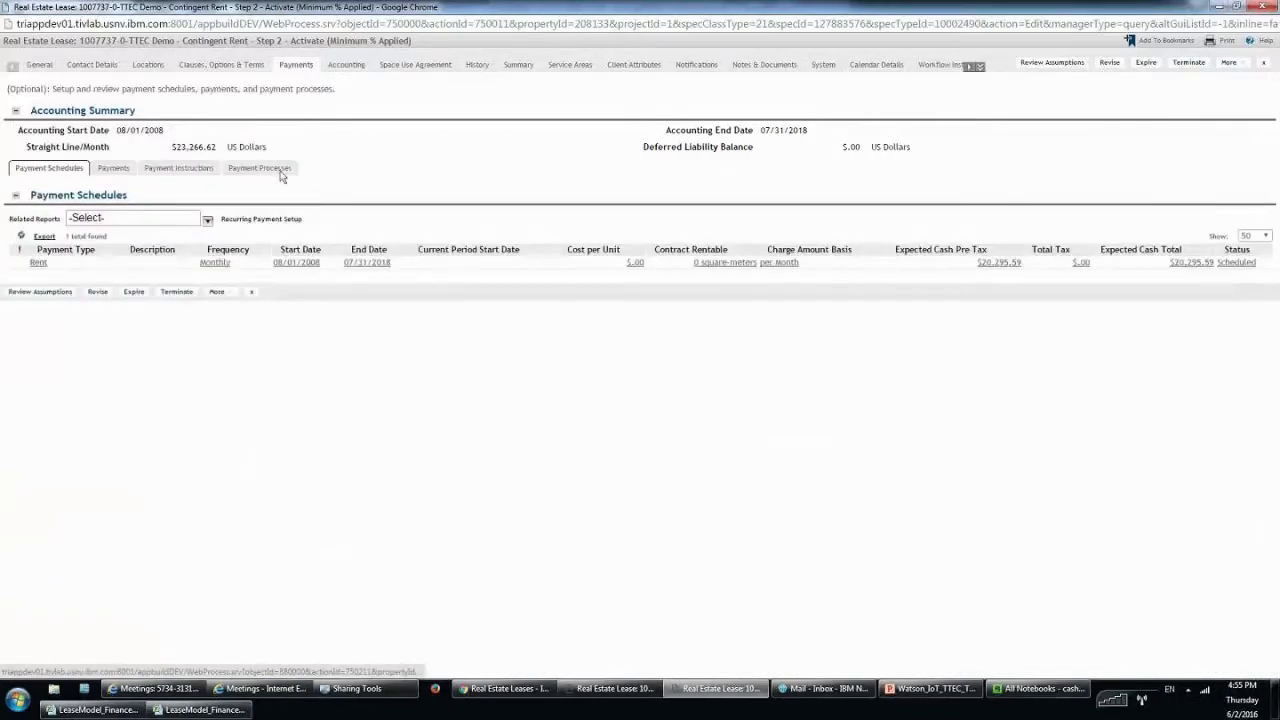
# Run the Index Adjustment Calcs Processing Details report and highlight the first row's 08/01/2009–07/31/2018 dates.
pyautogui.click(260, 168)
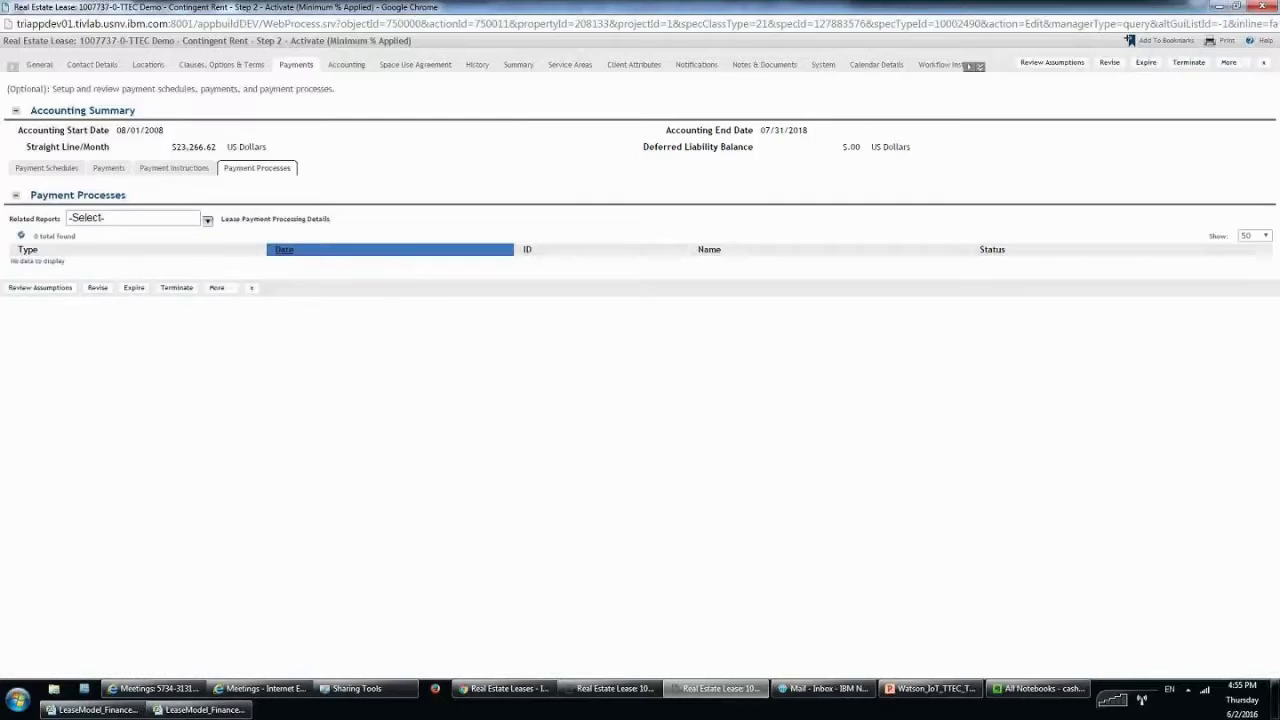
pyautogui.click(186, 216)
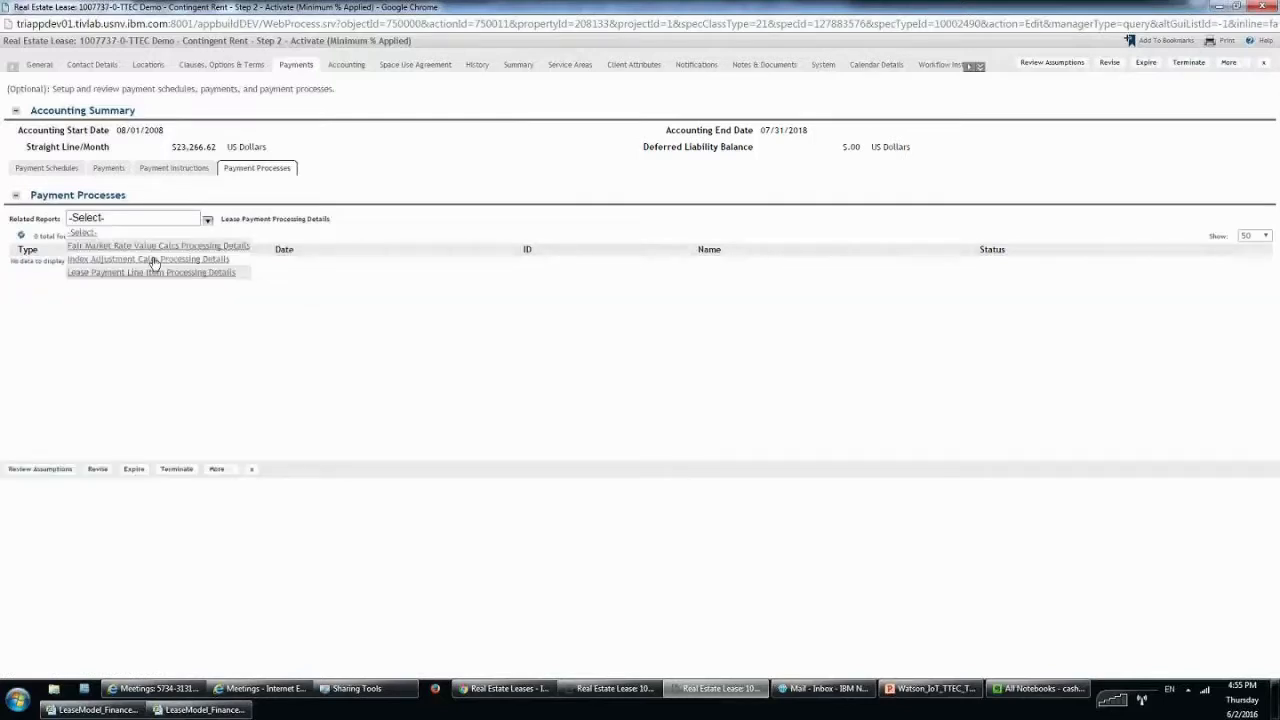
pyautogui.click(142, 258)
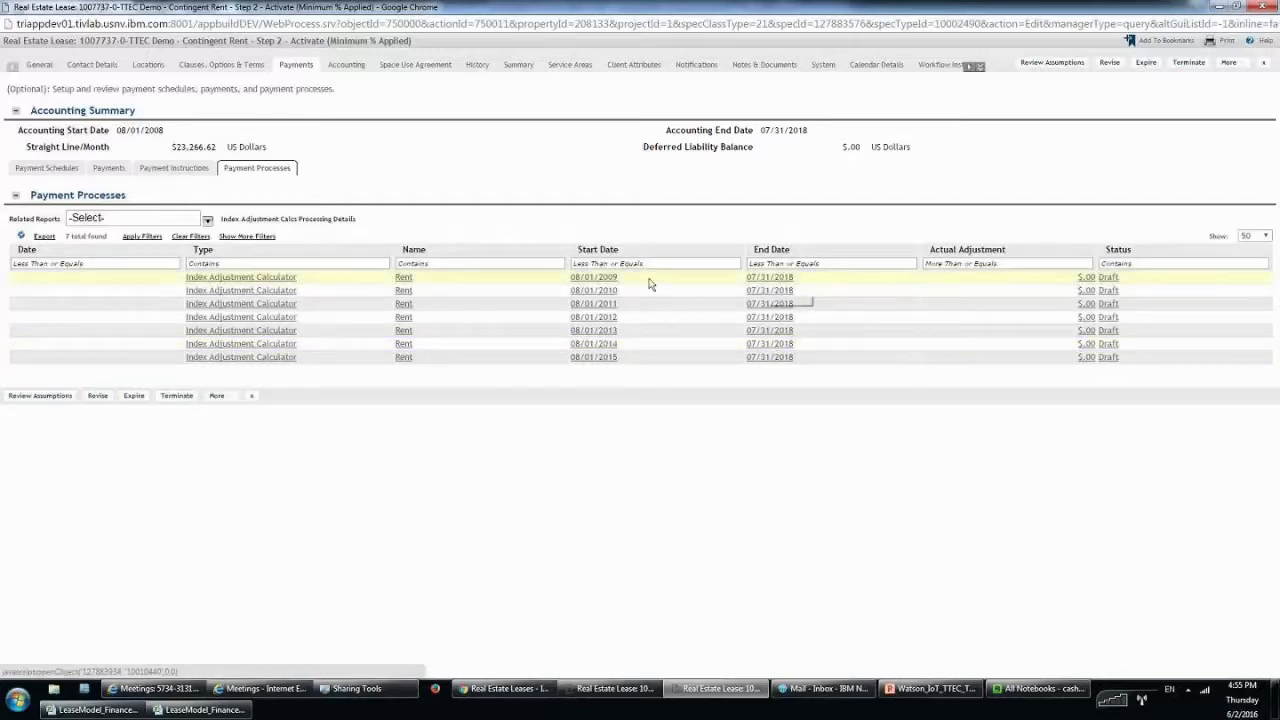
pyautogui.doubleClick(610, 277)
pyautogui.moveTo(610, 277); pyautogui.dragTo(566, 276)
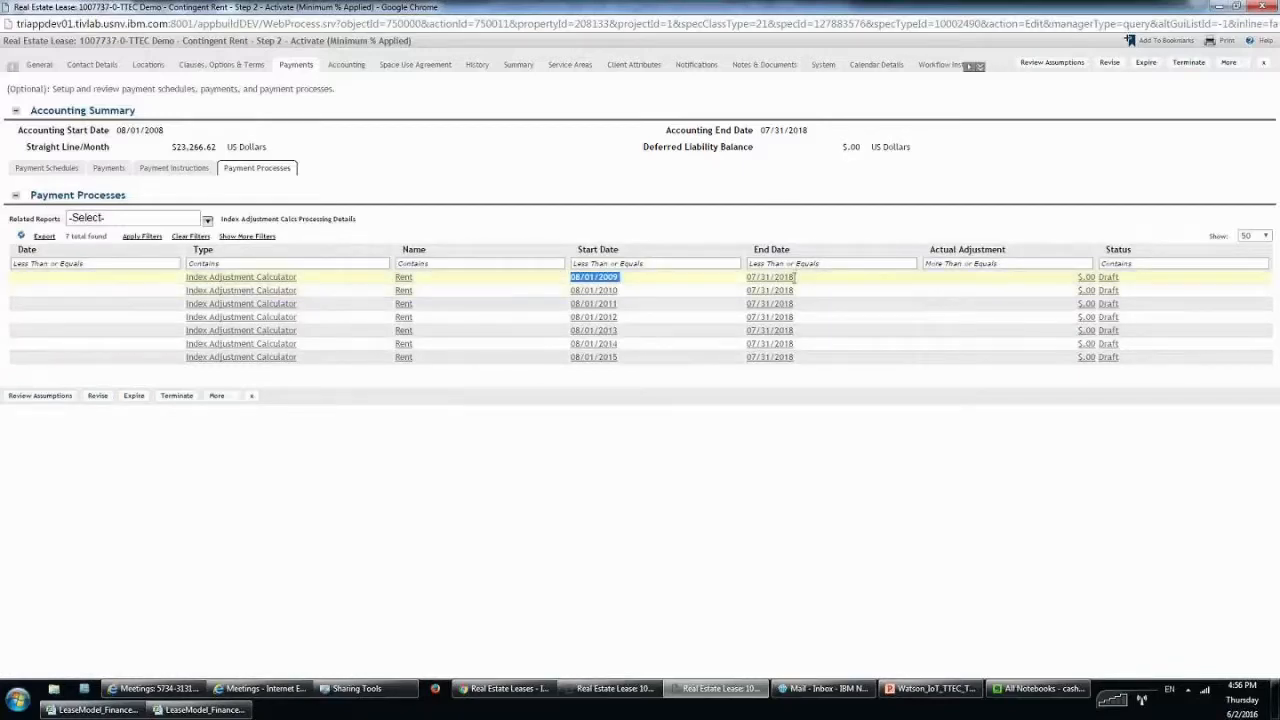
pyautogui.moveTo(795, 277); pyautogui.dragTo(746, 277)
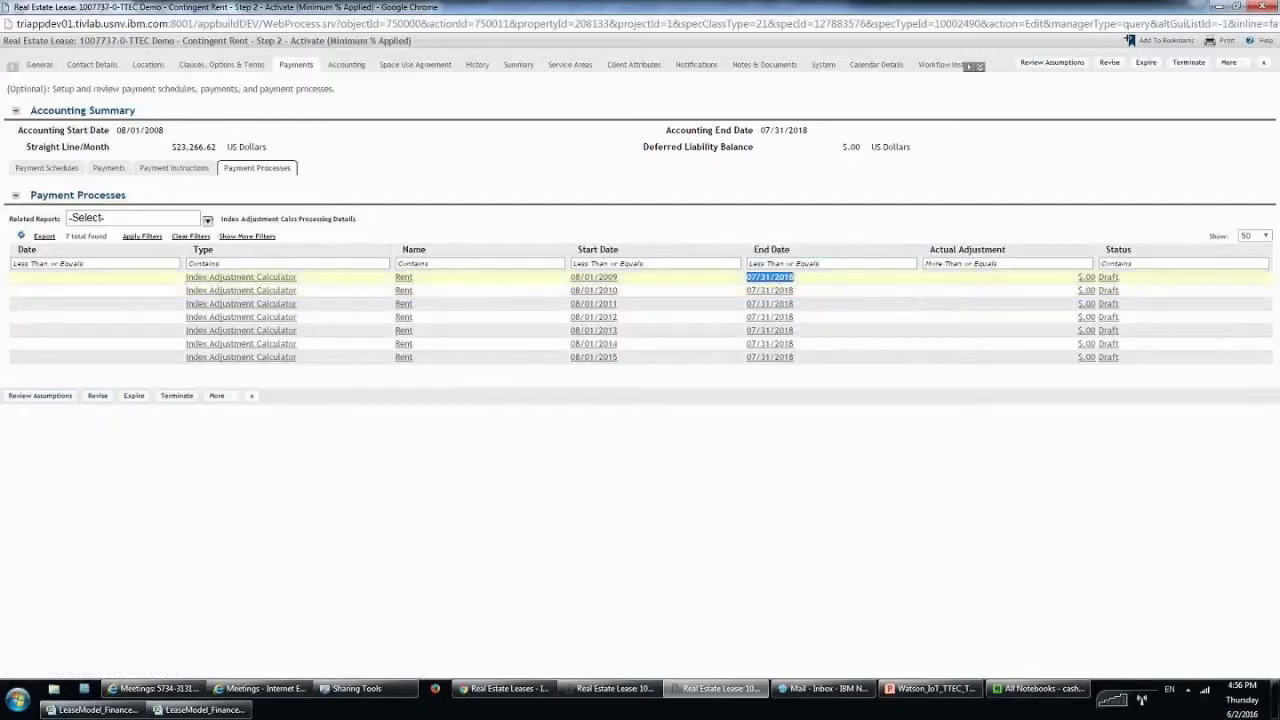
# Open the first Index Adjustment Calculator full screen and enter 104 as New Index.
pyautogui.click(610, 281)
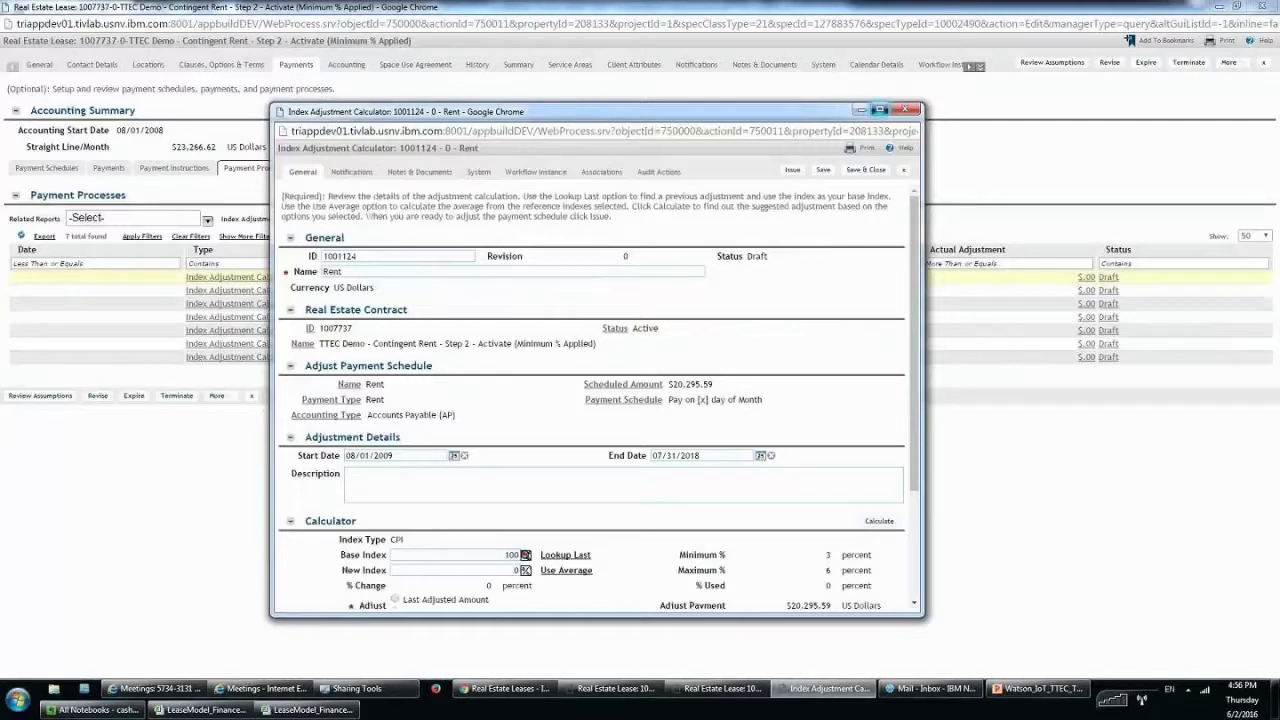
pyautogui.click(879, 110)
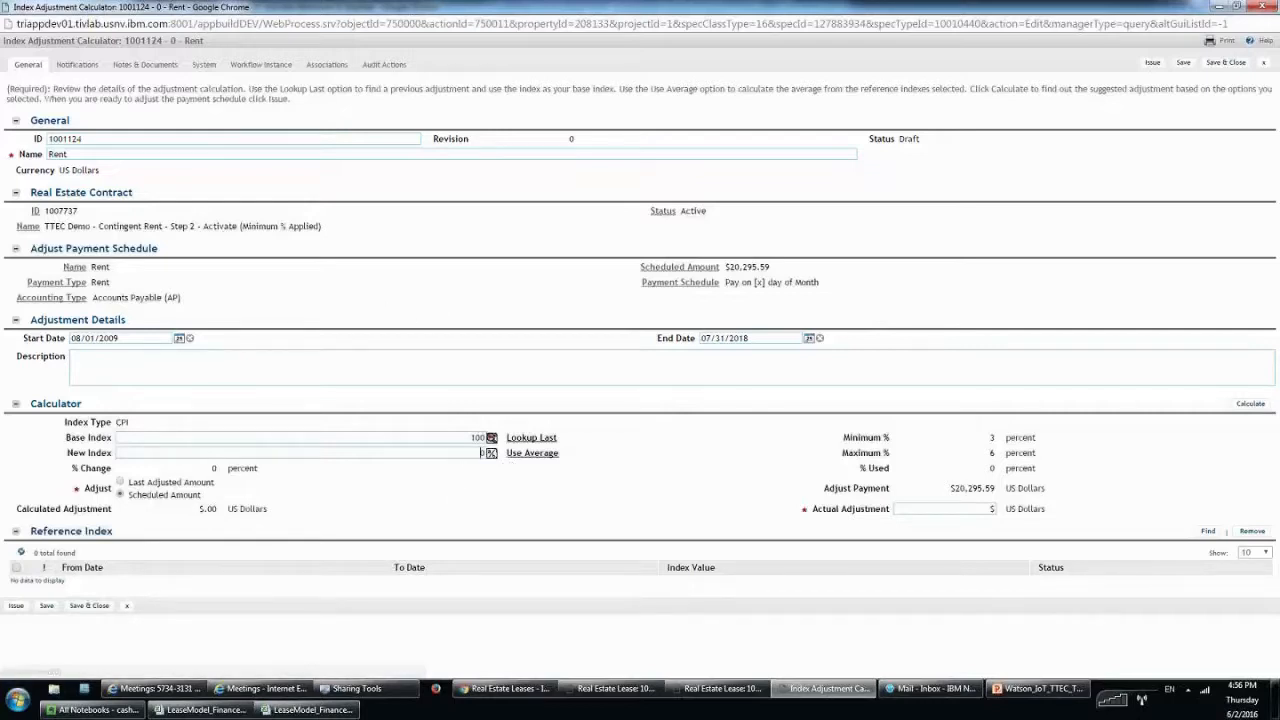
pyautogui.click(420, 452)
pyautogui.write('10')
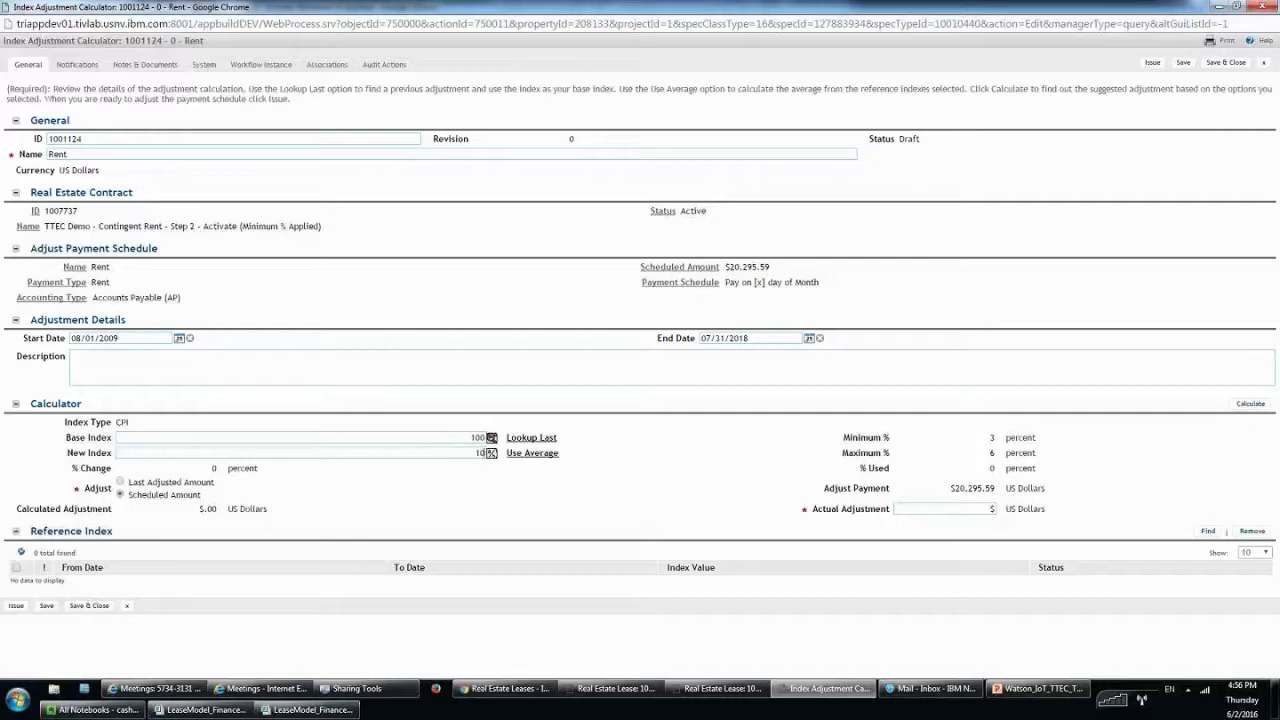
pyautogui.write('4')
# Calculate the 4% $811.82 adjustment on the Scheduled Amount and issue it.
pyautogui.moveTo(200, 495); pyautogui.dragTo(97, 495)
pyautogui.click(1250, 404)
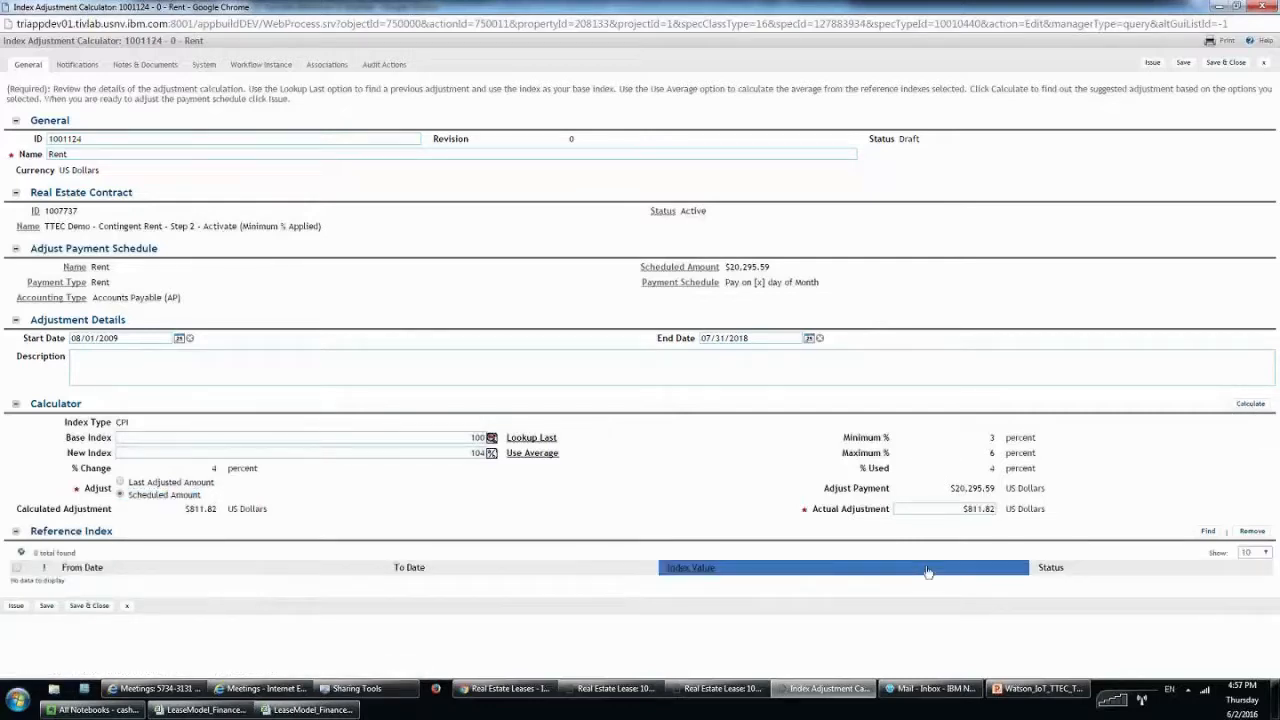
pyautogui.moveTo(951, 509); pyautogui.dragTo(1060, 520)
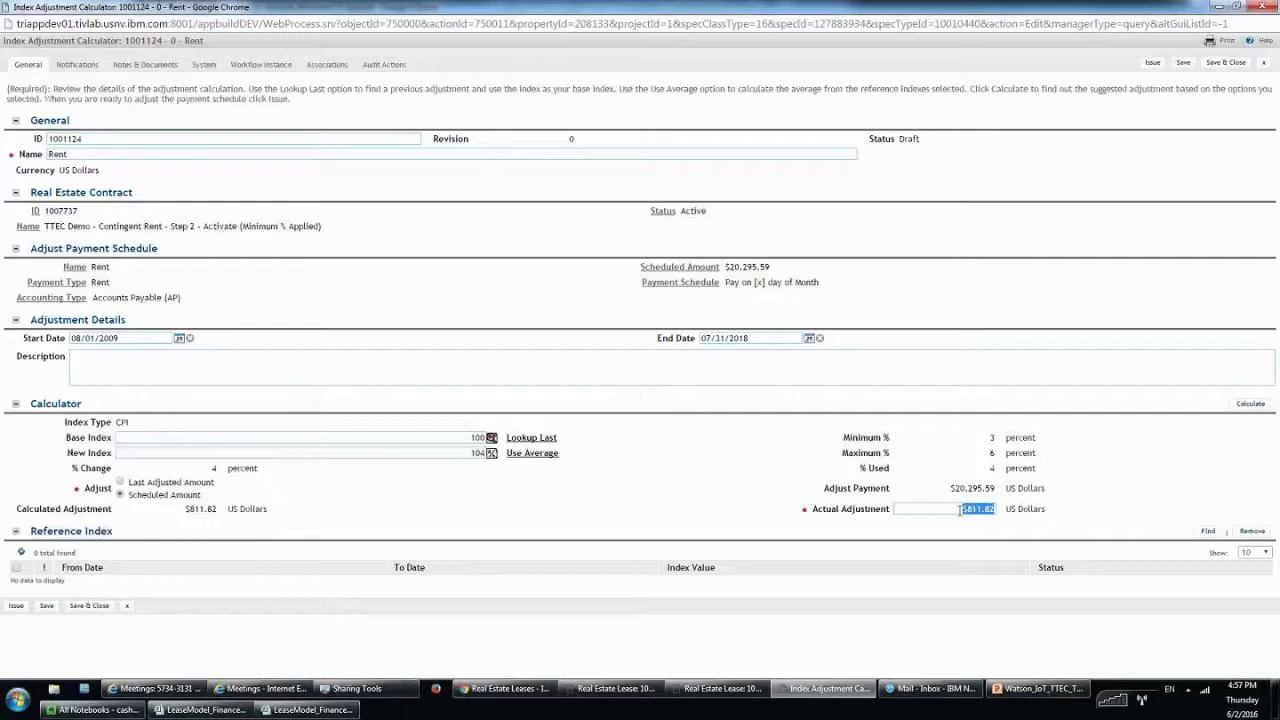
pyautogui.click(1034, 470)
pyautogui.press('Tab')
pyautogui.click(1049, 476)
pyautogui.click(1152, 62)
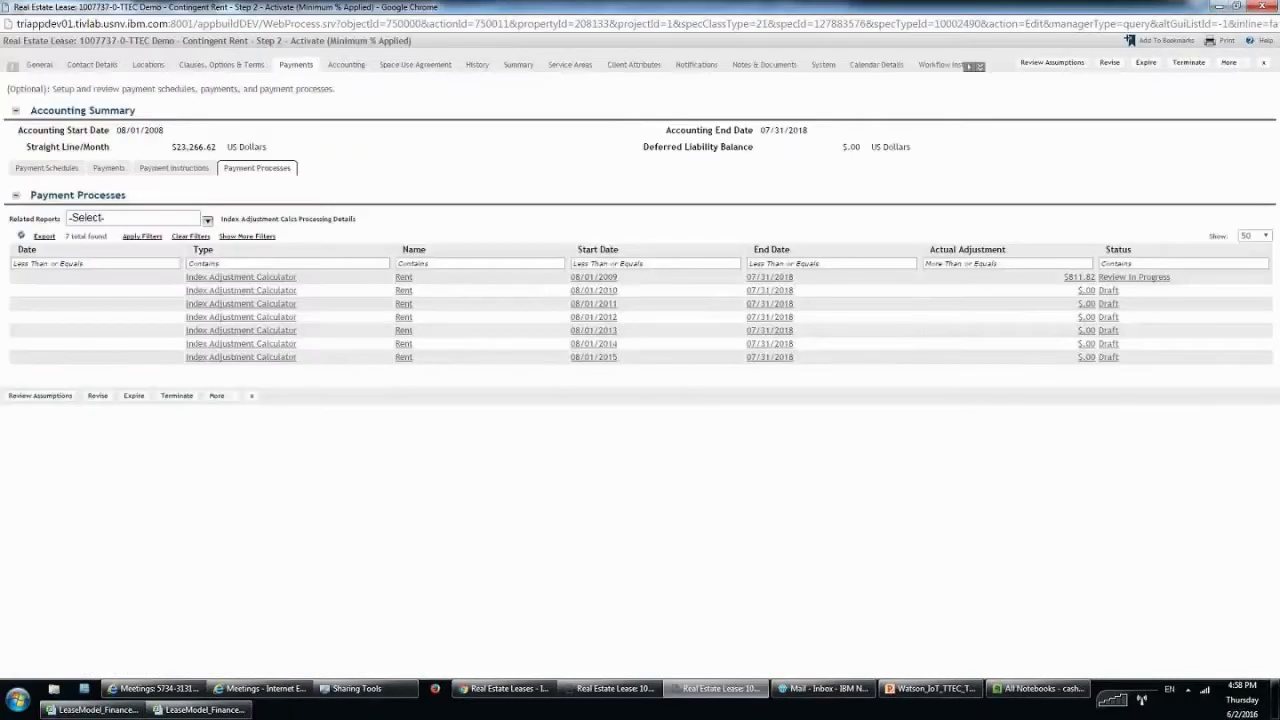
# Open the Step 3 lease's Index Adjustment Calcs report and point out the first $811.82 adjustment marked Issued.
pyautogui.click(1218, 7)
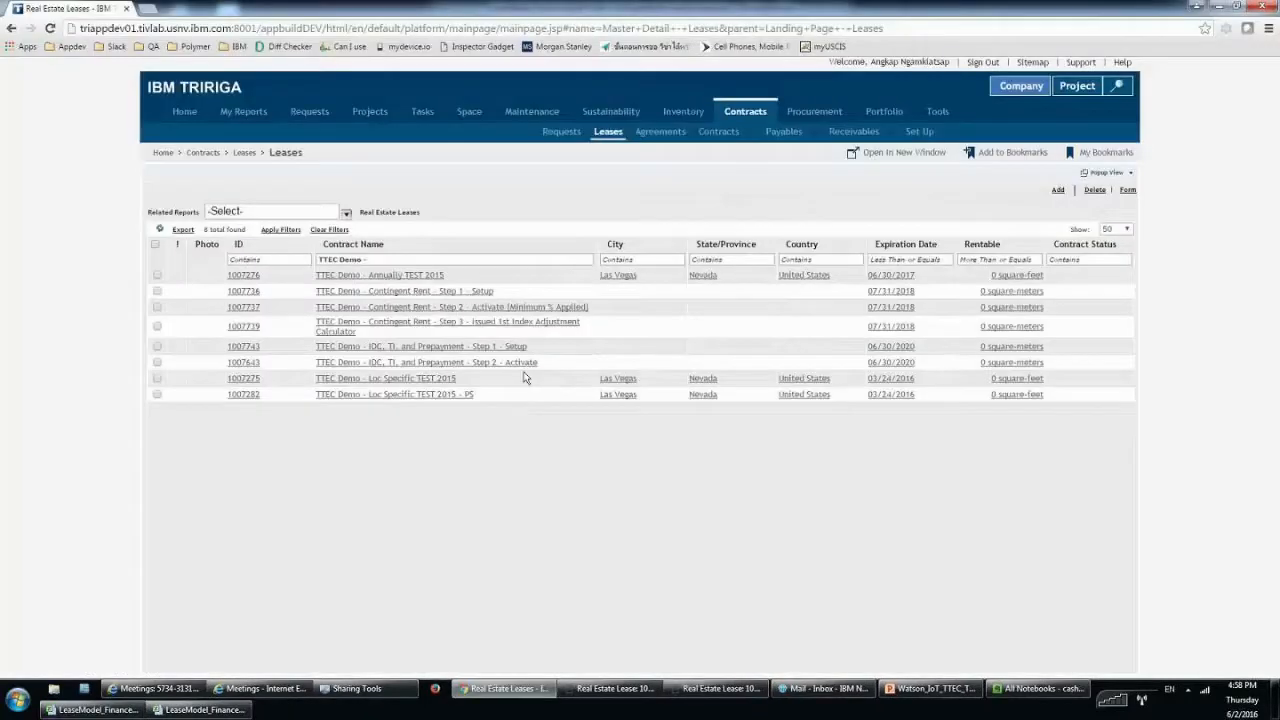
pyautogui.click(533, 328)
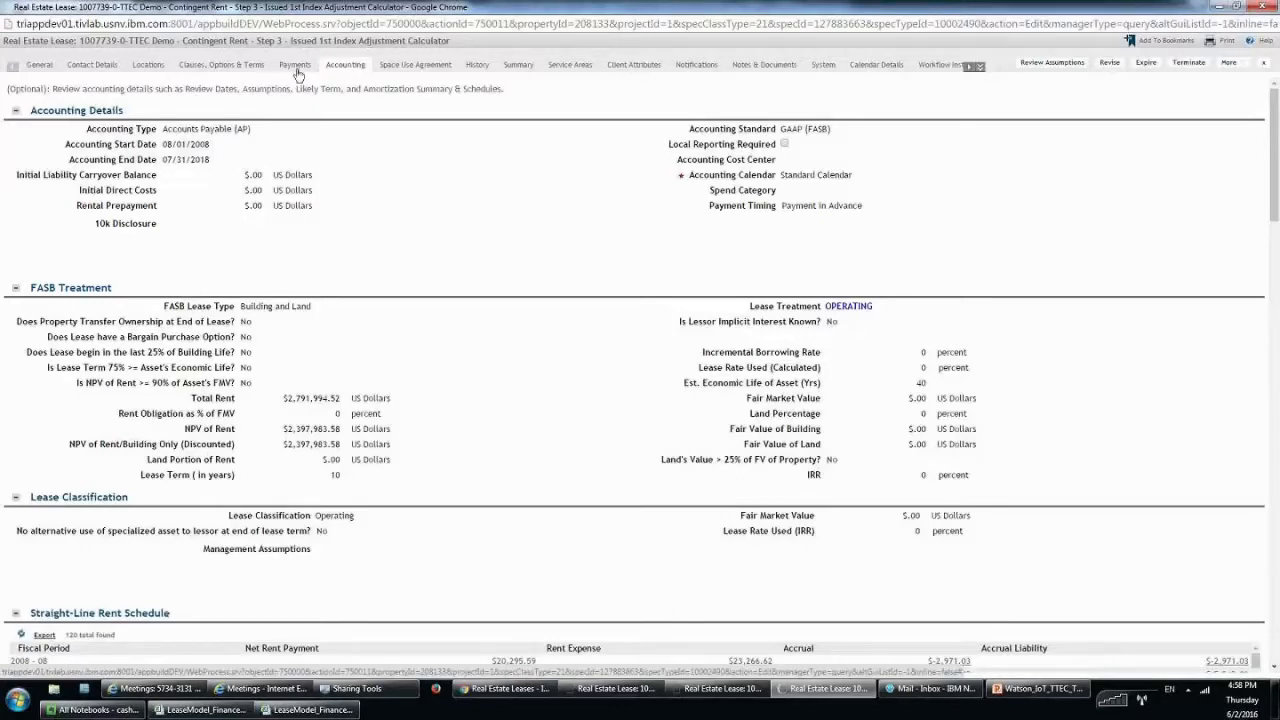
pyautogui.click(296, 68)
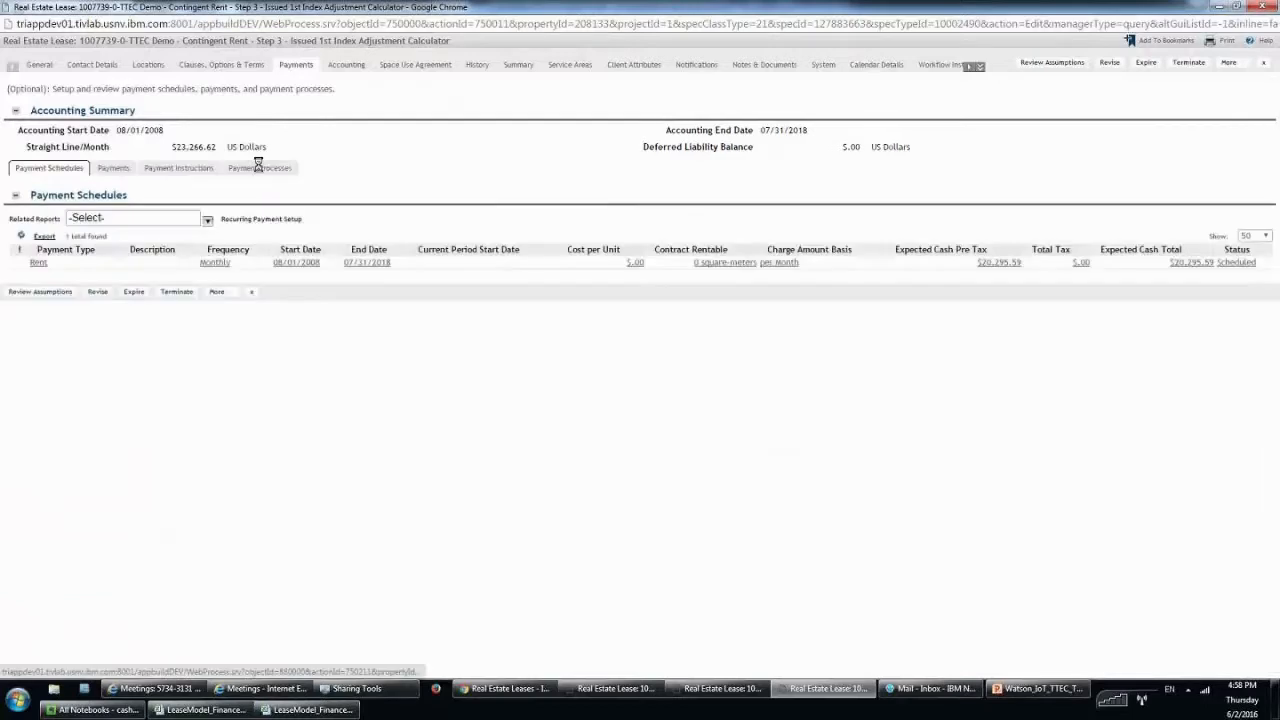
pyautogui.click(258, 167)
pyautogui.click(135, 217)
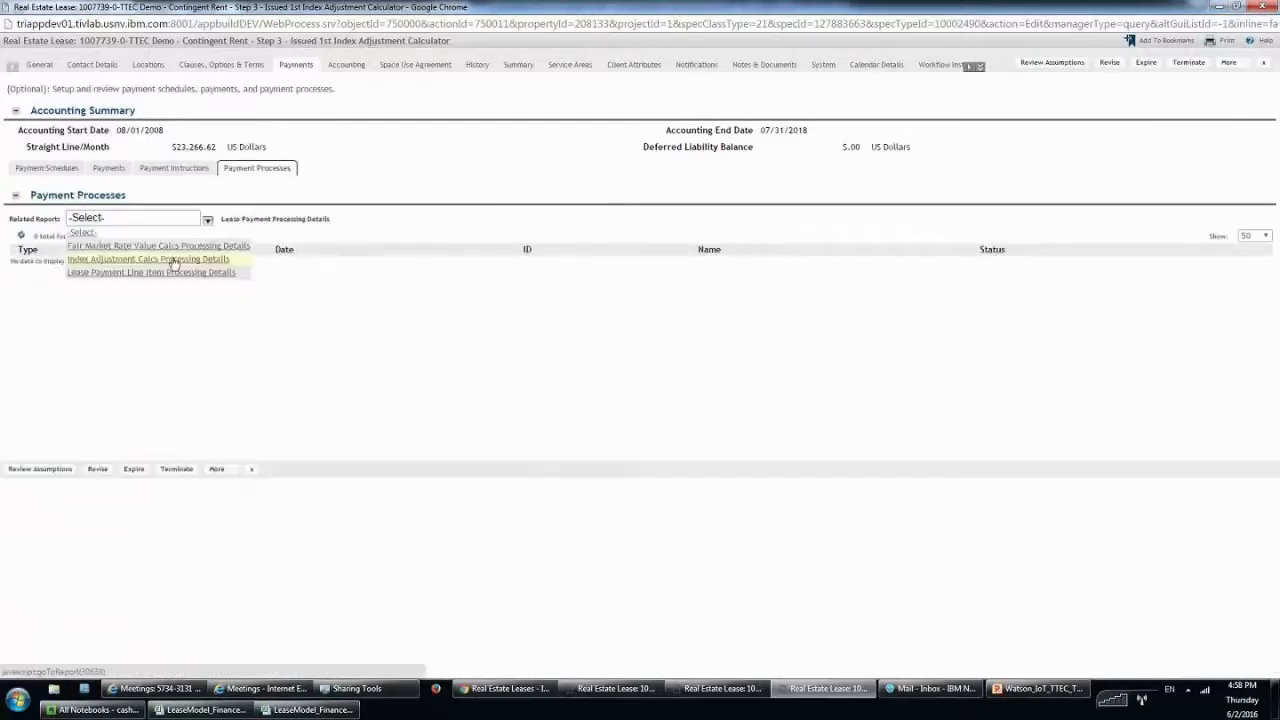
pyautogui.click(100, 258)
pyautogui.doubleClick(1111, 277)
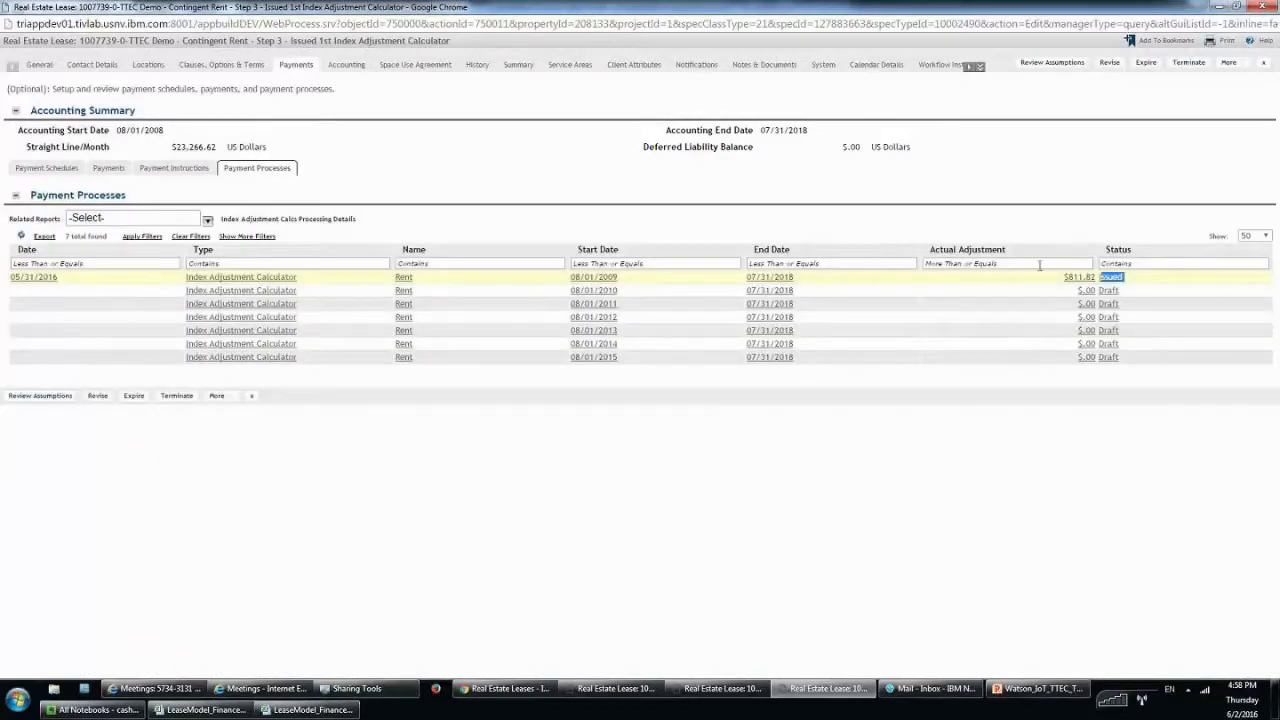
pyautogui.moveTo(1040, 265); pyautogui.dragTo(1034, 276)
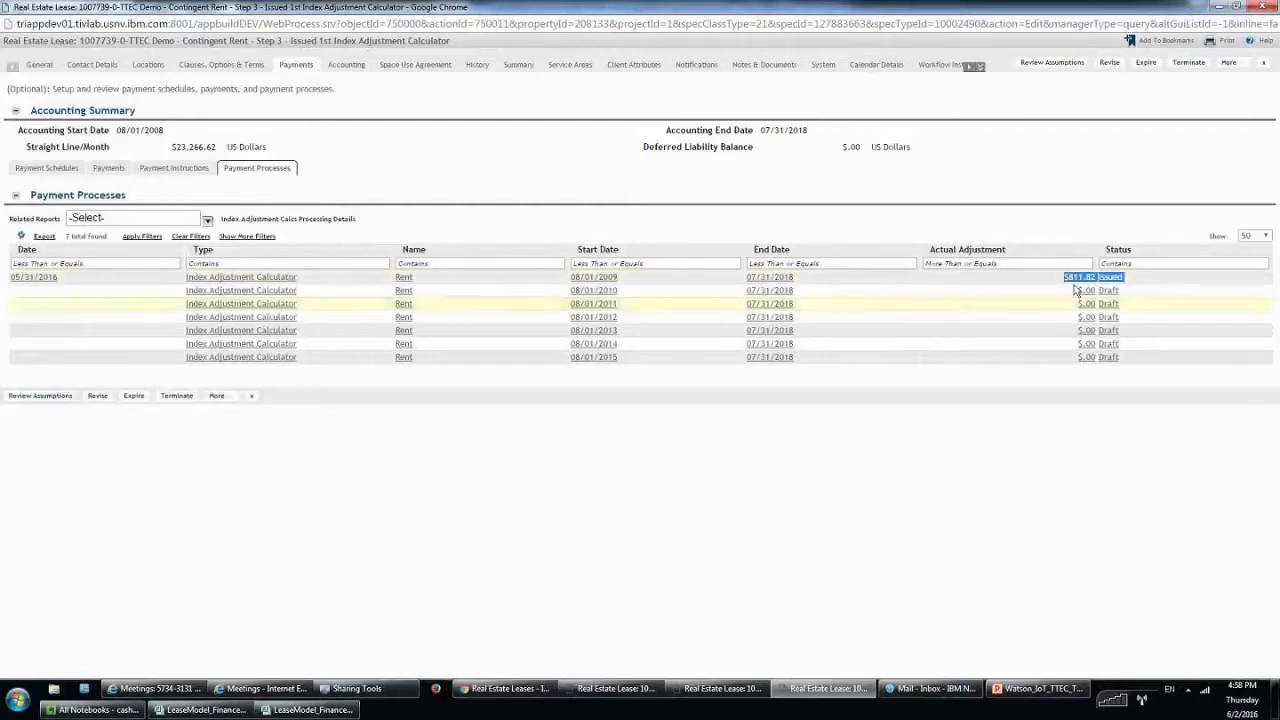
# List the lease's payments and open the 08/01/2009 line item, where rent first rises to $21,107.41.
pyautogui.click(107, 170)
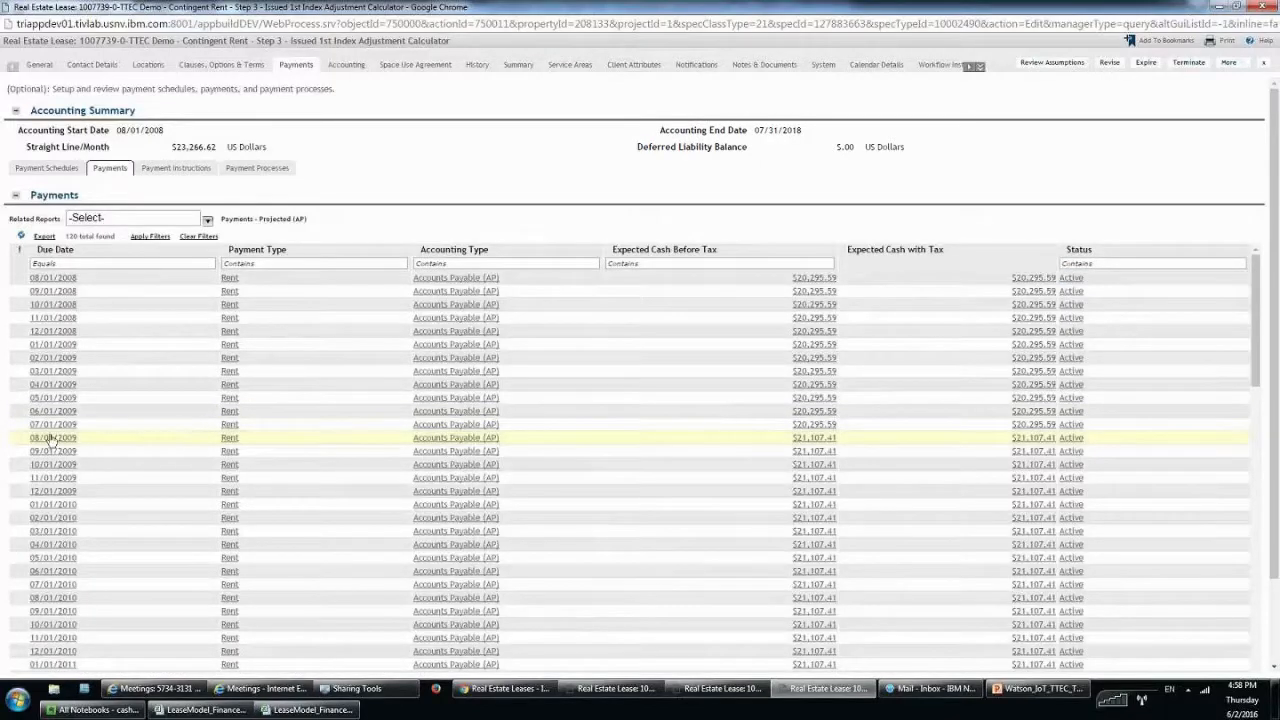
pyautogui.moveTo(12, 442); pyautogui.dragTo(80, 440)
pyautogui.moveTo(243, 453); pyautogui.dragTo(840, 438)
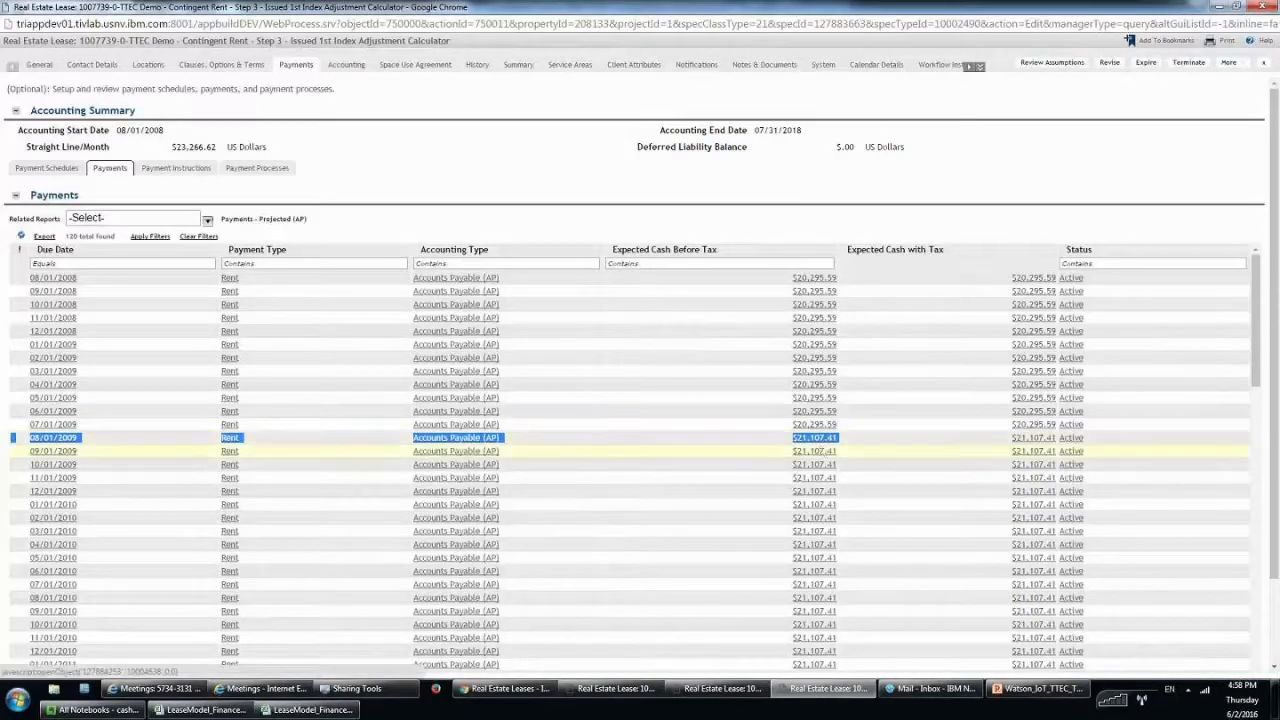
pyautogui.click(830, 440)
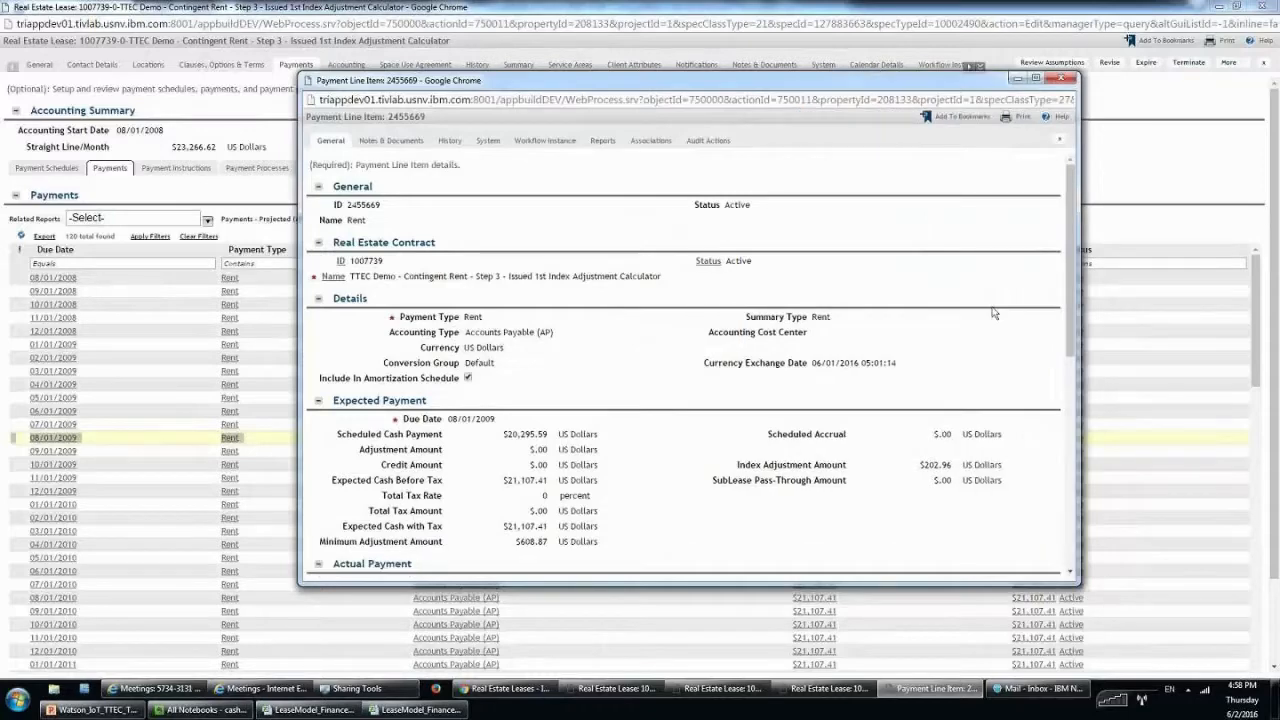
# Review the line item's $608.87 minimum adjustment and $202.96 index adjustment, then close it.
pyautogui.scroll(-2, 993, 313)
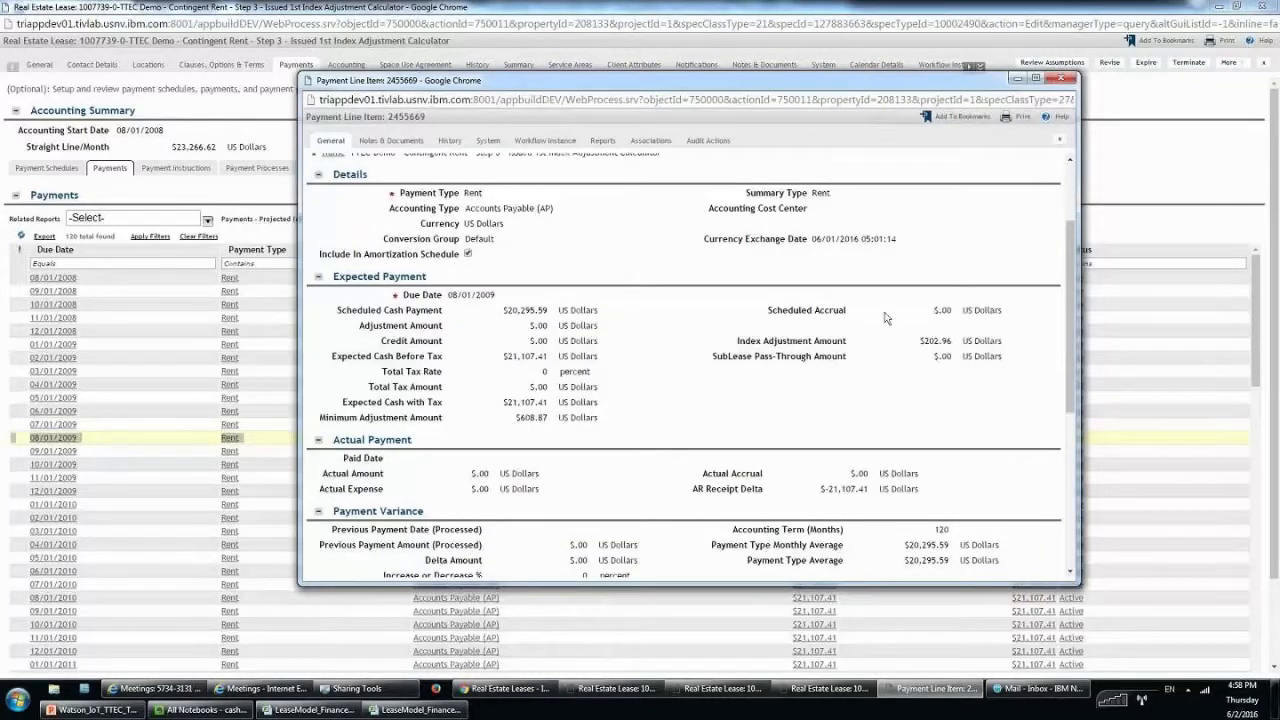
pyautogui.scroll(-1, 885, 317)
pyautogui.moveTo(395, 352); pyautogui.dragTo(540, 358)
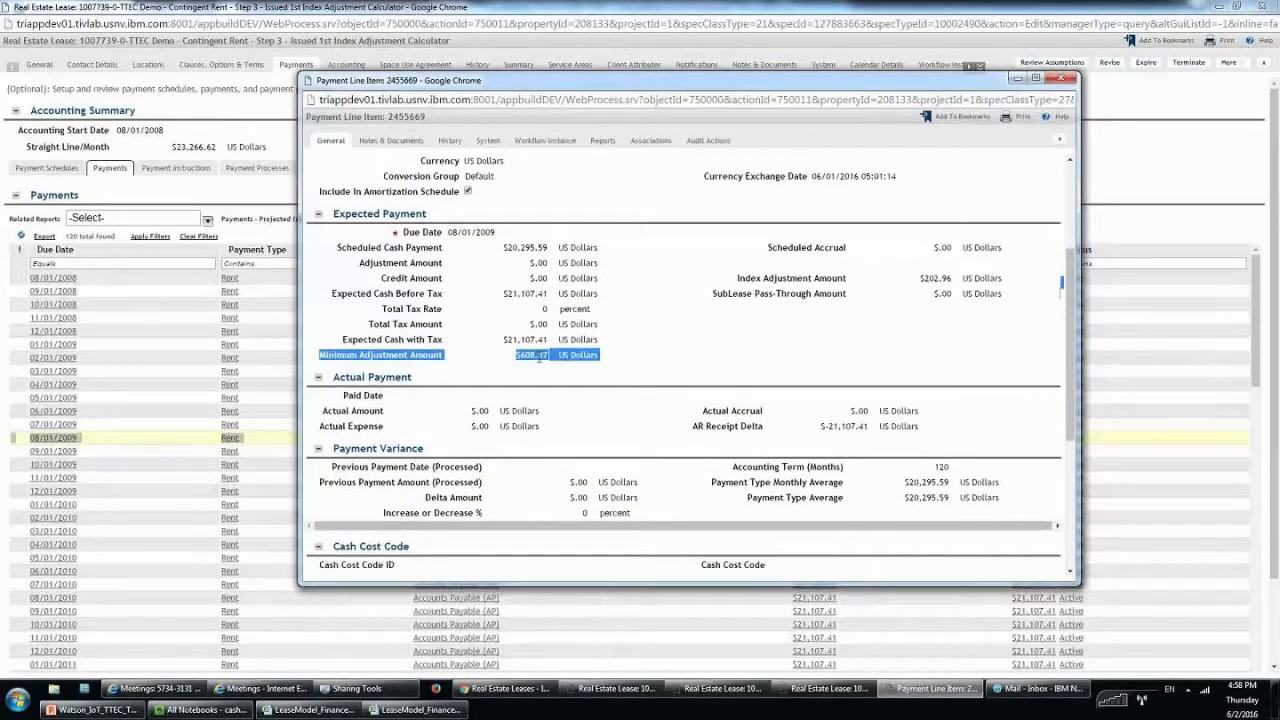
pyautogui.click(604, 361)
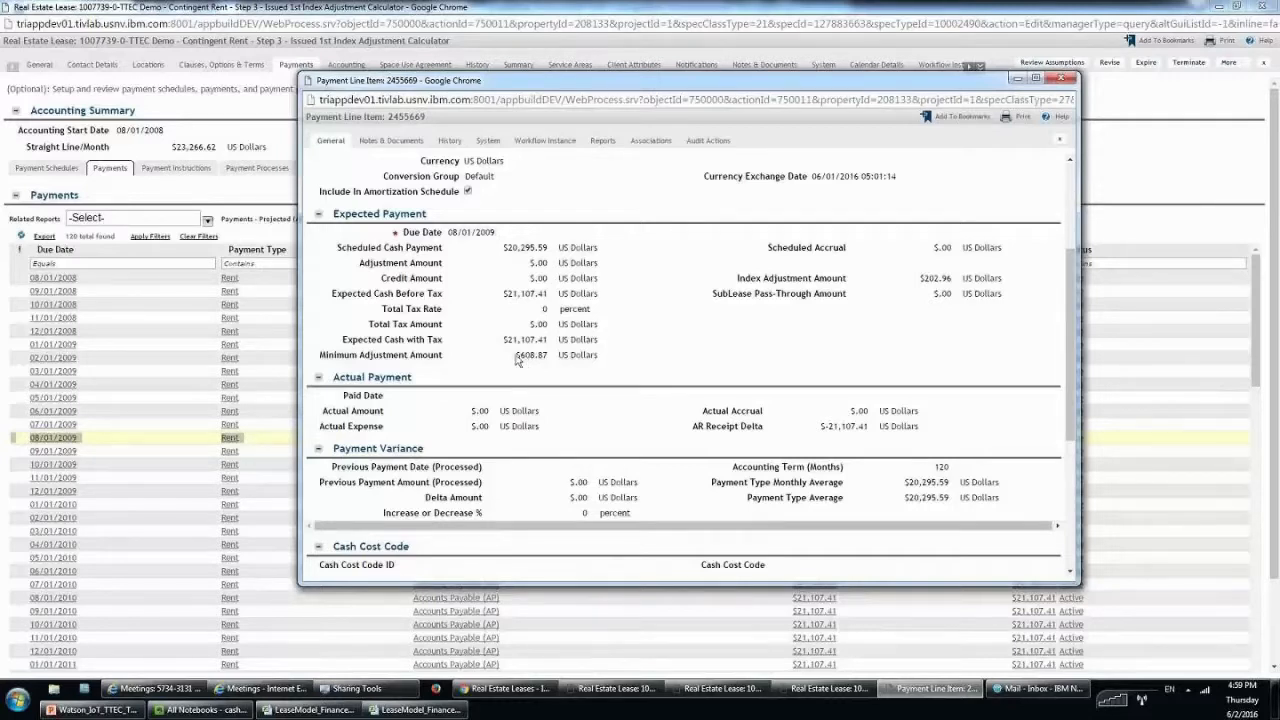
pyautogui.doubleClick(531, 355)
pyautogui.click(924, 283)
pyautogui.moveTo(922, 280); pyautogui.dragTo(947, 278)
pyautogui.moveTo(513, 357); pyautogui.dragTo(548, 357)
pyautogui.moveTo(920, 278); pyautogui.dragTo(951, 279)
pyautogui.click(1050, 80)
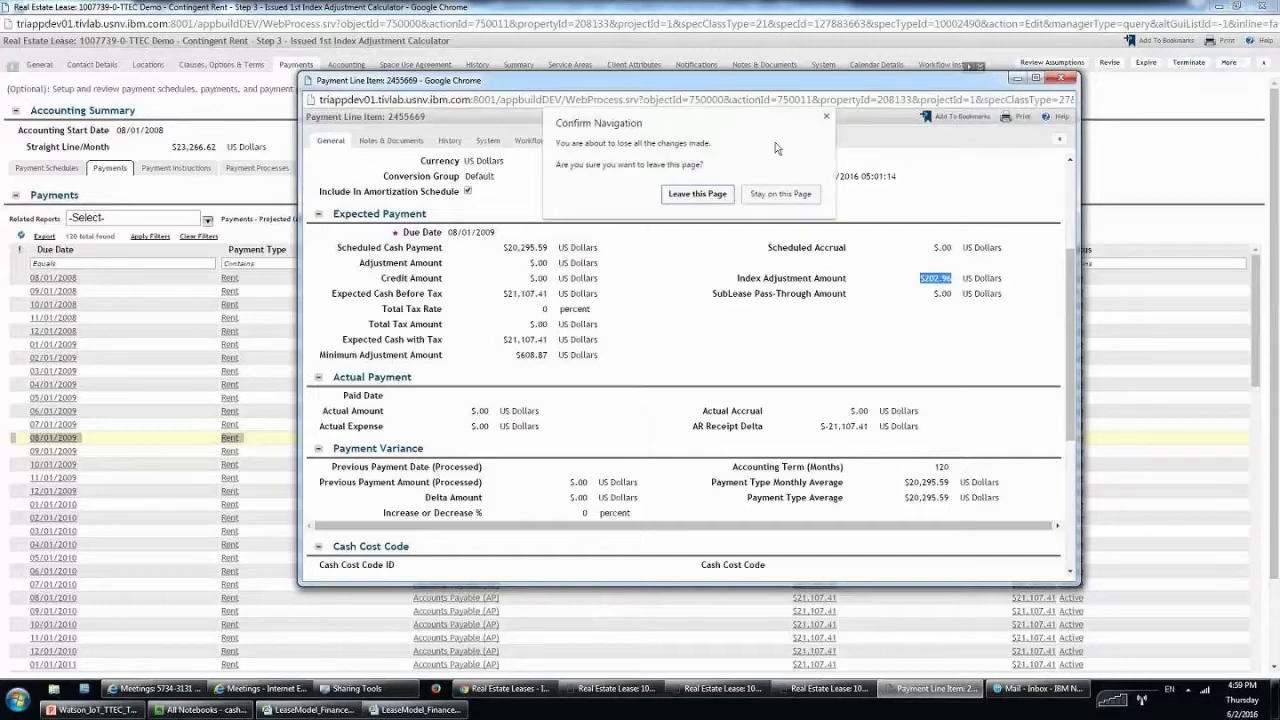
# Leave the line item unsaved and scroll the Accounting tab's straight-line rent schedule down to its totals.
pyautogui.click(690, 194)
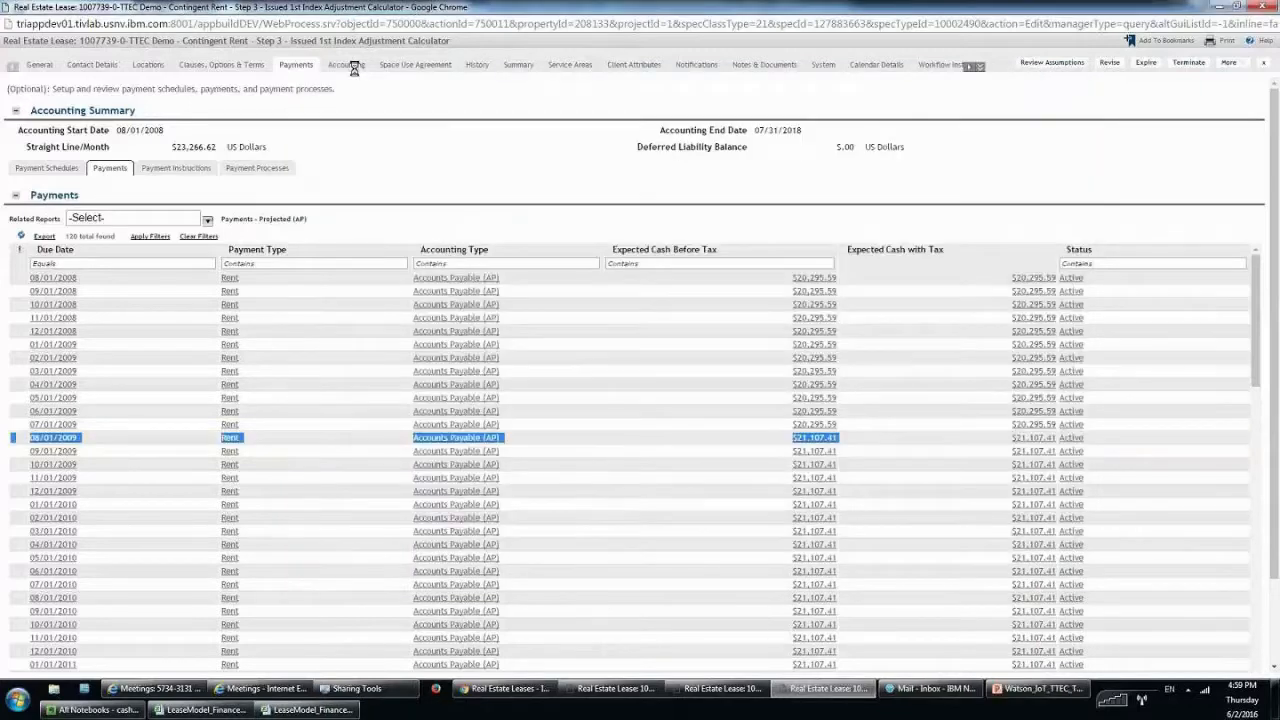
pyautogui.click(354, 66)
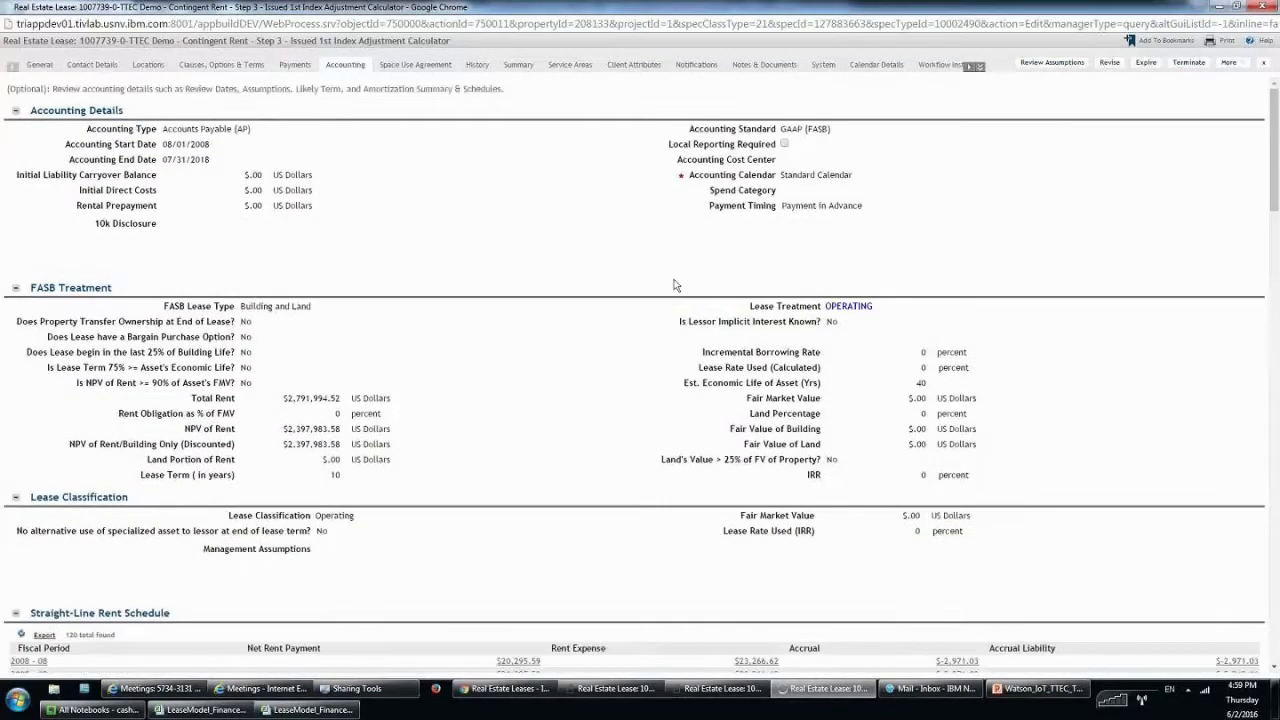
pyautogui.scroll(-3, 674, 286)
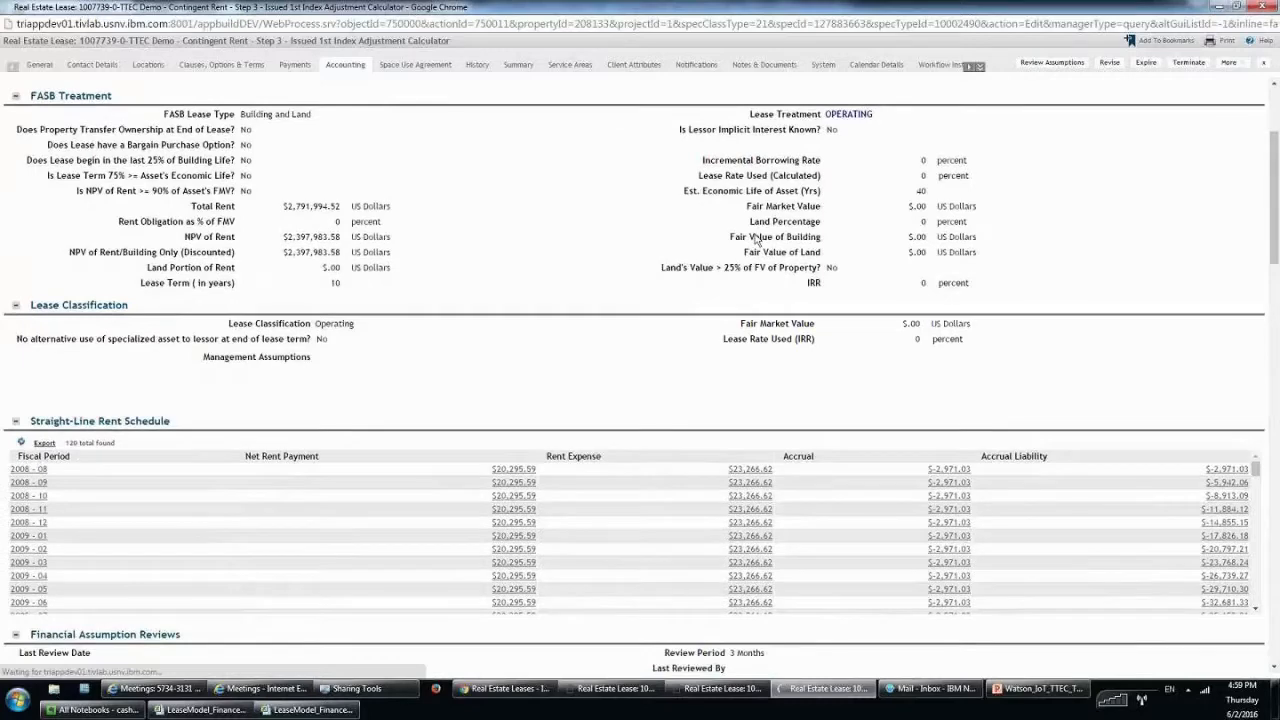
pyautogui.scroll(-2, 757, 240)
pyautogui.scroll(-1, 613, 298)
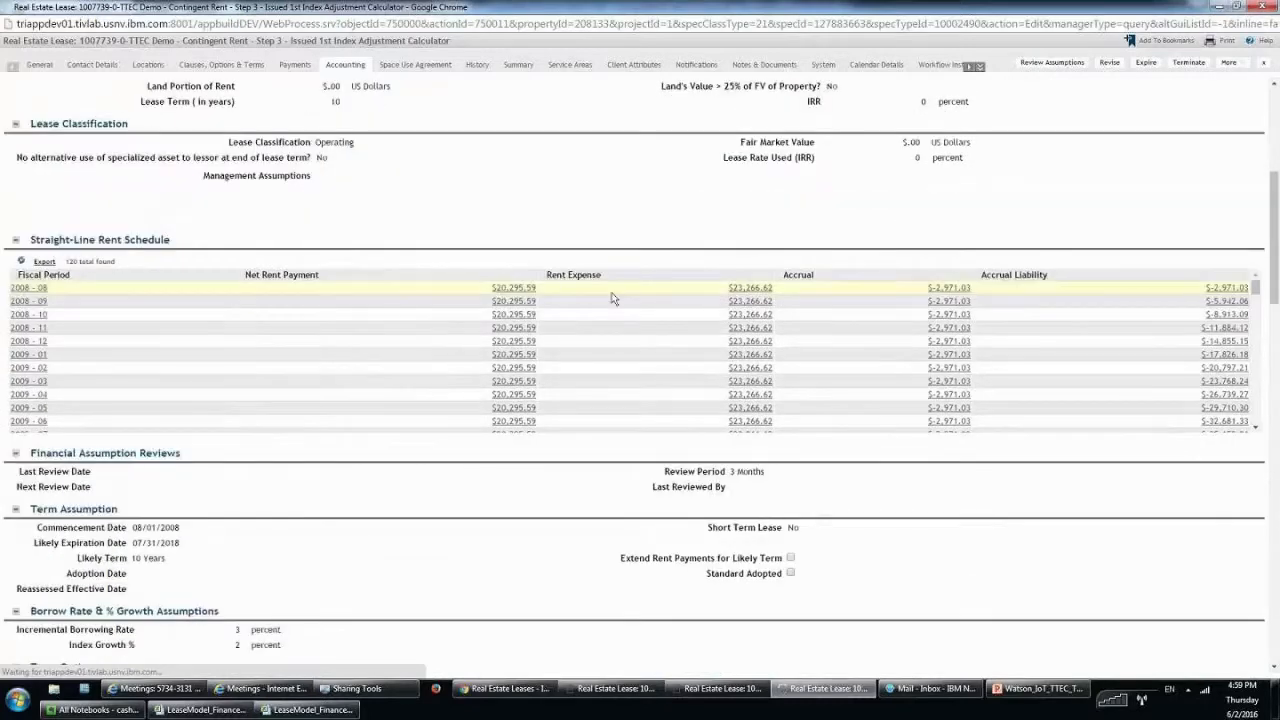
pyautogui.scroll(-1, 613, 298)
pyautogui.scroll(-1, 641, 254)
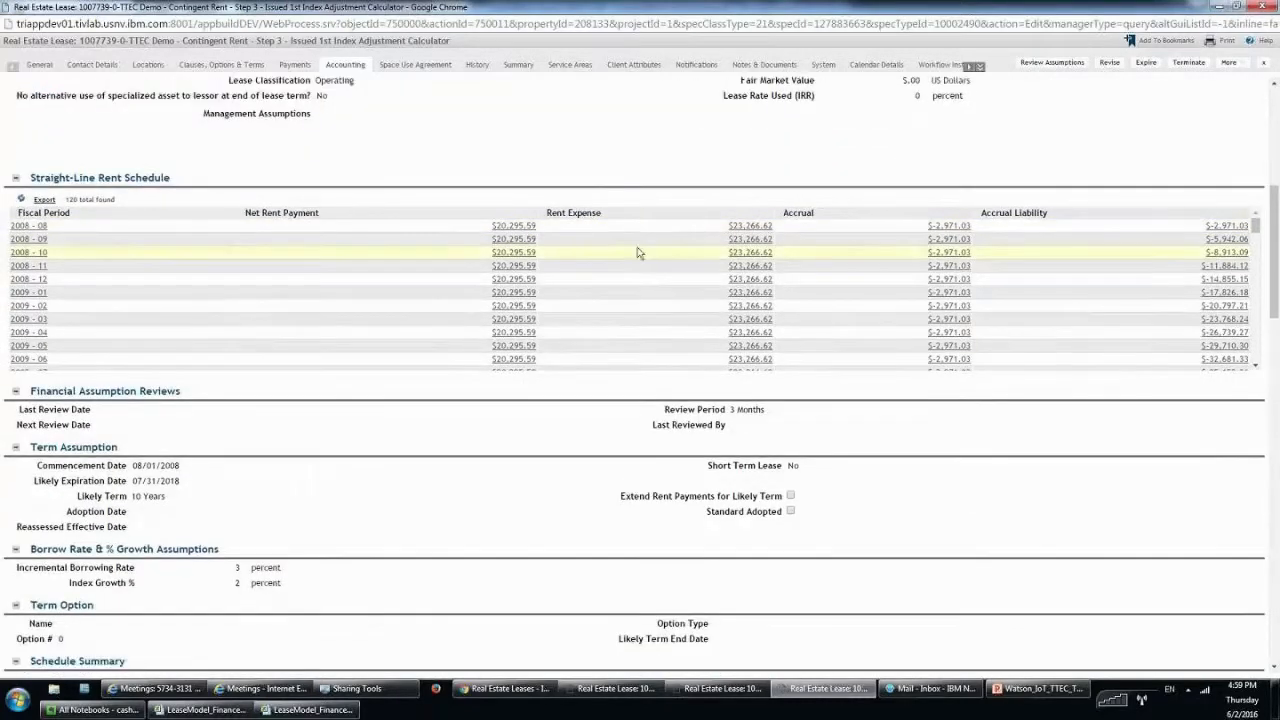
pyautogui.scroll(-2, 637, 253)
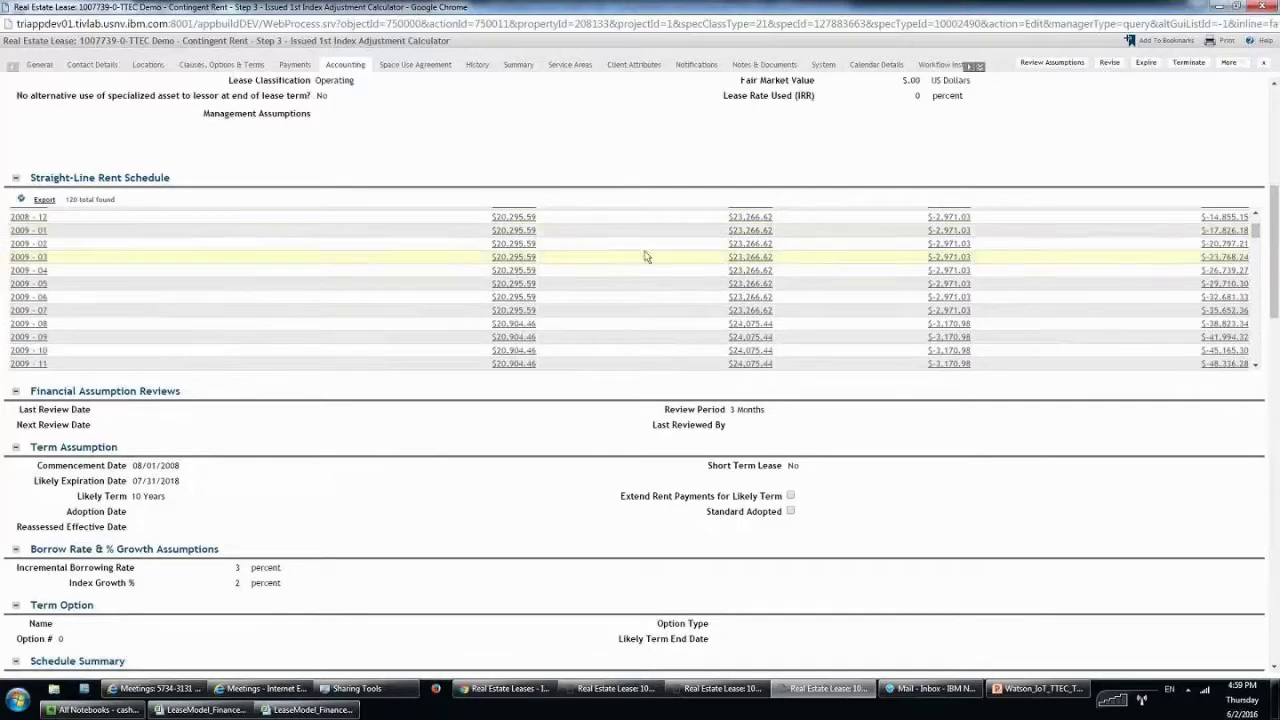
pyautogui.scroll(-10, 645, 257)
pyautogui.scroll(-5, 645, 252)
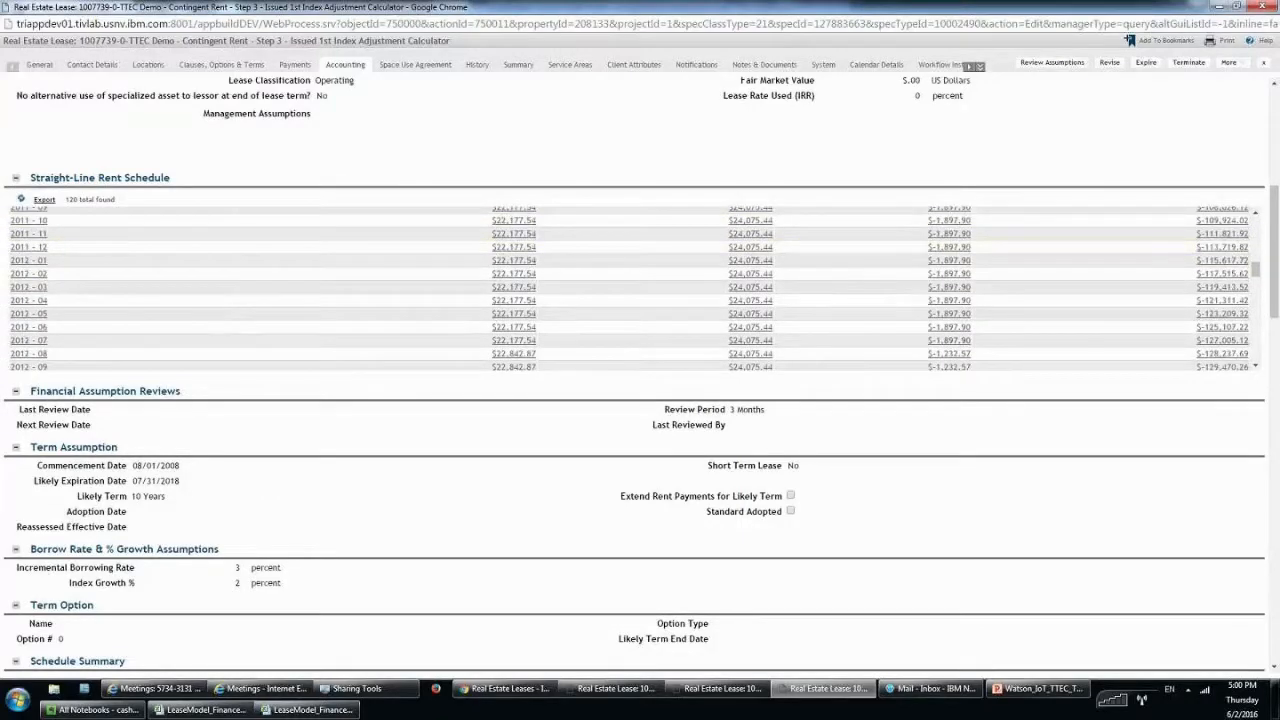
pyautogui.scroll(-6, 635, 288)
pyautogui.scroll(-9, 593, 277)
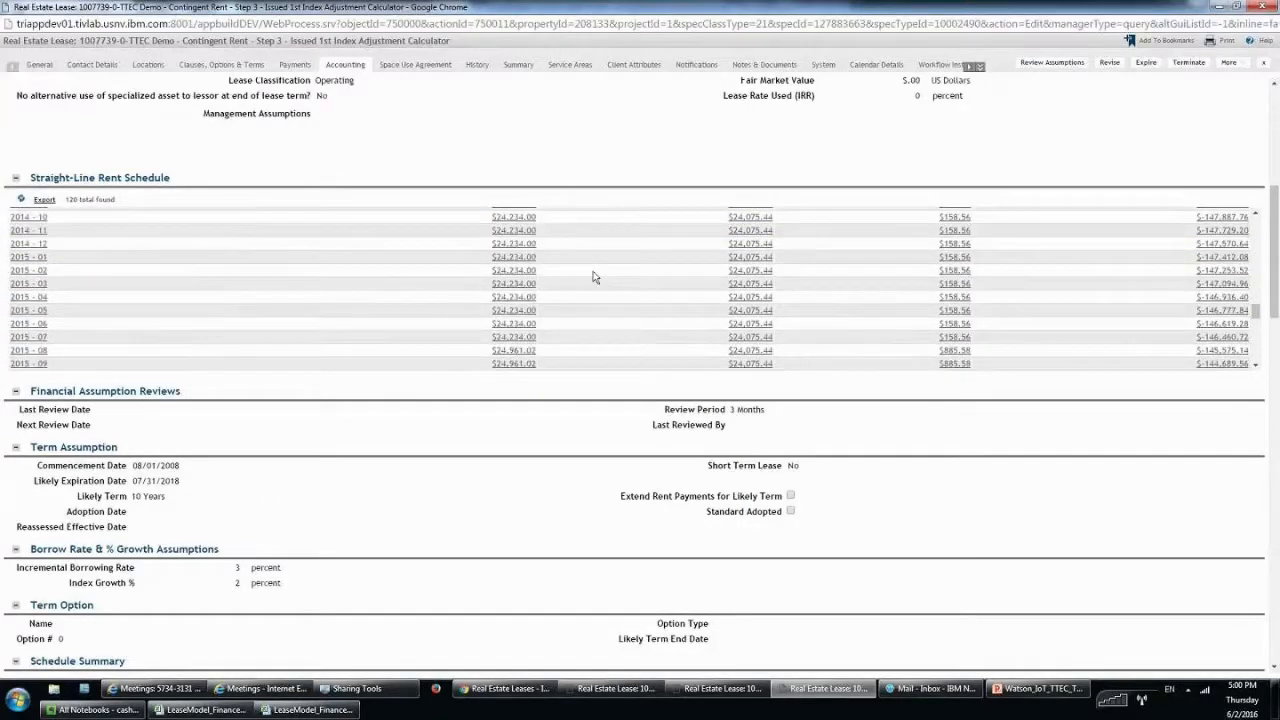
pyautogui.scroll(-13, 593, 277)
pyautogui.scroll(-2, 390, 223)
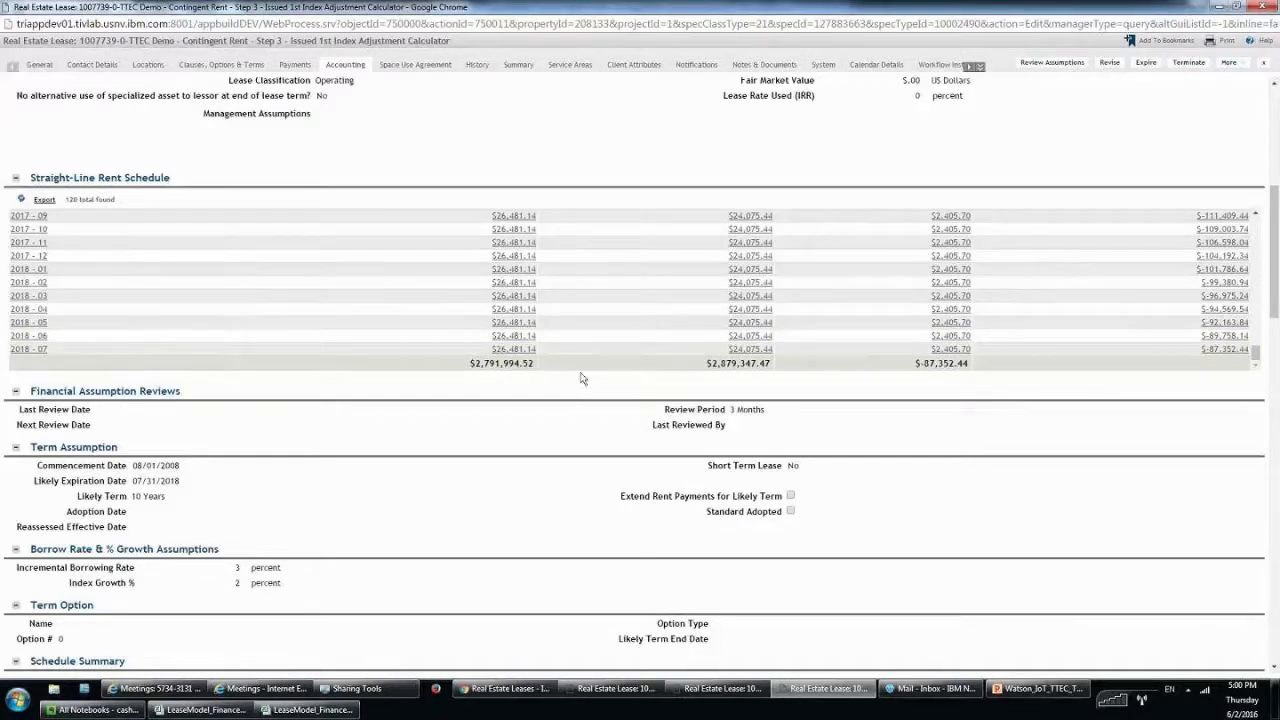
# Scroll back up the straight-line schedule and close the lease record window.
pyautogui.scroll(10, 582, 341)
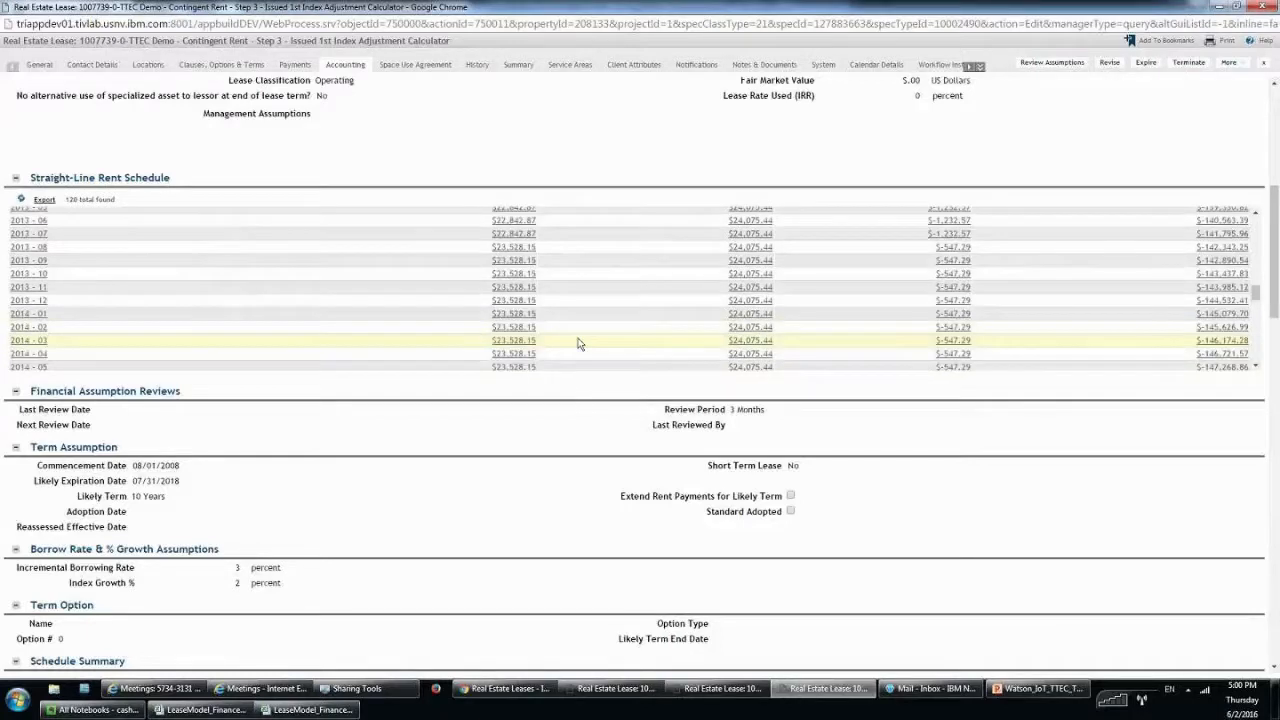
pyautogui.scroll(5, 577, 343)
pyautogui.scroll(3, 580, 344)
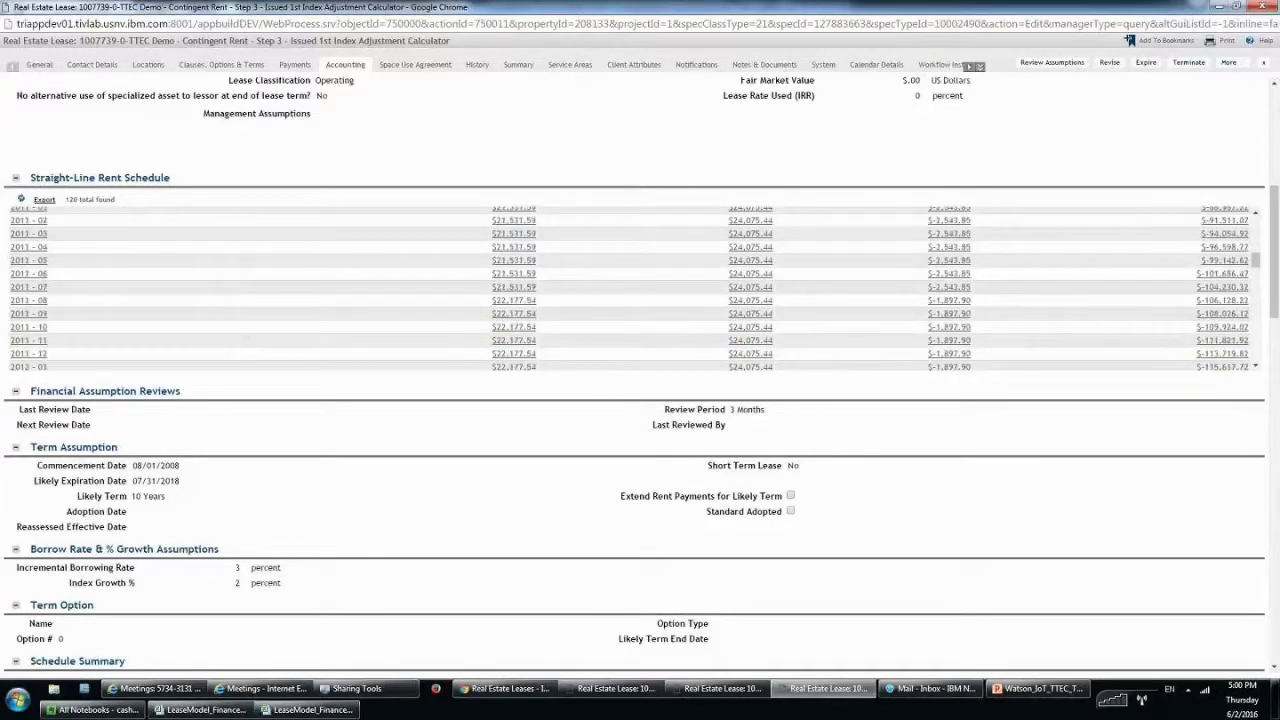
pyautogui.scroll(5, 635, 288)
pyautogui.scroll(5, 635, 288)
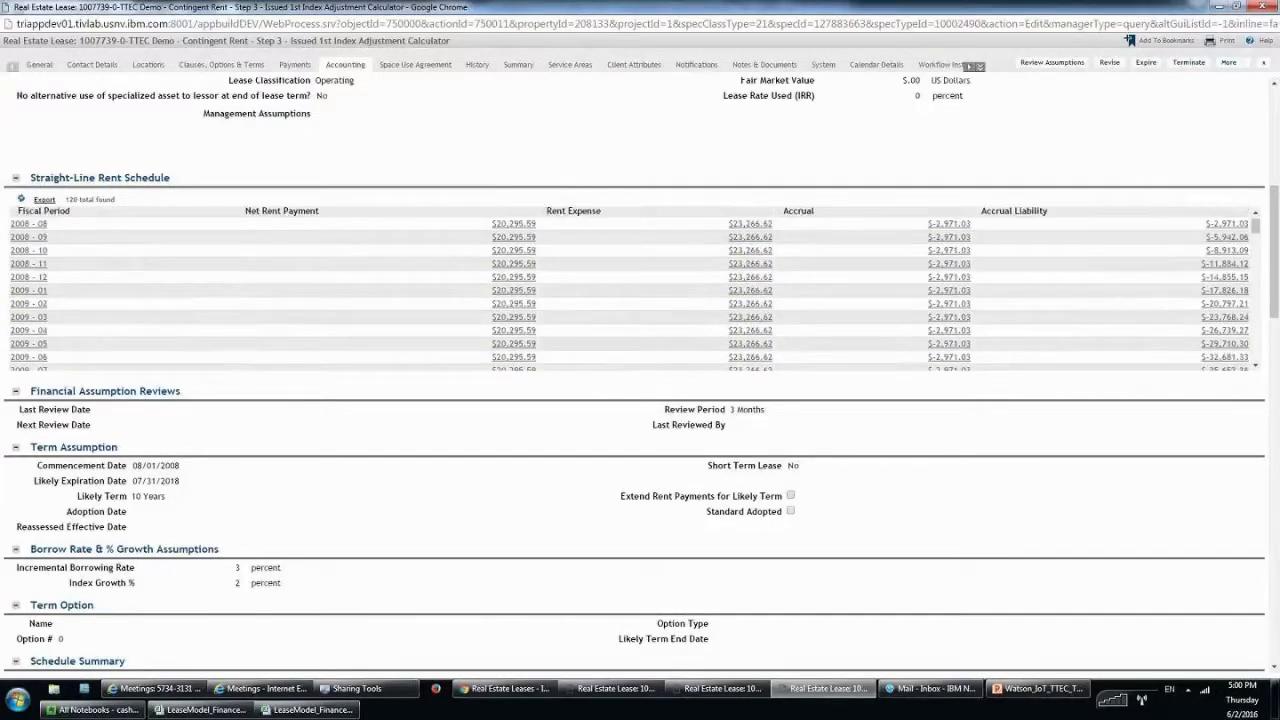
pyautogui.scroll(2, 578, 345)
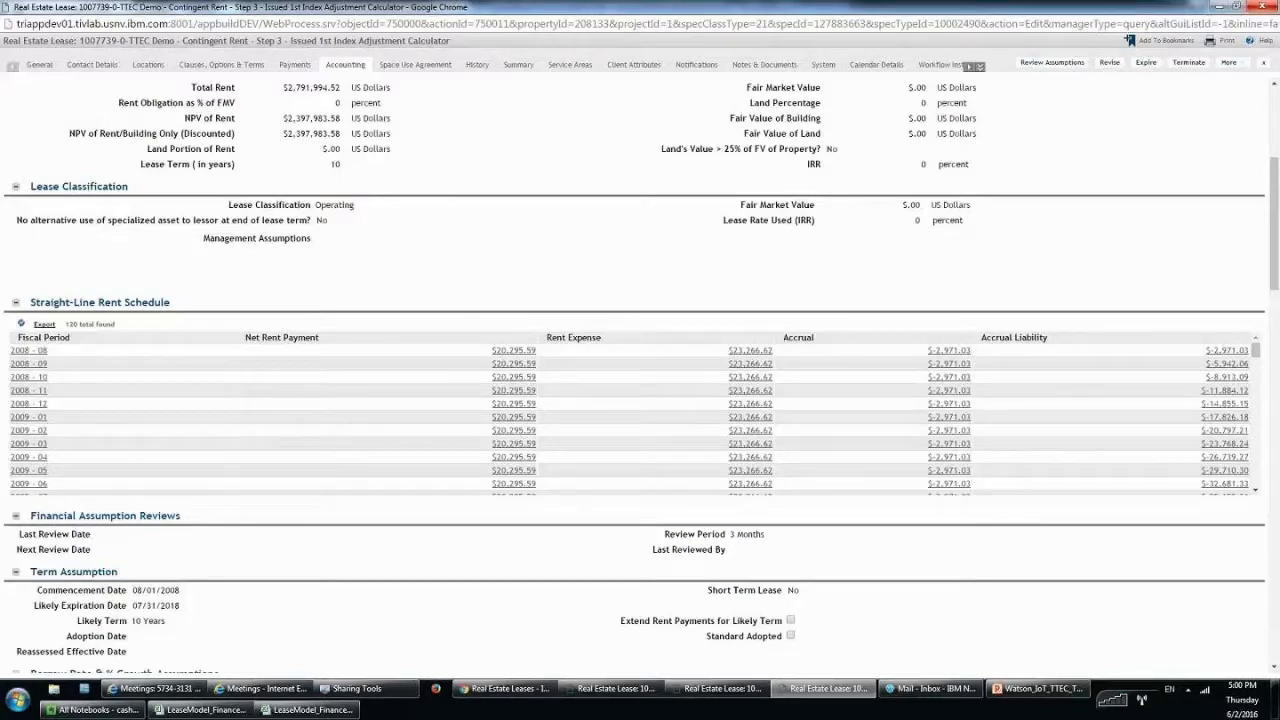
pyautogui.click(1263, 62)
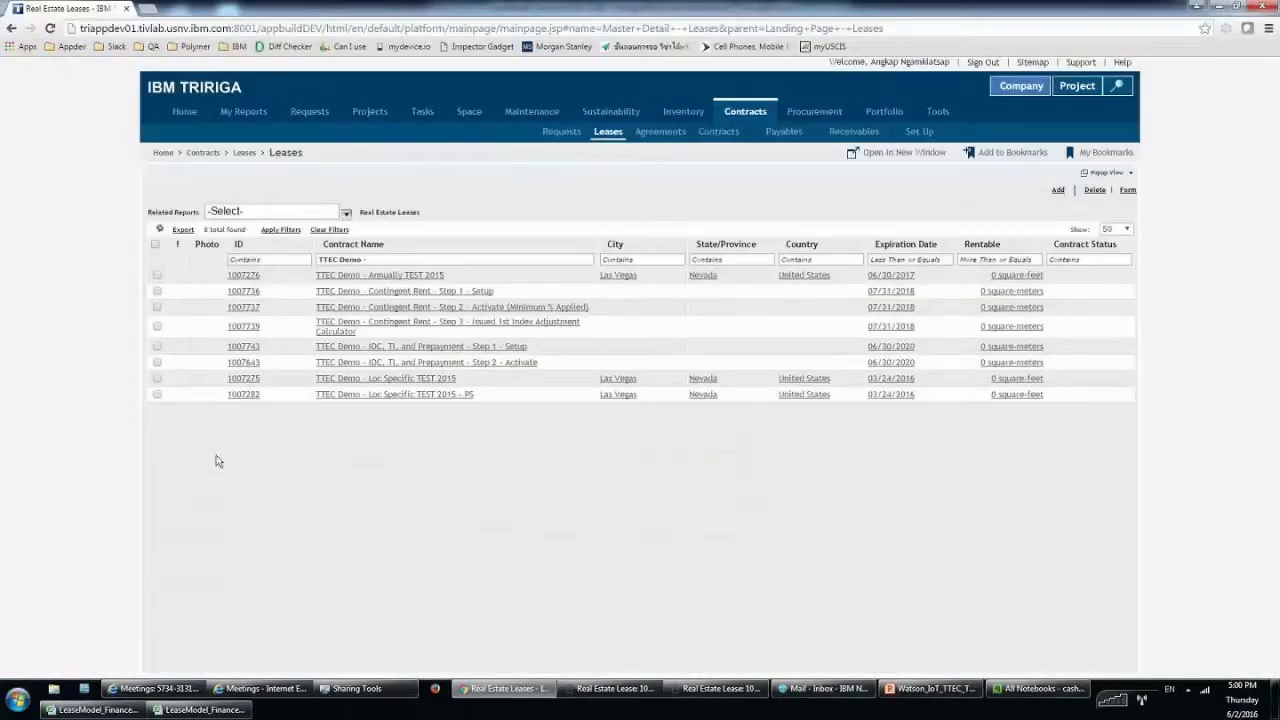
# Open lease 1007739's 08/01/2010 index adjustment calculator from its Payment Processes.
pyautogui.click(545, 327)
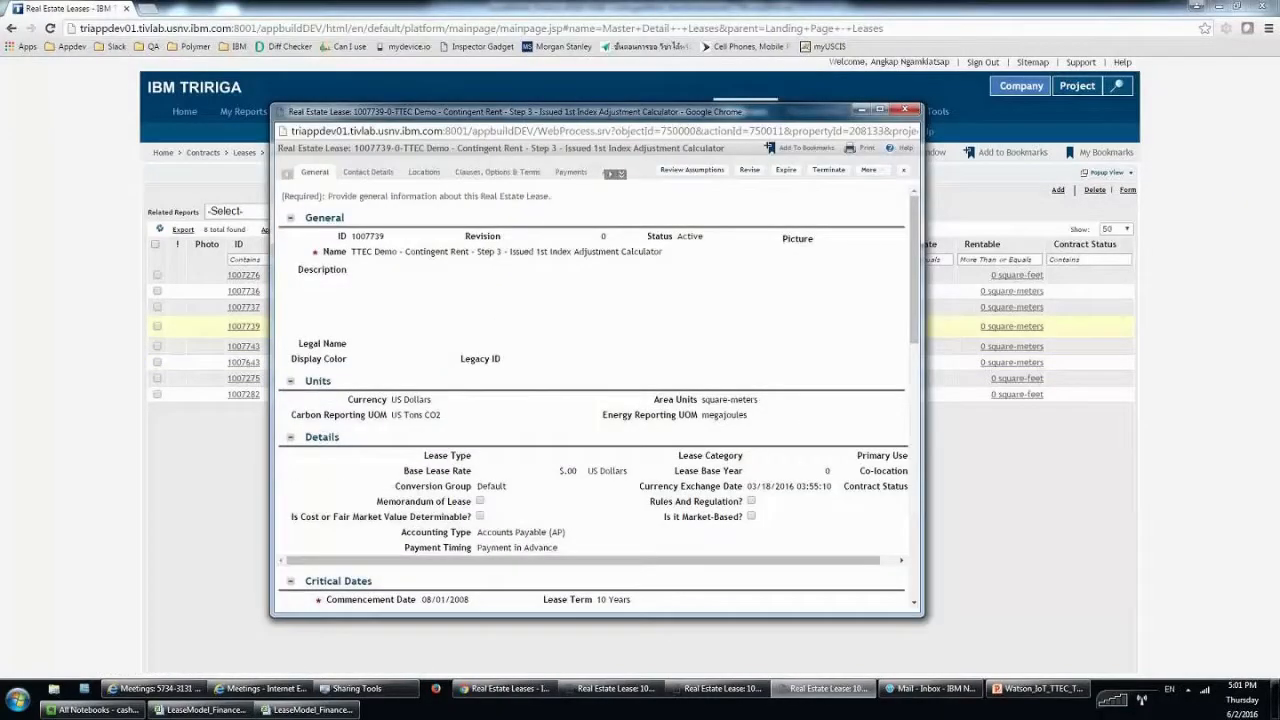
pyautogui.doubleClick(315, 111)
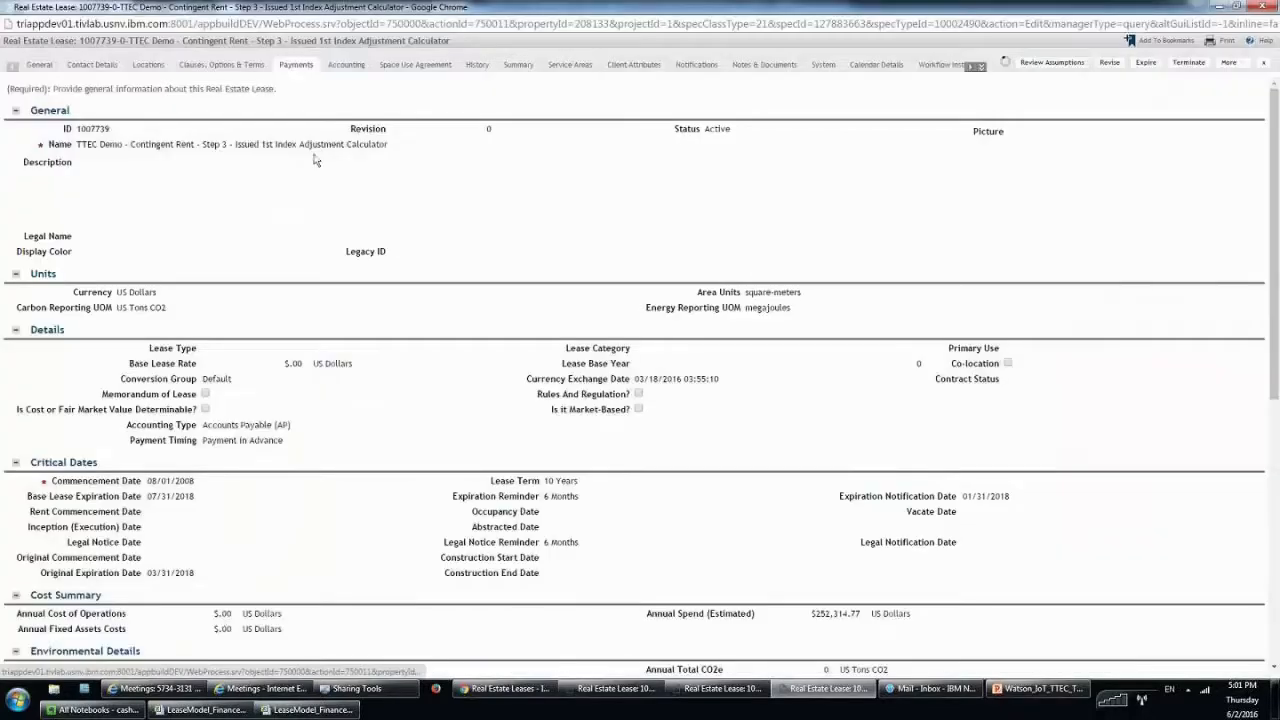
pyautogui.click(262, 168)
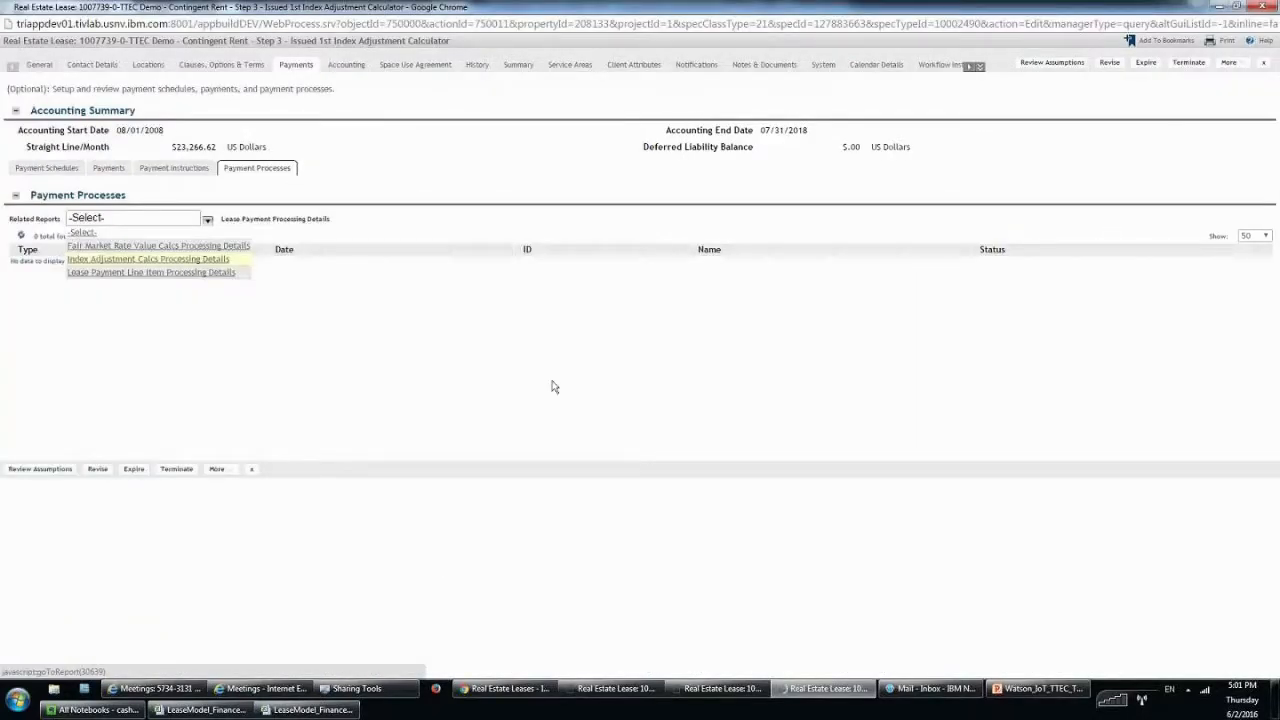
pyautogui.press('Return')
pyautogui.click(403, 290)
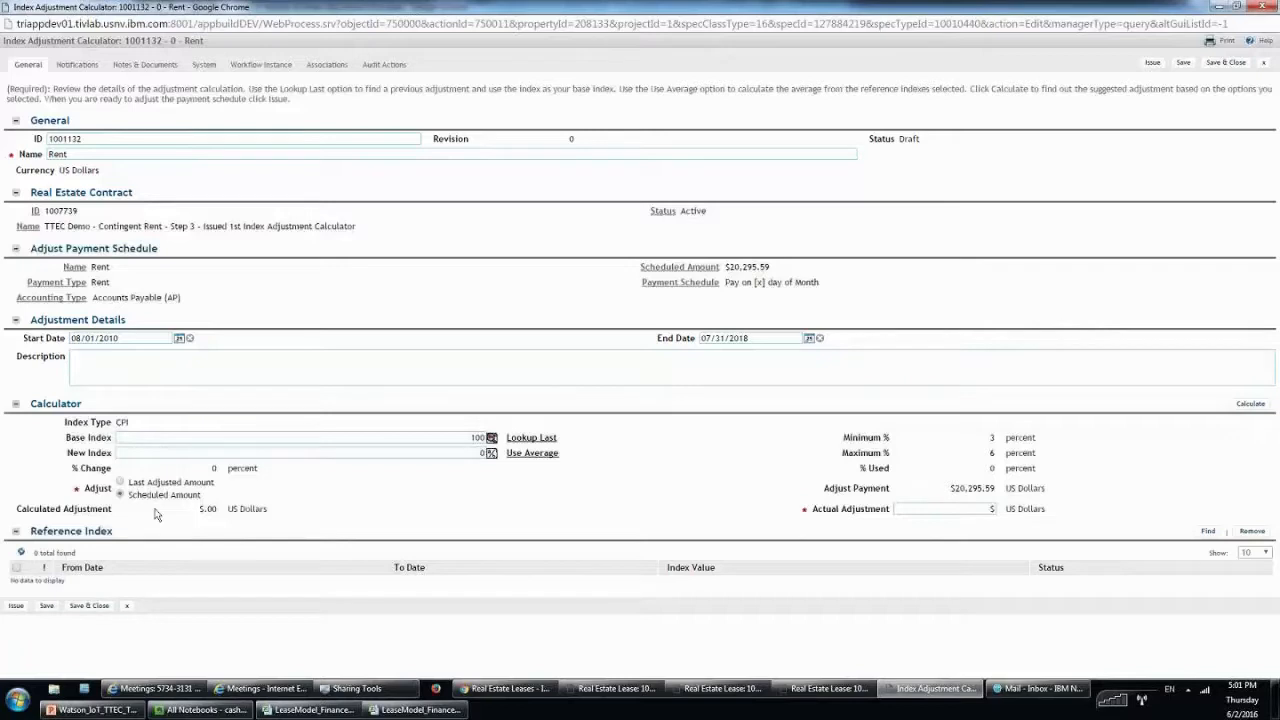
# Base the adjustment on Last Adjusted Amount, set New Index to 105, and calculate.
pyautogui.moveTo(164, 502); pyautogui.dragTo(111, 497)
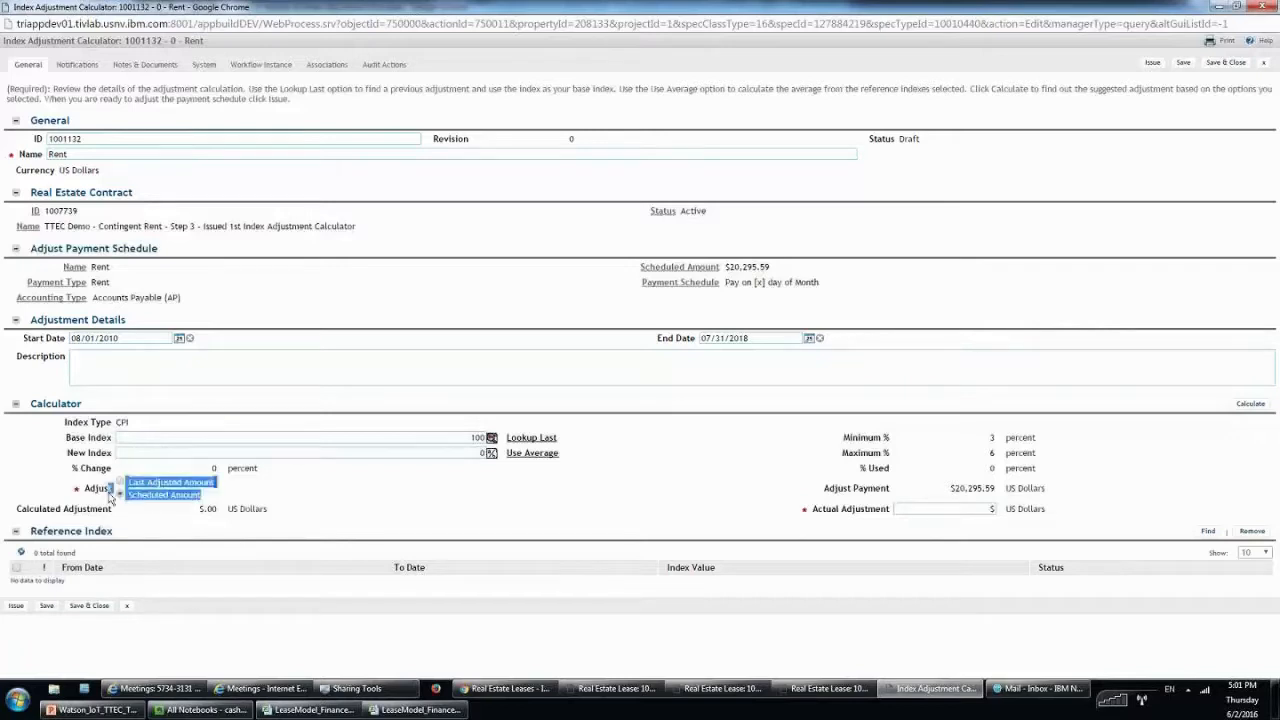
pyautogui.click(111, 497)
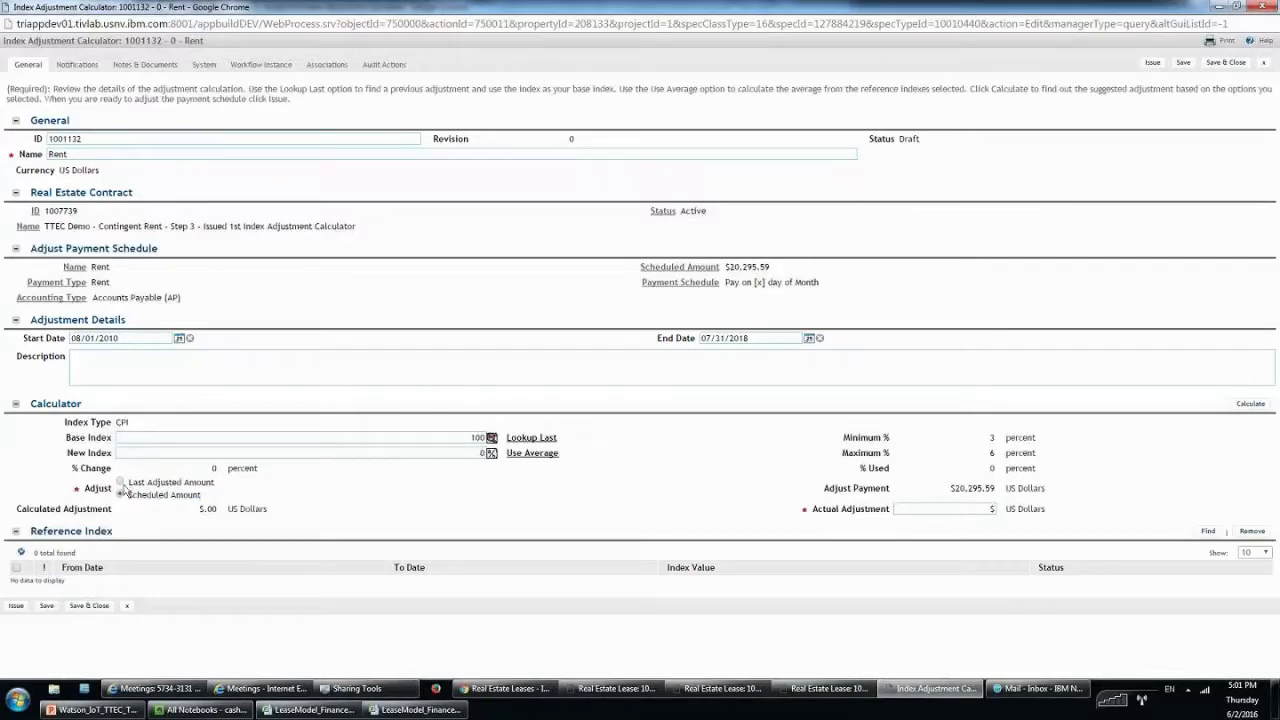
pyautogui.click(120, 483)
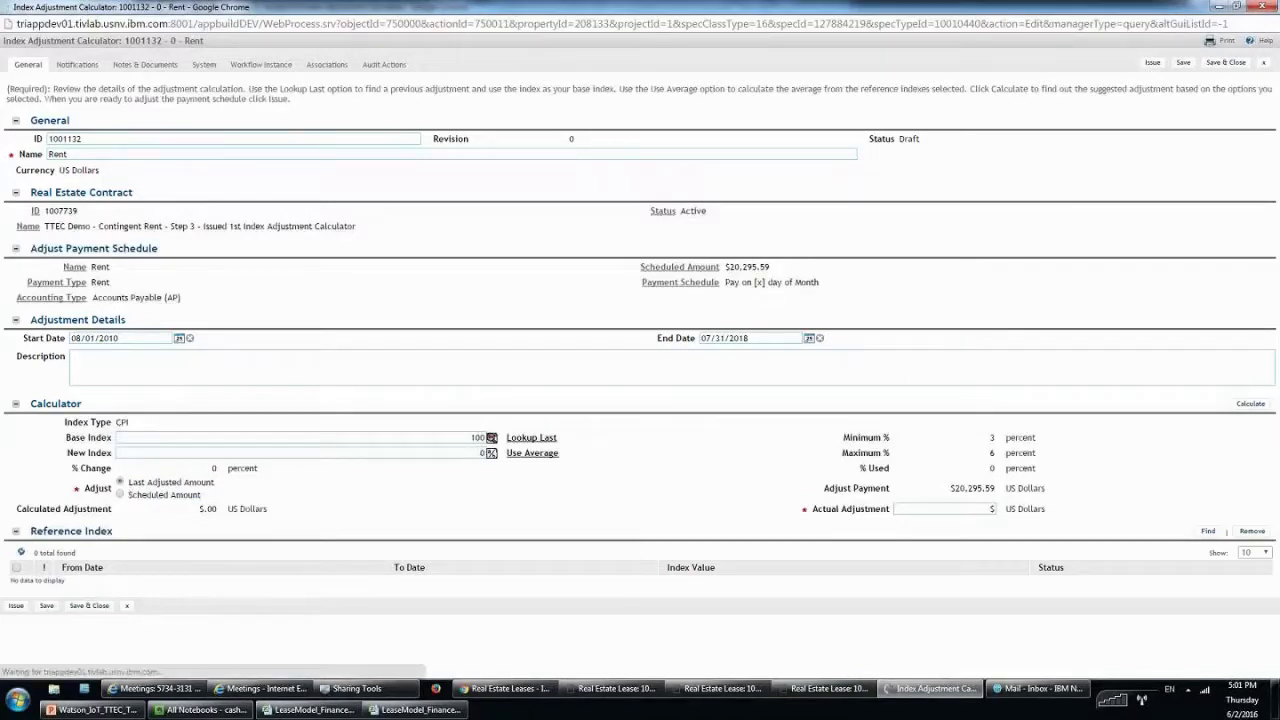
pyautogui.click(480, 453)
pyautogui.write('105')
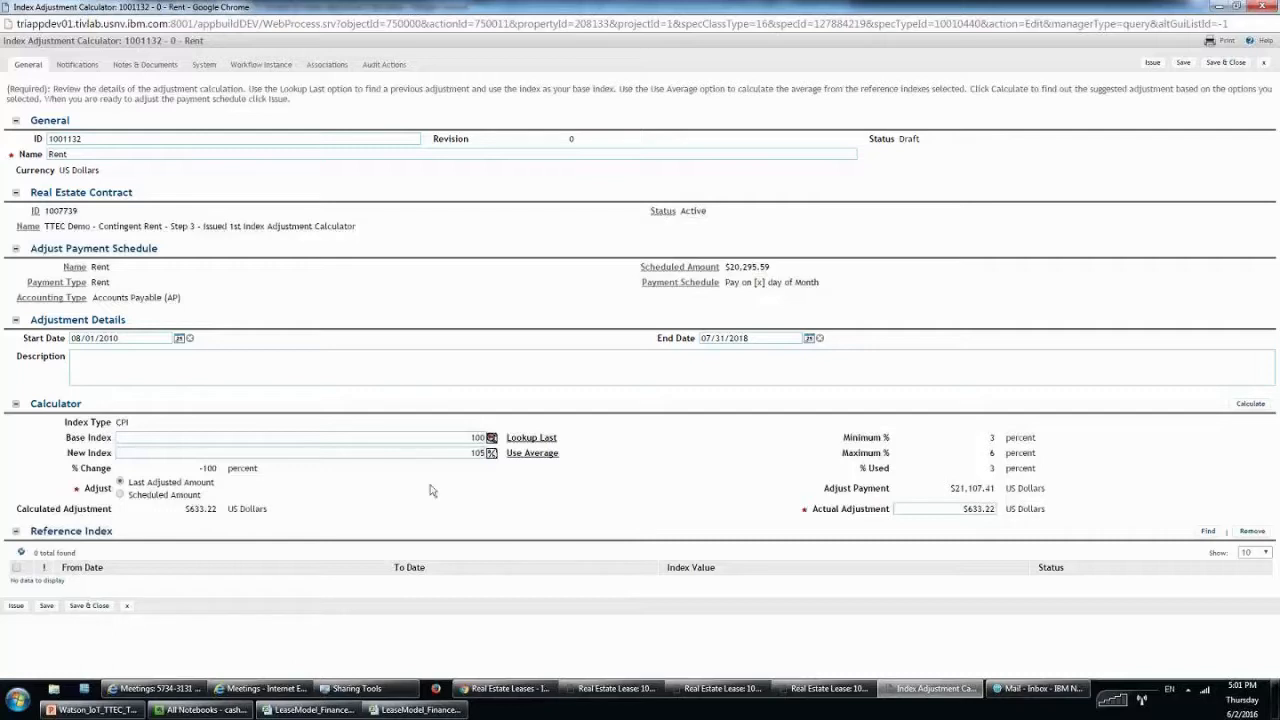
pyautogui.tripleClick(131, 482)
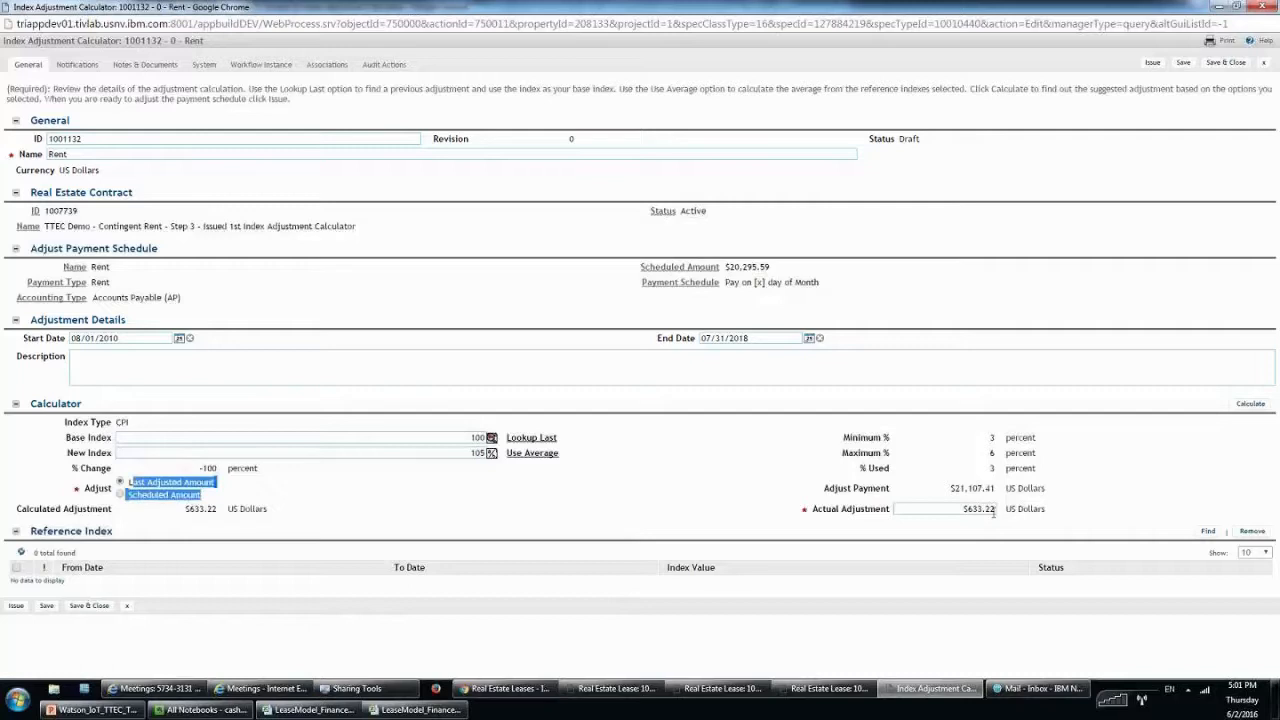
pyautogui.click(1240, 404)
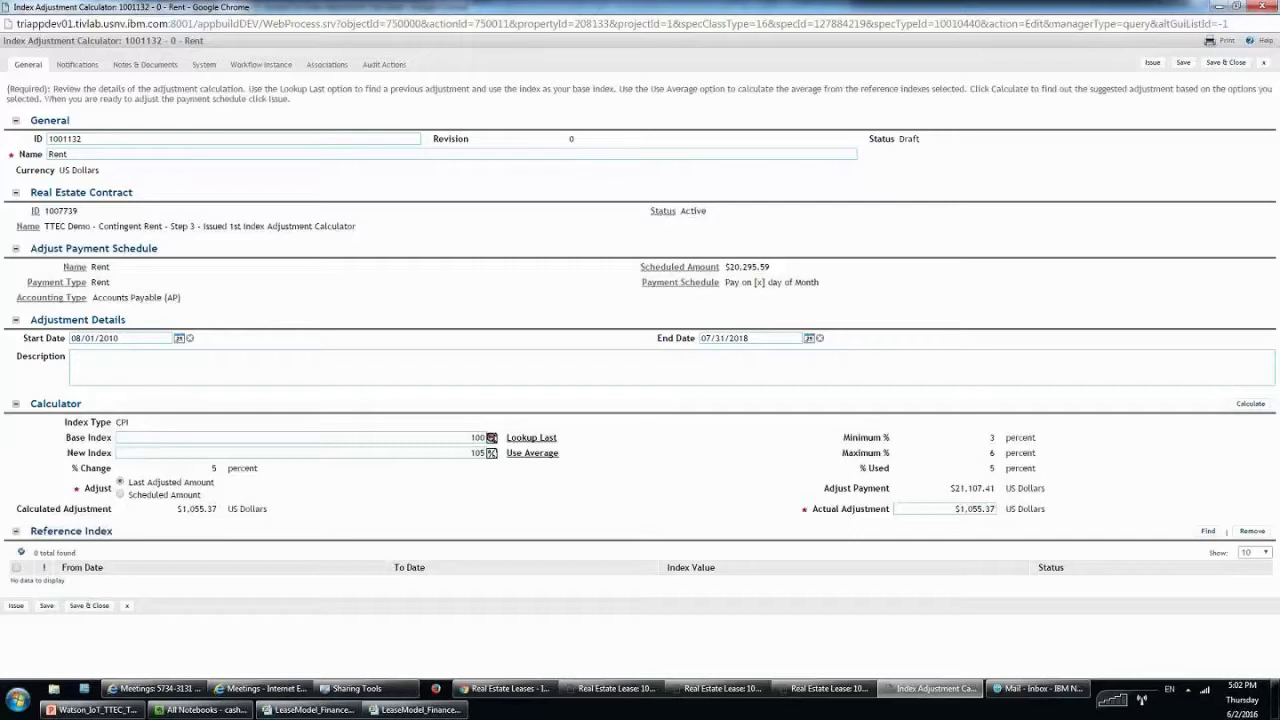
# Point out the $1,055.37 actual adjustment, then close the calculator without saving.
pyautogui.moveTo(951, 510); pyautogui.dragTo(996, 510)
pyautogui.click(222, 504)
pyautogui.moveTo(226, 503); pyautogui.dragTo(138, 496)
pyautogui.click(289, 491)
pyautogui.moveTo(222, 485); pyautogui.dragTo(121, 491)
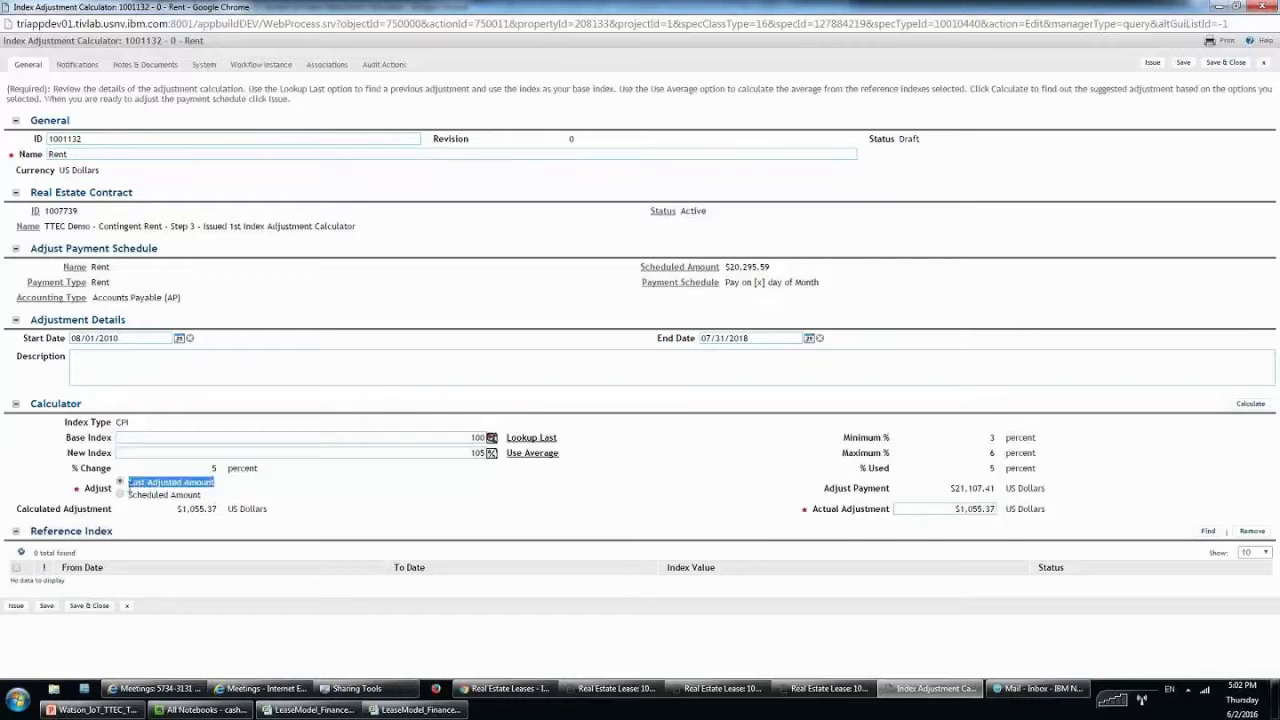
pyautogui.click(339, 511)
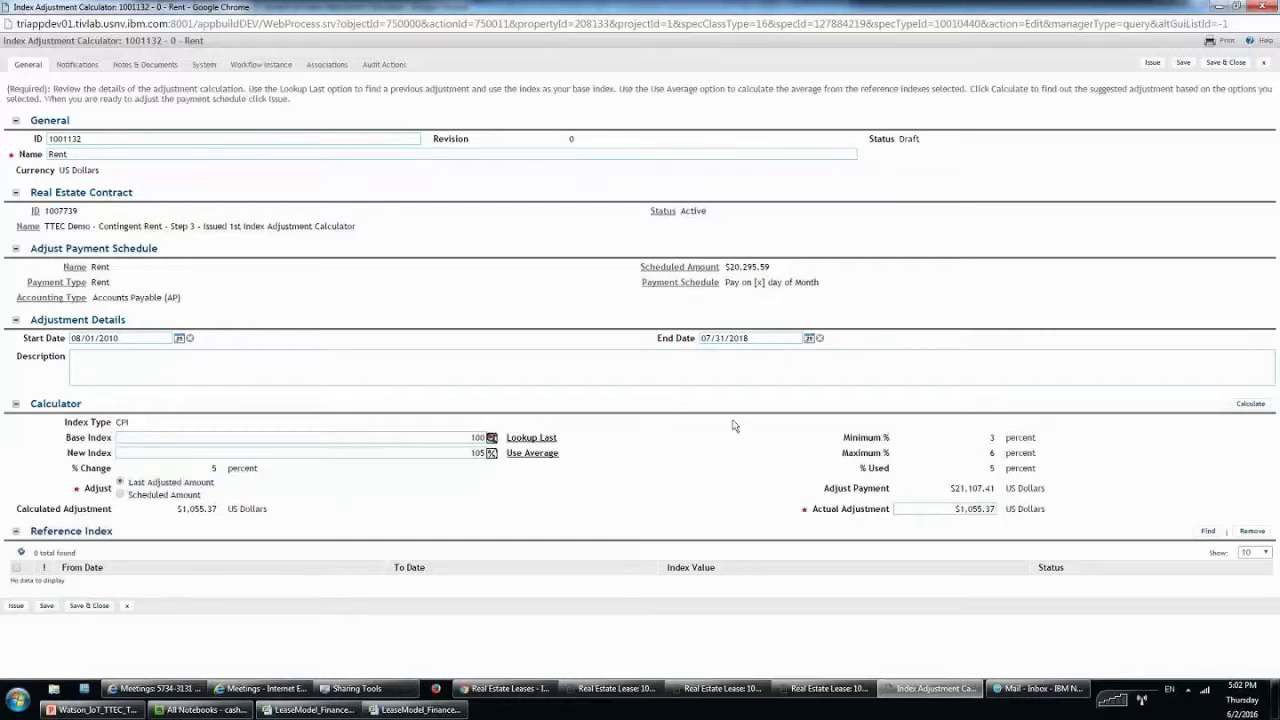
pyautogui.click(1272, 8)
pyautogui.click(648, 118)
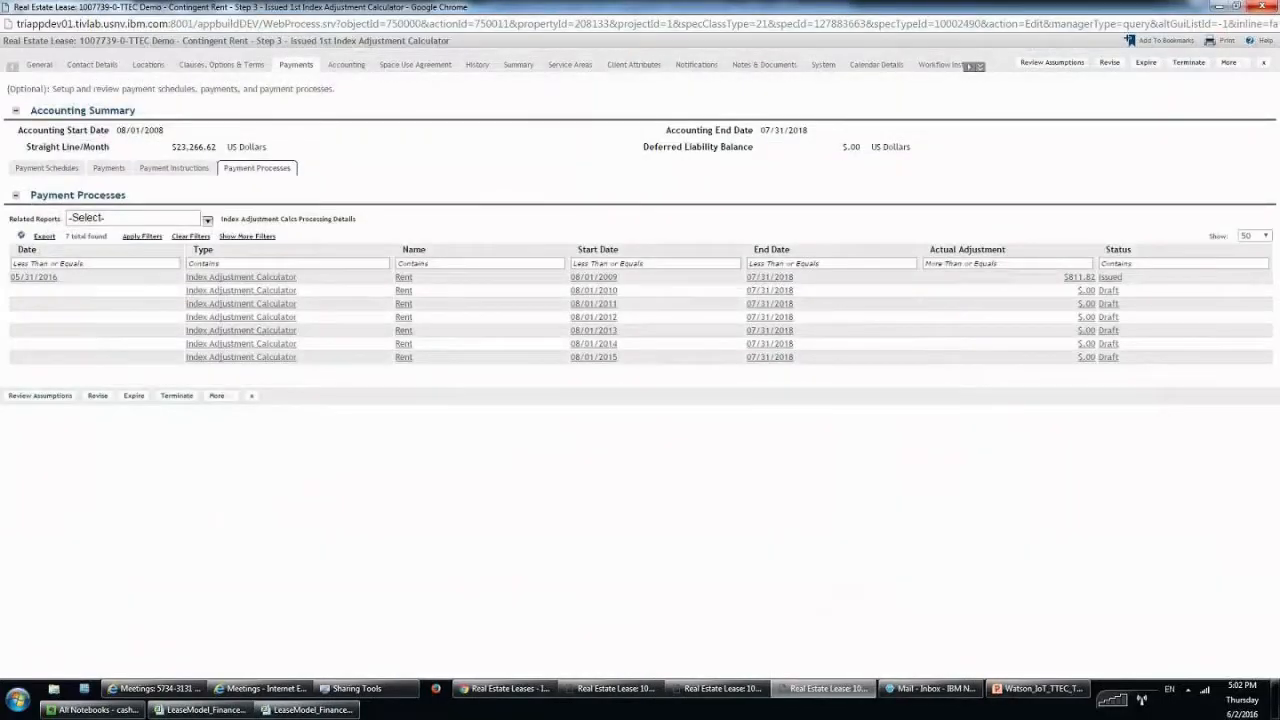
# Close both open lease windows unsaved, leaving only the Real Estate Leases list.
pyautogui.hotkey('ctrl', 'w')
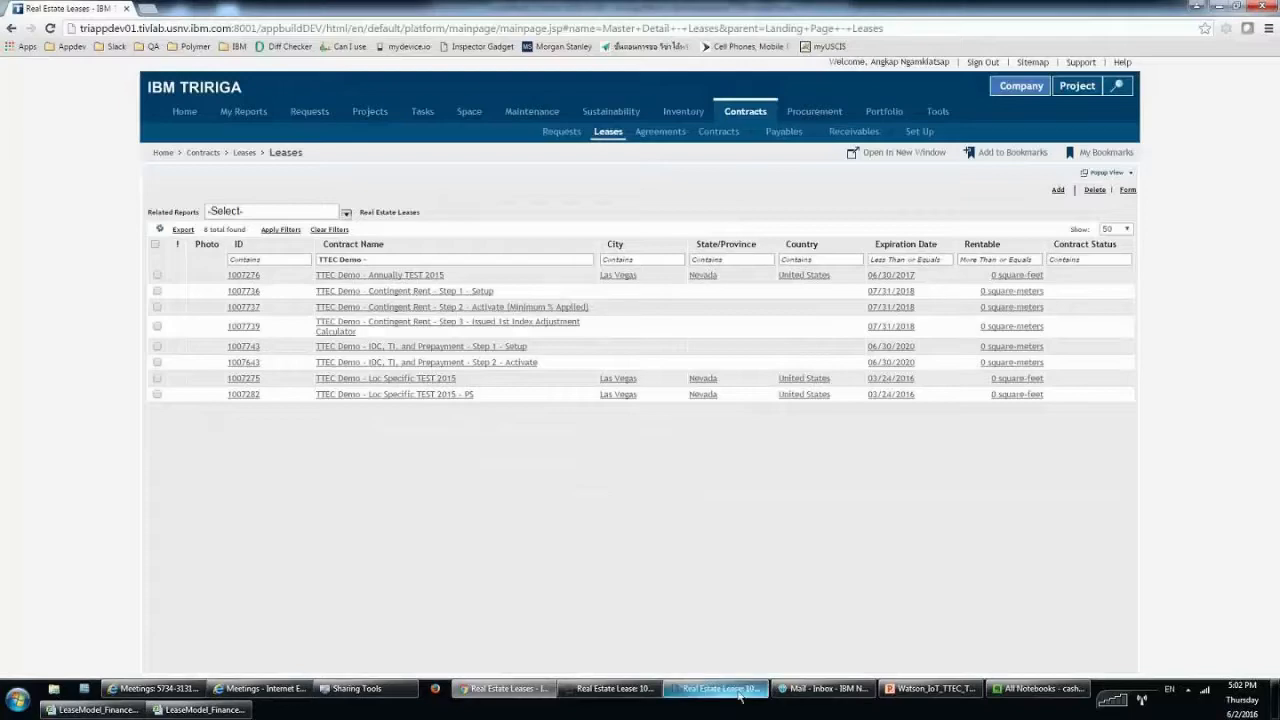
pyautogui.rightClick(632, 692)
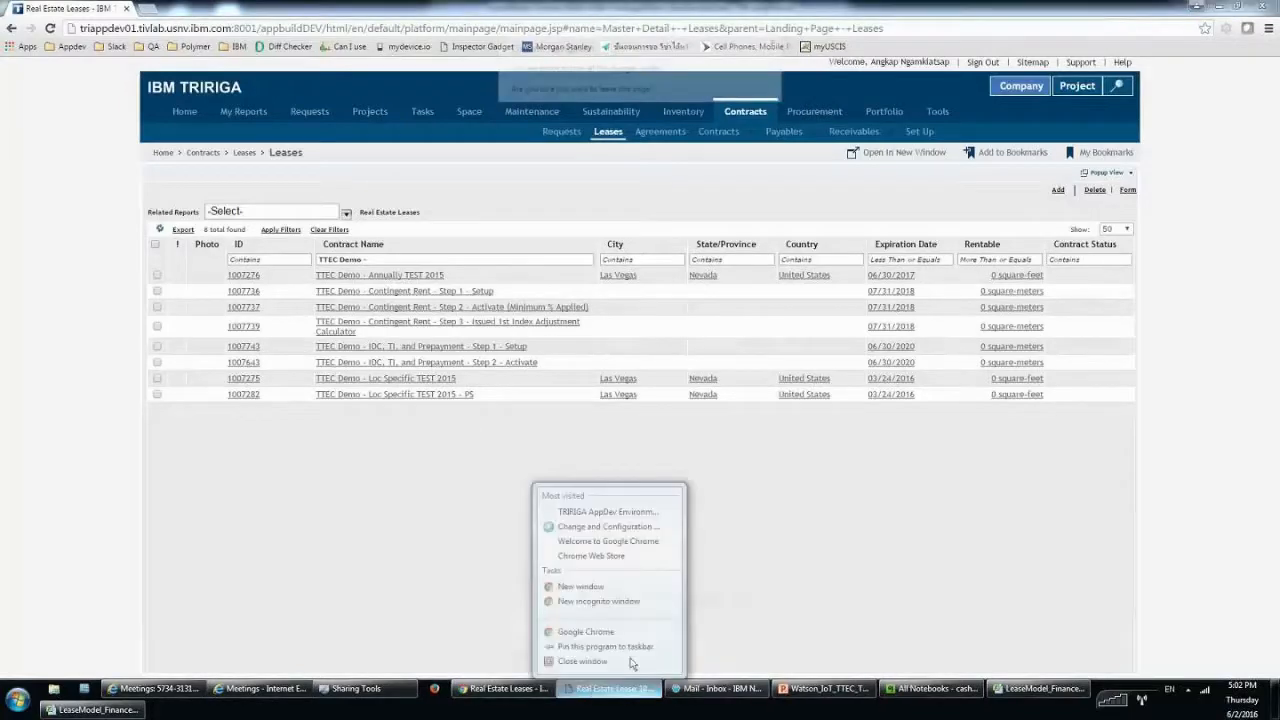
pyautogui.click(630, 661)
pyautogui.click(647, 138)
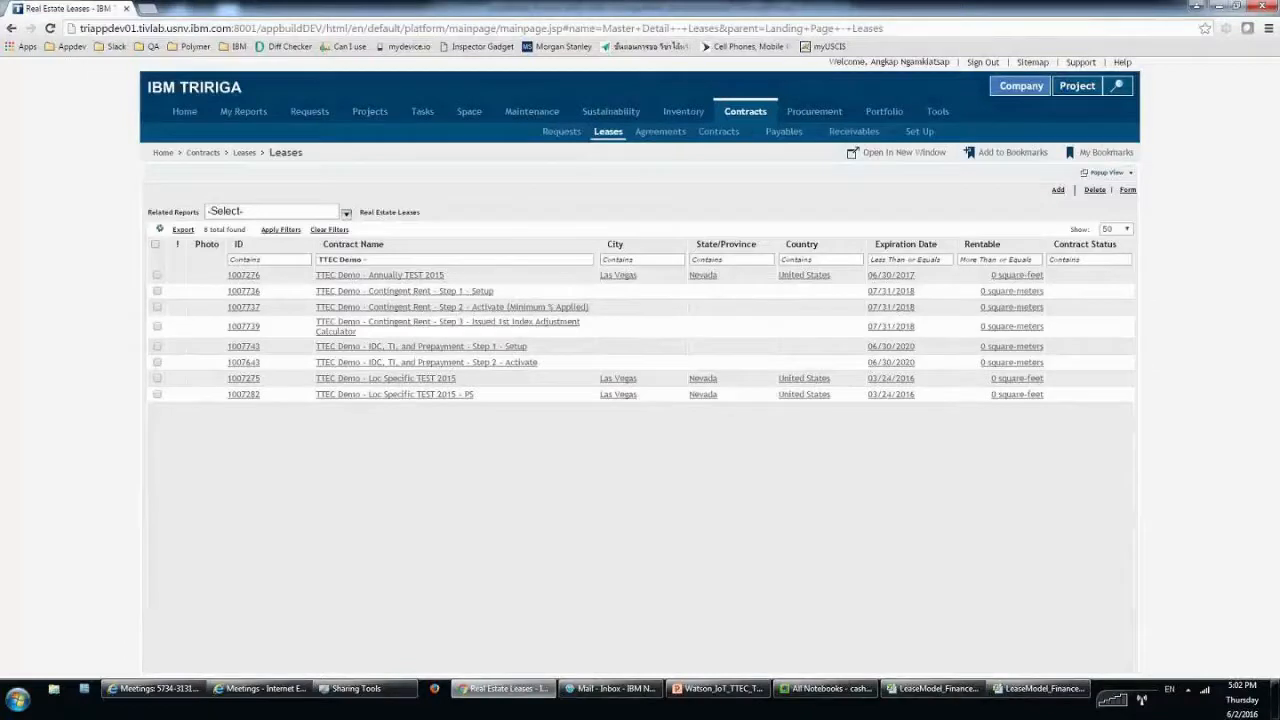
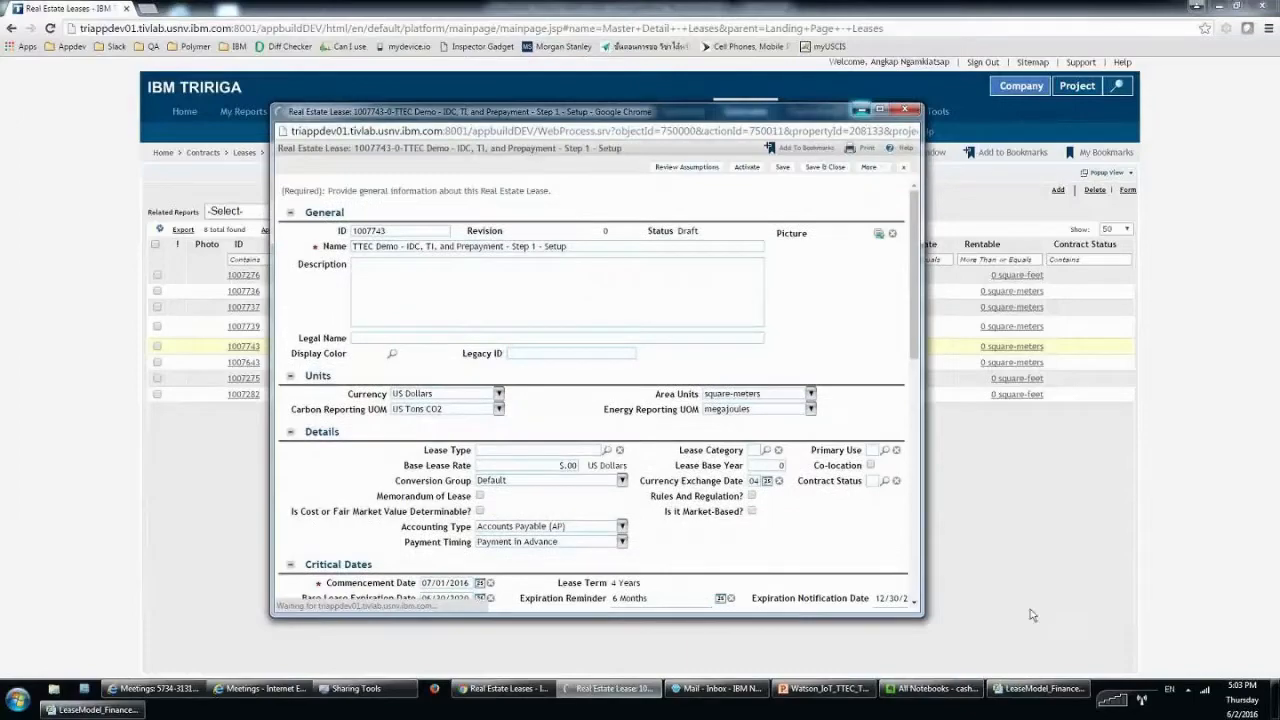
# In the lease model, check the row 25 amortization and row 26 net equity formulas, glancing at A. FLI Calcs.
pyautogui.click(110, 709)
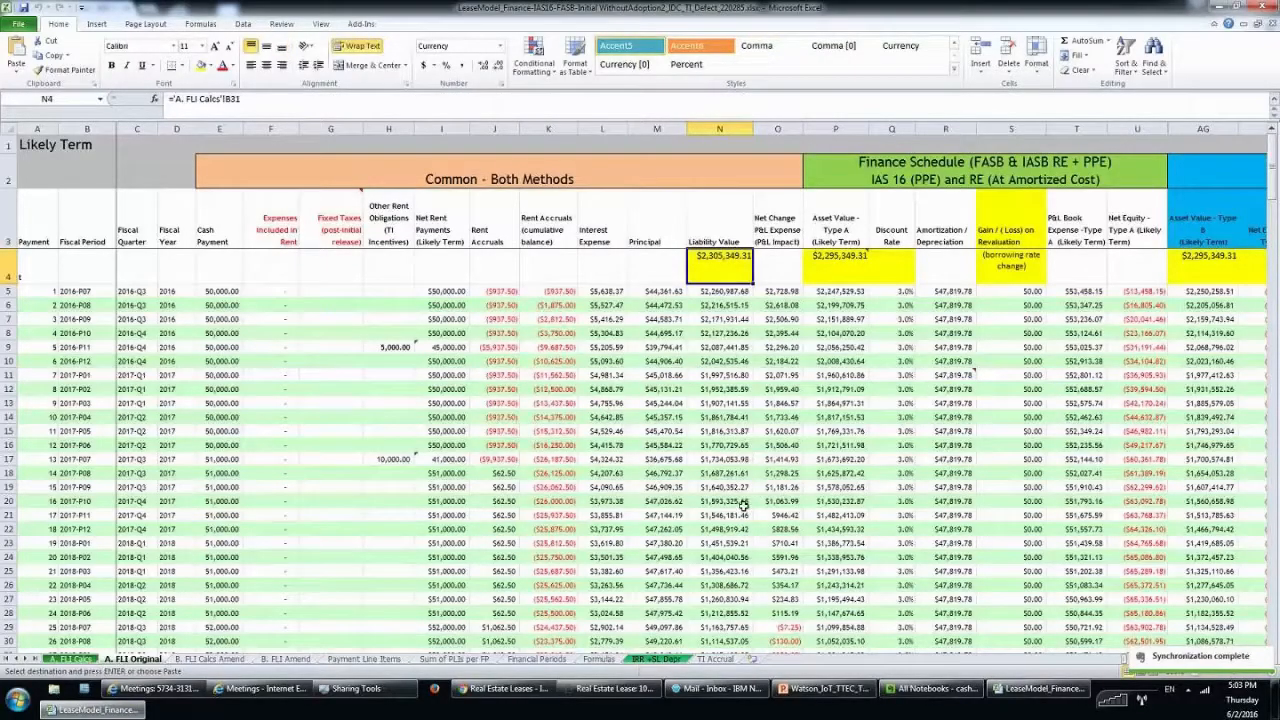
pyautogui.click(1122, 586)
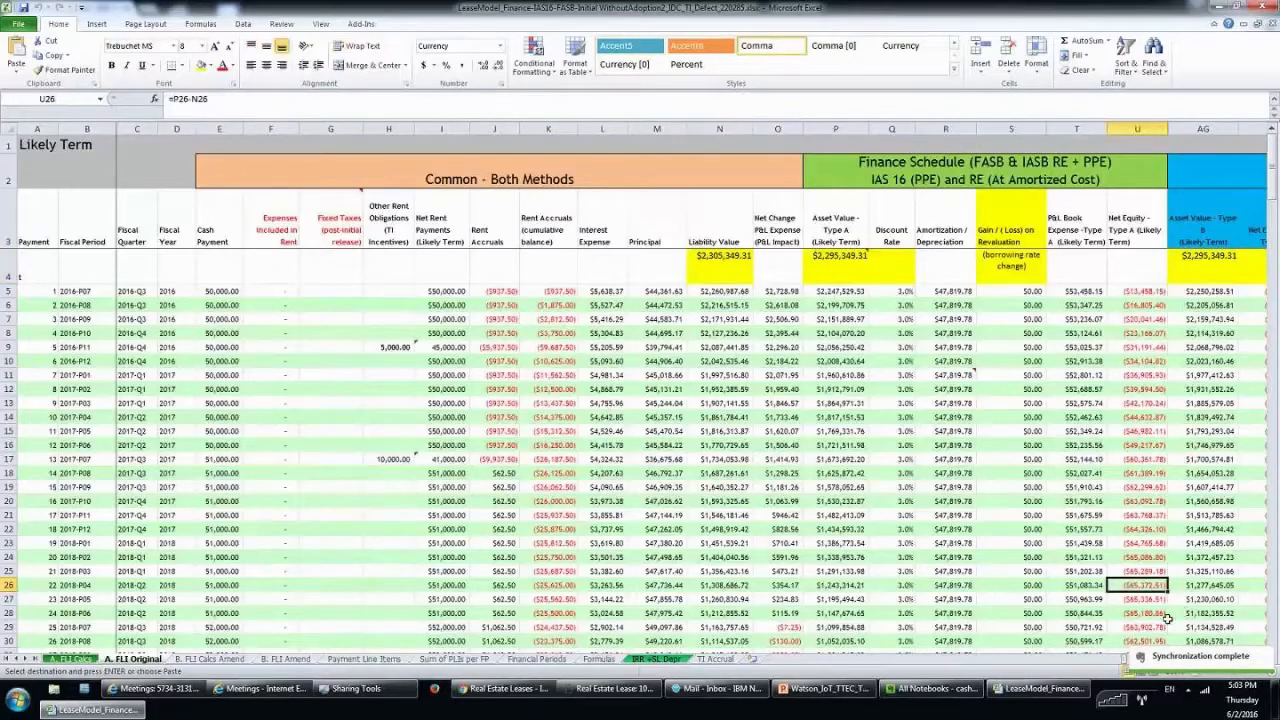
pyautogui.click(925, 575)
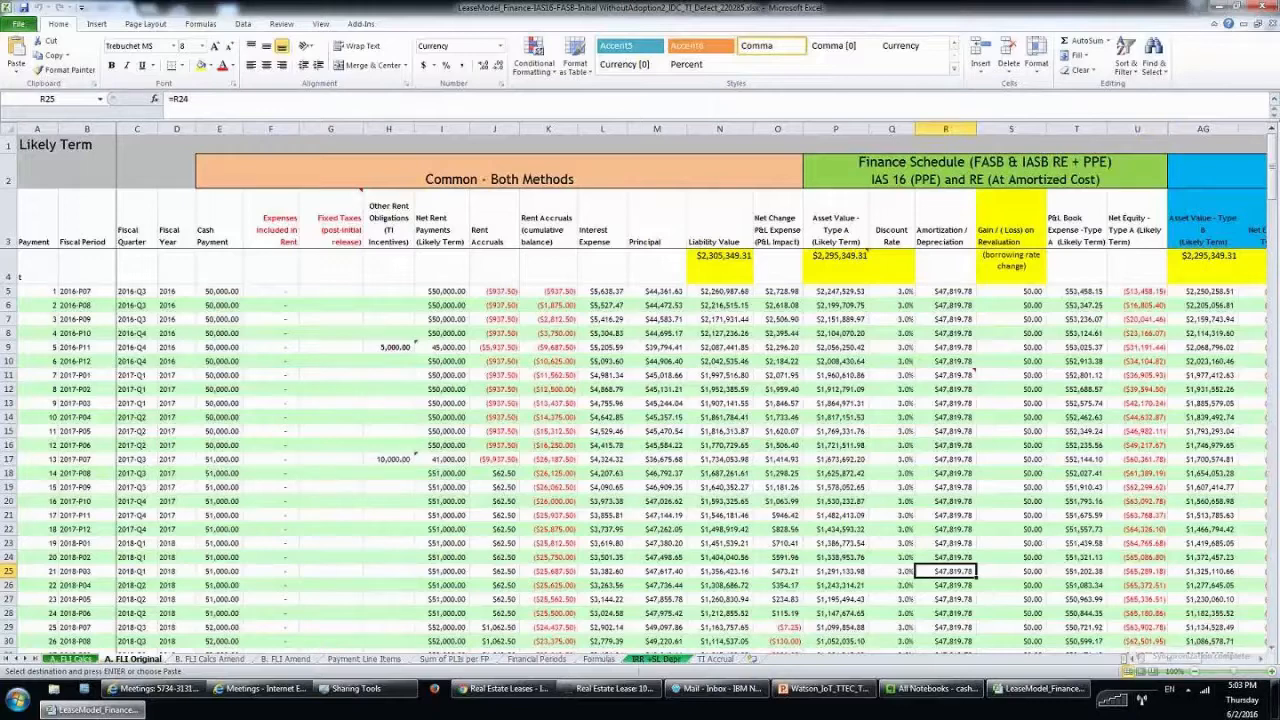
pyautogui.click(330, 489)
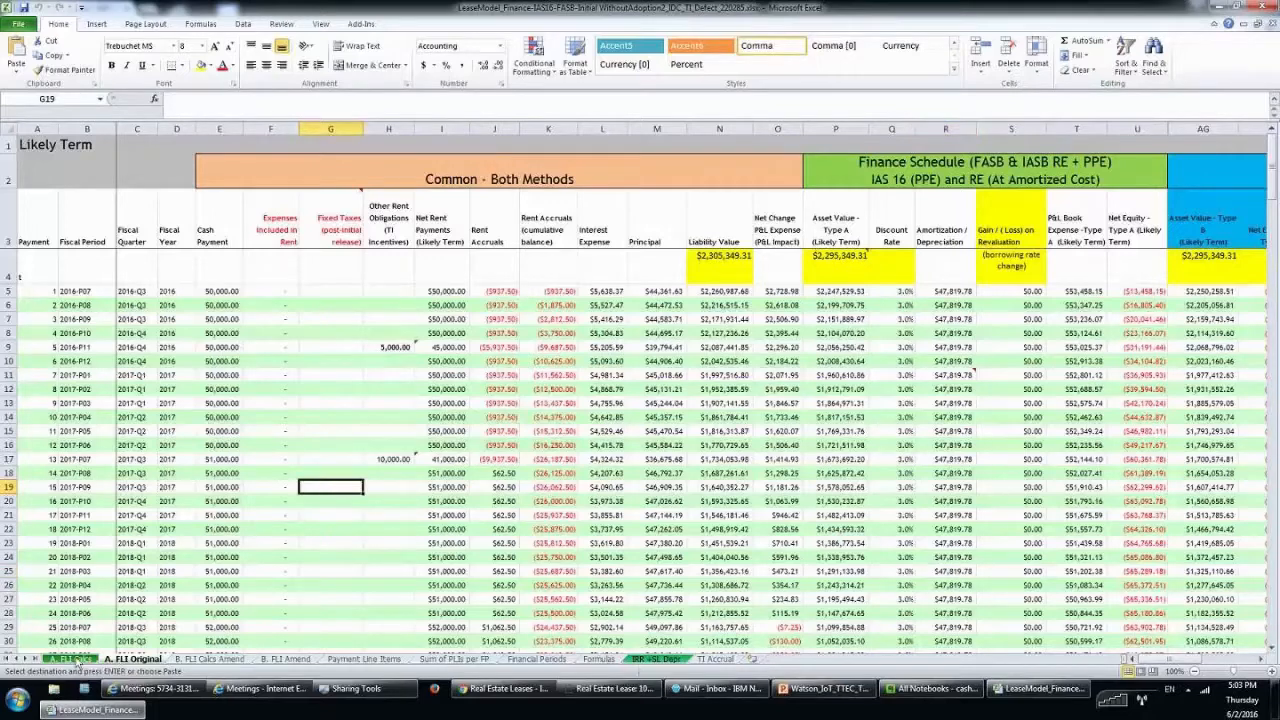
pyautogui.click(70, 659)
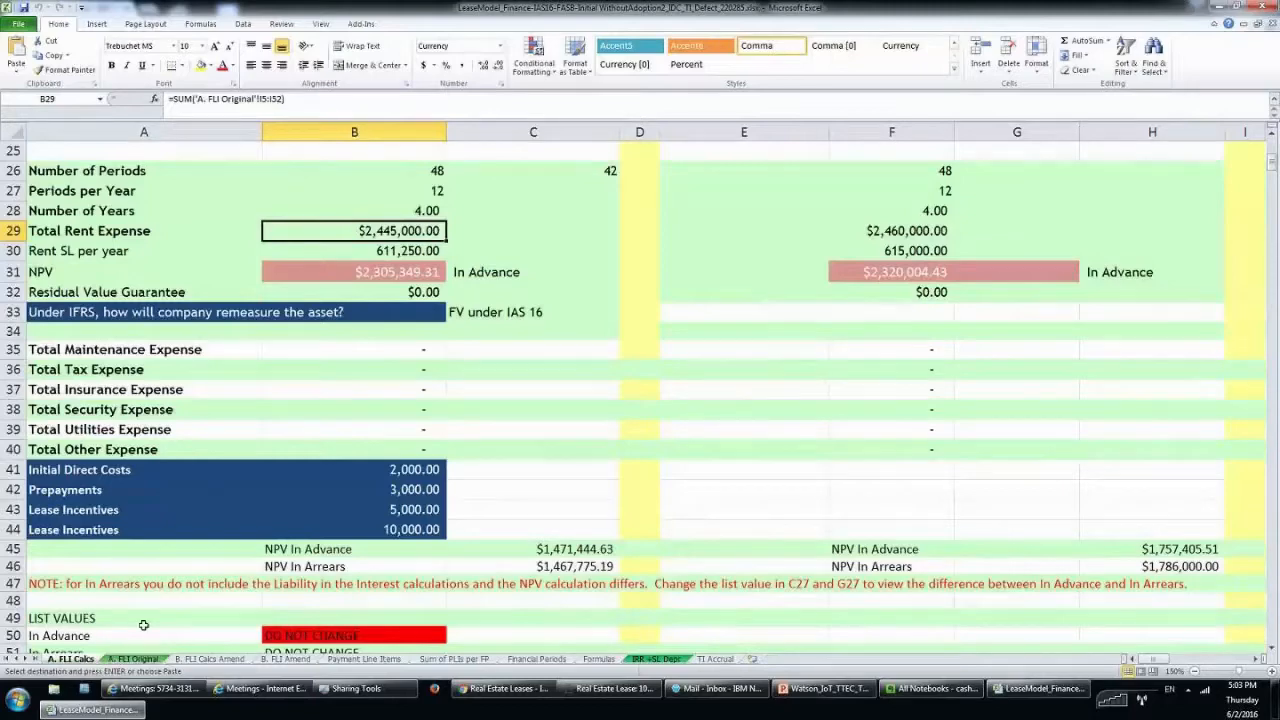
pyautogui.click(138, 659)
pyautogui.click(88, 291)
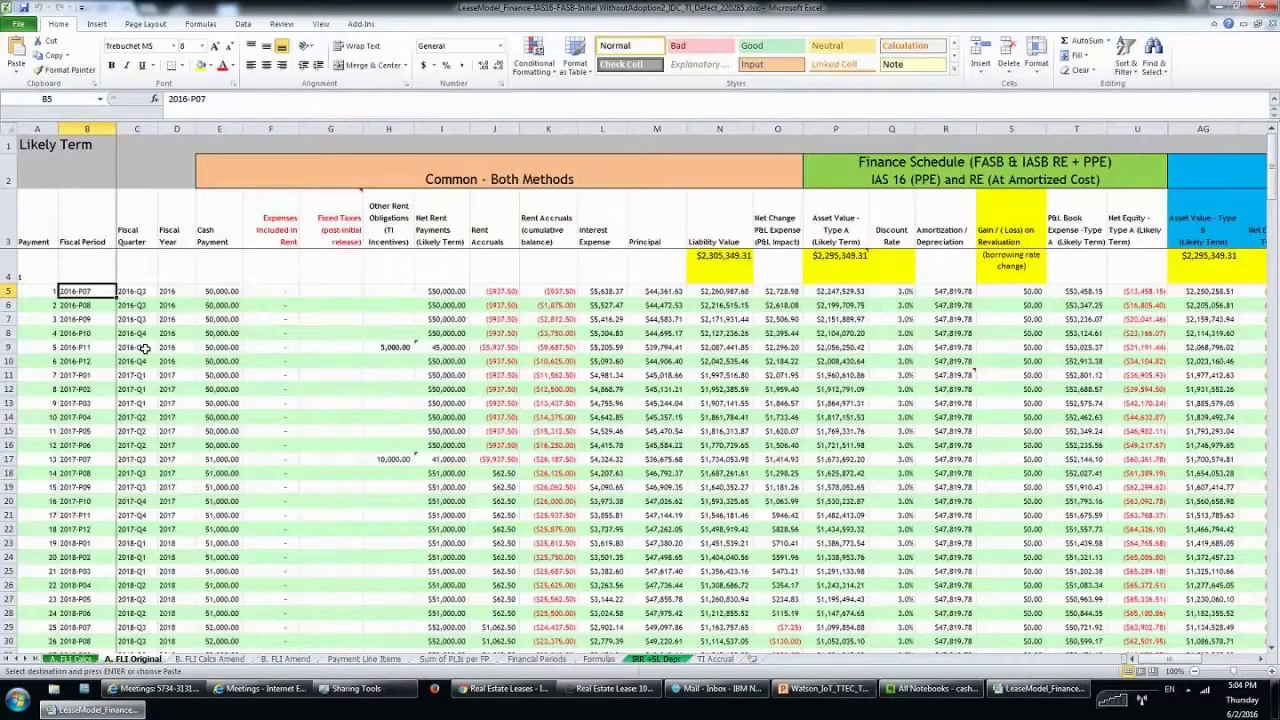
pyautogui.scroll(-9, 145, 347)
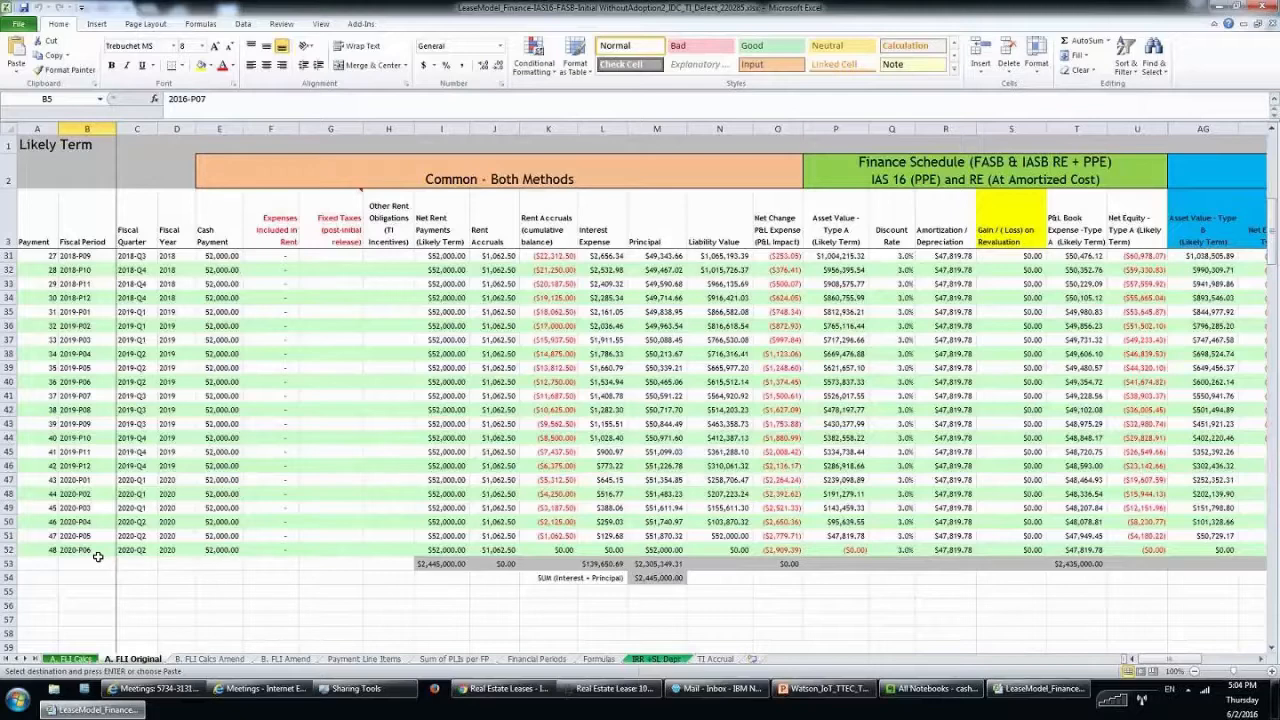
pyautogui.scroll(9, 213, 451)
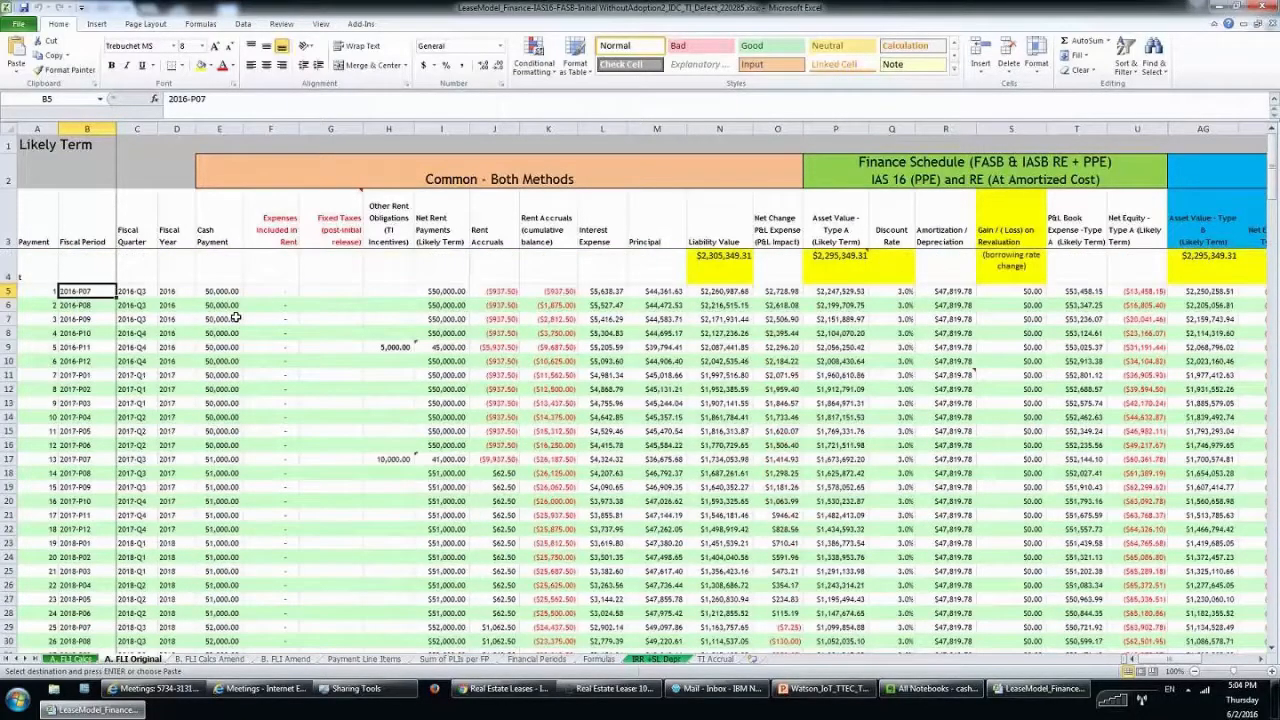
# Select the 50,000, 51,000 and 52,000 Cash Payment blocks in column E (from E5, E17, E29).
pyautogui.moveTo(232, 291); pyautogui.dragTo(234, 445)
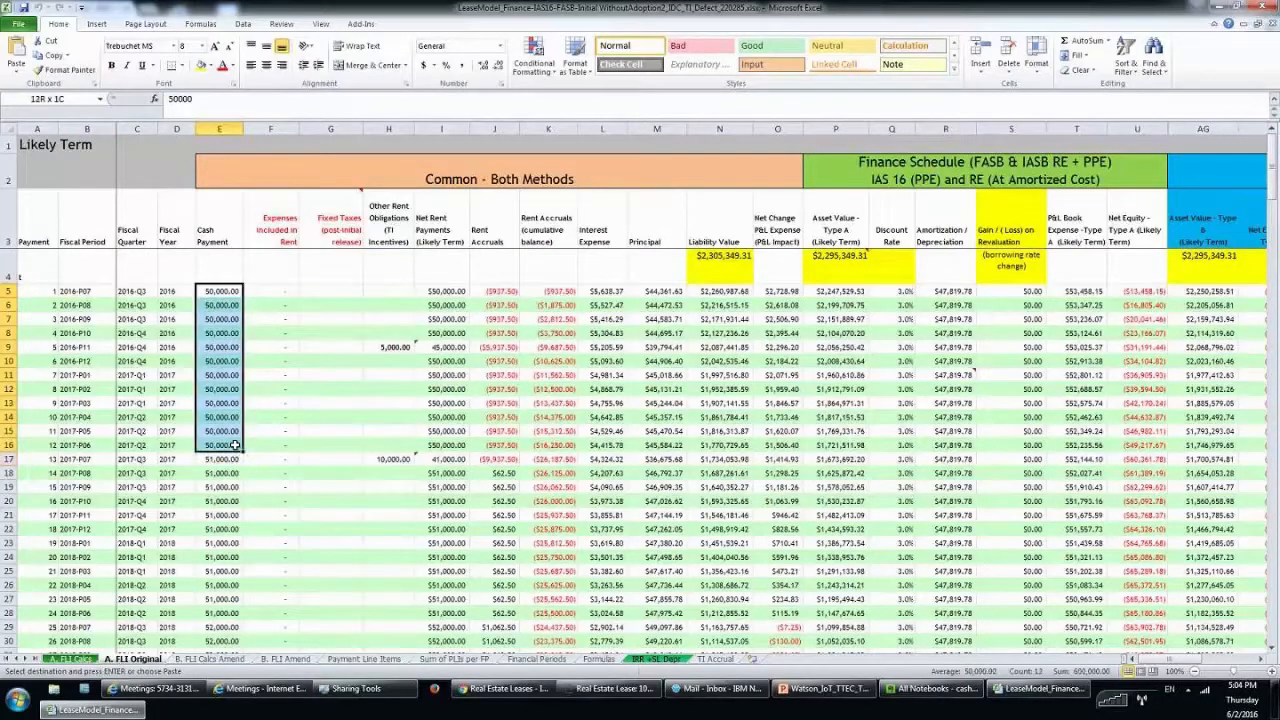
pyautogui.click(252, 355)
pyautogui.moveTo(220, 291); pyautogui.dragTo(220, 445)
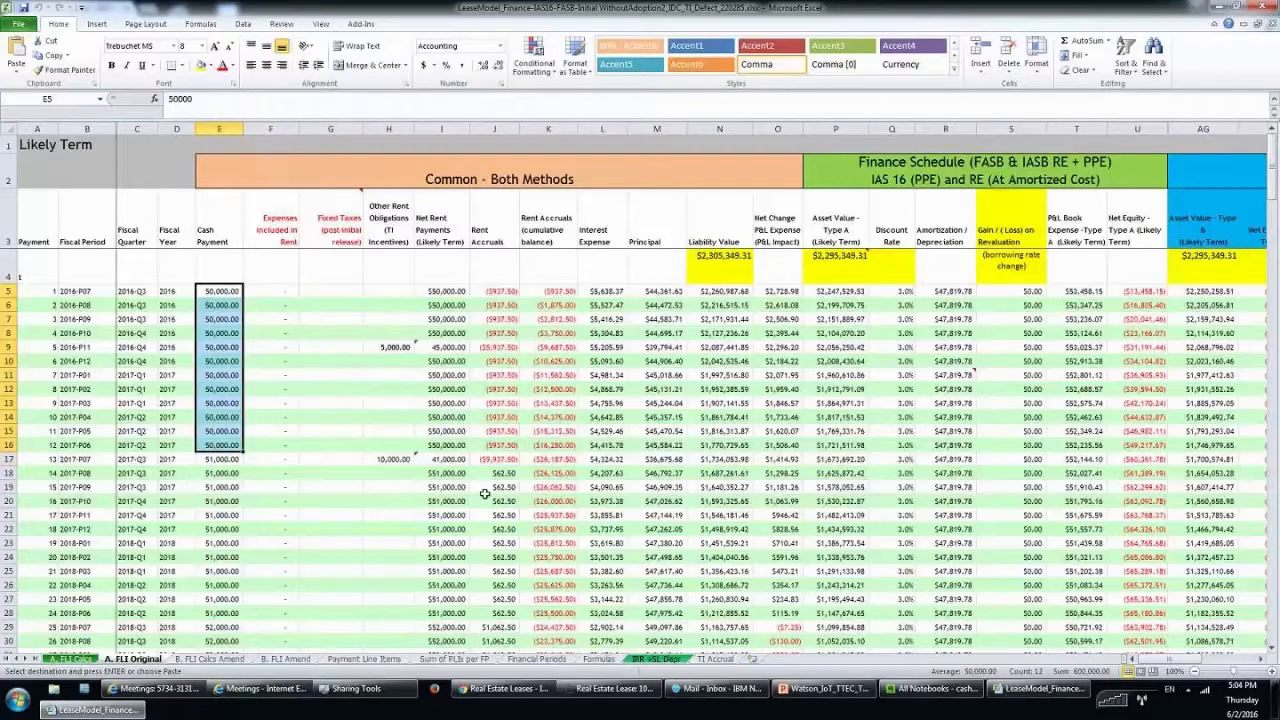
pyautogui.scroll(-1, 394, 496)
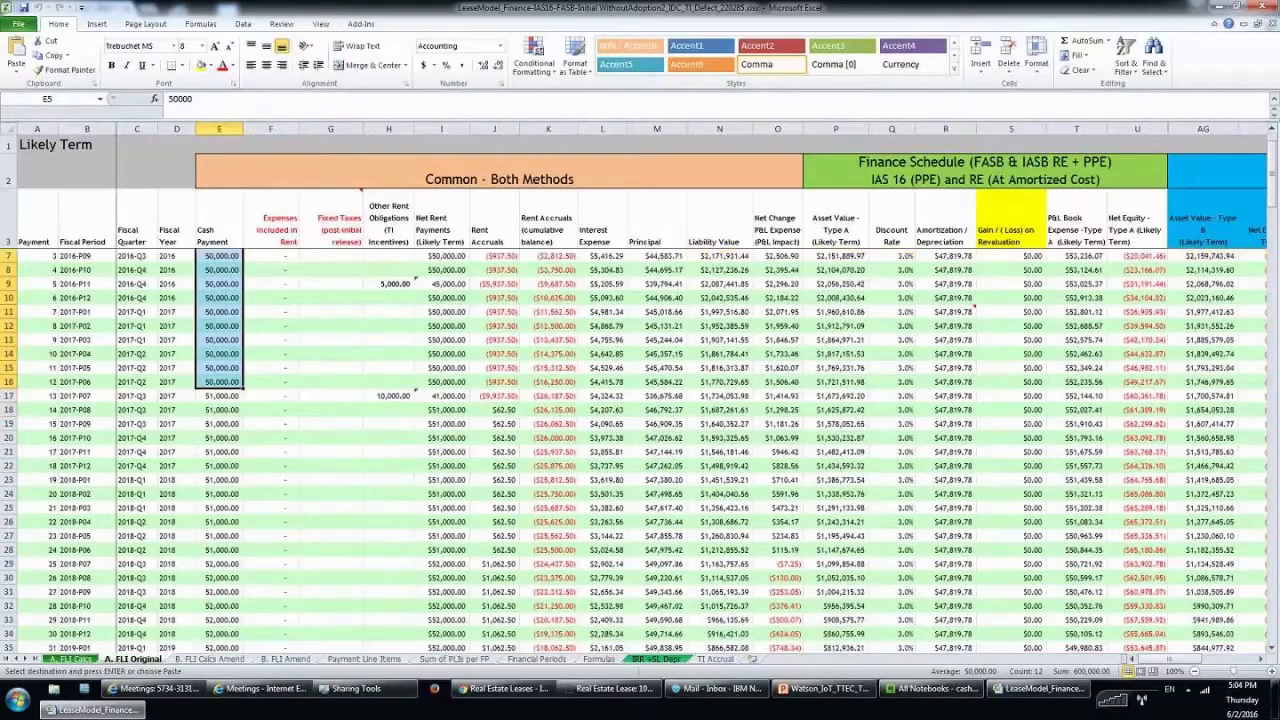
pyautogui.moveTo(236, 395); pyautogui.dragTo(221, 556)
pyautogui.scroll(-3, 238, 444)
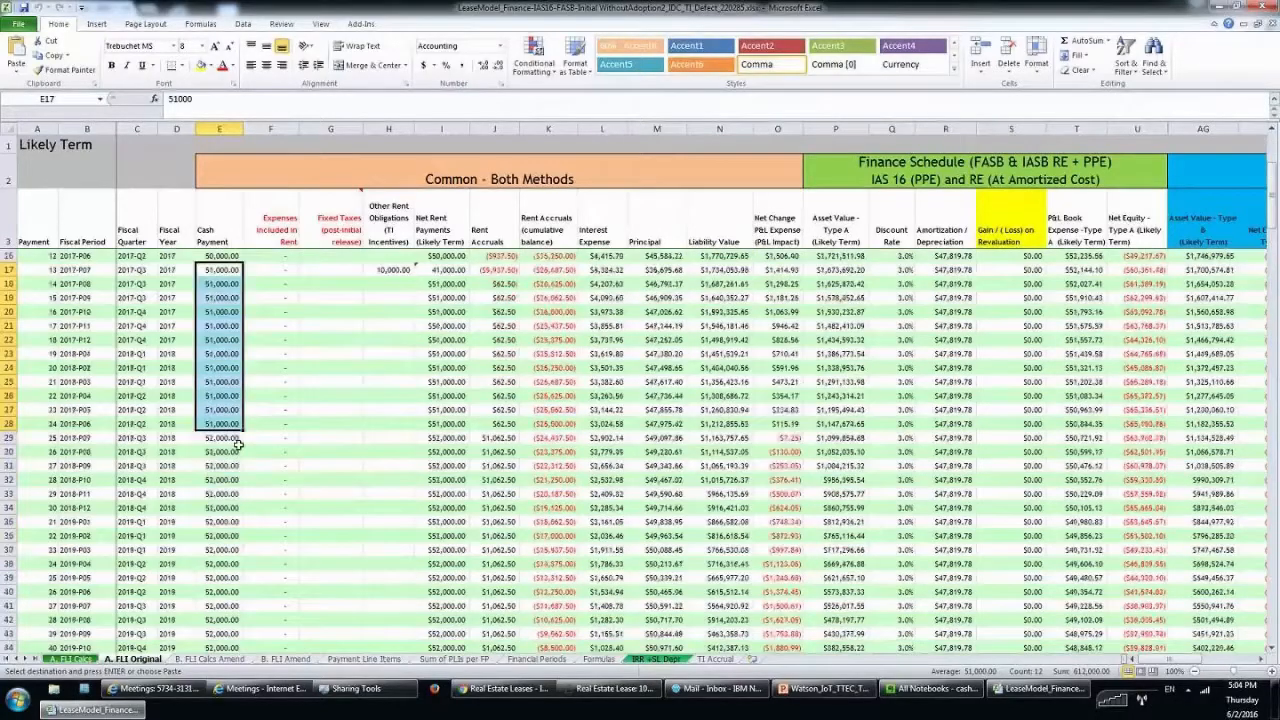
pyautogui.moveTo(235, 441); pyautogui.dragTo(211, 618)
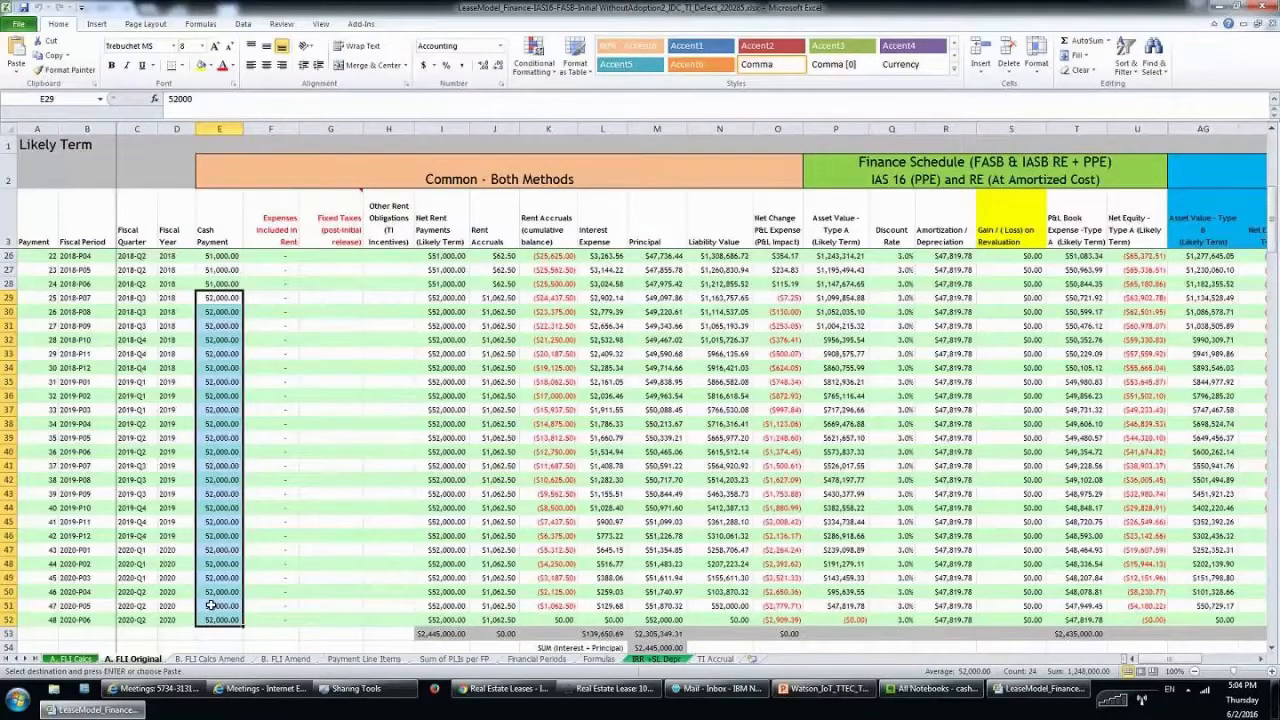
# On A. FLI Calcs, review Initial Direct Costs 2,000, Prepayments 3,000 and Lease Incentives 5,000 and 10,000.
pyautogui.click(73, 660)
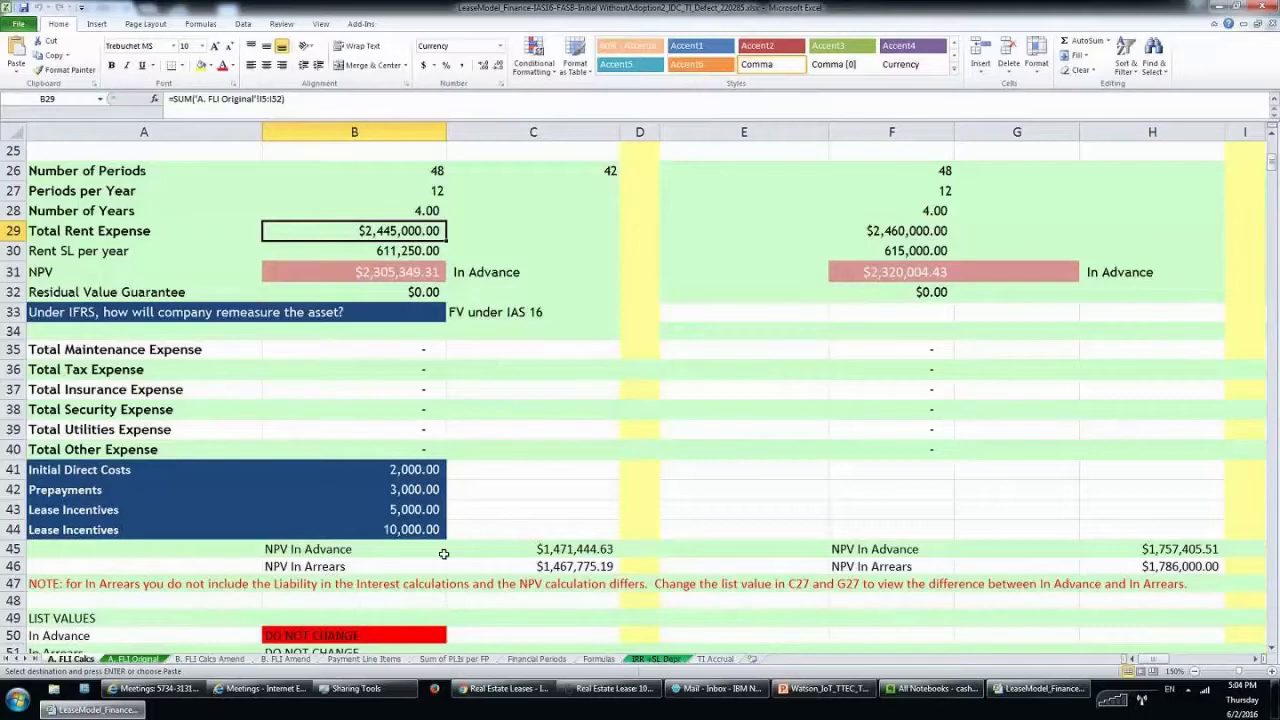
pyautogui.click(422, 469)
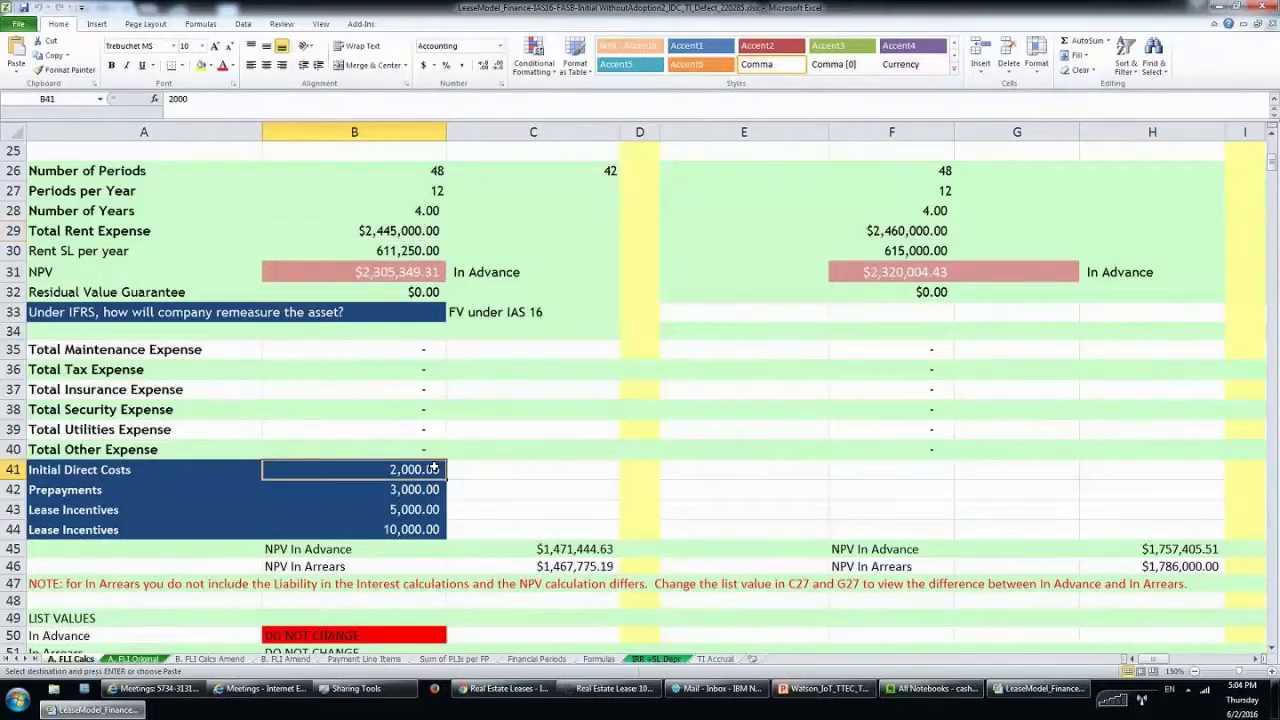
pyautogui.press('Down')
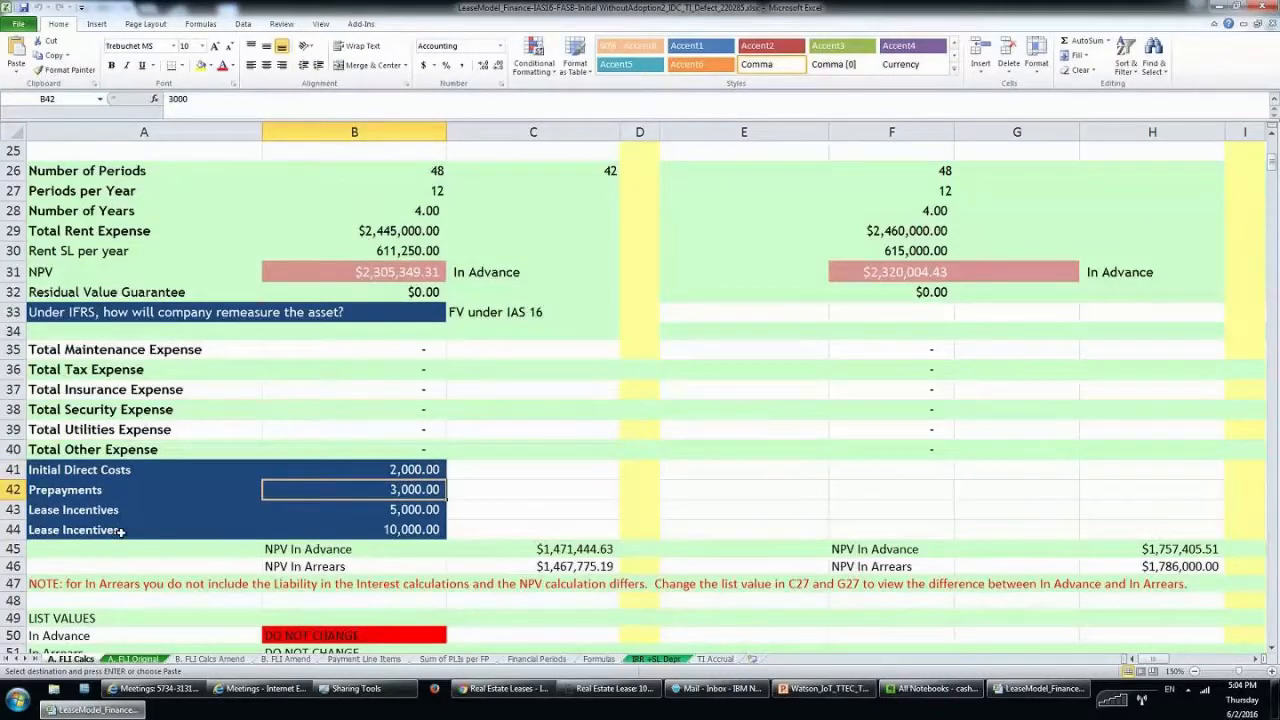
pyautogui.click(422, 512)
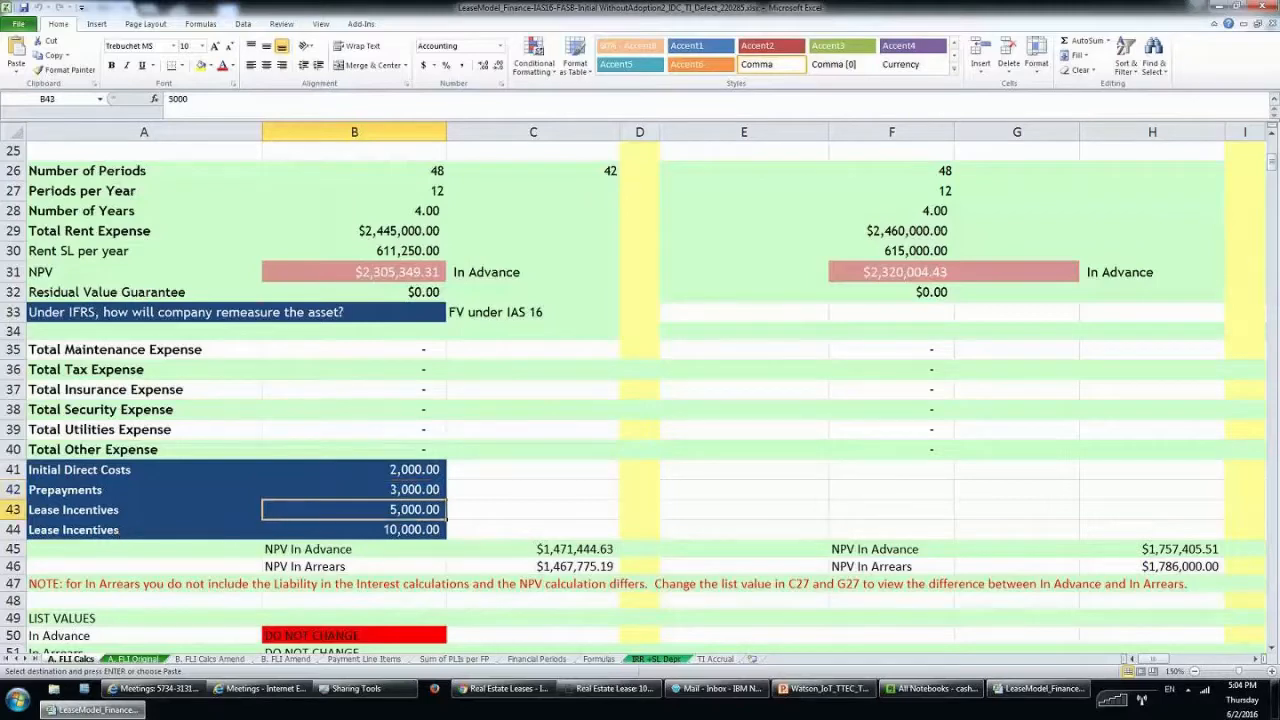
pyautogui.click(418, 532)
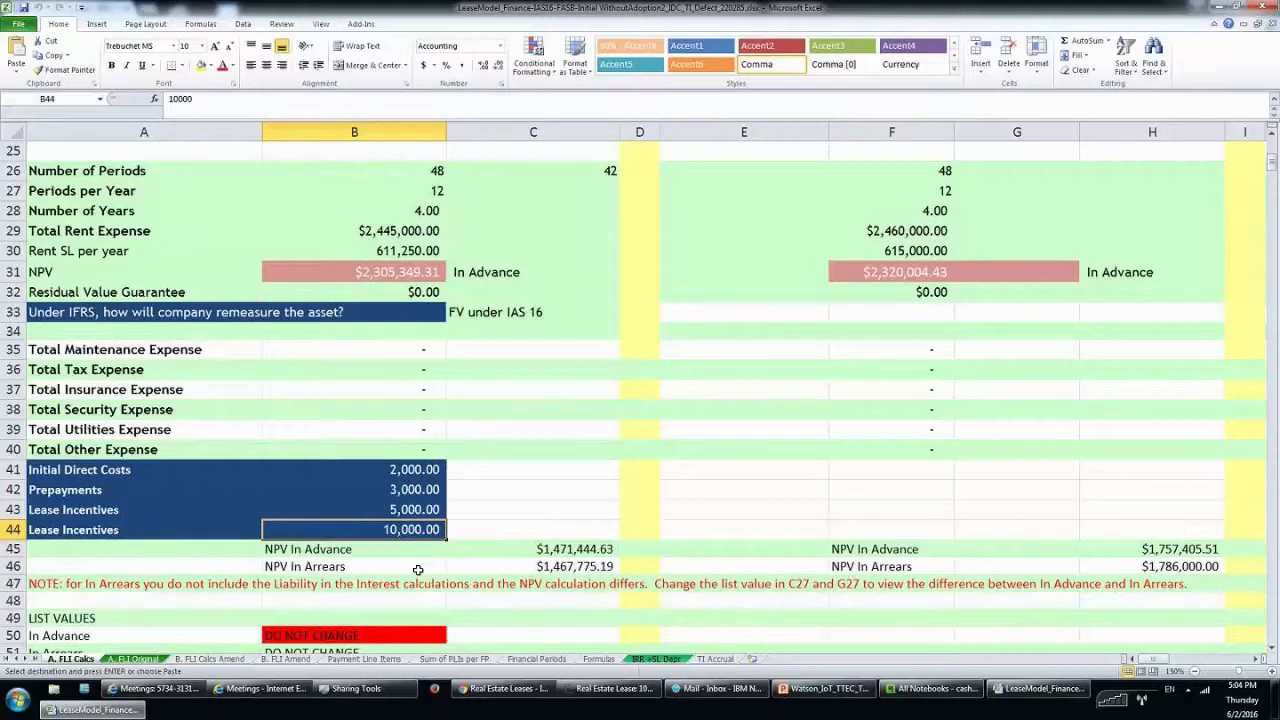
# On A. FLI Original, inspect incentive rows 9 and 17 and the M14 principal formula, then switch to the TRIRIGA lease.
pyautogui.click(147, 660)
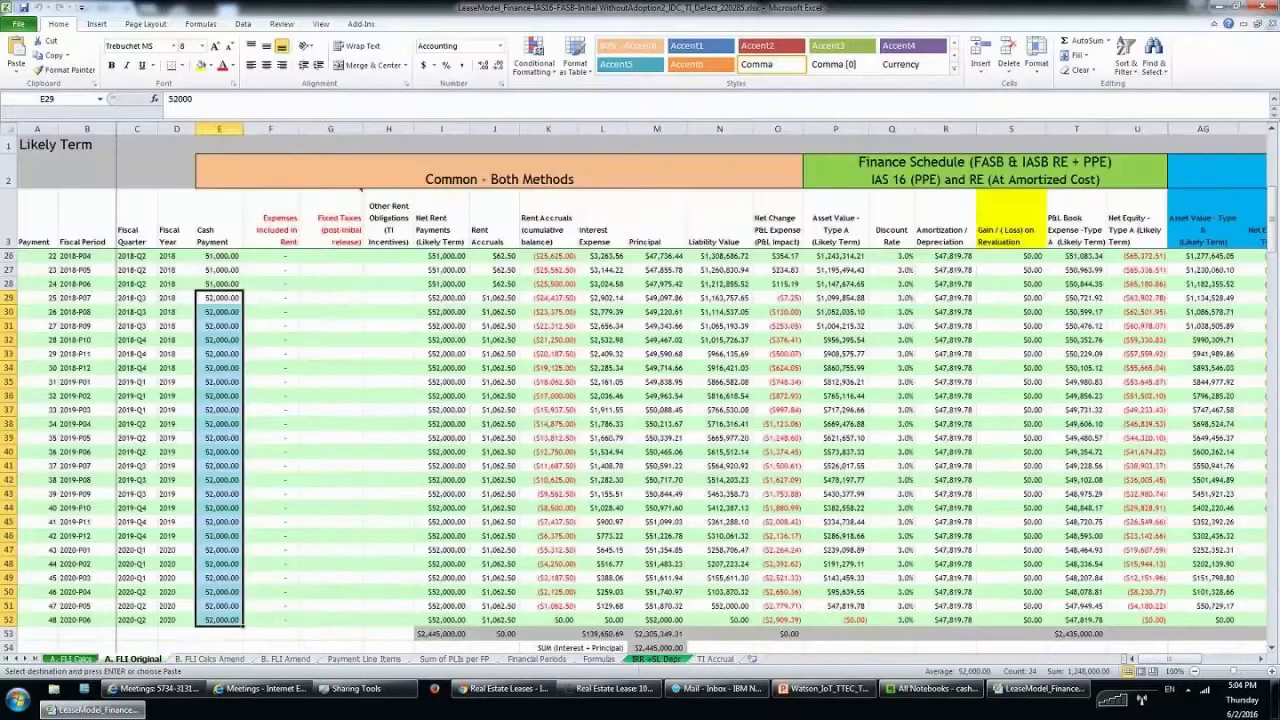
pyautogui.click(390, 451)
pyautogui.scroll(7, 390, 451)
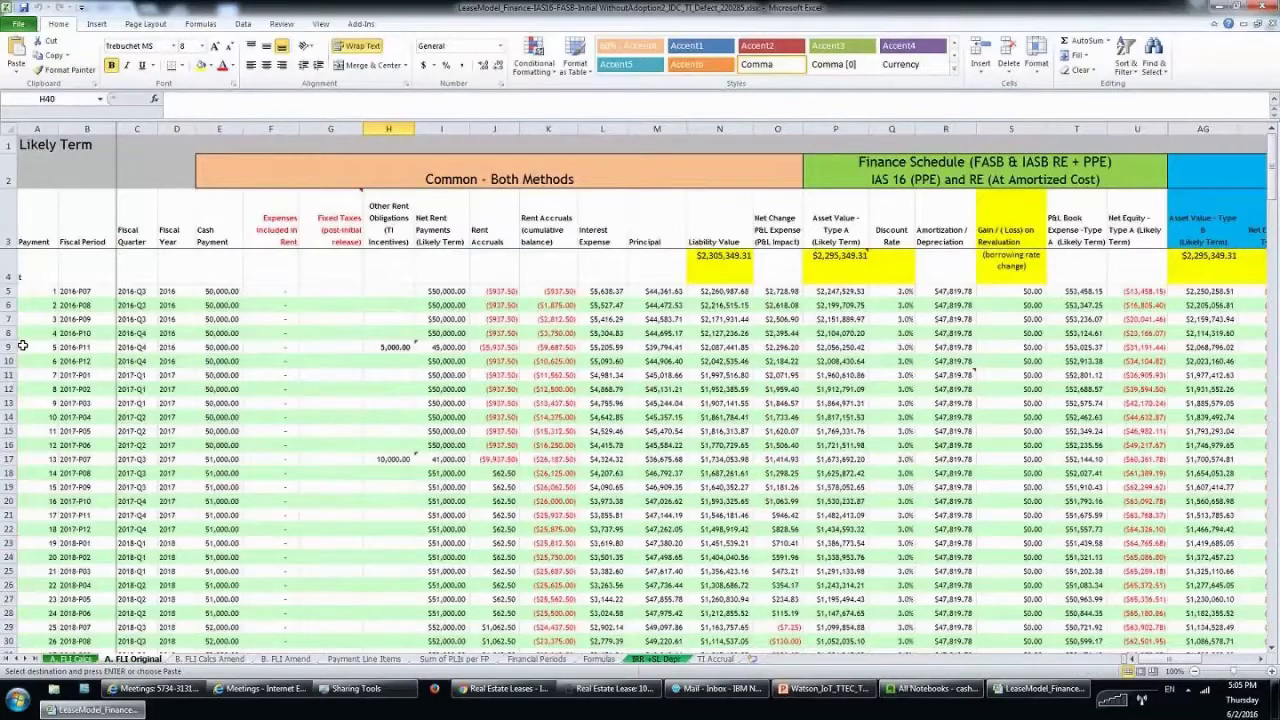
pyautogui.click(94, 350)
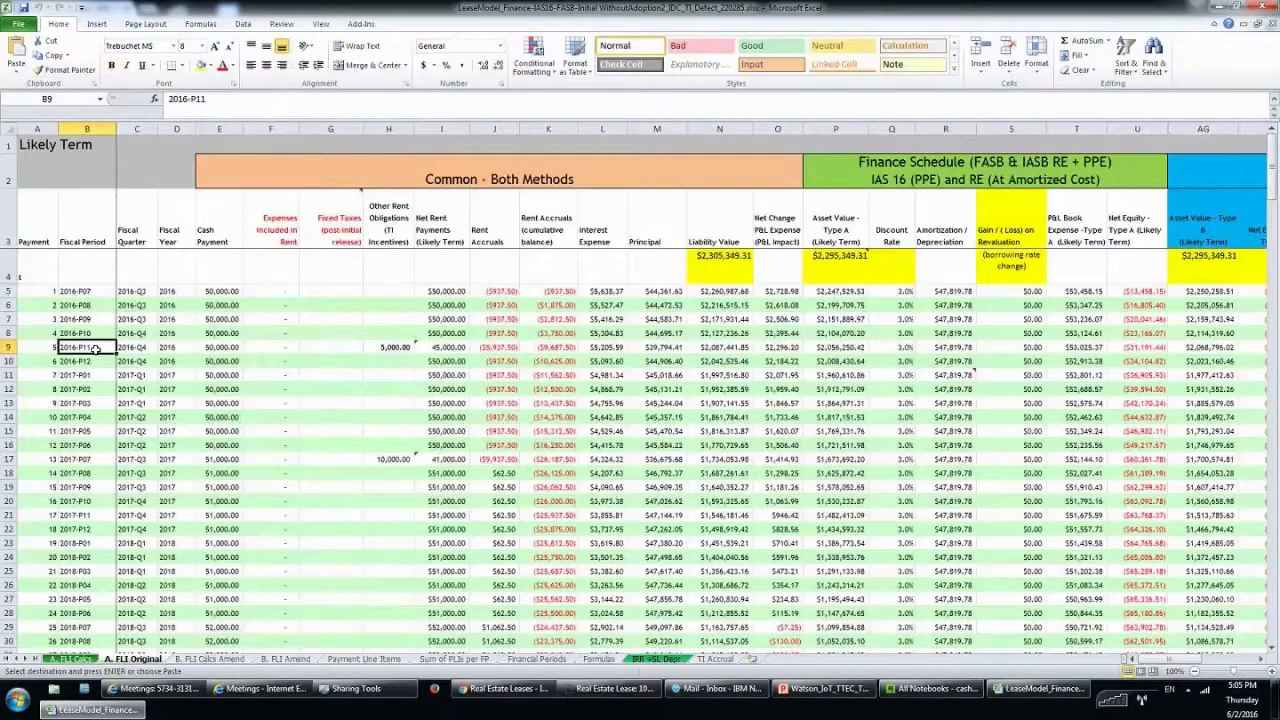
pyautogui.click(10, 347)
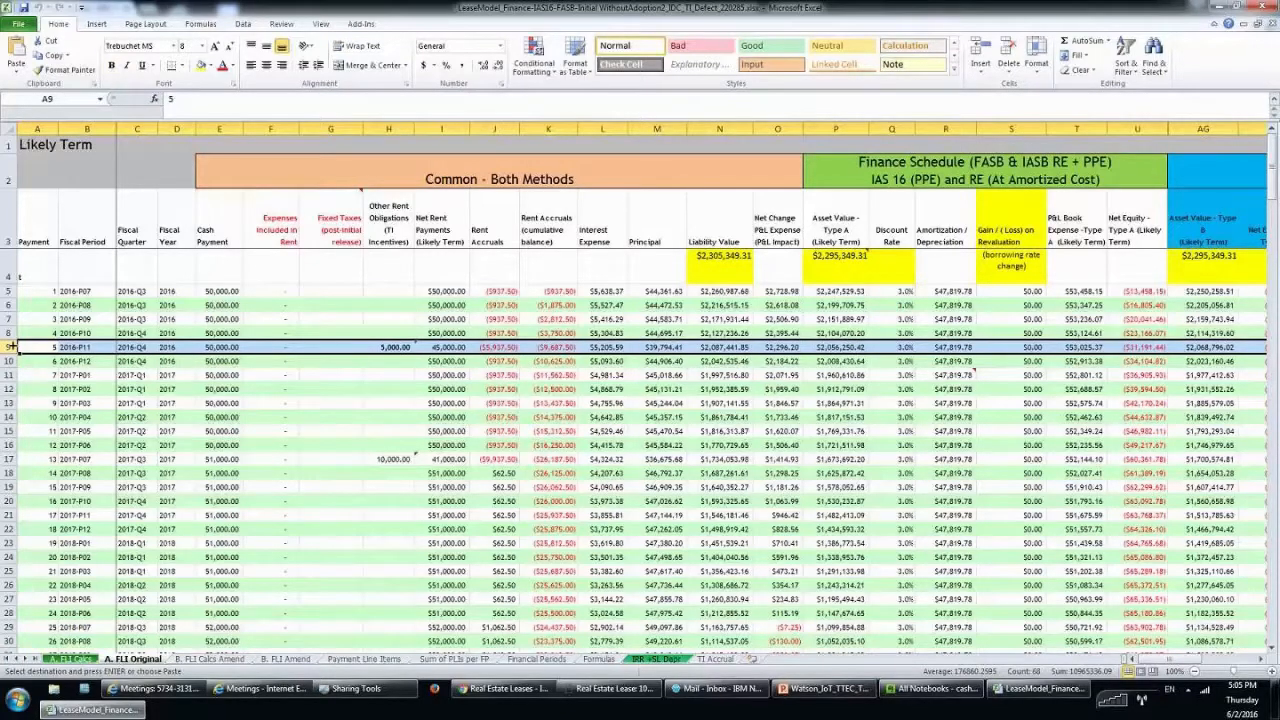
pyautogui.click(392, 348)
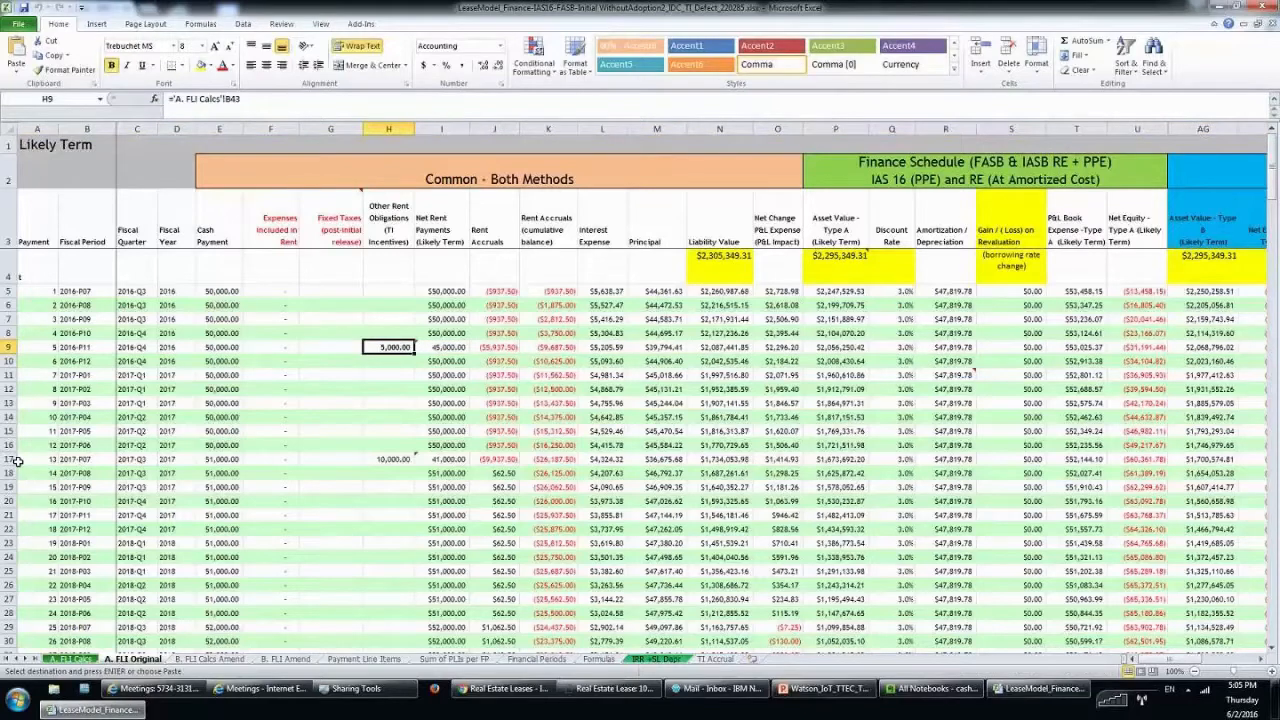
pyautogui.click(8, 459)
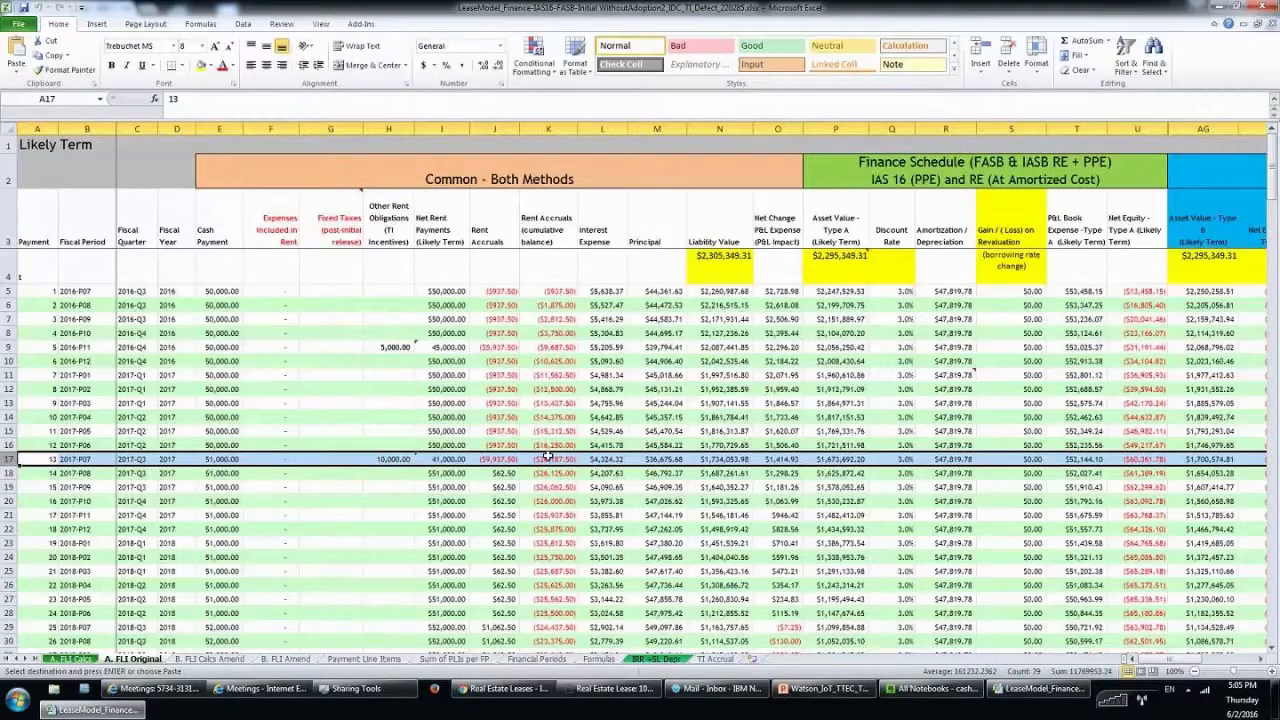
pyautogui.click(632, 418)
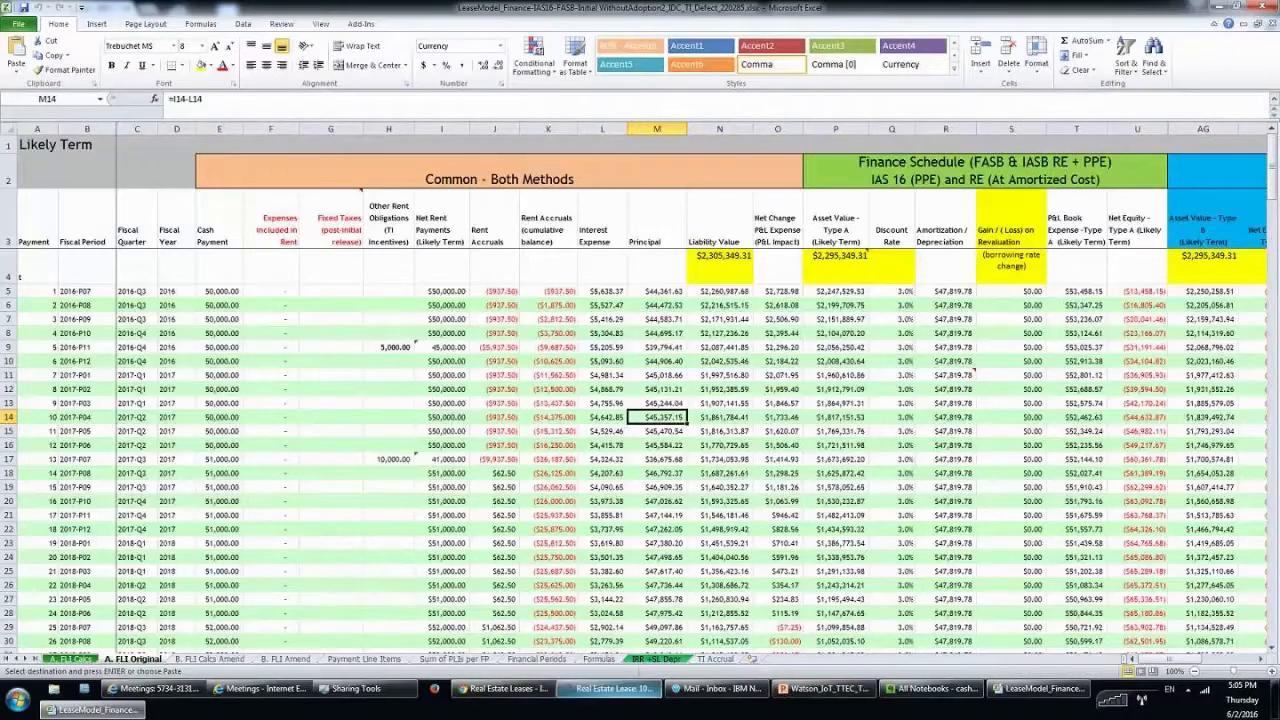
pyautogui.click(630, 689)
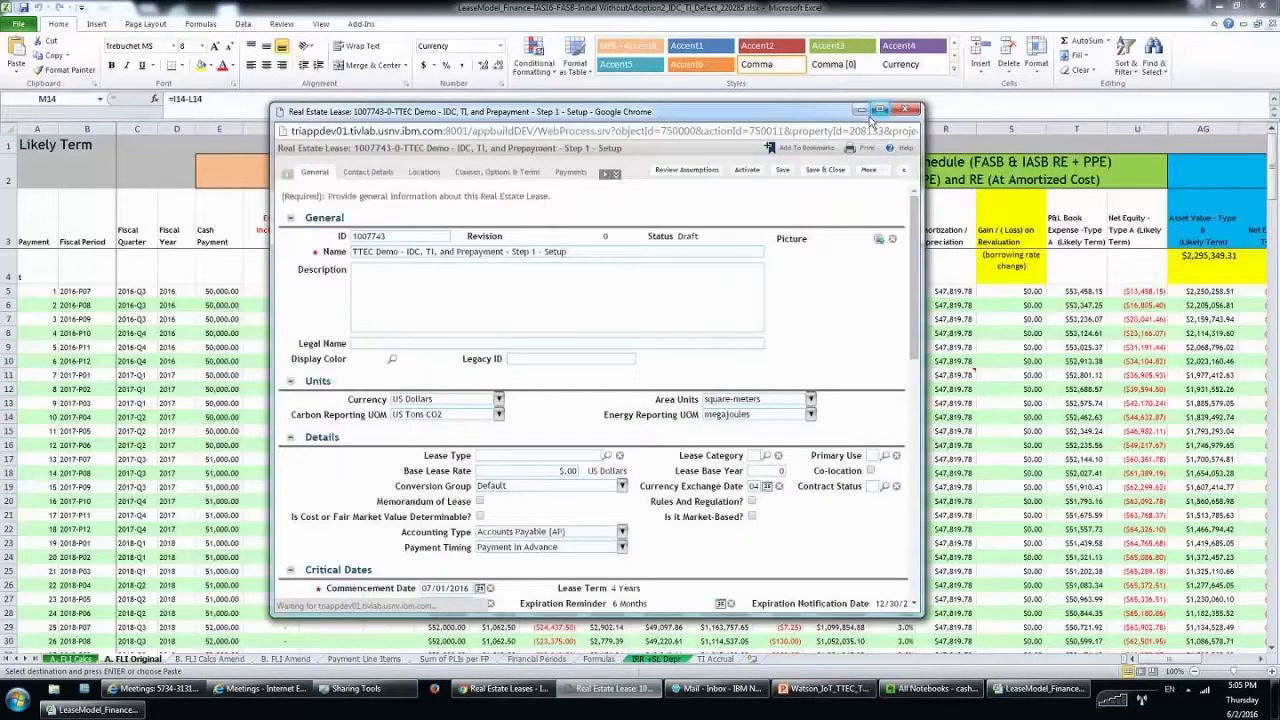
# Maximize the lease window and review its 07/01/2016 commencement and 06/30/2020 expiration dates.
pyautogui.click(874, 112)
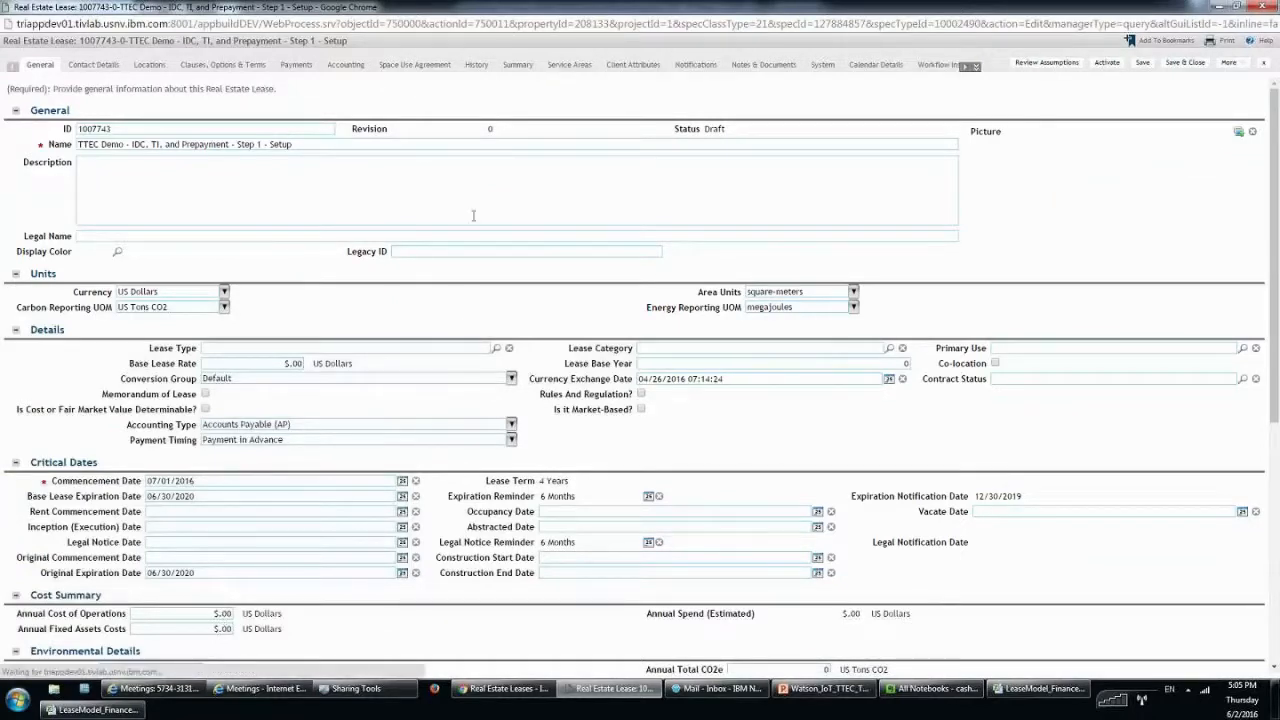
pyautogui.click(92, 481)
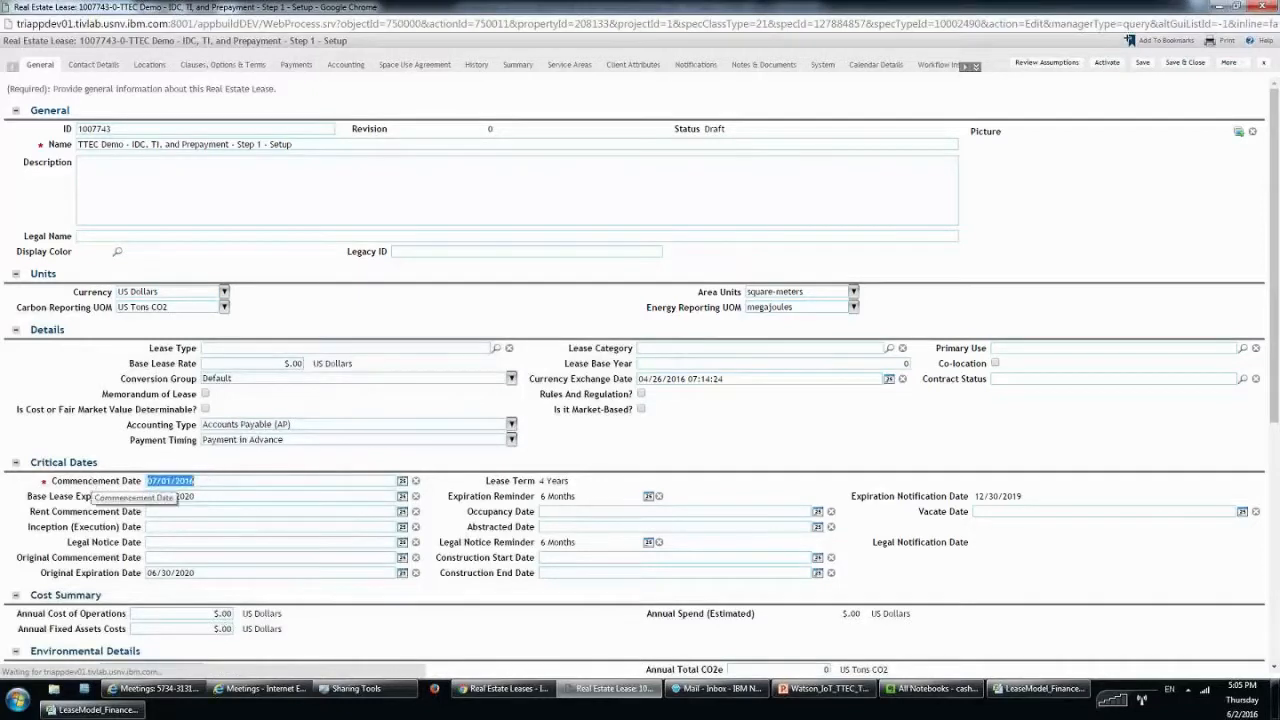
pyautogui.click(270, 493)
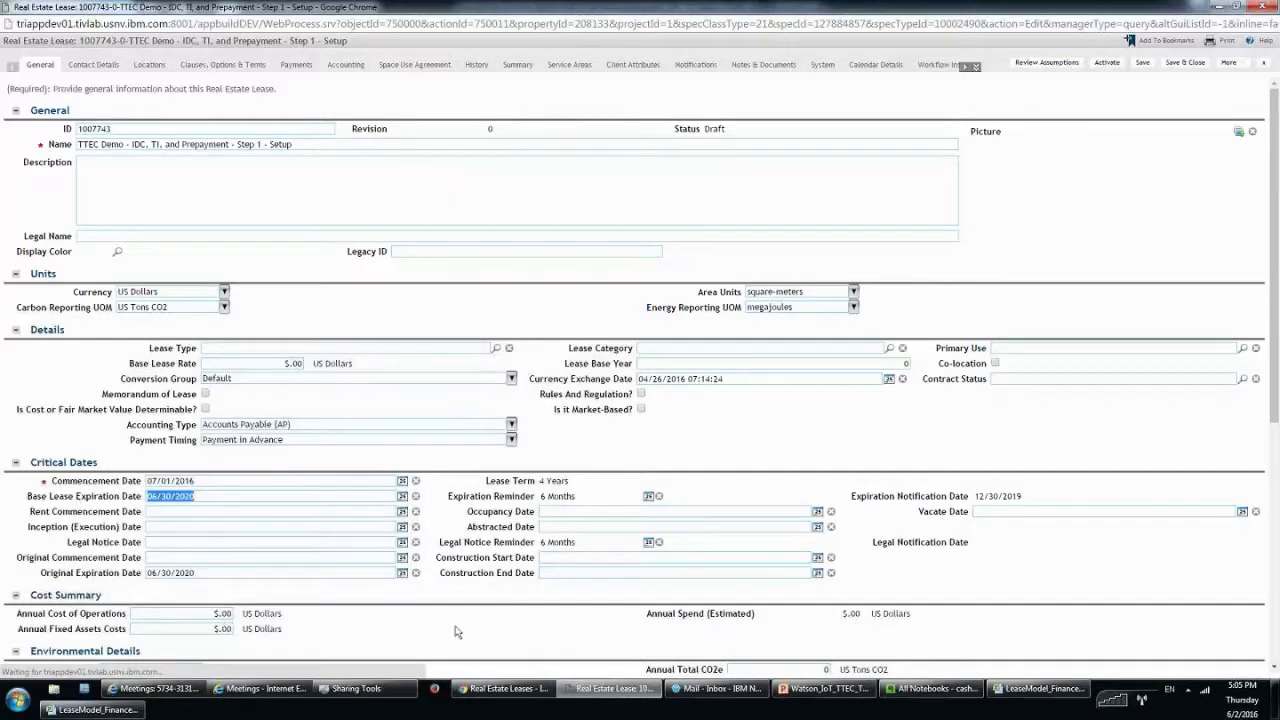
pyautogui.click(720, 497)
# Start a new payment schedule from the Payments section, then bring the Excel lease model forward.
pyautogui.click(296, 65)
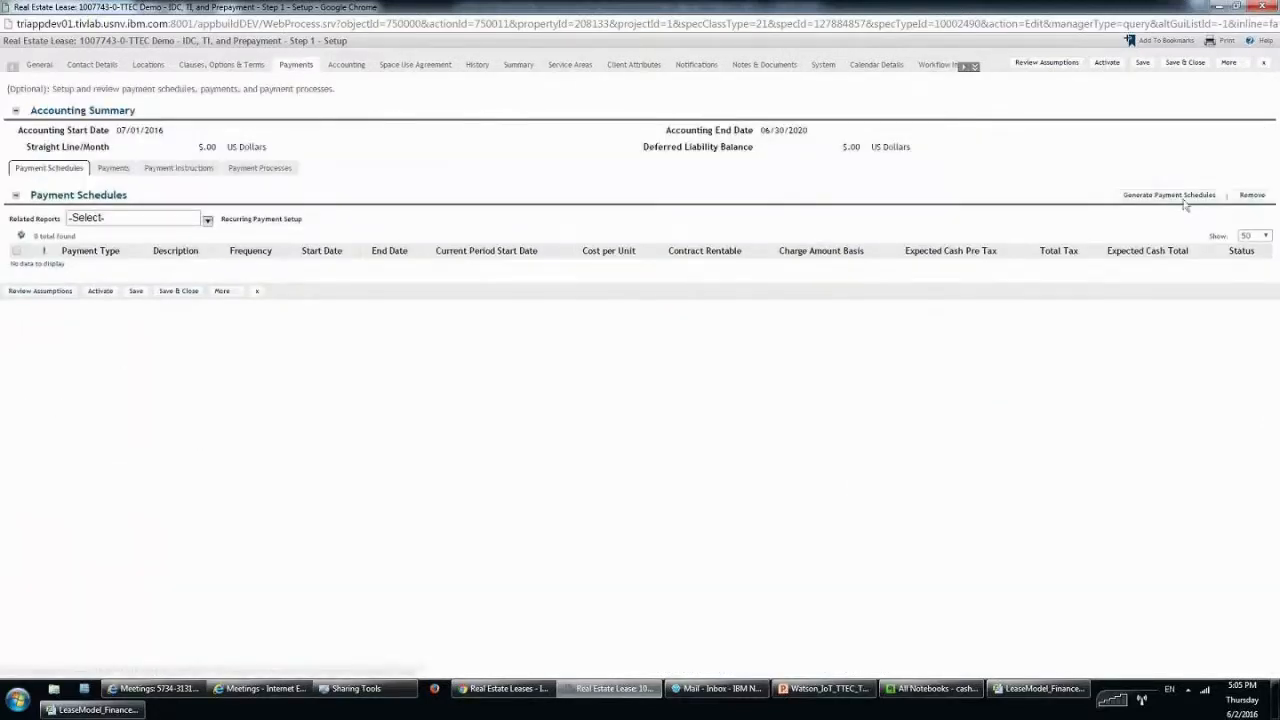
pyautogui.click(1183, 197)
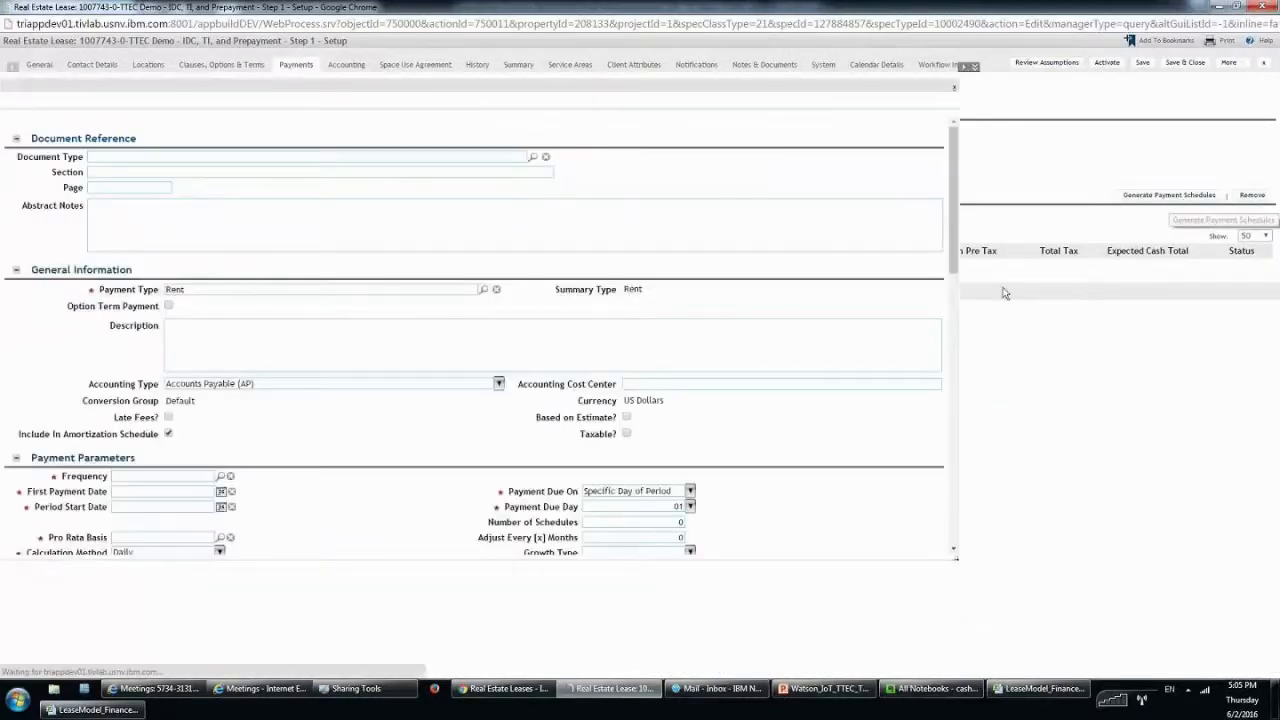
pyautogui.click(97, 710)
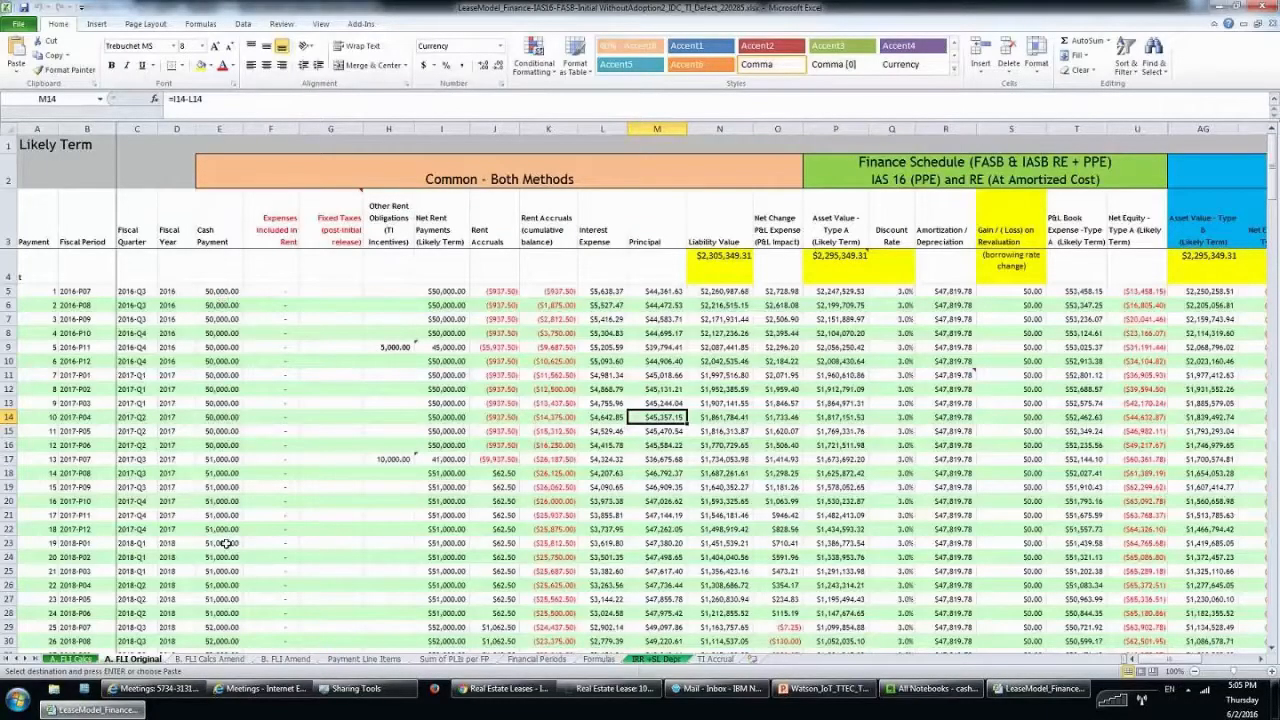
pyautogui.moveTo(85, 706)
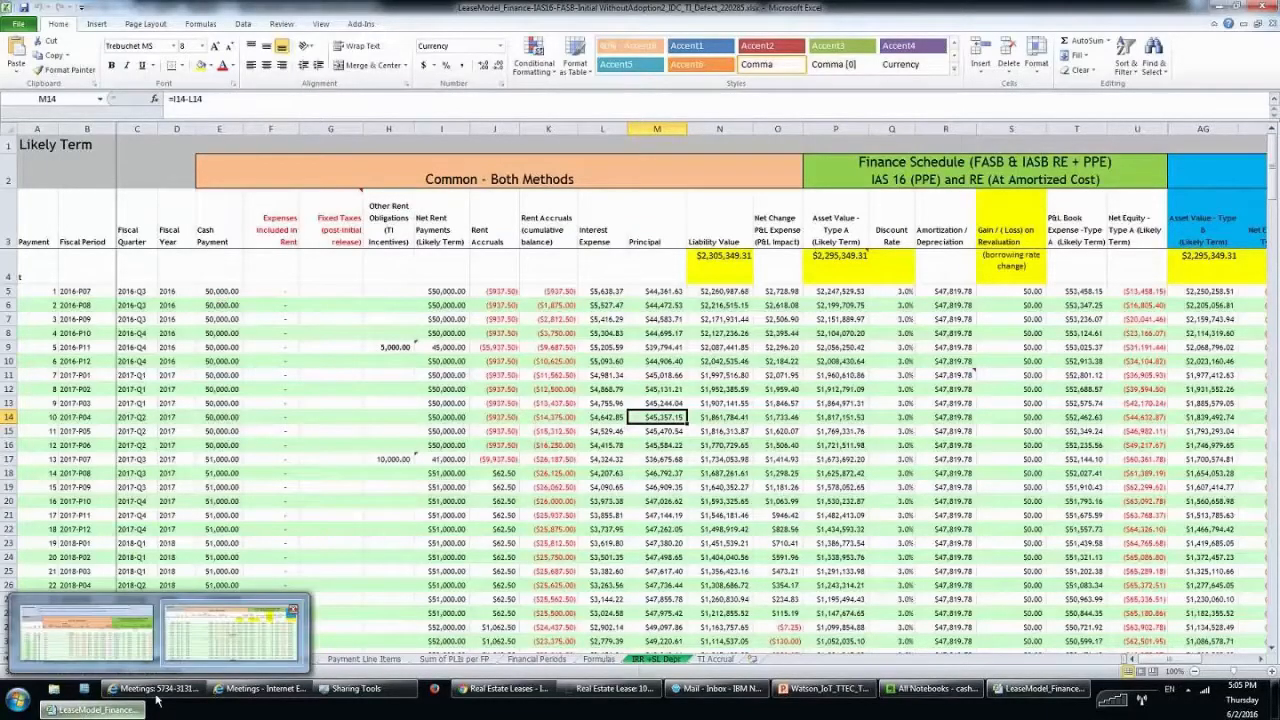
# Set the payment frequency to Monthly and the first payment date to 7/1/2016.
pyautogui.click(400, 630)
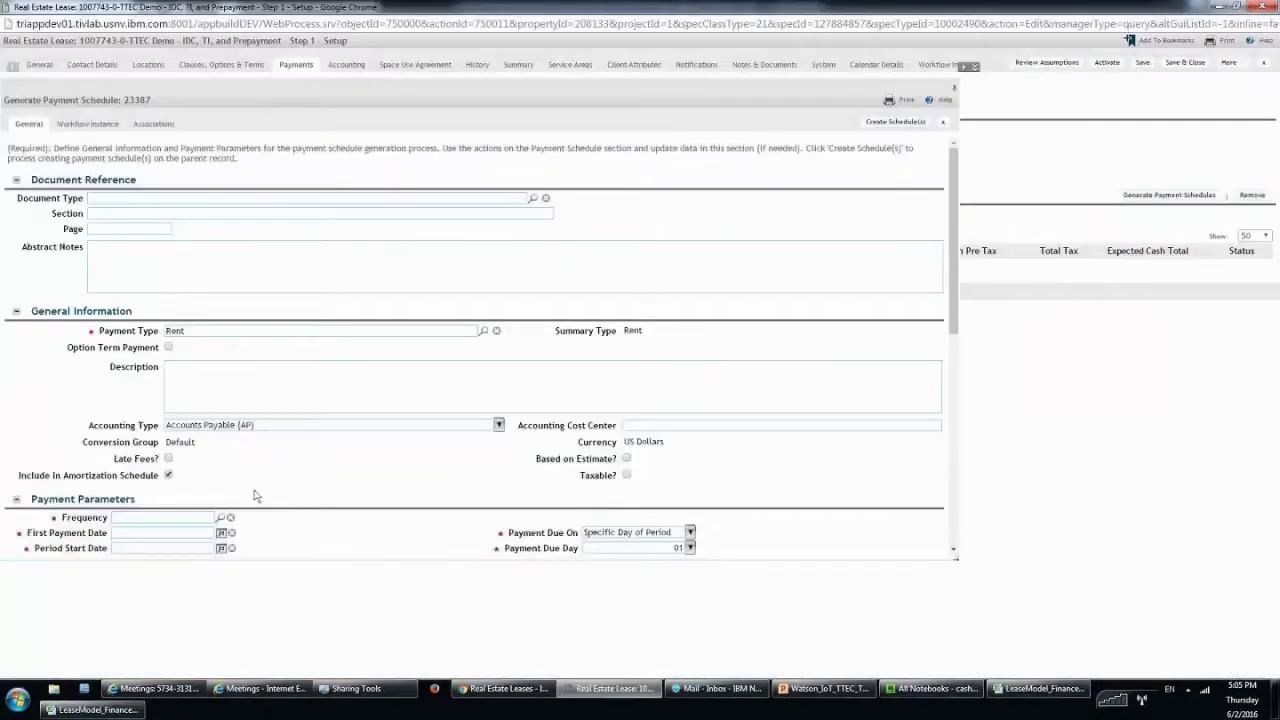
pyautogui.scroll(-1, 254, 495)
pyautogui.click(172, 466)
pyautogui.scroll(-2, 170, 440)
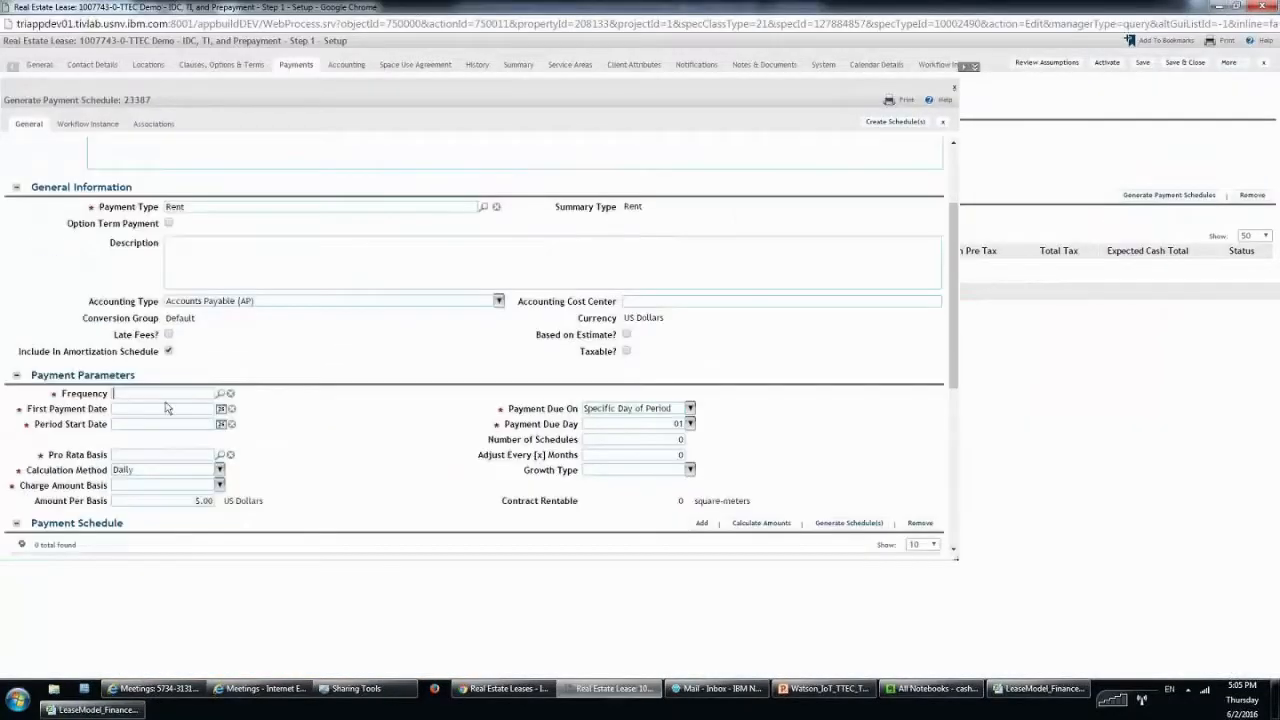
pyautogui.write('month')
pyautogui.click(200, 408)
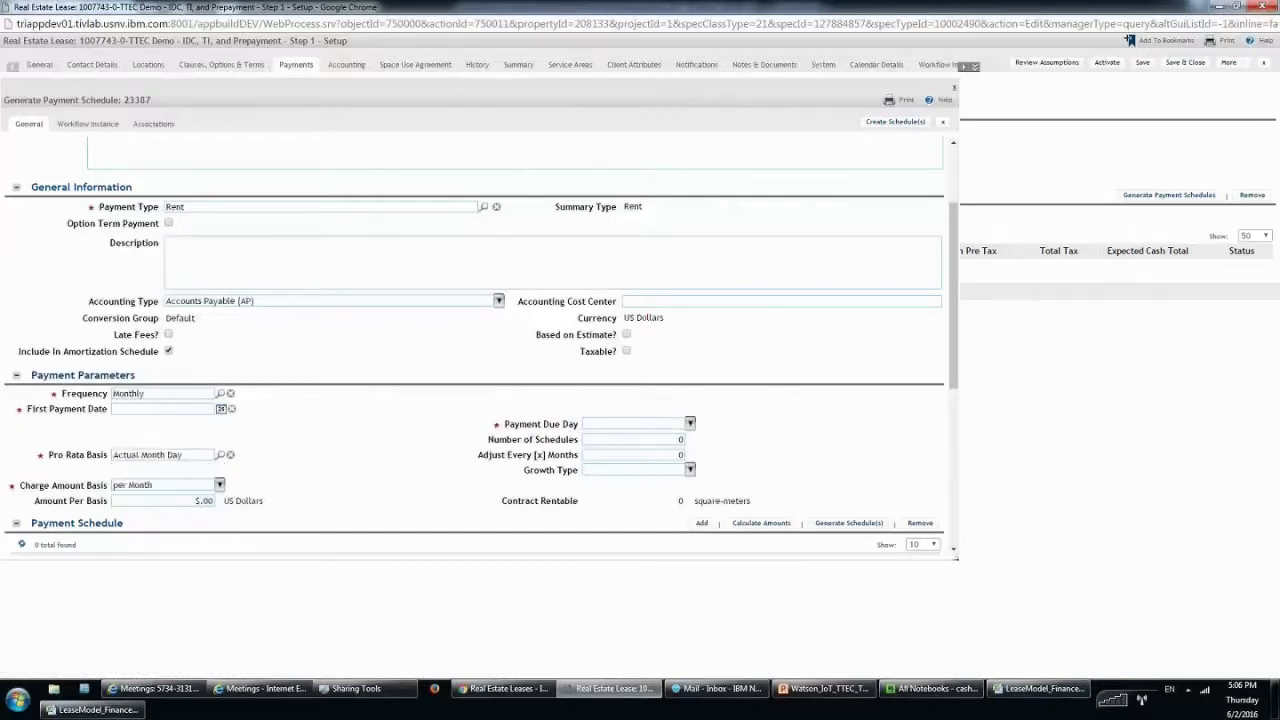
pyautogui.write('7/1/2016')
pyautogui.press('Tab')
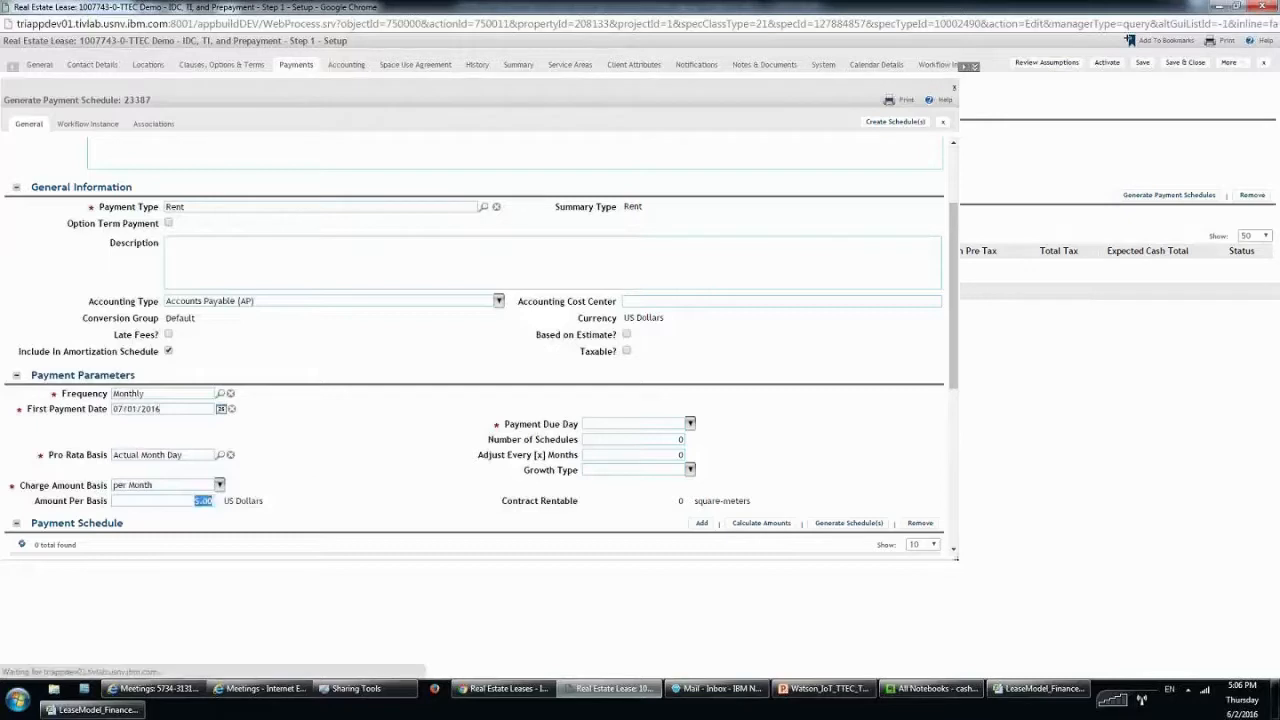
pyautogui.write('500')
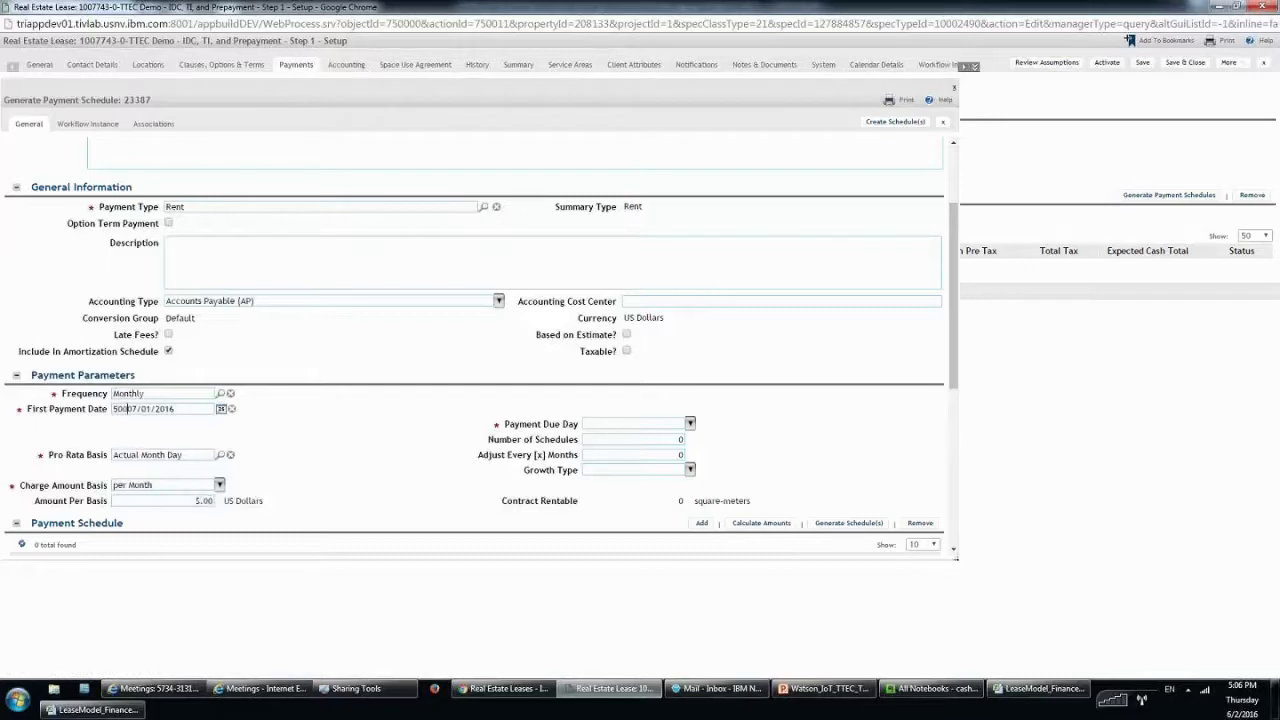
pyautogui.hotkey('shift', 'Home')
pyautogui.press('BackSpace')
# Enter $50,000 due on day 01, 3 schedules every 12 months, with $1,000 fixed growth.
pyautogui.click(197, 500)
pyautogui.write('50000')
pyautogui.click(689, 423)
pyautogui.click(657, 453)
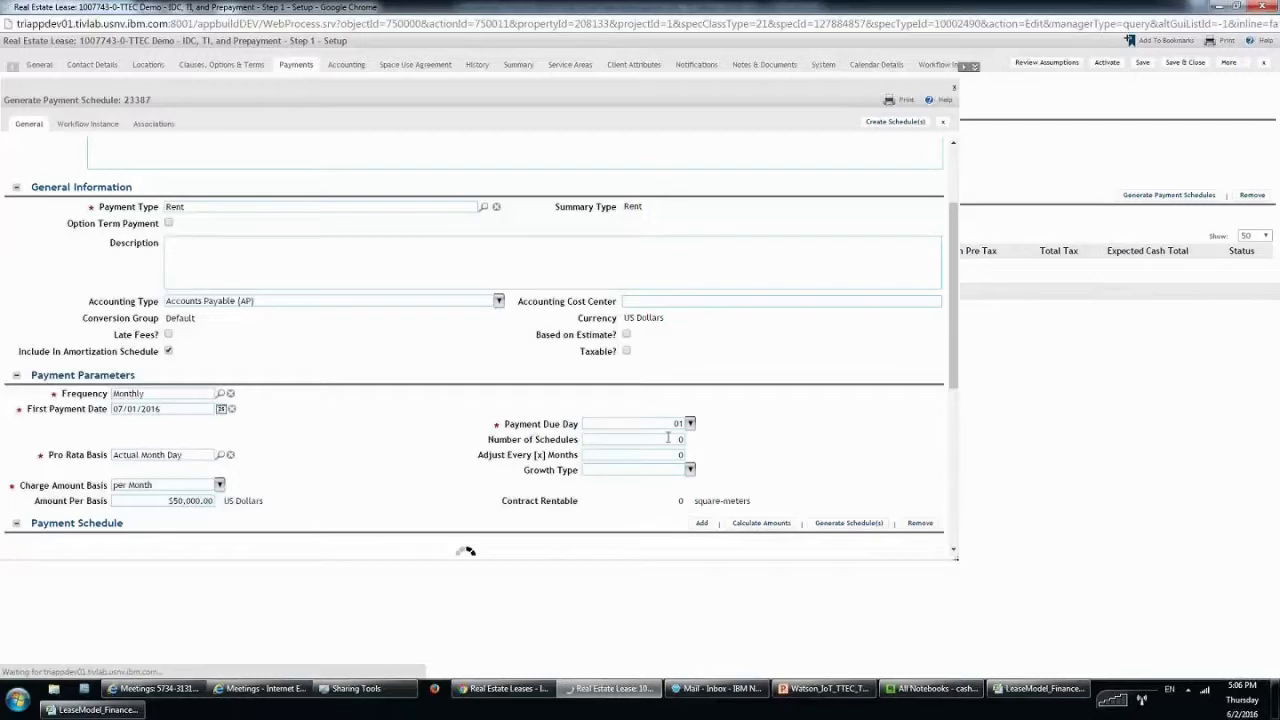
pyautogui.write('3')
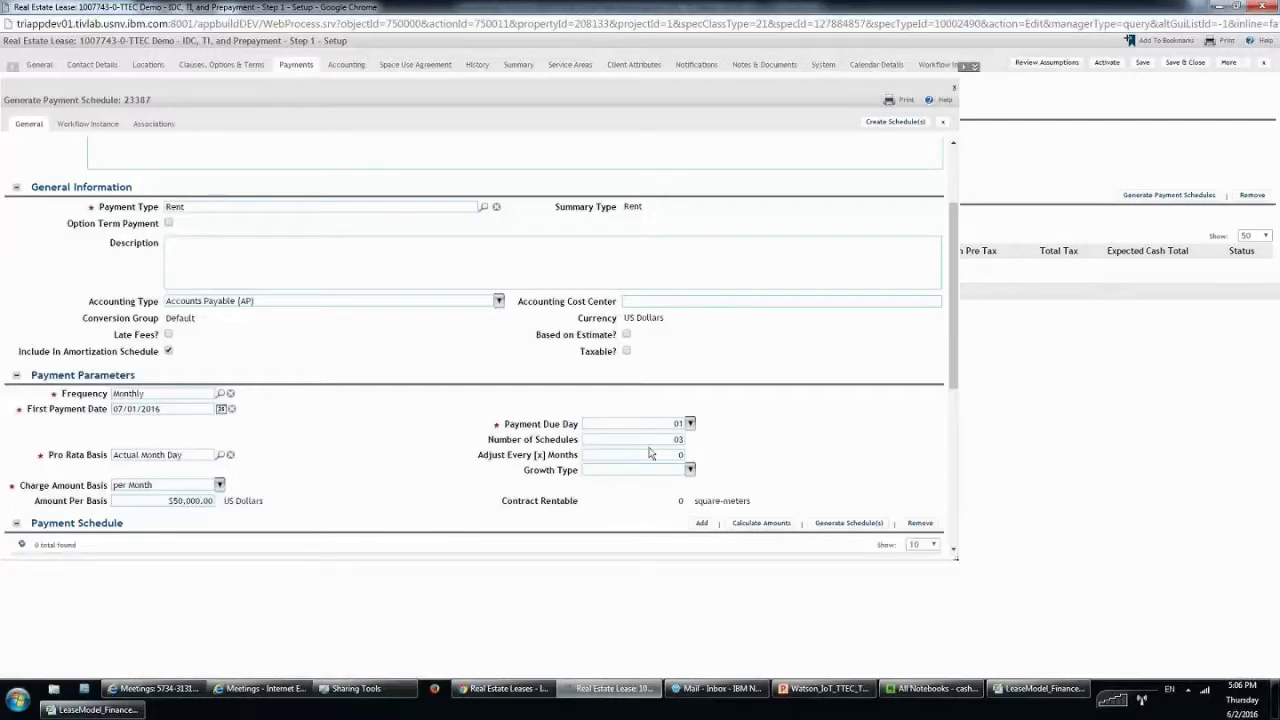
pyautogui.press('Tab')
pyautogui.write('3')
pyautogui.write('12')
pyautogui.click(690, 470)
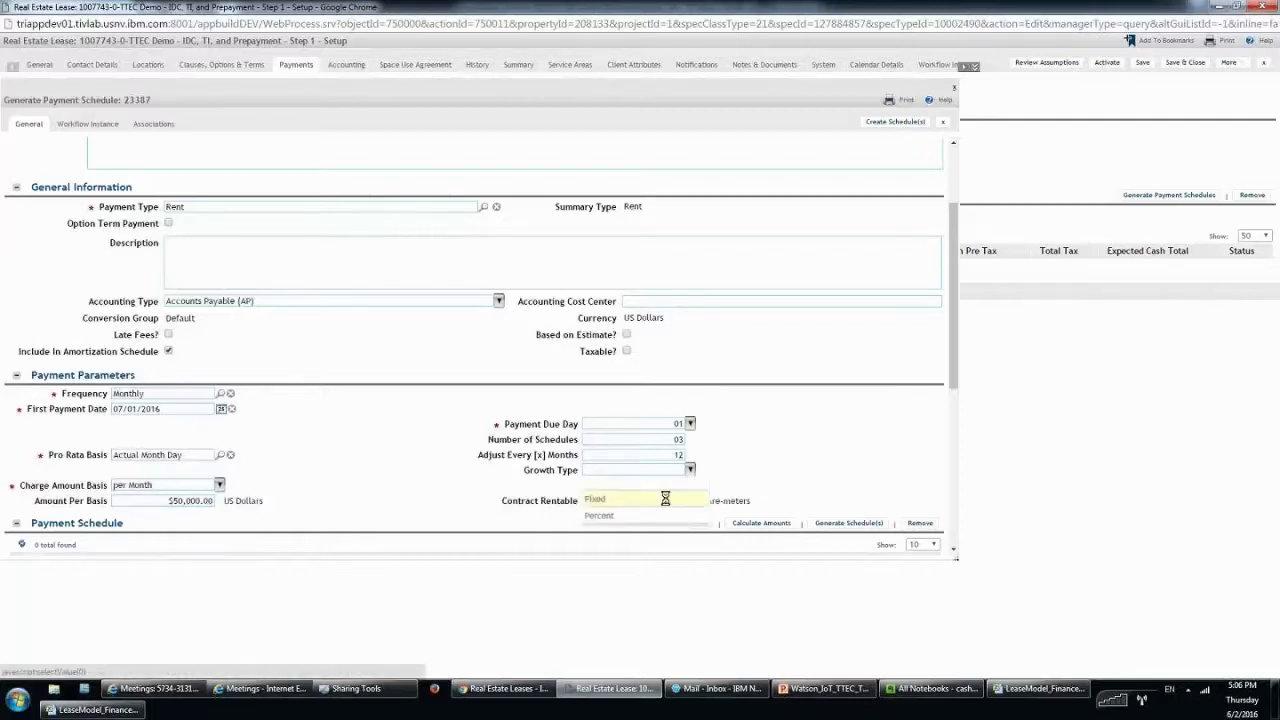
pyautogui.click(665, 498)
pyautogui.click(676, 423)
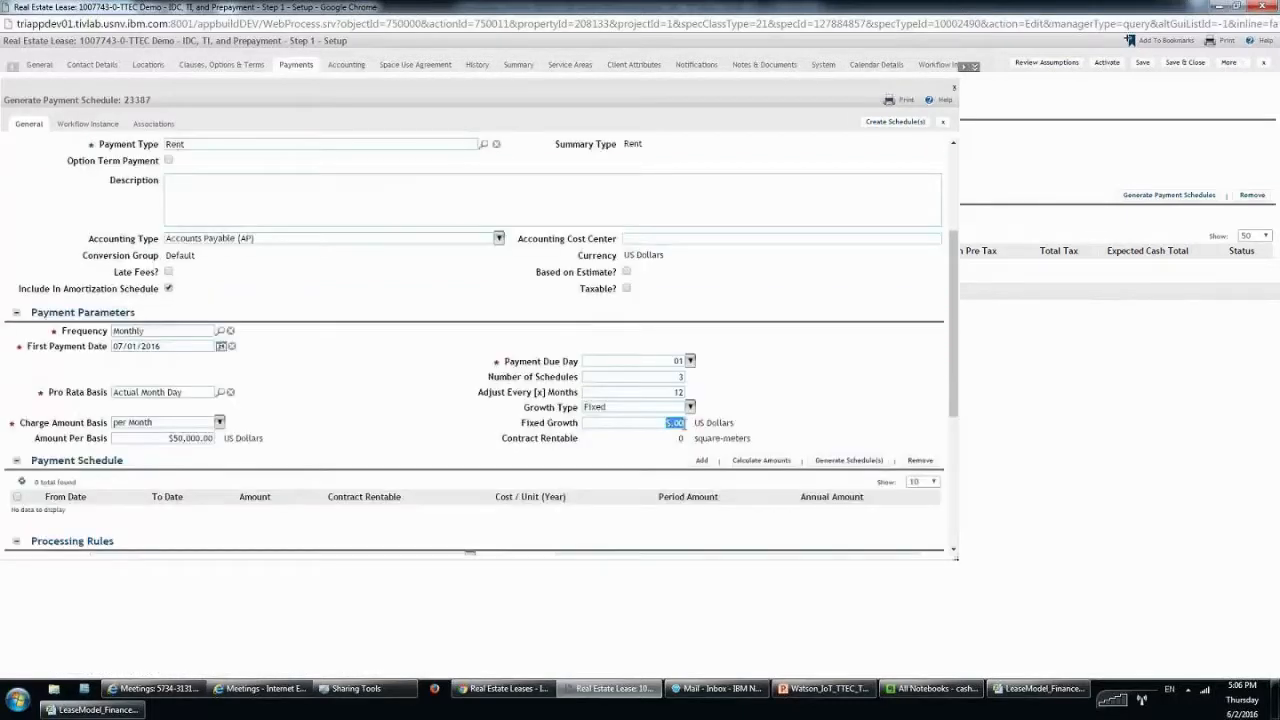
pyautogui.write('1,00')
pyautogui.write('0')
pyautogui.click(836, 462)
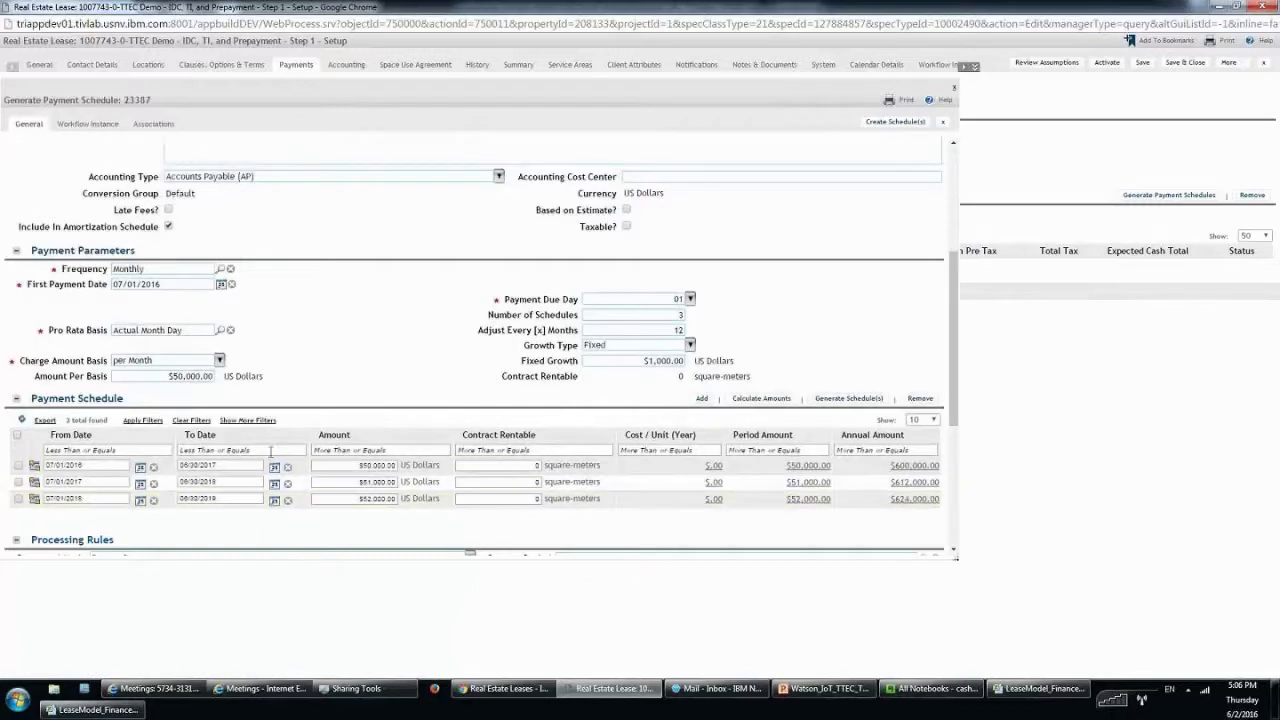
# Correct the schedule end dates against the Excel model, ending in 2020, and create the three schedules.
pyautogui.moveTo(244, 403); pyautogui.dragTo(141, 390)
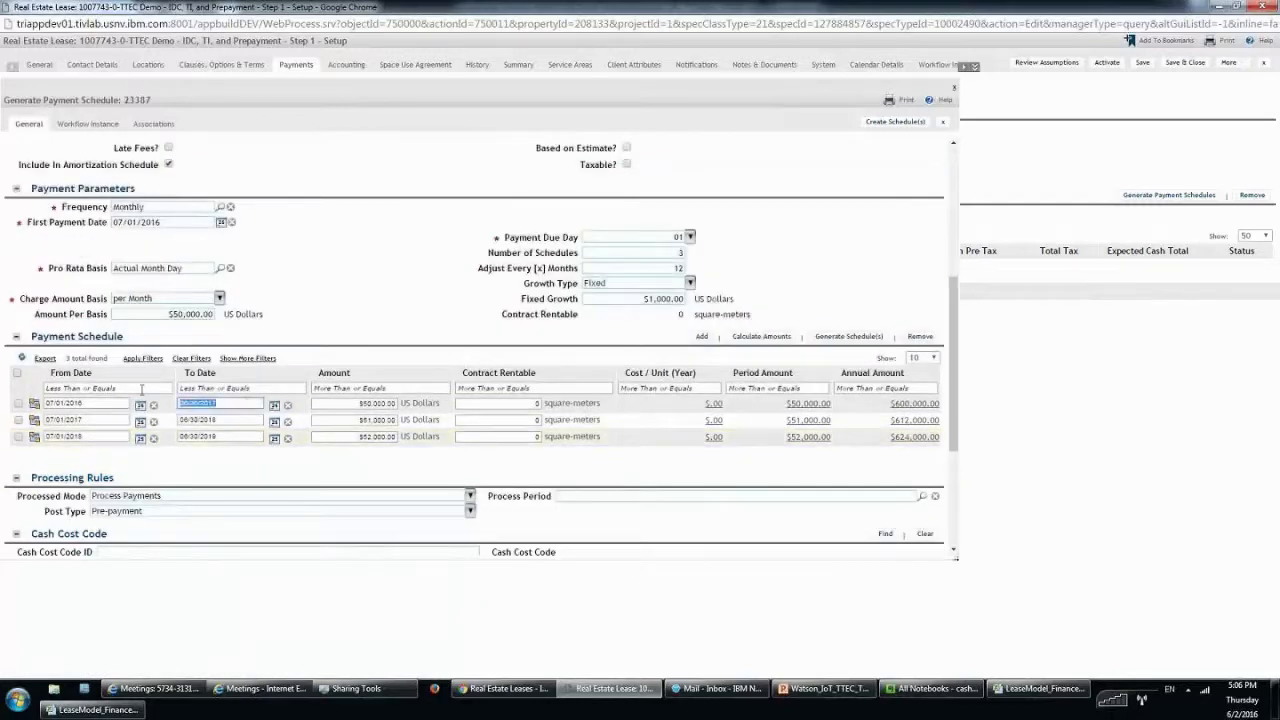
pyautogui.click(214, 420)
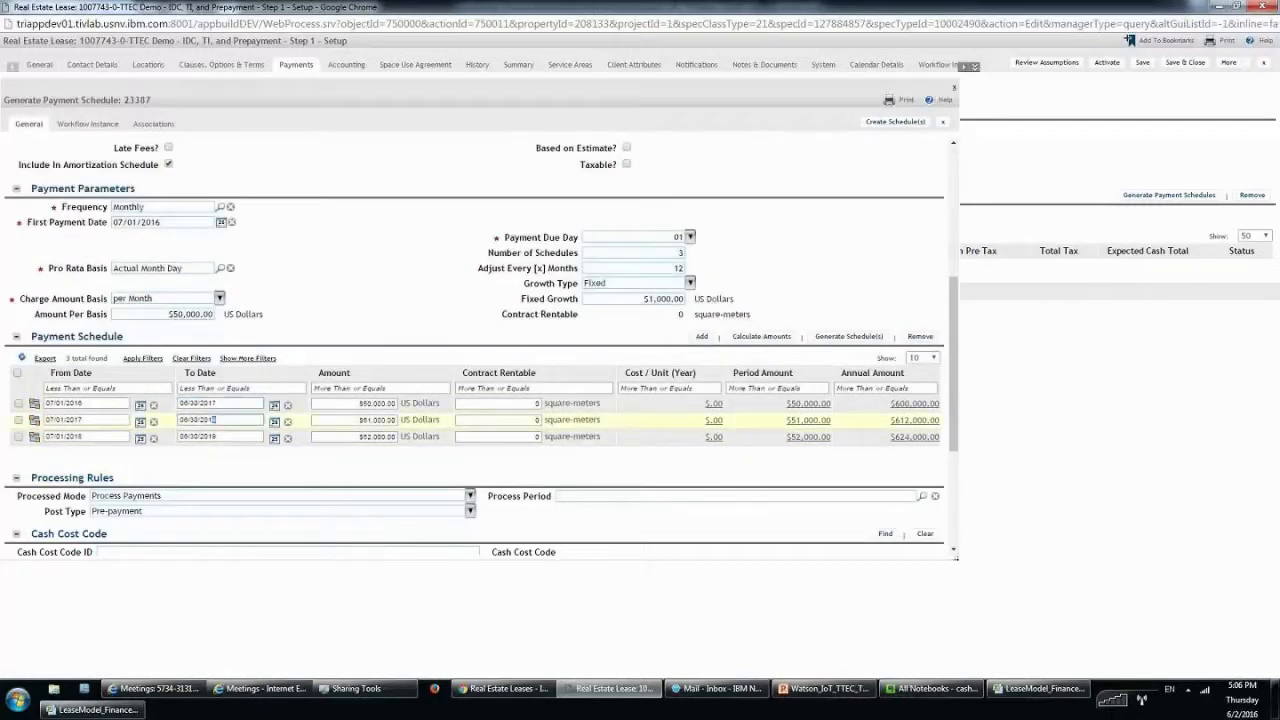
pyautogui.tripleClick(214, 420)
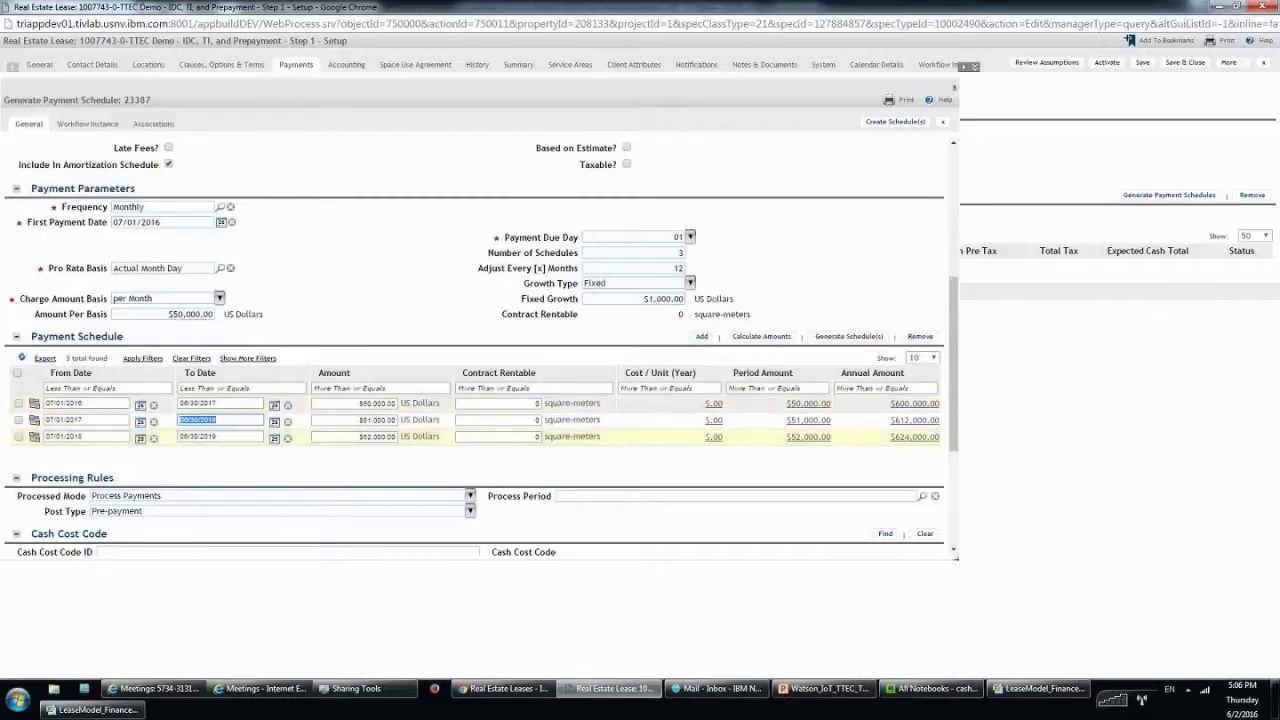
pyautogui.click(72, 710)
pyautogui.scroll(-3, 100, 592)
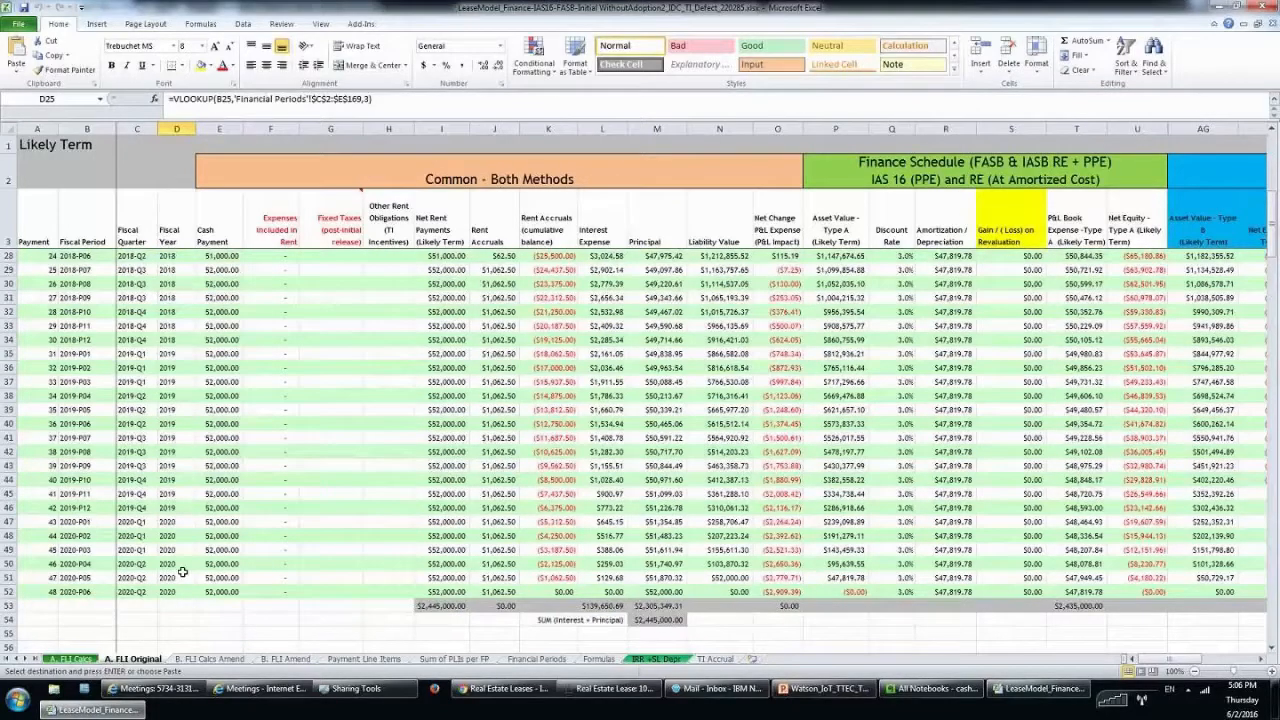
pyautogui.scroll(8, 183, 571)
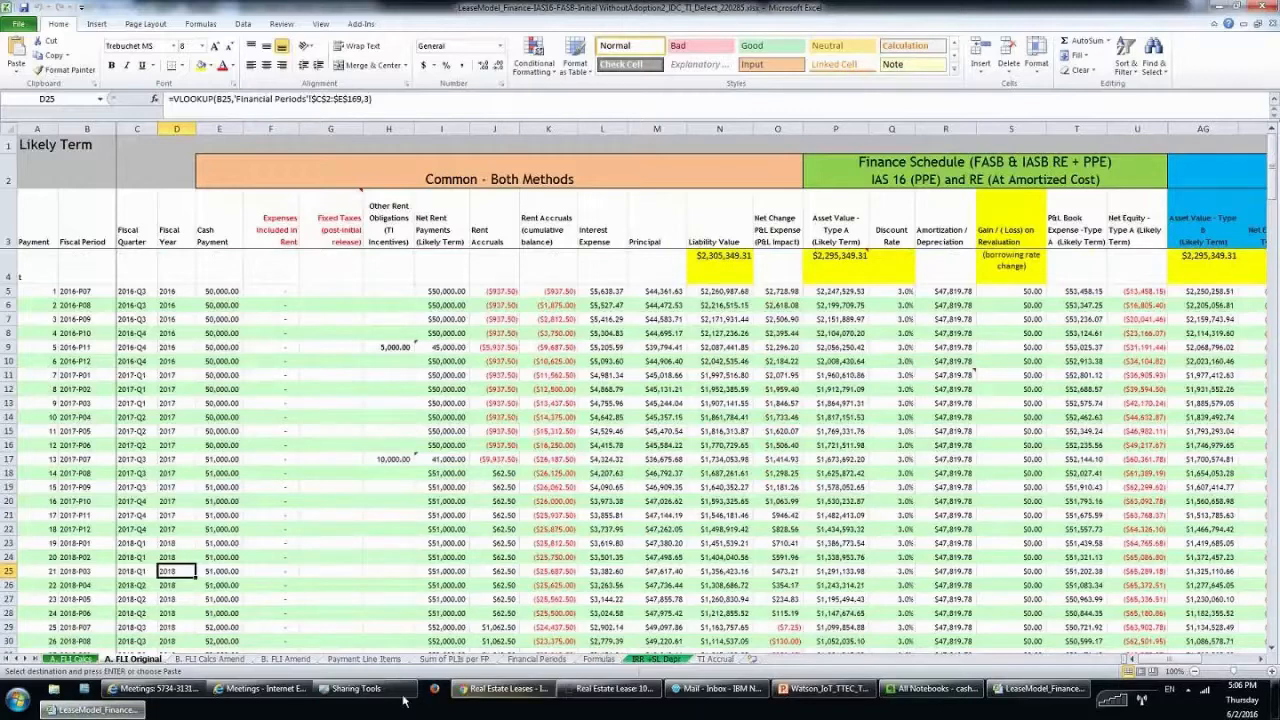
pyautogui.click(612, 688)
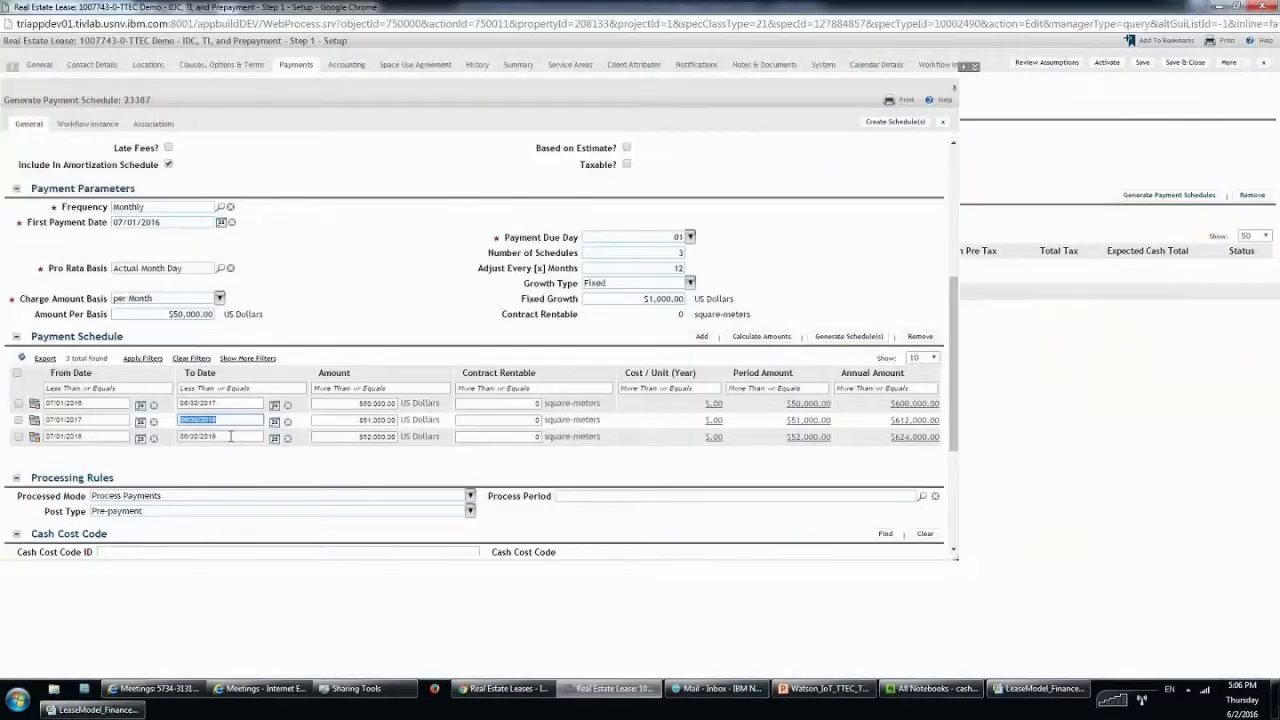
pyautogui.click(424, 446)
pyautogui.press('BackSpace')
pyautogui.press('BackSpace')
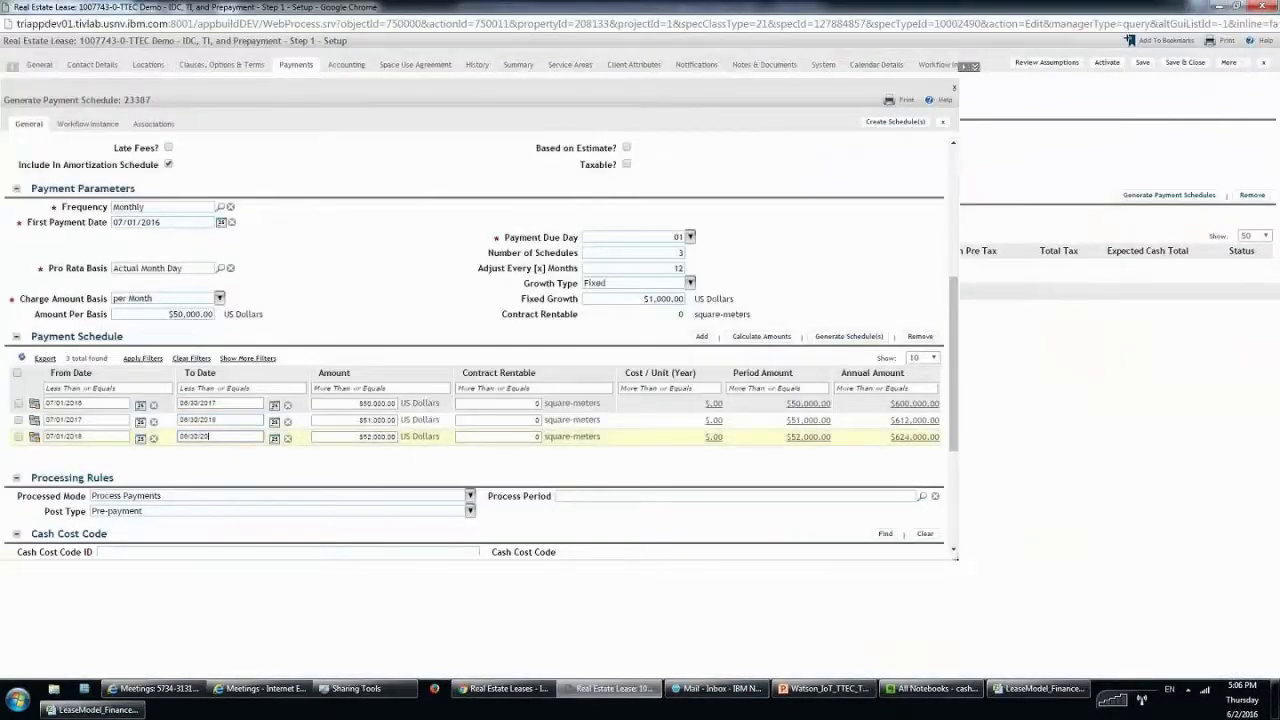
pyautogui.write('20')
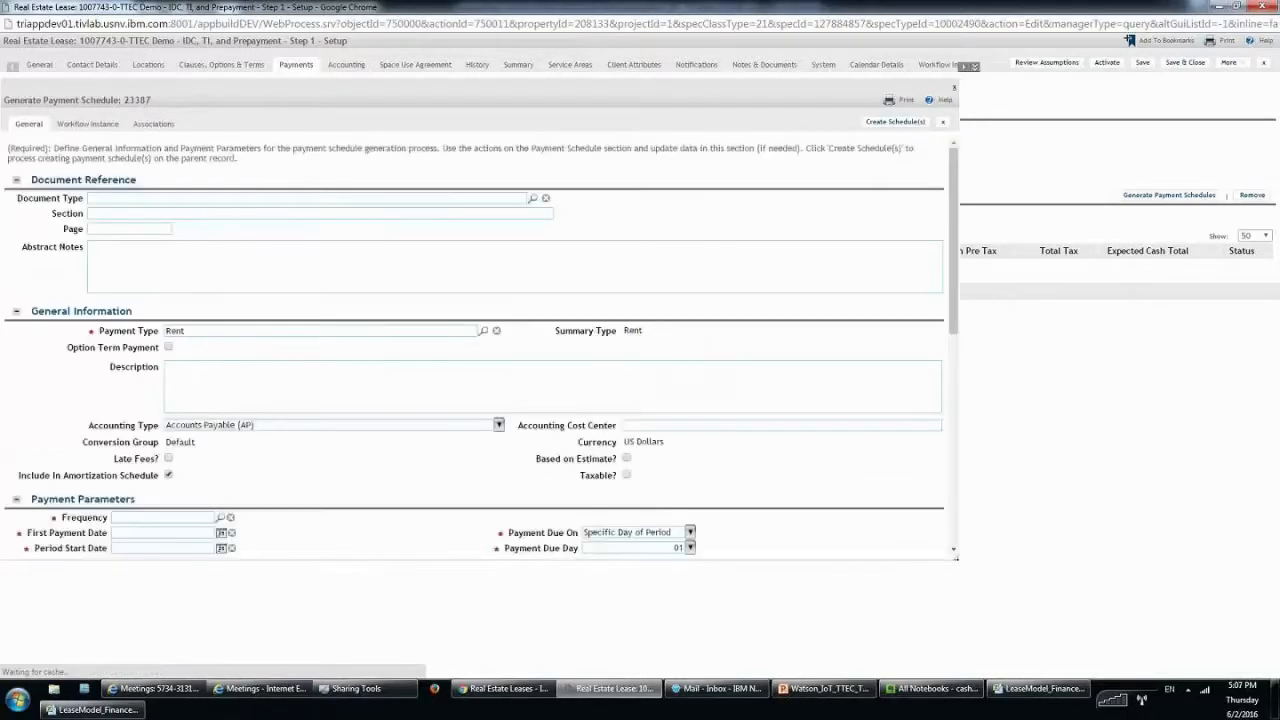
pyautogui.click(941, 124)
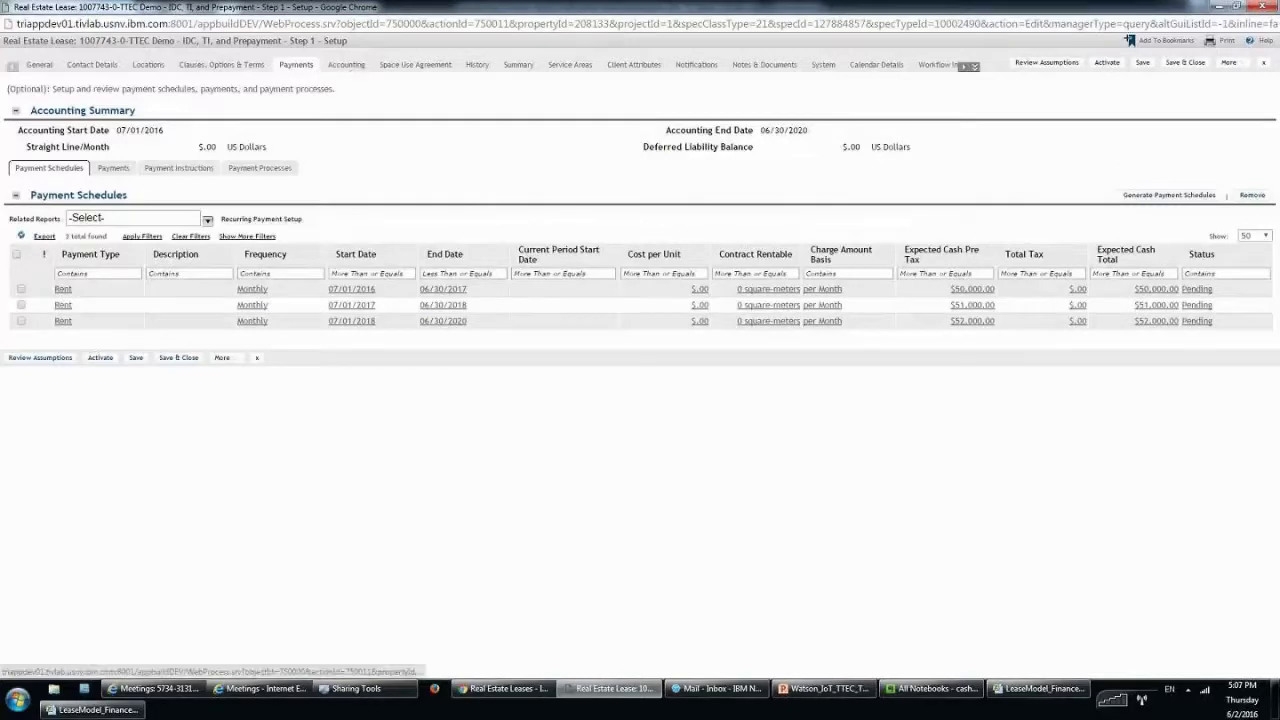
# Review the lease's accounting end date and Initial Direct Costs field, checking the model's prepayment in B42.
pyautogui.click(346, 65)
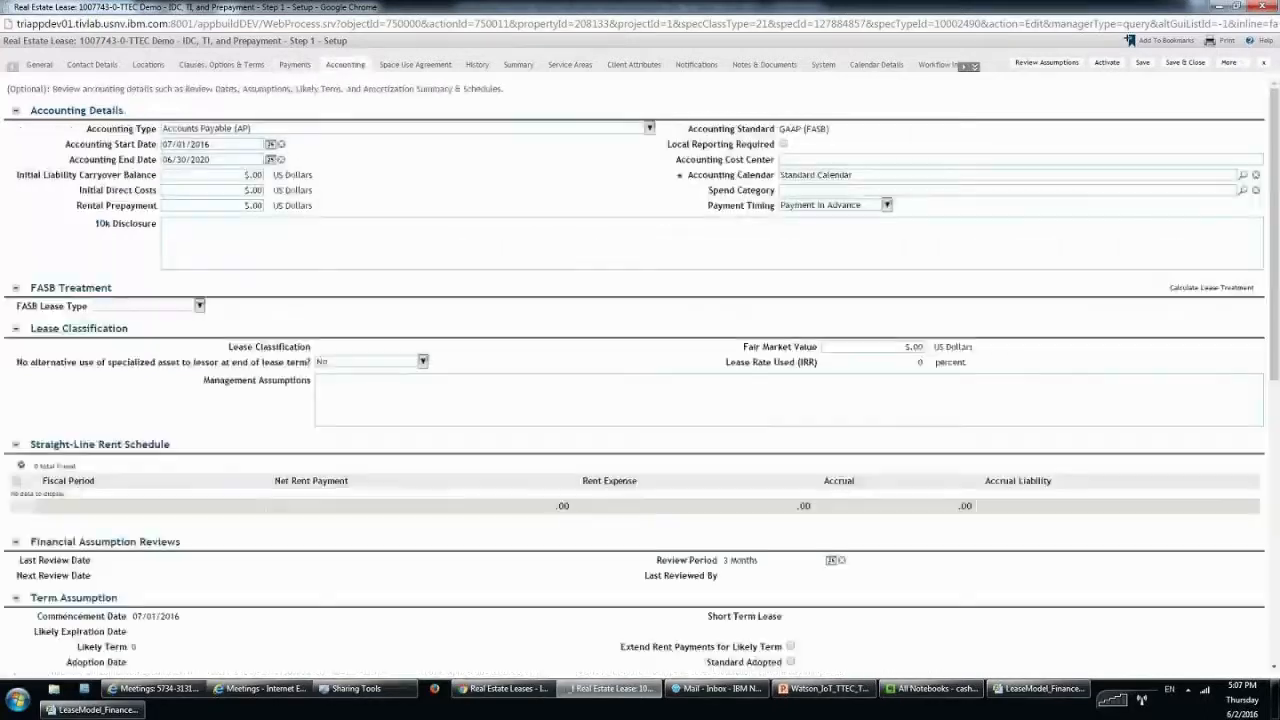
pyautogui.moveTo(216, 165); pyautogui.dragTo(217, 172)
pyautogui.tripleClick(200, 159)
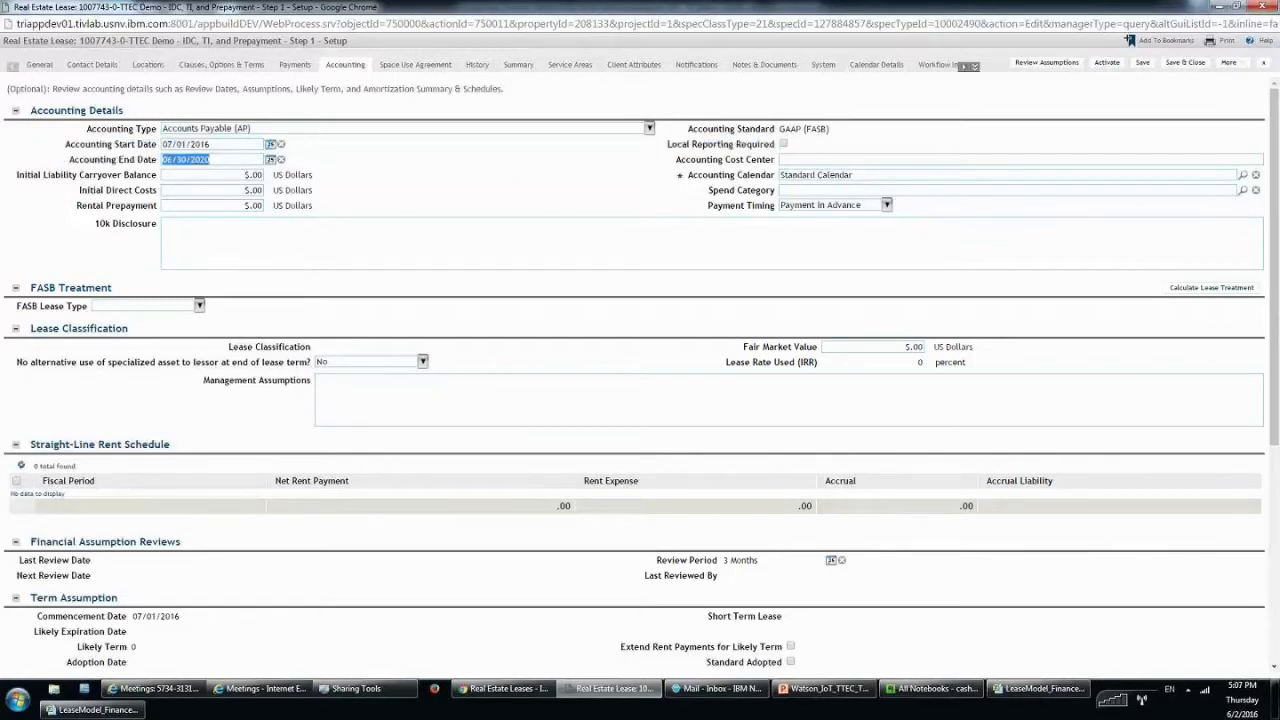
pyautogui.click(35, 174)
pyautogui.moveTo(24, 183); pyautogui.dragTo(197, 190)
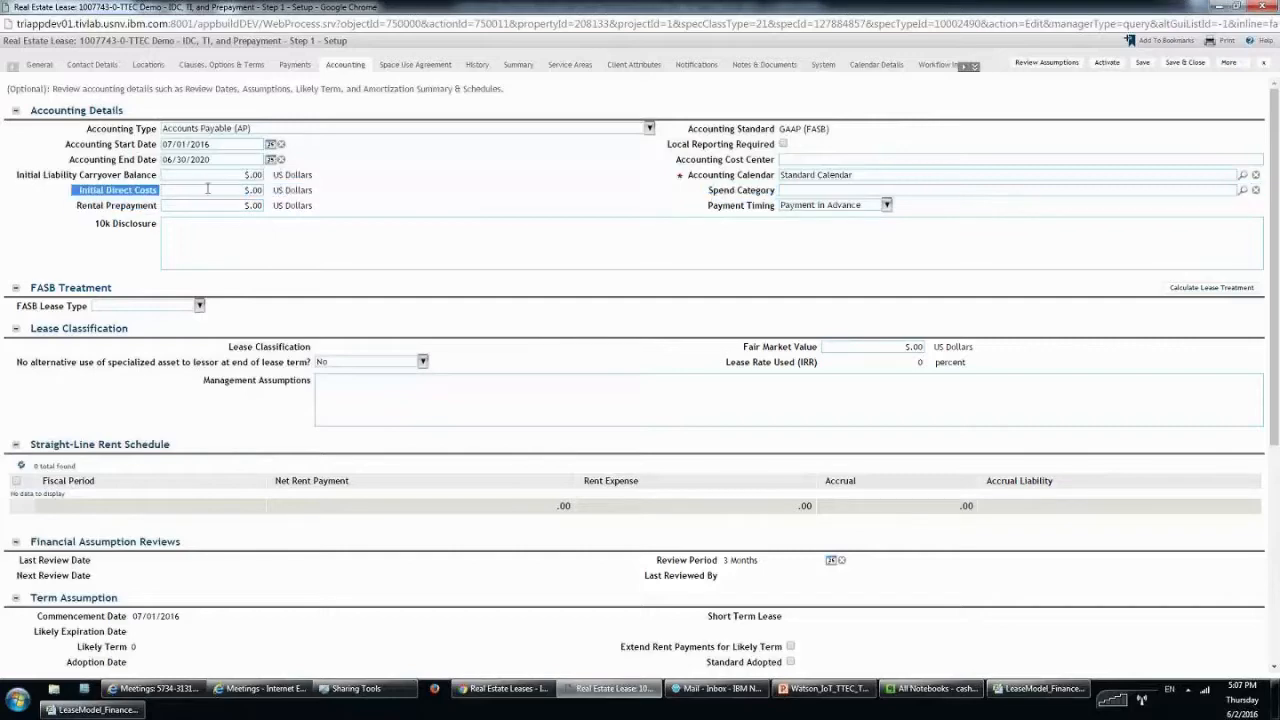
pyautogui.click(208, 189)
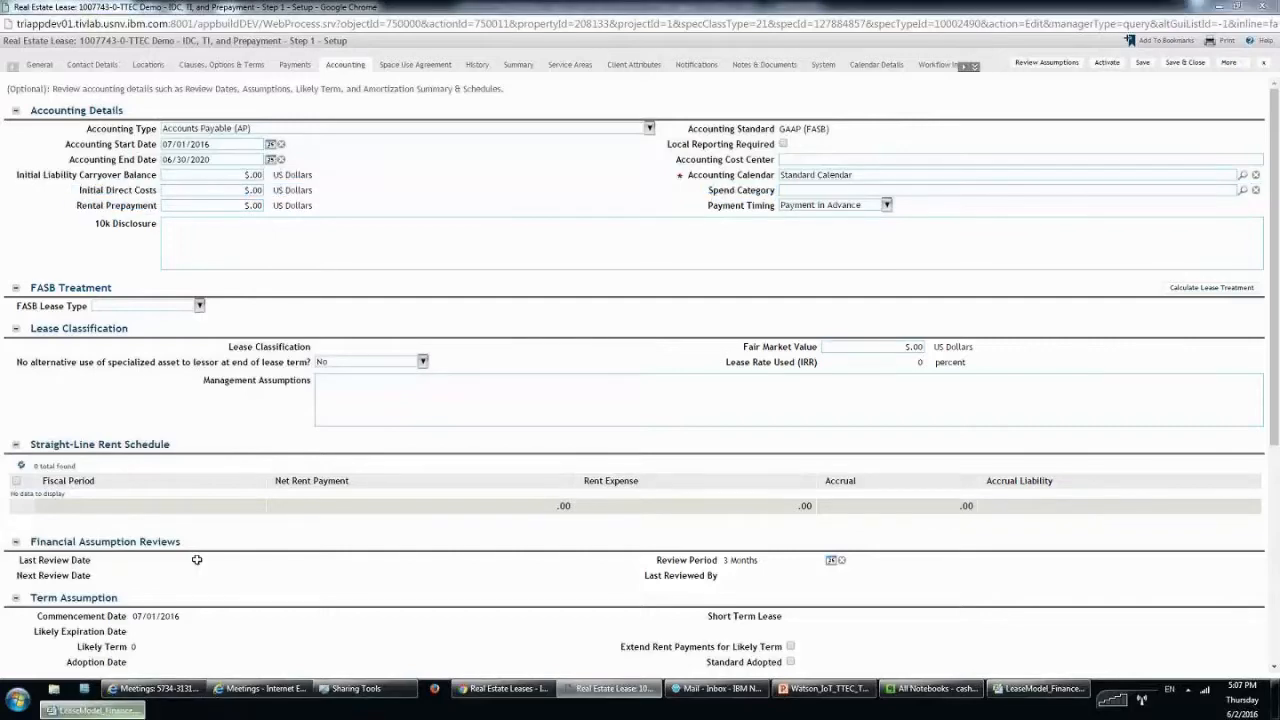
pyautogui.click(92, 709)
pyautogui.click(84, 660)
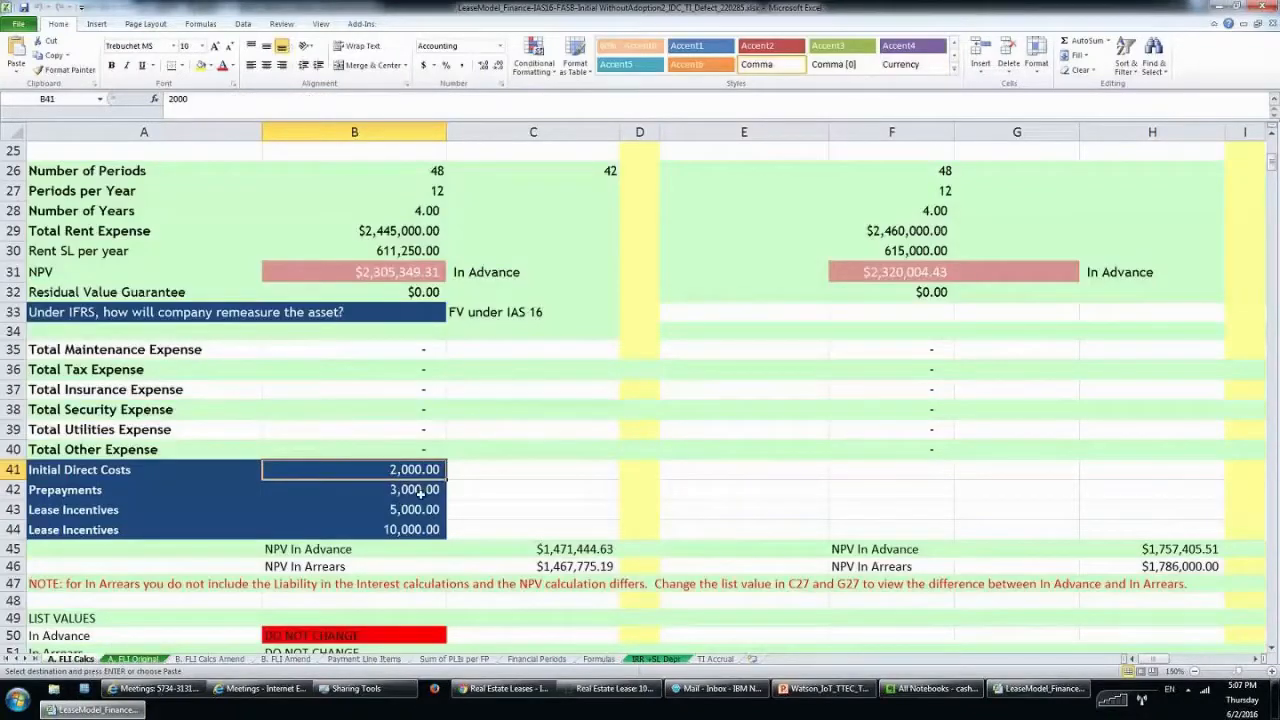
pyautogui.click(420, 490)
pyautogui.click(645, 685)
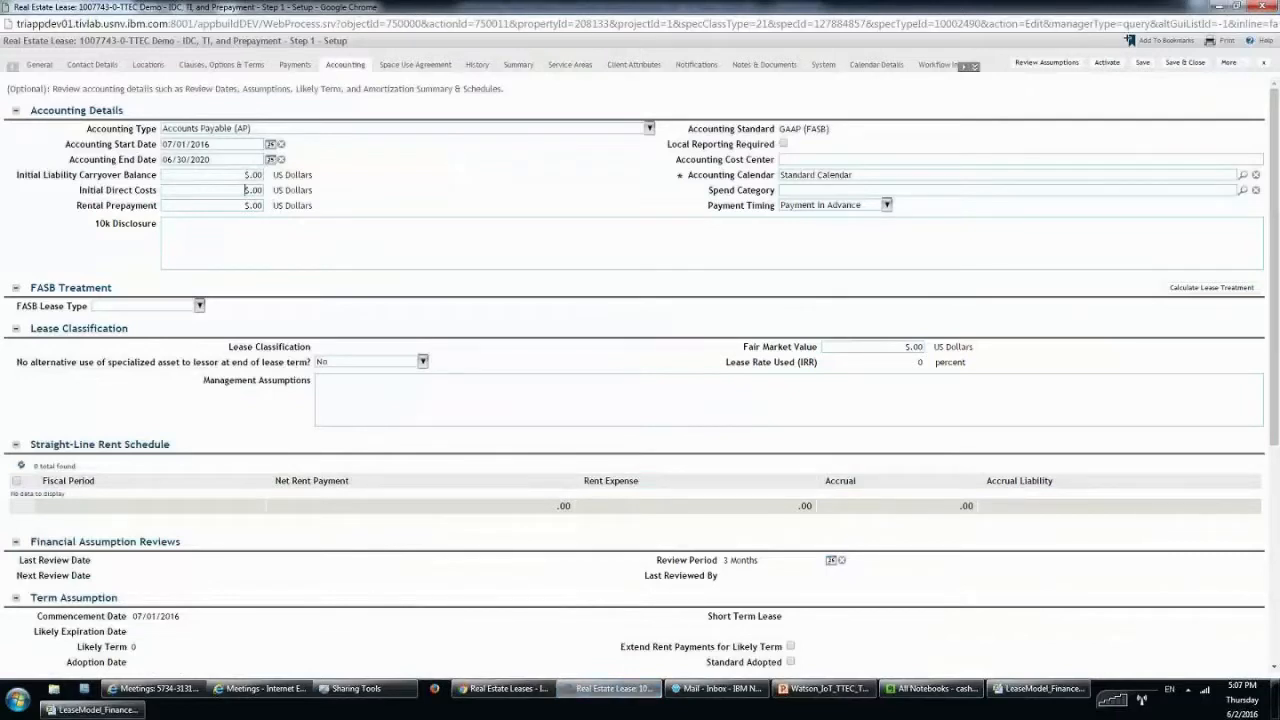
# Enter Initial Direct Costs of 2000 and Rental Prepayment of 3,000, then save.
pyautogui.write('2000')
pyautogui.press('Tab')
pyautogui.moveTo(82, 206); pyautogui.dragTo(158, 206)
pyautogui.click(209, 205)
pyautogui.write('3,0')
pyautogui.write('00')
pyautogui.press('Tab')
pyautogui.click(1149, 68)
# Check the two Lease Incentives rows in Excel, then start a new payment schedule on the lease.
pyautogui.click(299, 66)
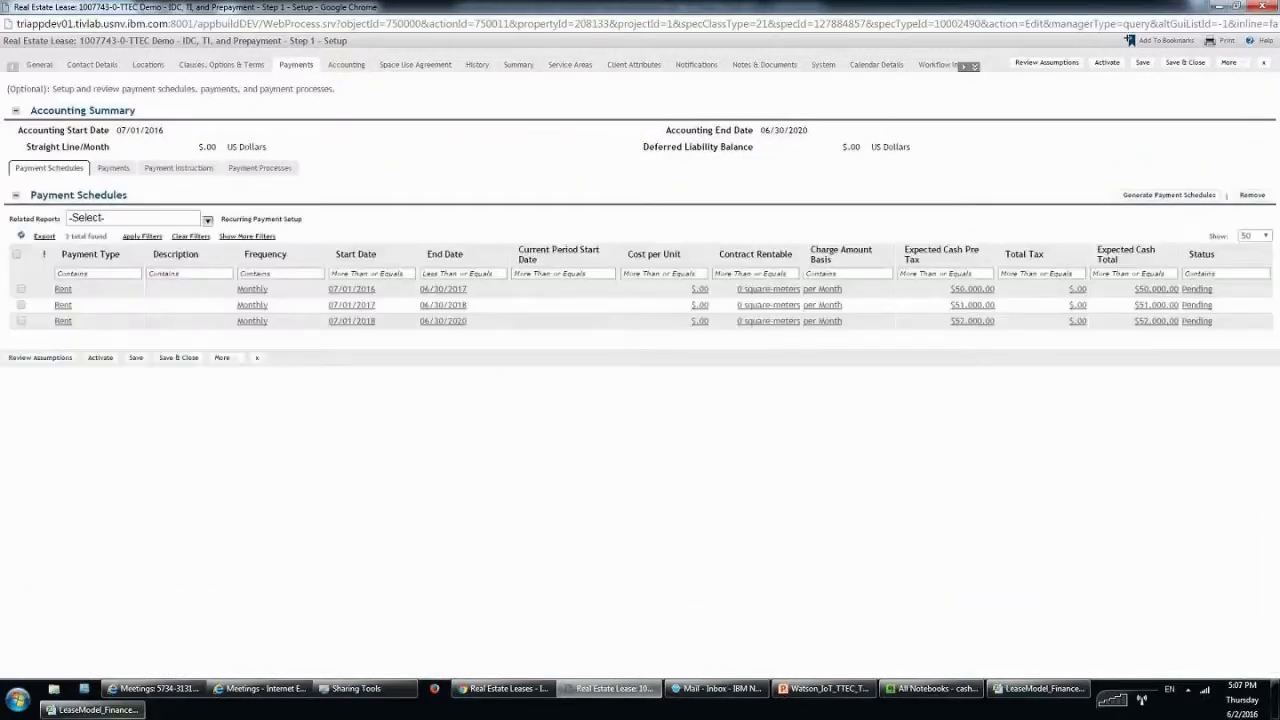
pyautogui.click(120, 711)
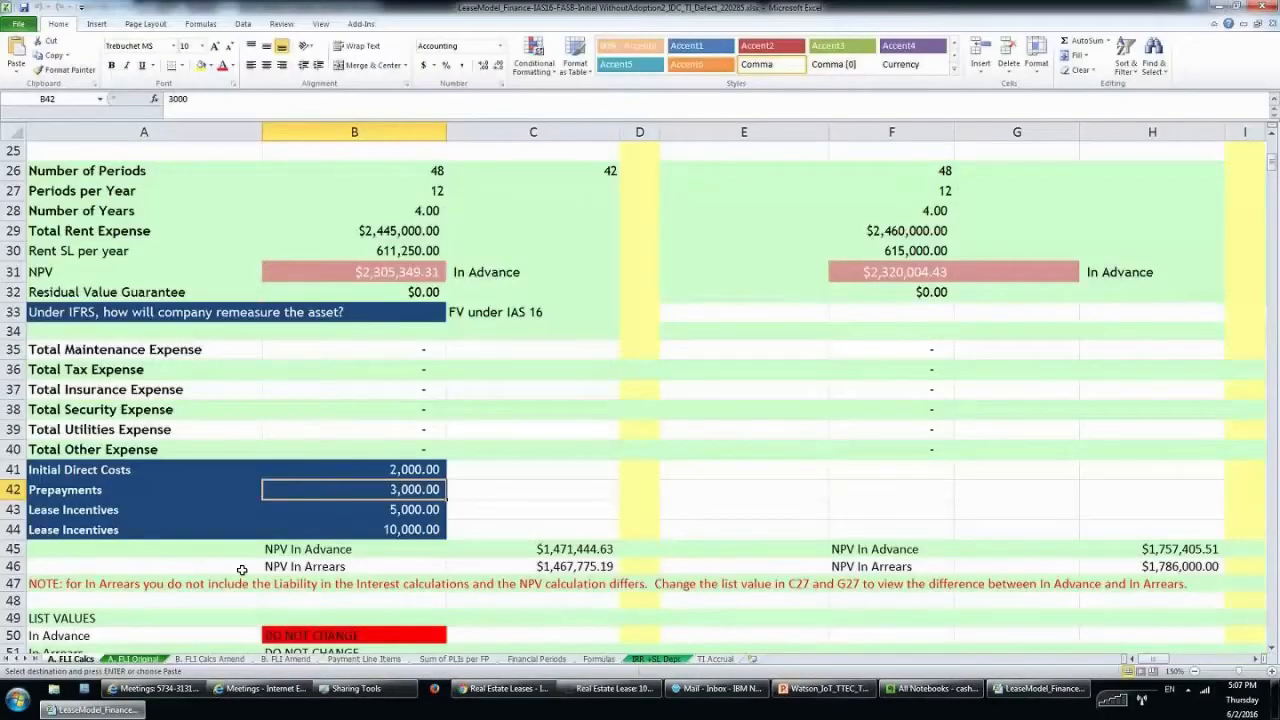
pyautogui.moveTo(168, 512); pyautogui.dragTo(447, 537)
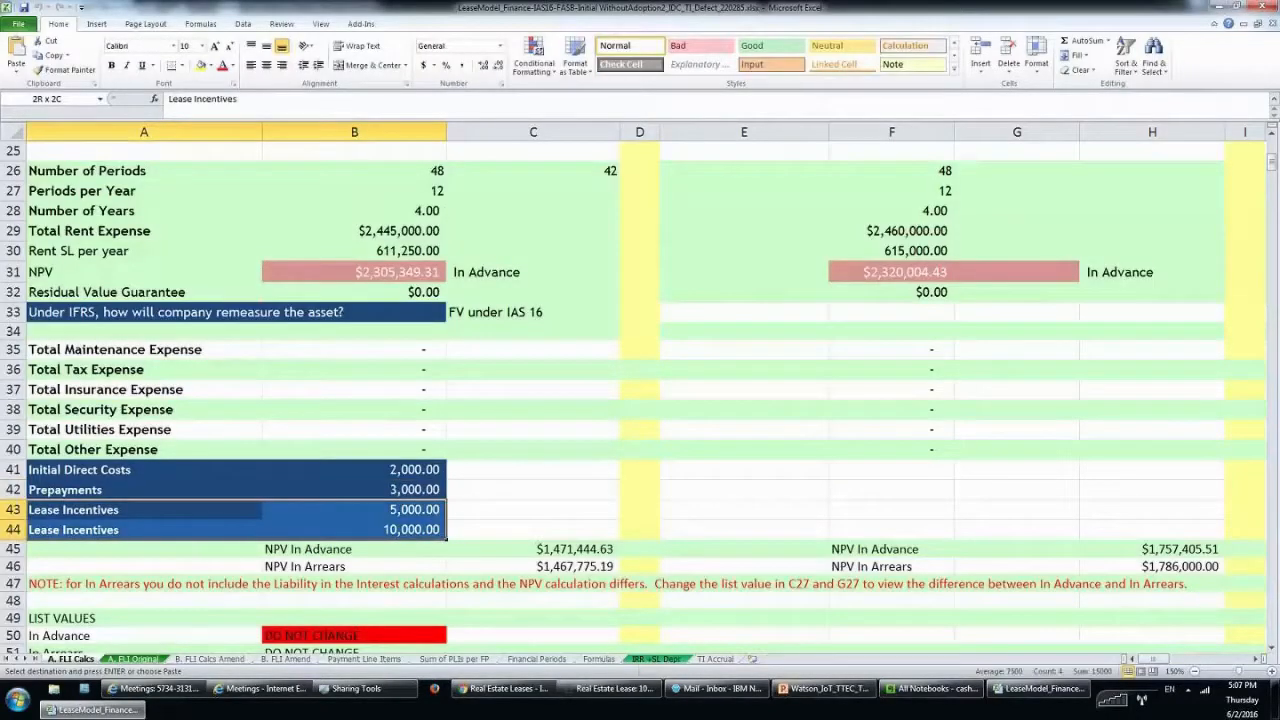
pyautogui.moveTo(425, 530); pyautogui.dragTo(425, 530)
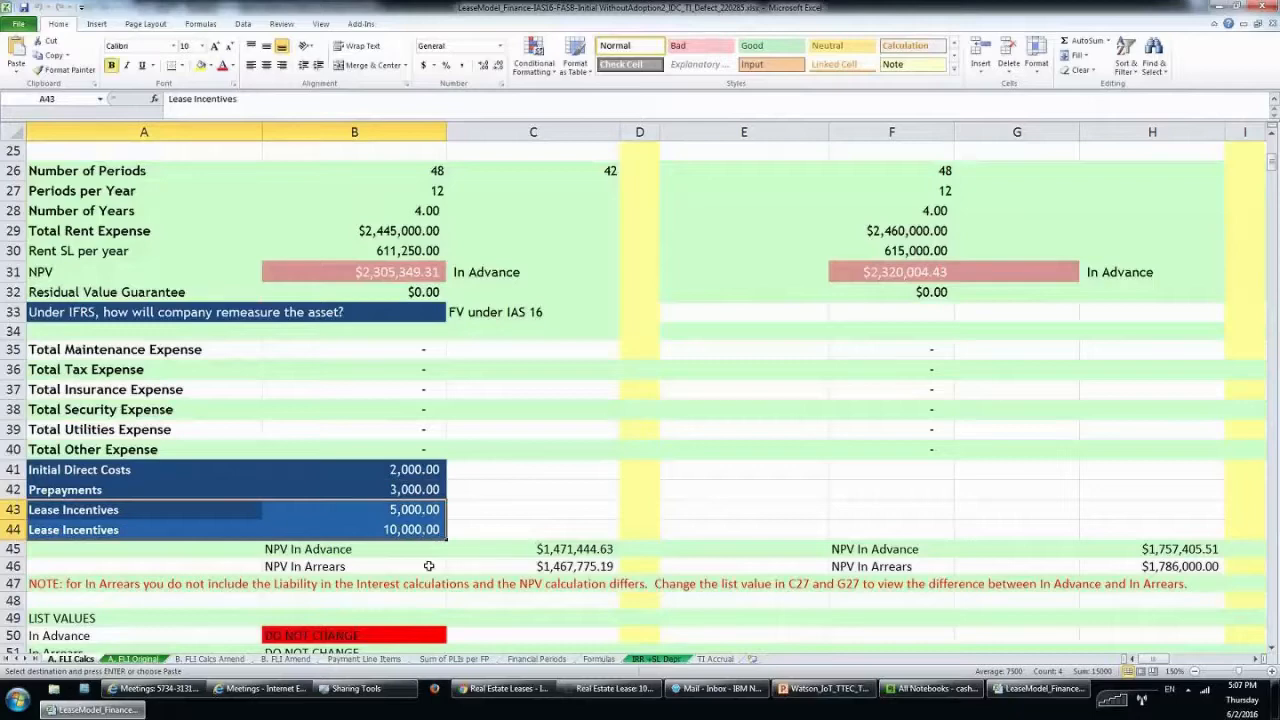
pyautogui.click(614, 693)
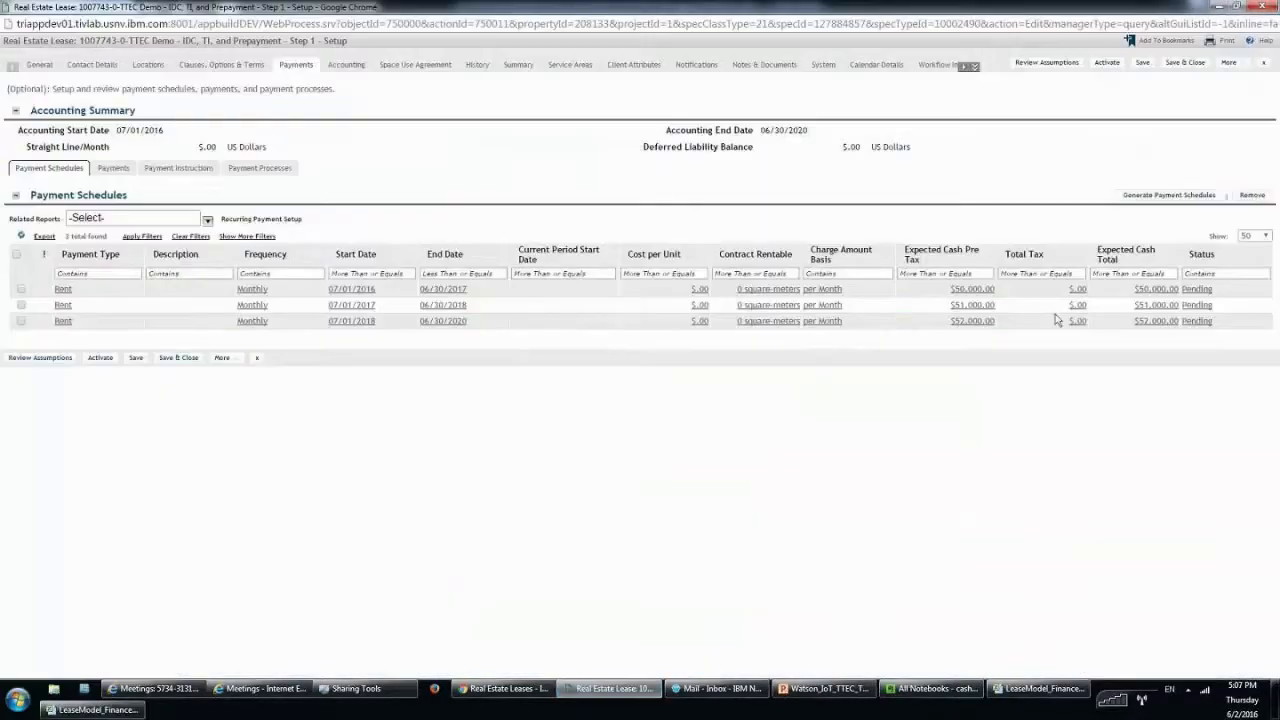
pyautogui.click(1187, 198)
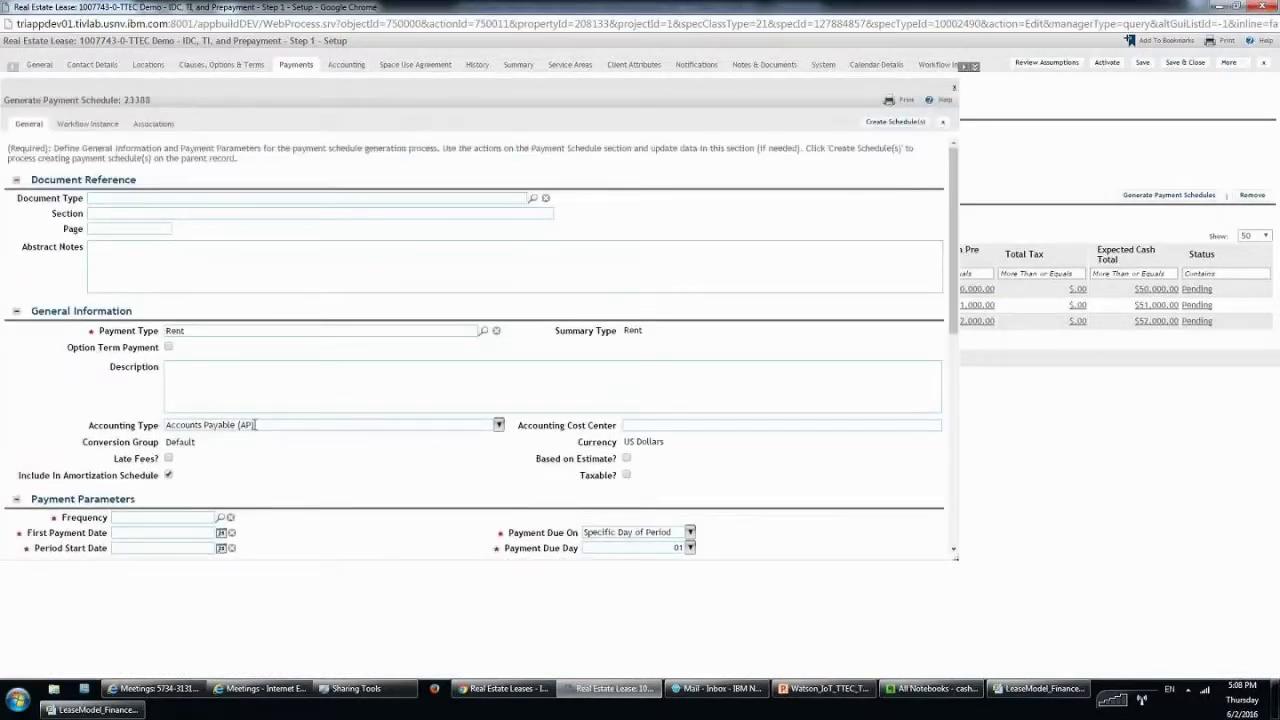
# Set the schedule's accounting type to Accounts Receivable (AR) and its frequency to Other.
pyautogui.click(256, 424)
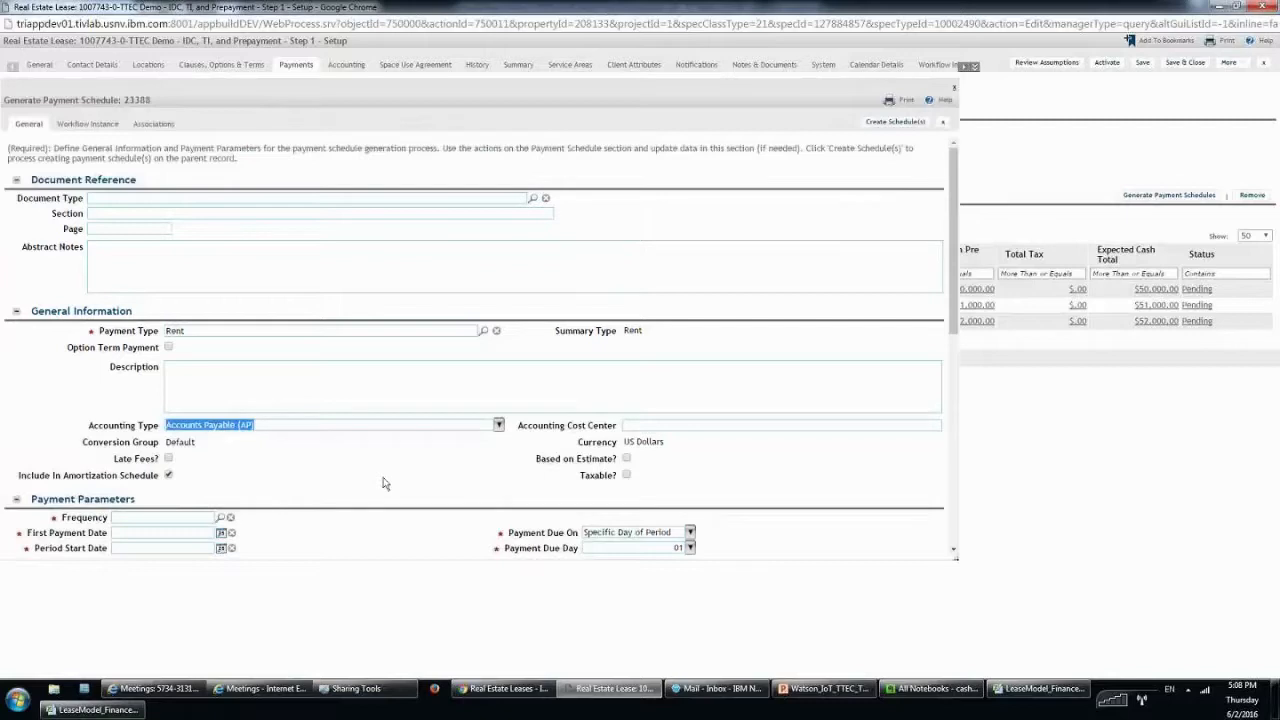
pyautogui.click(498, 425)
pyautogui.click(222, 471)
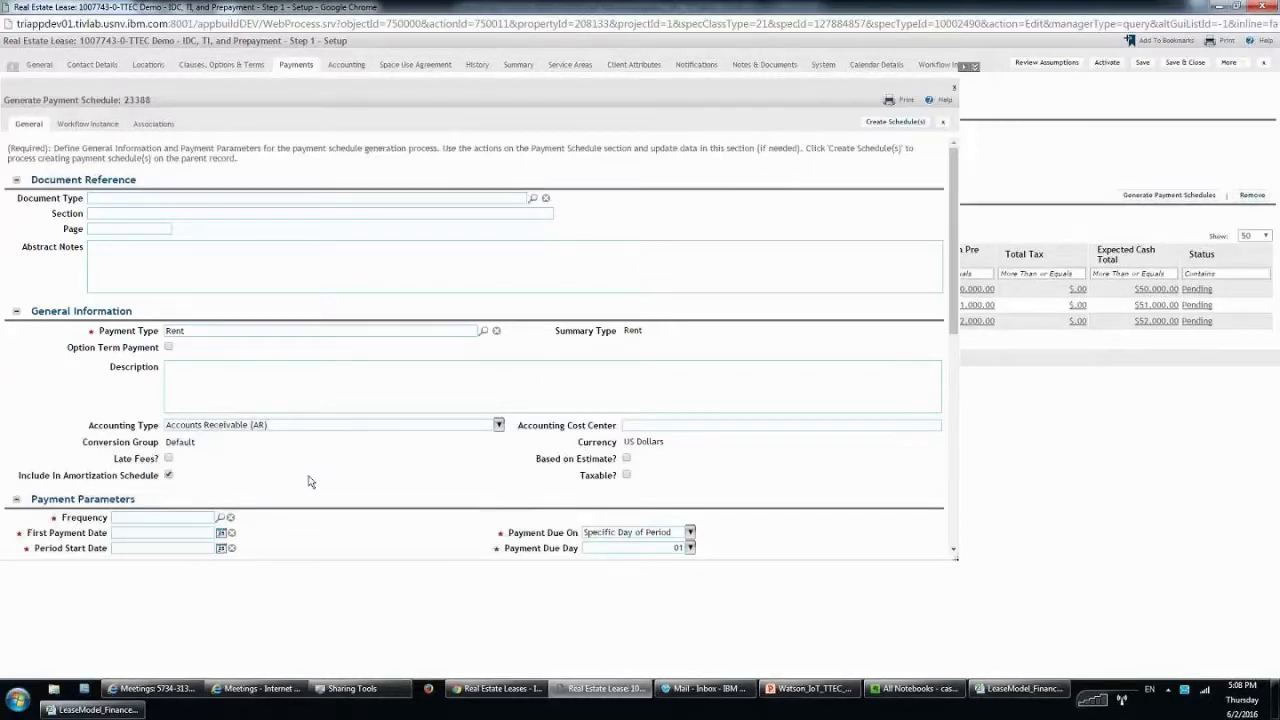
pyautogui.scroll(-1, 280, 430)
pyautogui.tripleClick(166, 363)
pyautogui.moveTo(270, 363); pyautogui.dragTo(166, 363)
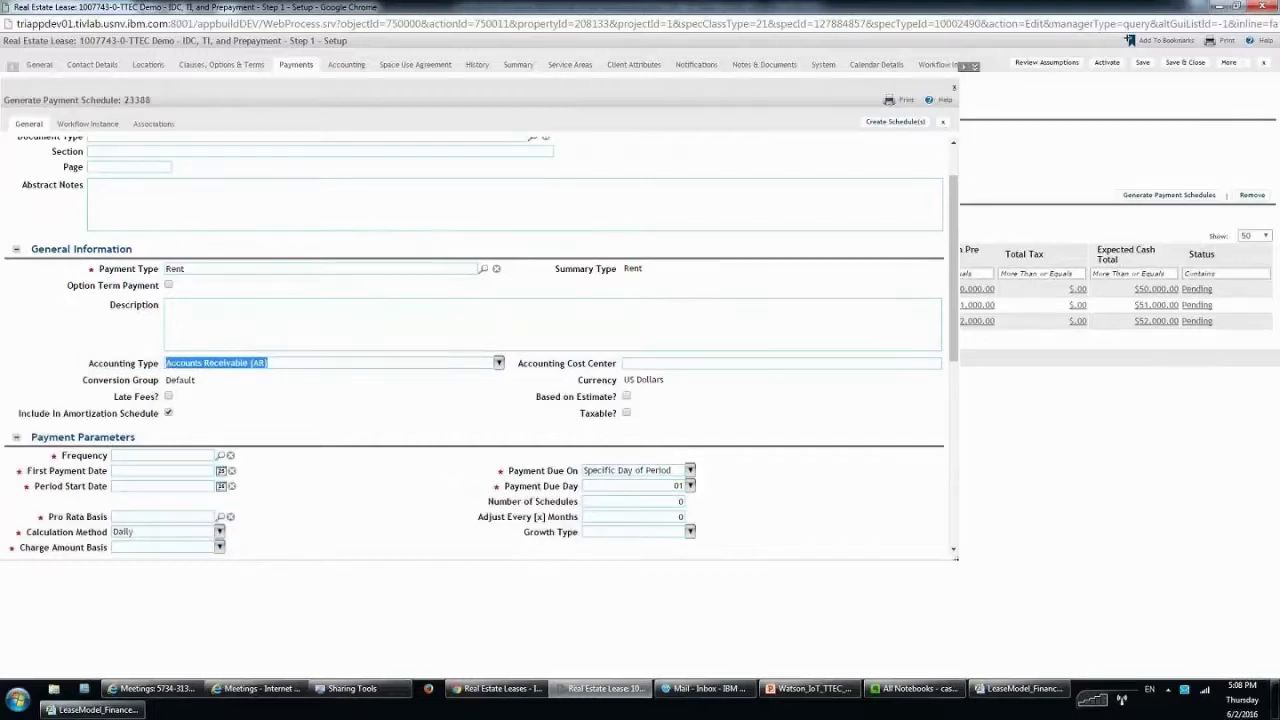
pyautogui.click(319, 412)
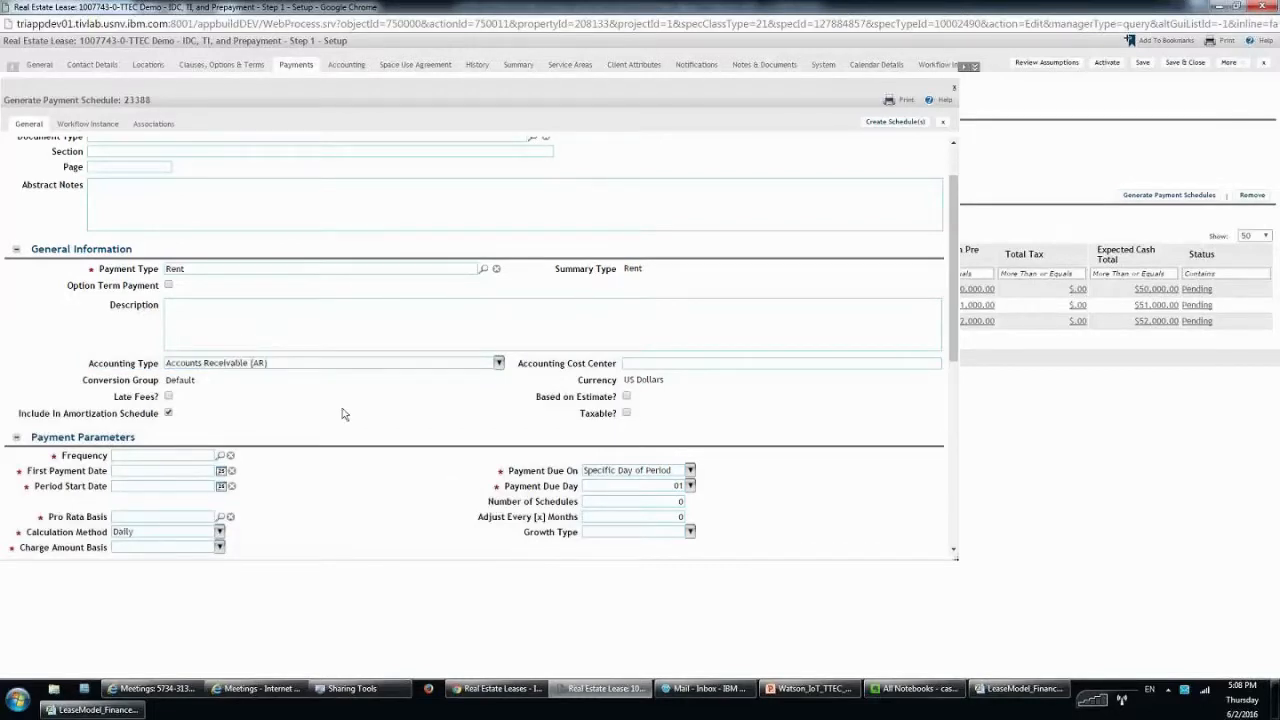
pyautogui.scroll(-3, 342, 414)
pyautogui.click(187, 330)
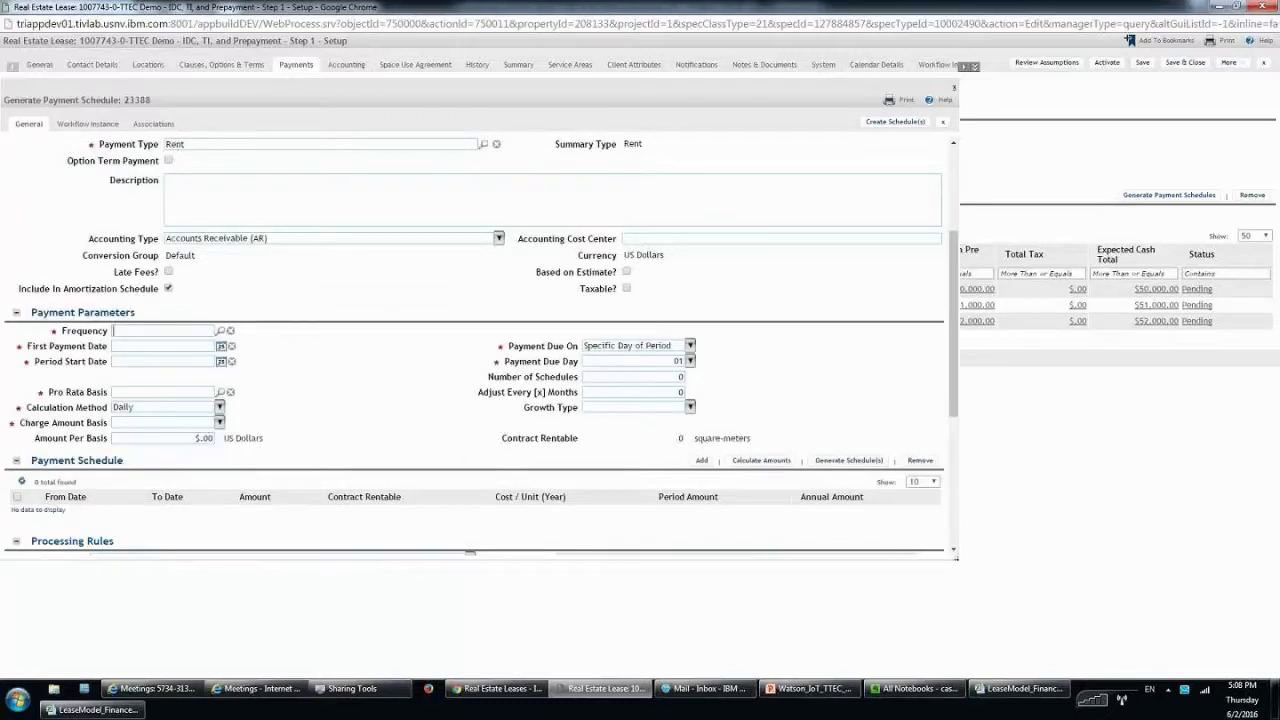
pyautogui.click(221, 331)
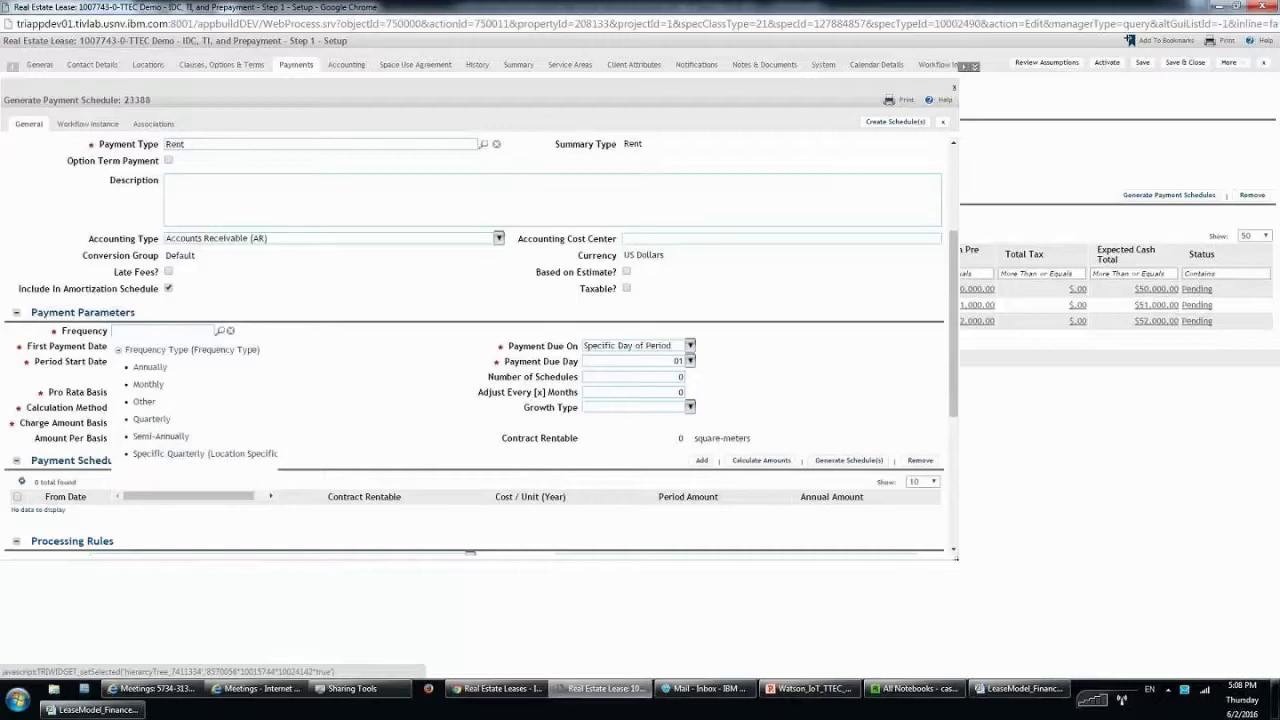
pyautogui.click(144, 401)
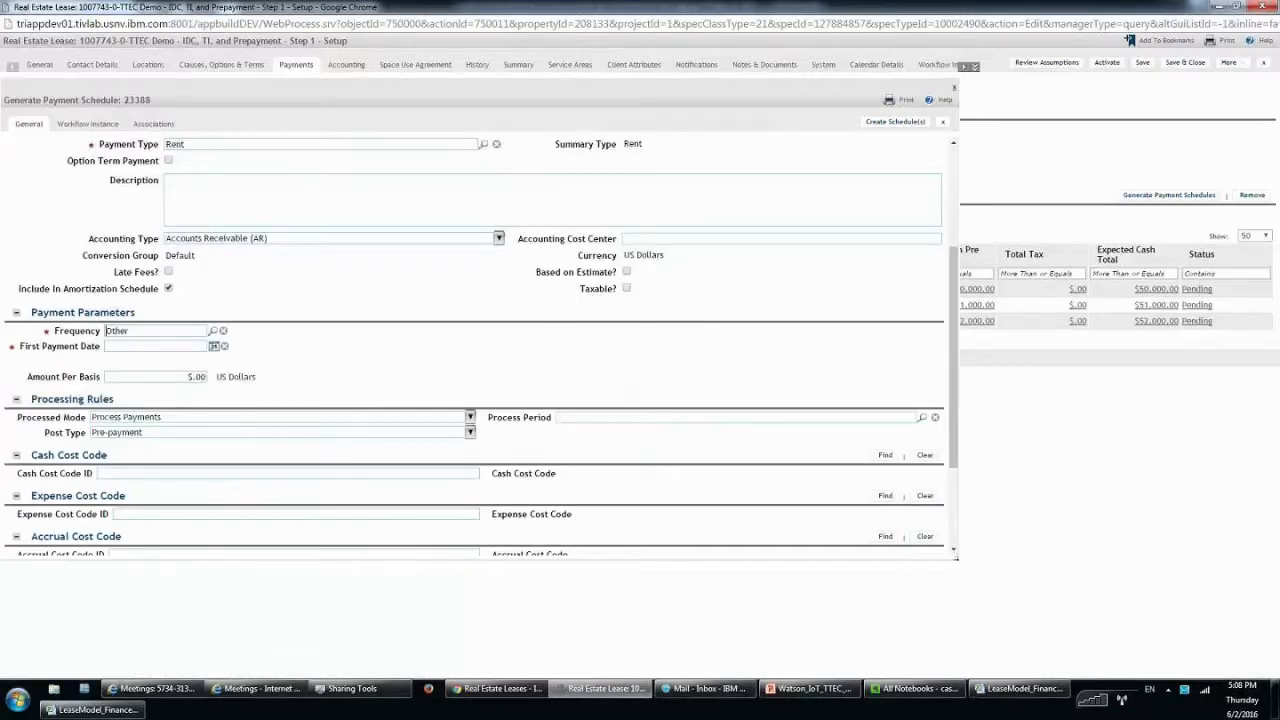
# Enter first payment date 11/01/2016 and a 5,000 amount per basis, then create the schedule.
pyautogui.click(213, 347)
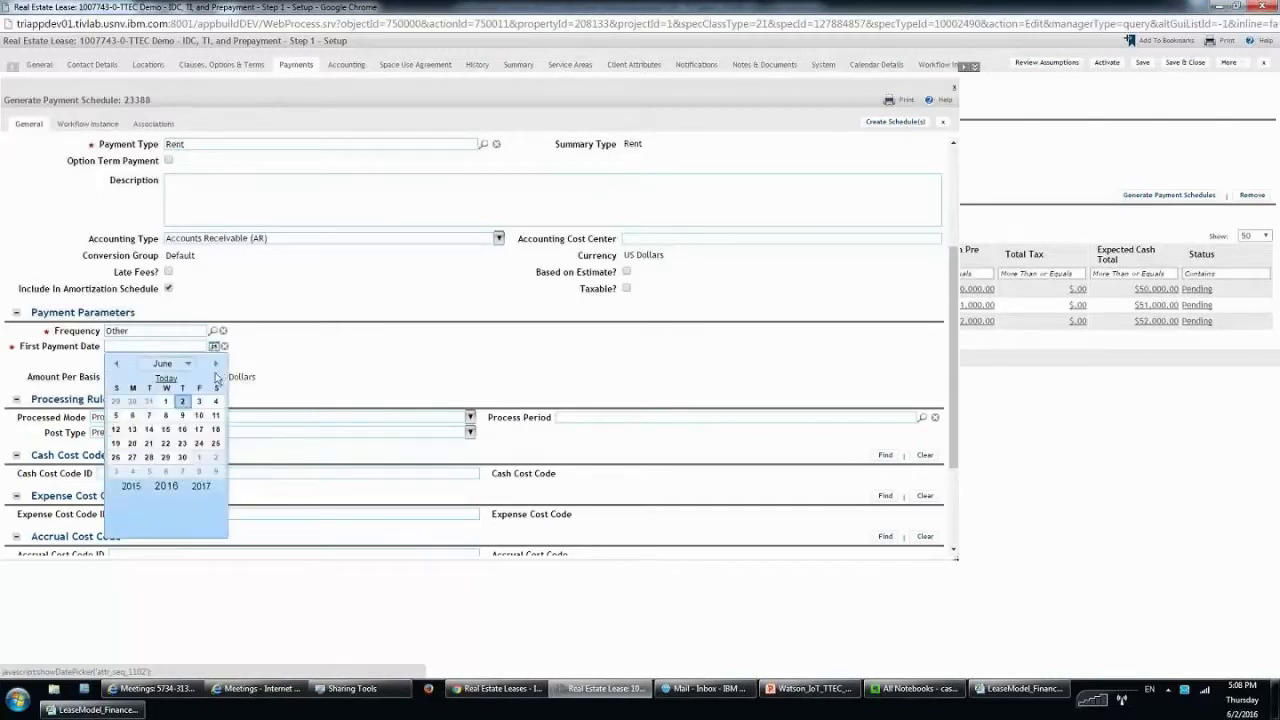
pyautogui.click(97, 710)
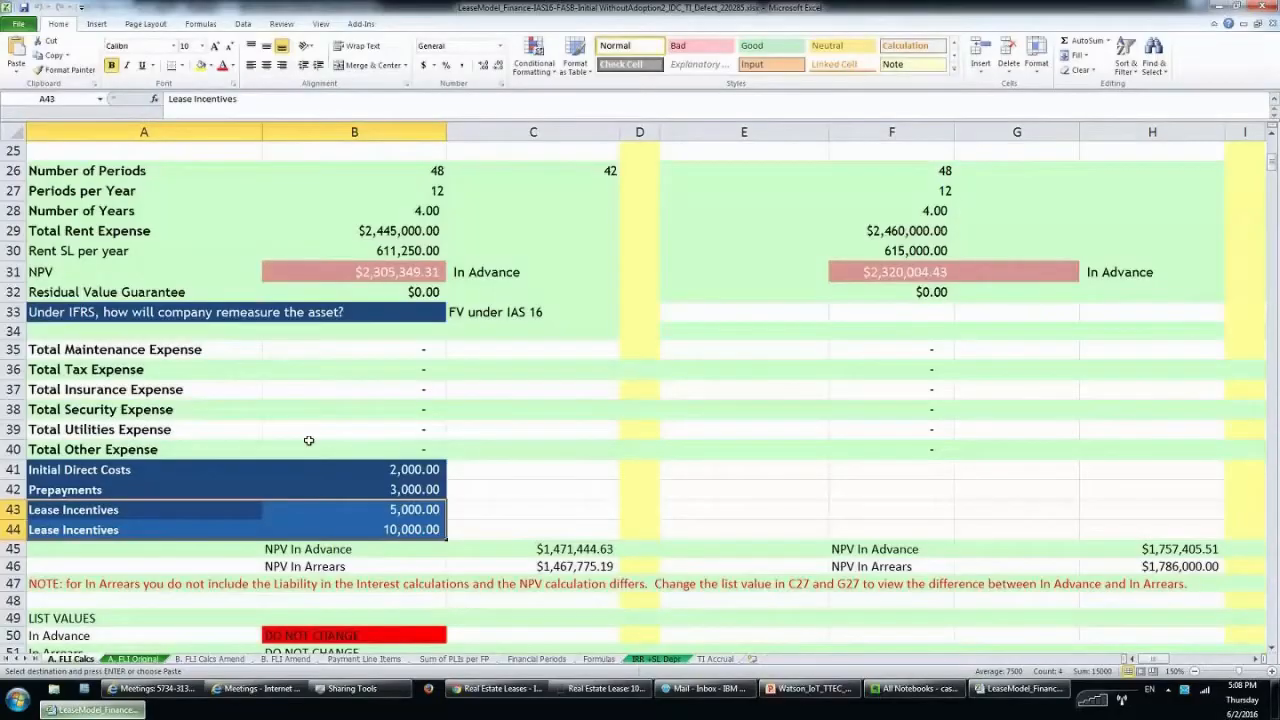
pyautogui.click(138, 659)
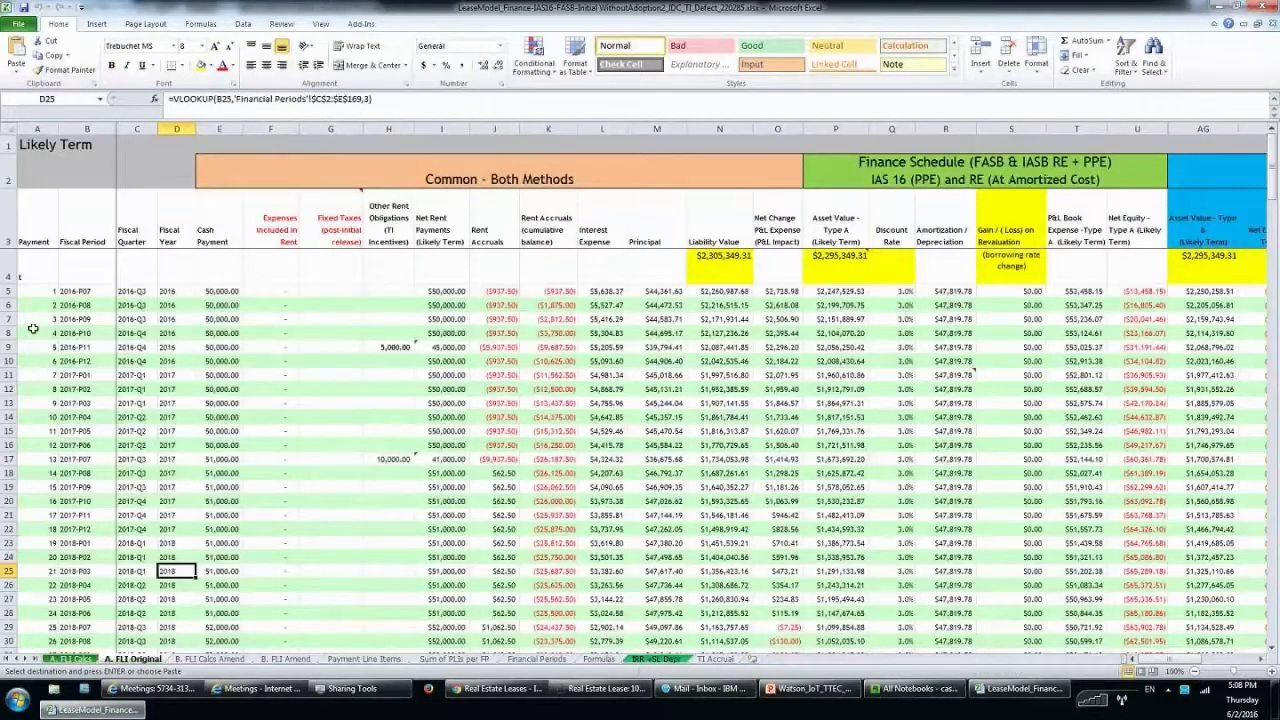
pyautogui.click(10, 347)
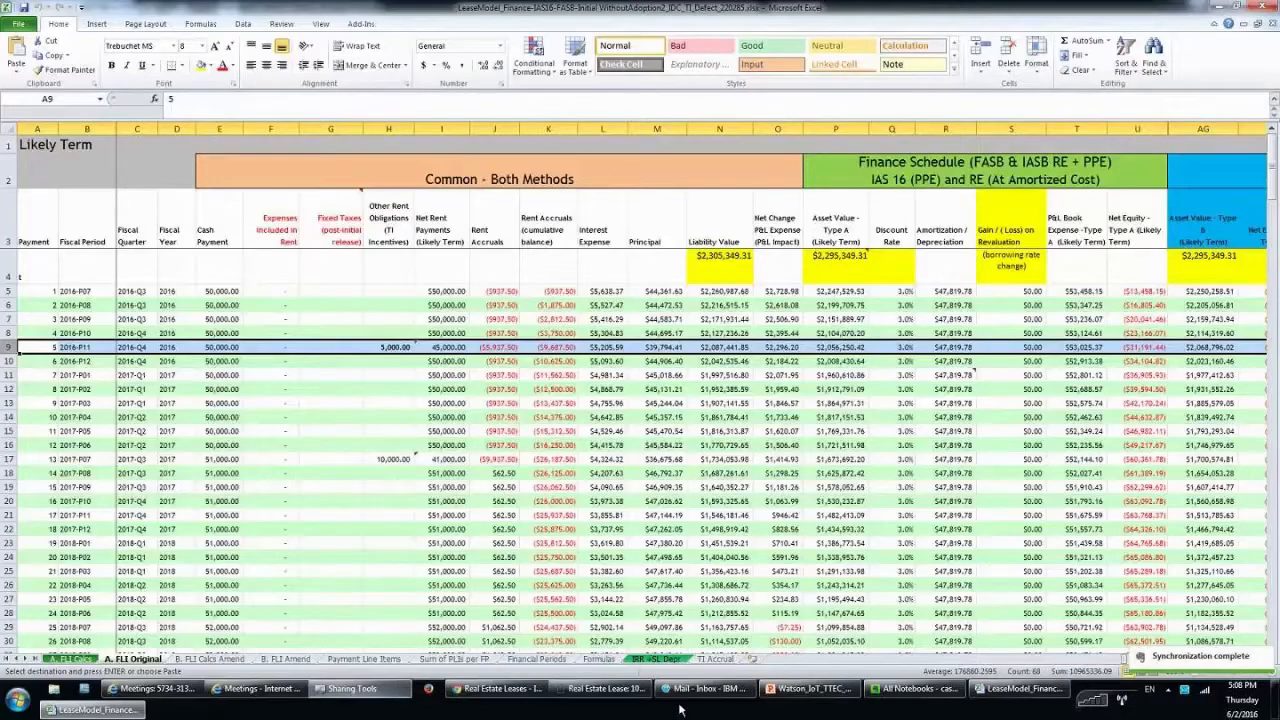
pyautogui.click(605, 688)
pyautogui.write('11/1/2016')
pyautogui.press('Tab')
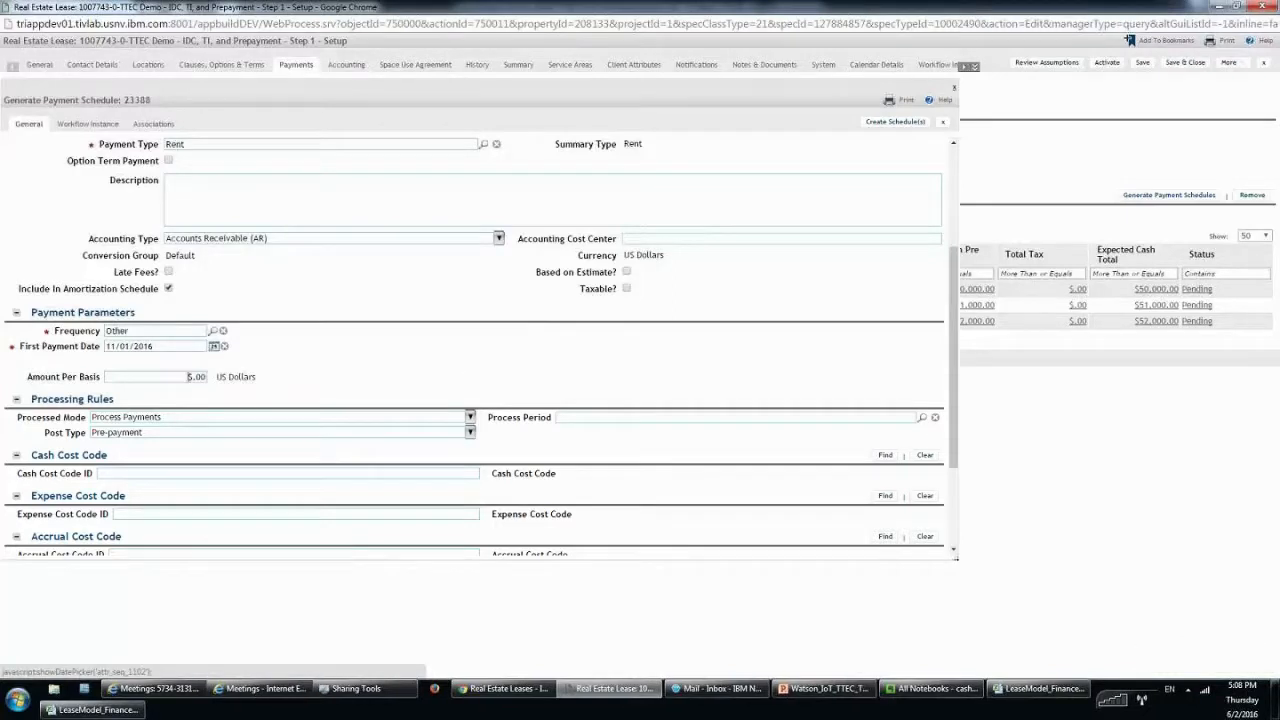
pyautogui.write('000')
pyautogui.press('Tab')
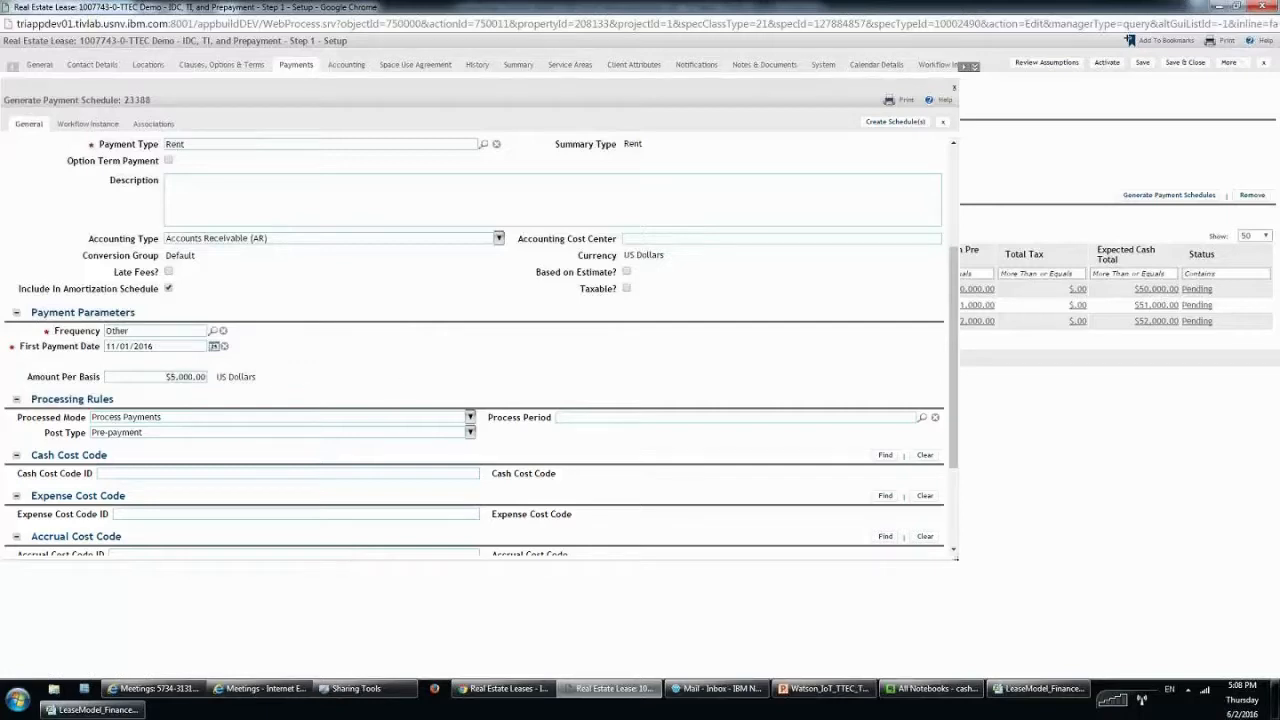
pyautogui.click(912, 122)
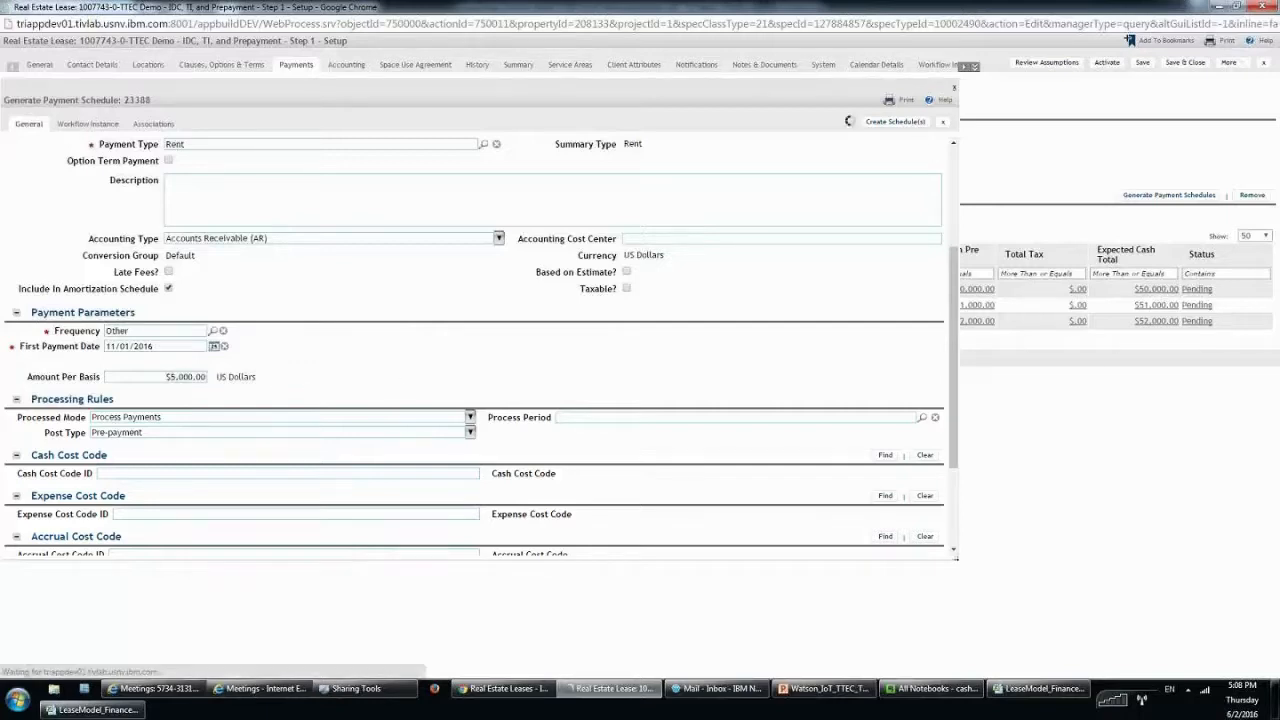
pyautogui.click(944, 124)
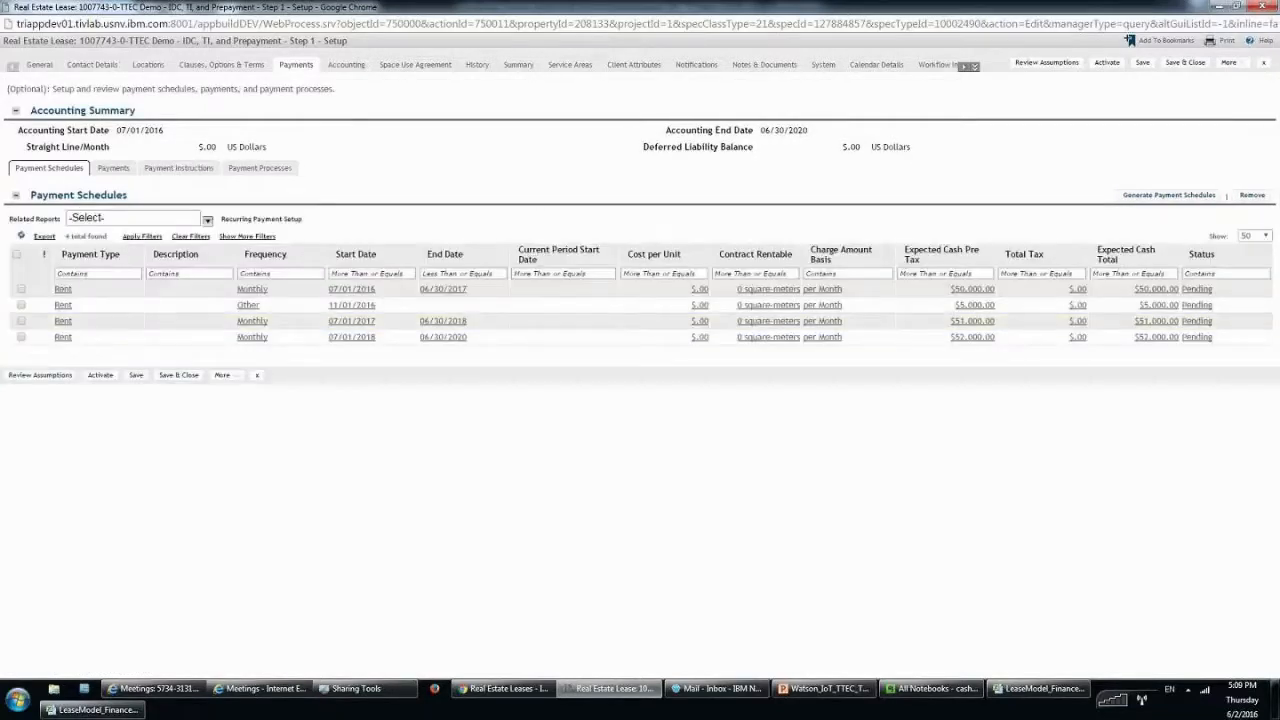
# Change the new $5,000 Other schedule's payment type to Tenant Improvement Incentive and save it.
pyautogui.click(21, 305)
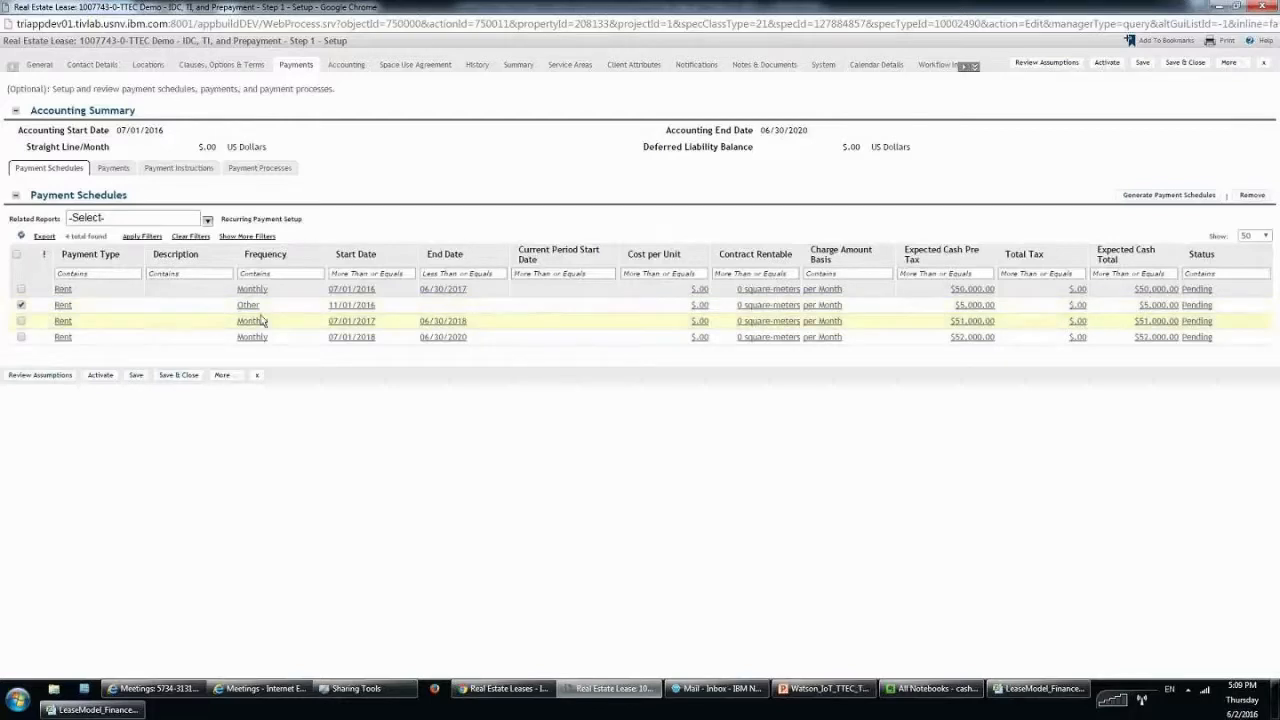
pyautogui.click(338, 306)
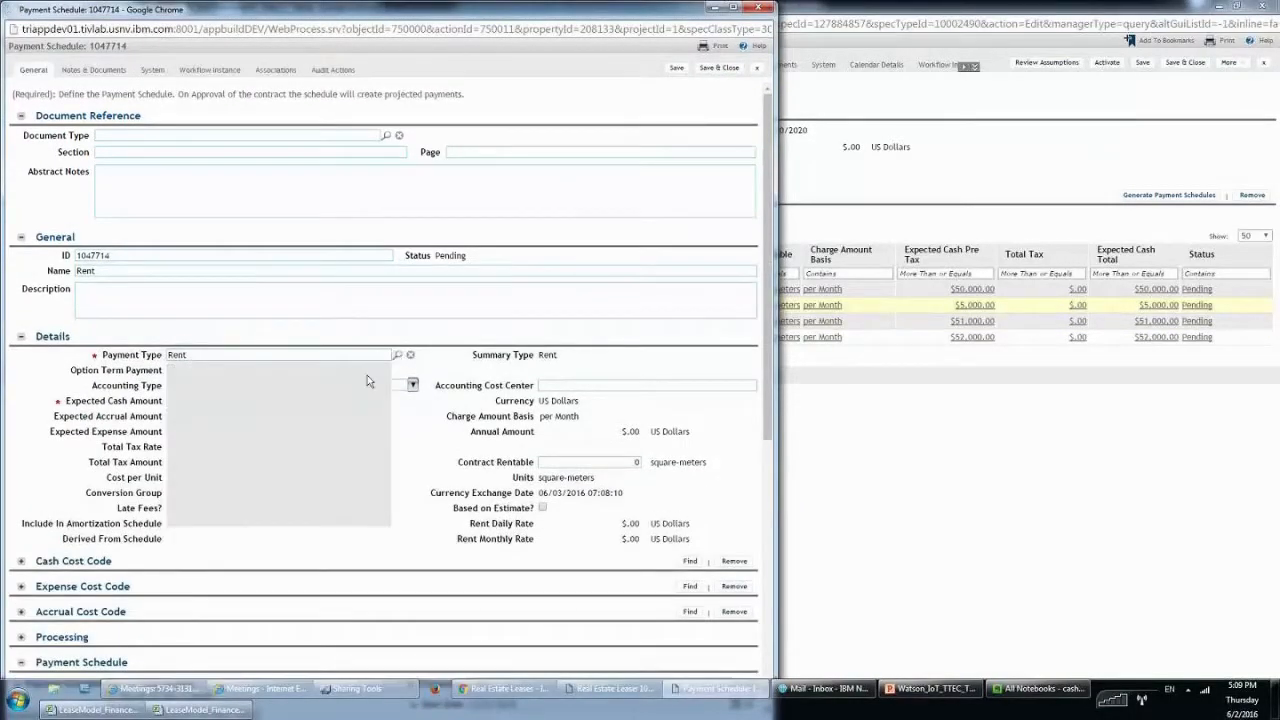
pyautogui.scroll(-15, 367, 375)
pyautogui.scroll(-8, 355, 421)
pyautogui.scroll(-5, 355, 421)
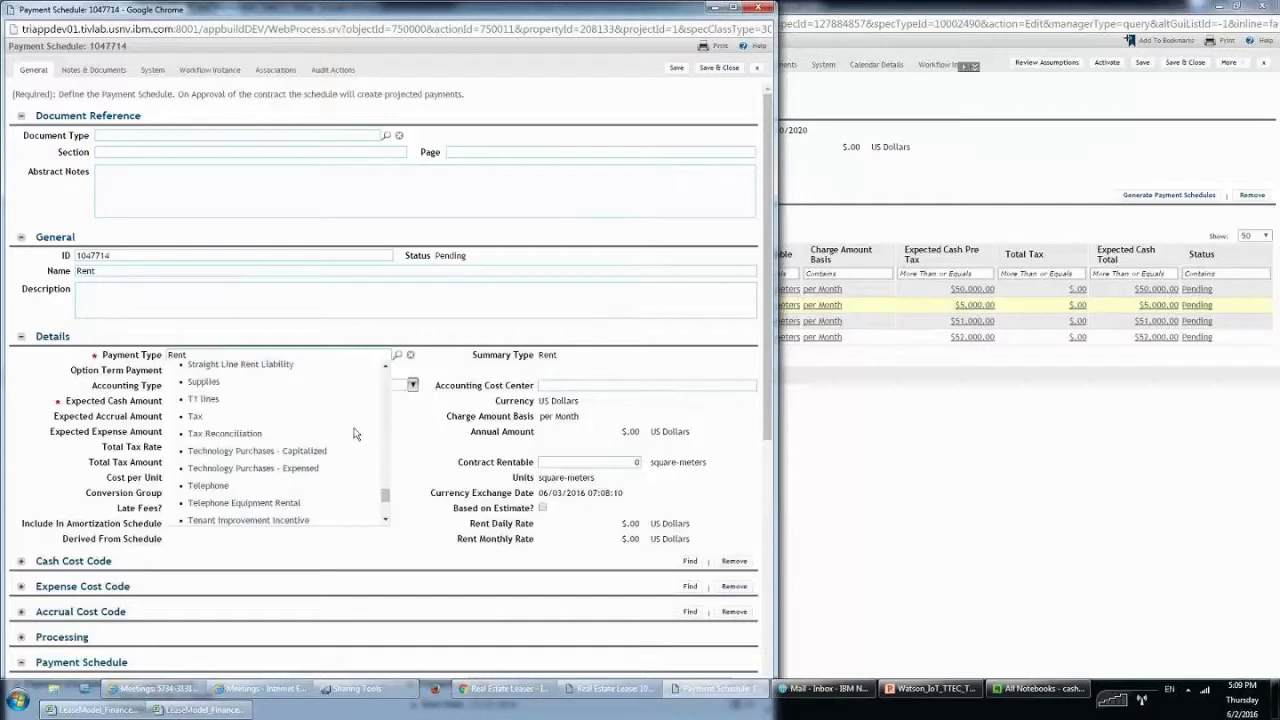
pyautogui.click(294, 520)
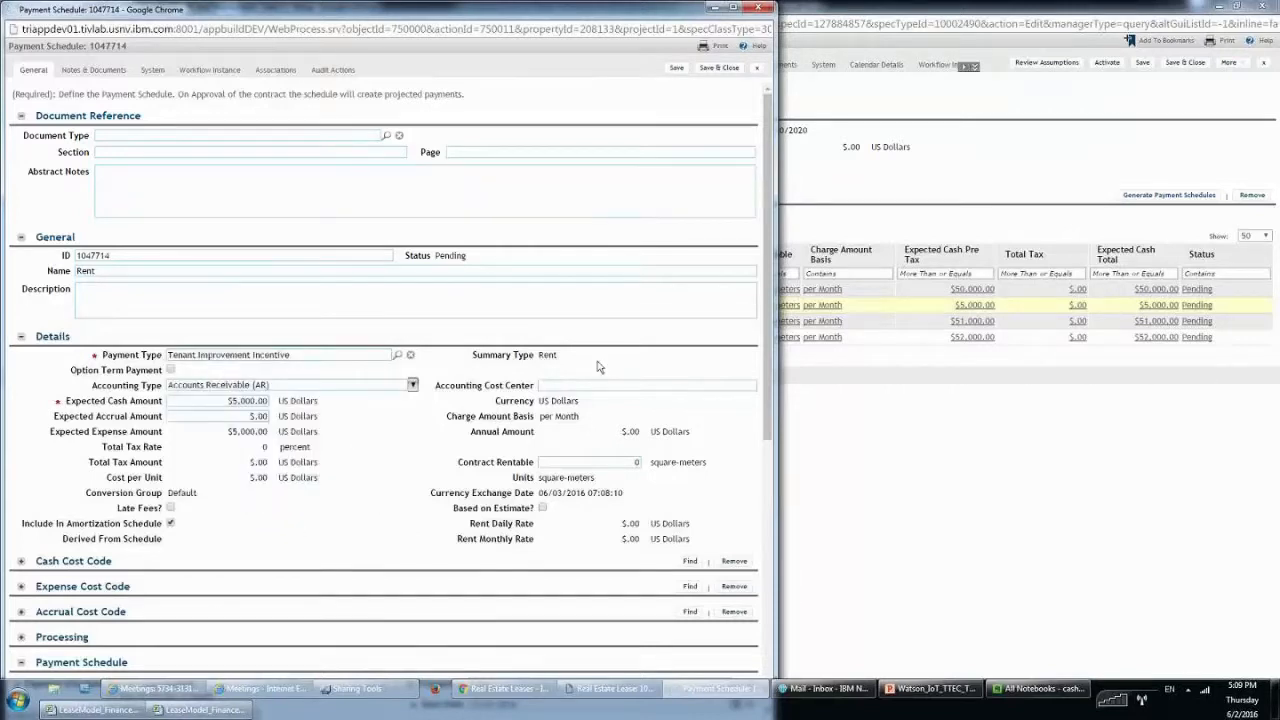
pyautogui.click(719, 68)
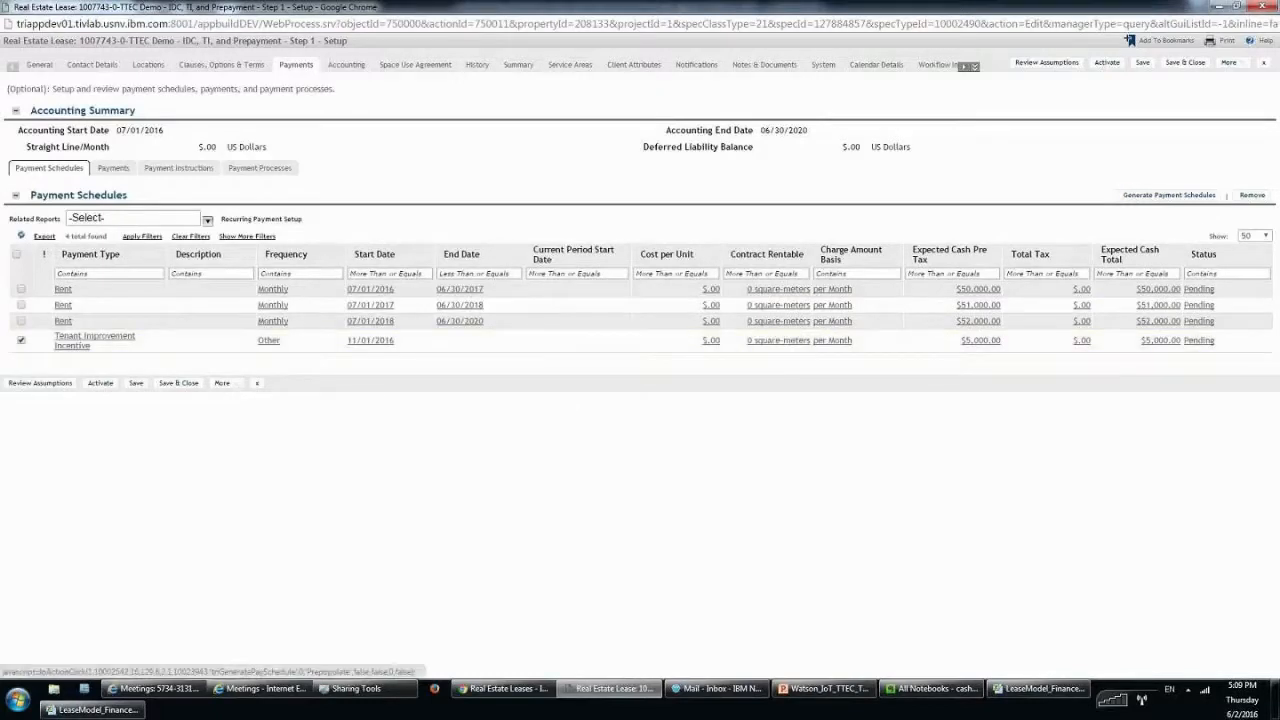
# Check the Excel model's 2017-P07 row for the 10,000 incentive amount.
pyautogui.click(1168, 195)
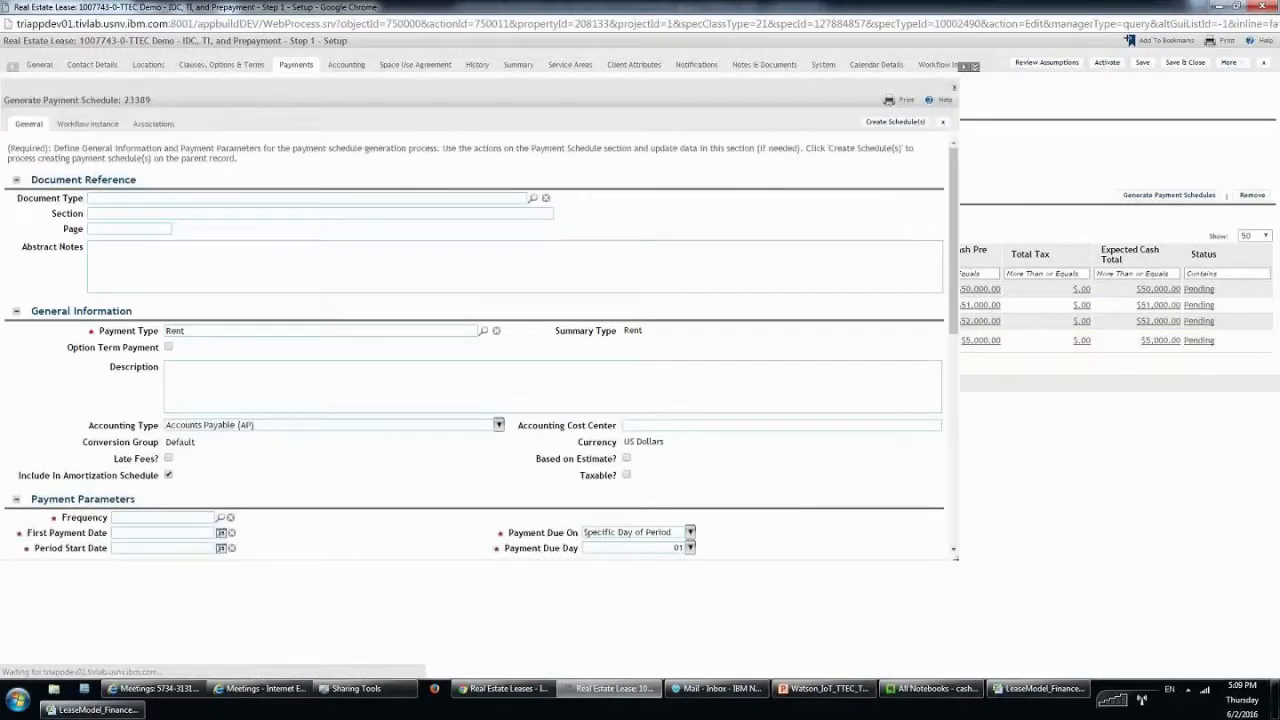
pyautogui.click(93, 711)
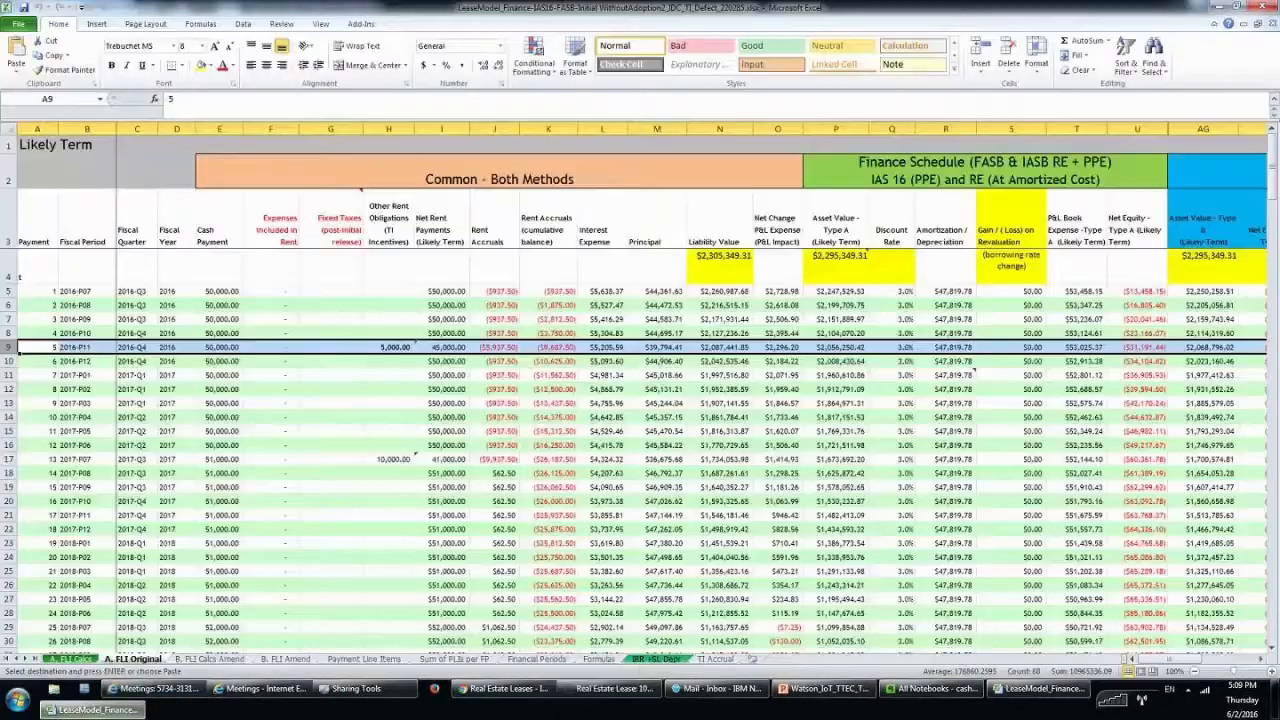
pyautogui.click(41, 459)
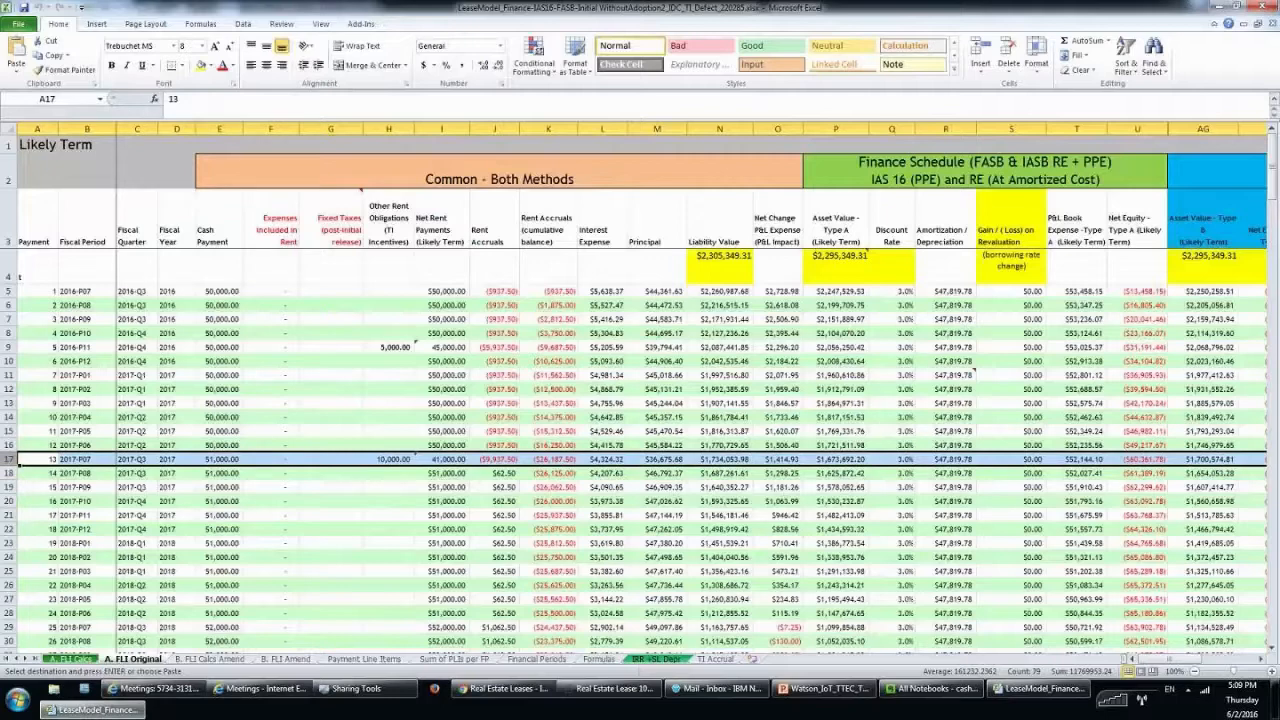
pyautogui.click(610, 688)
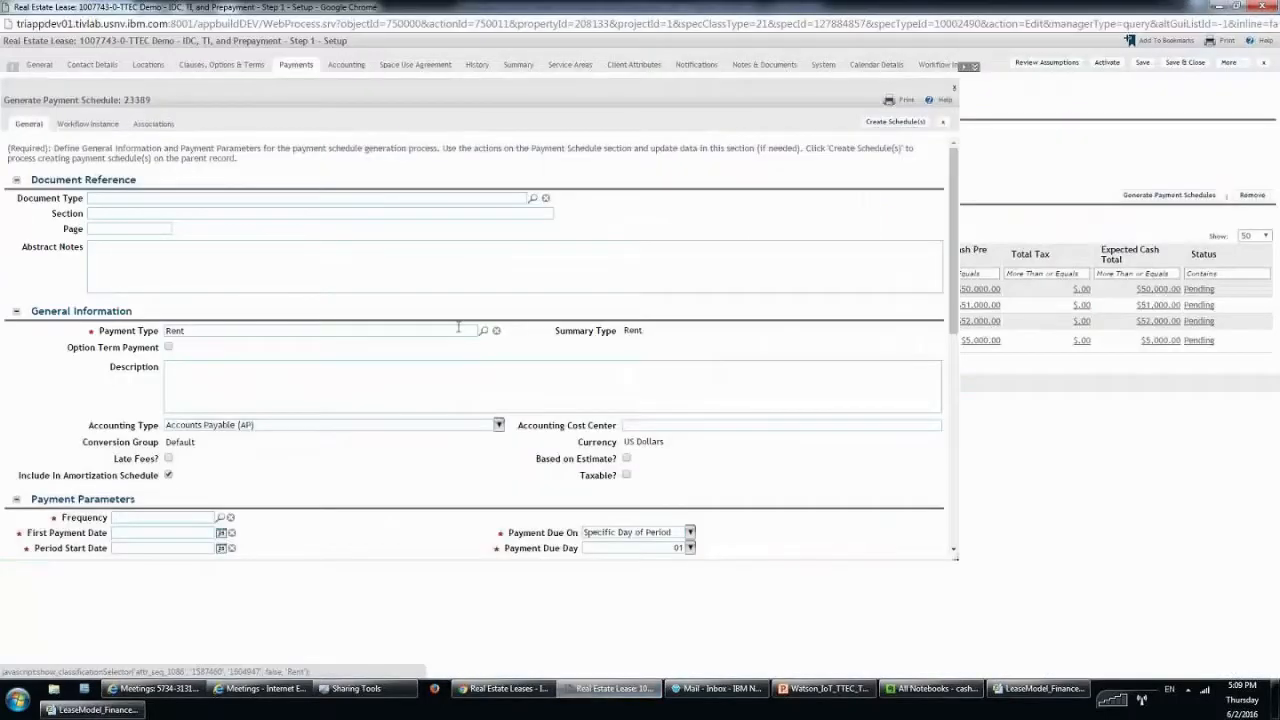
# Set the new schedule's payment type to Tenant Improvement Incentive and accounting type to AR.
pyautogui.click(486, 330)
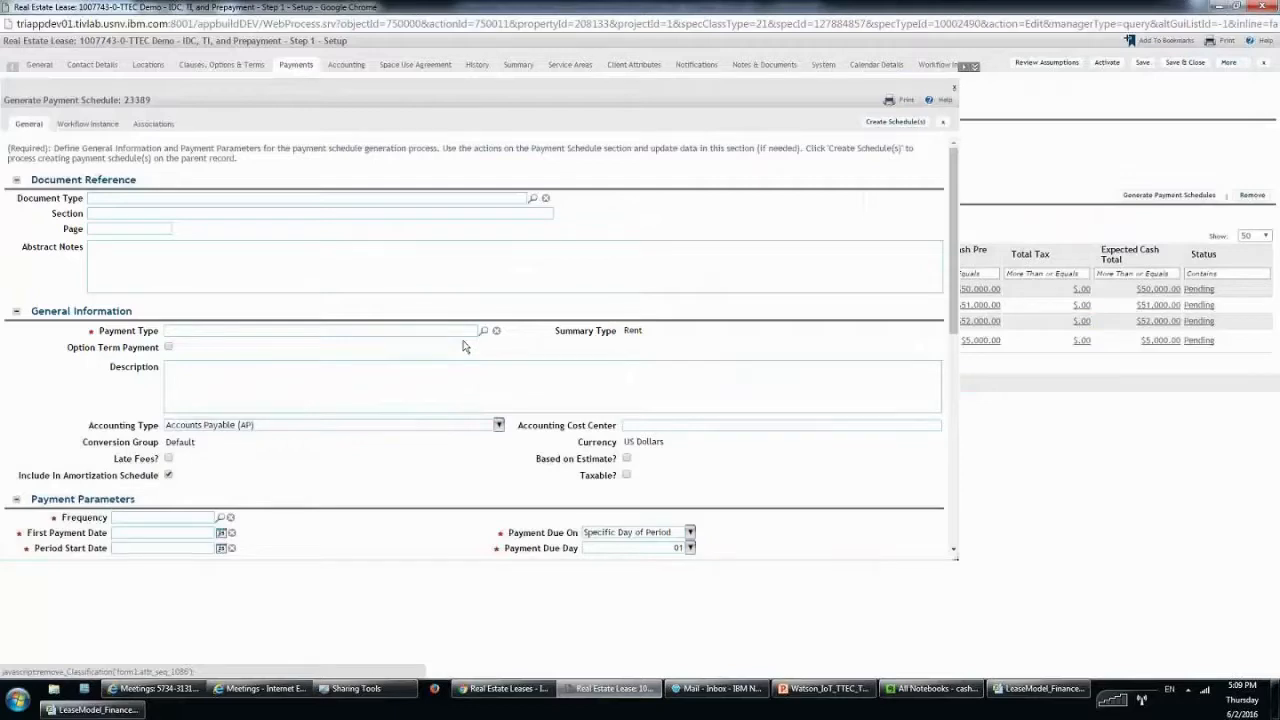
pyautogui.click(419, 333)
pyautogui.write('tena')
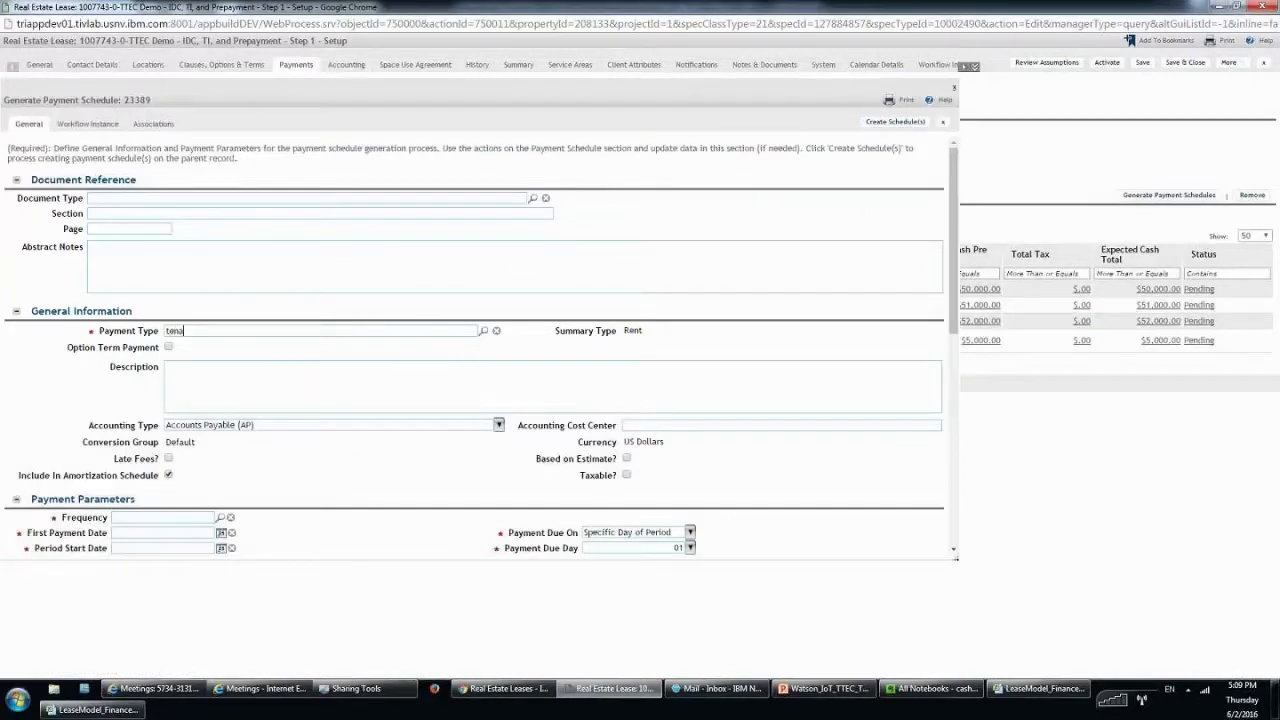
pyautogui.press('Tab')
pyautogui.click(14, 421)
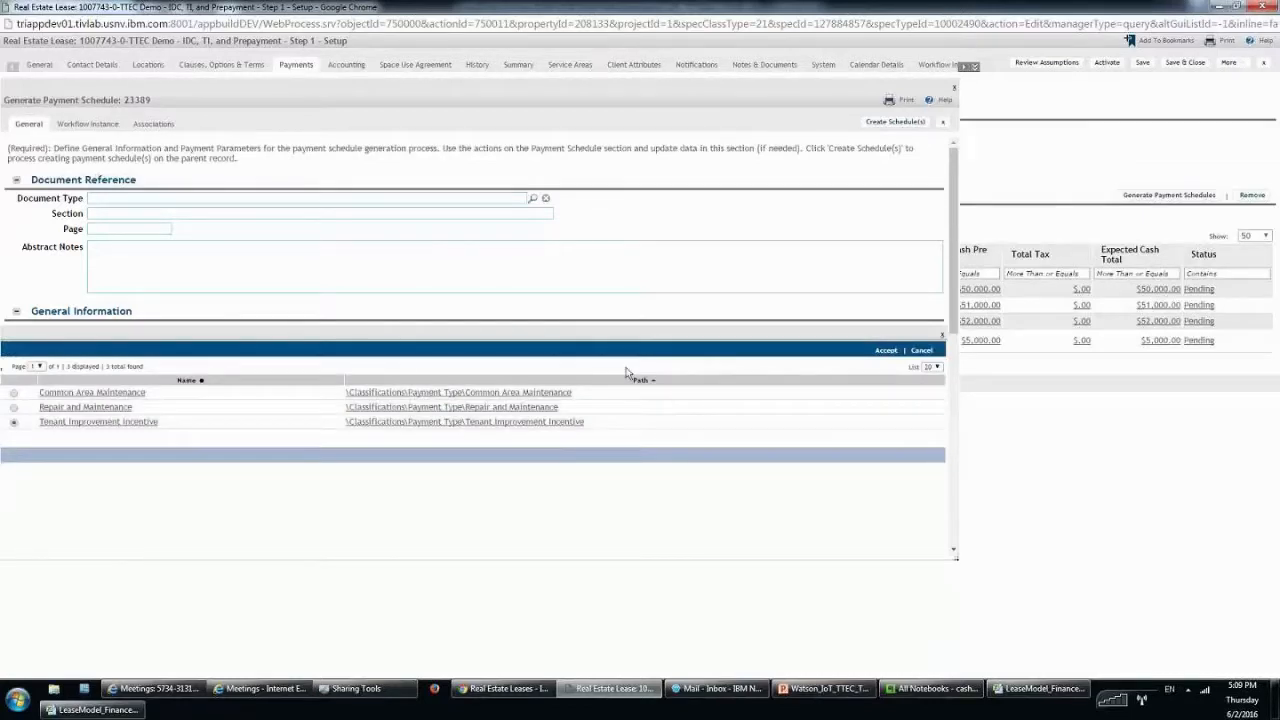
pyautogui.click(886, 350)
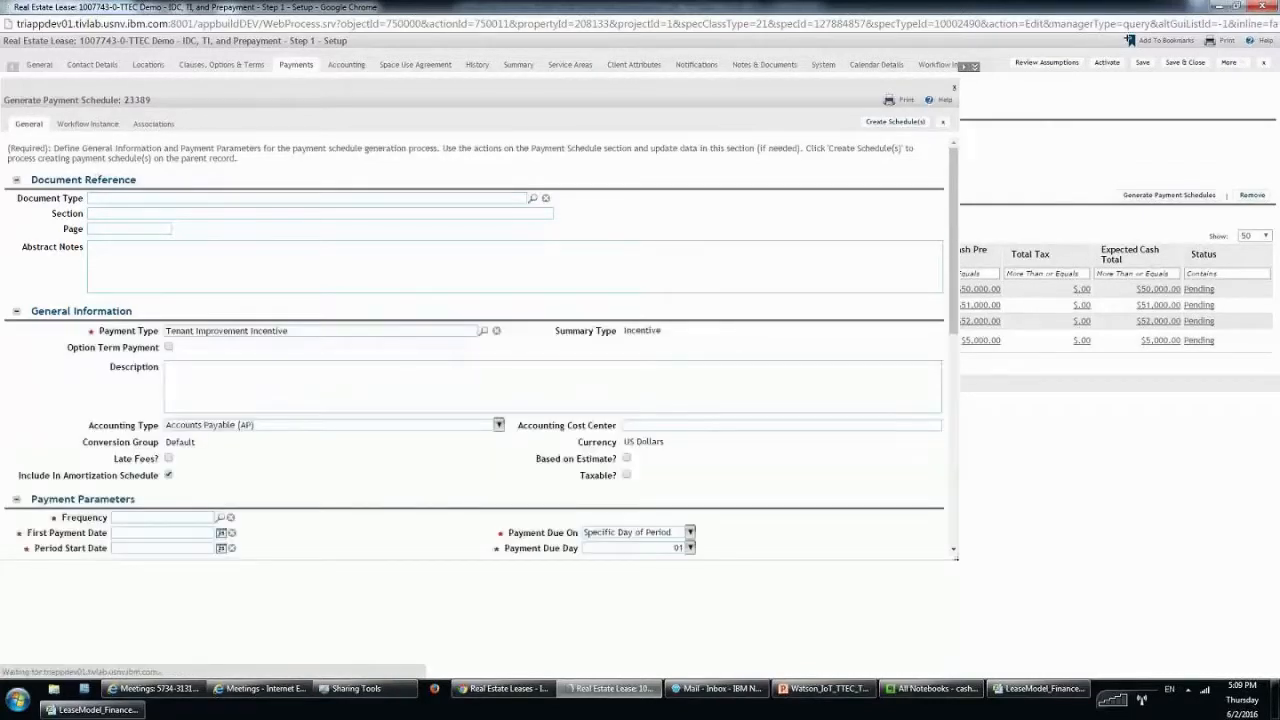
pyautogui.click(498, 425)
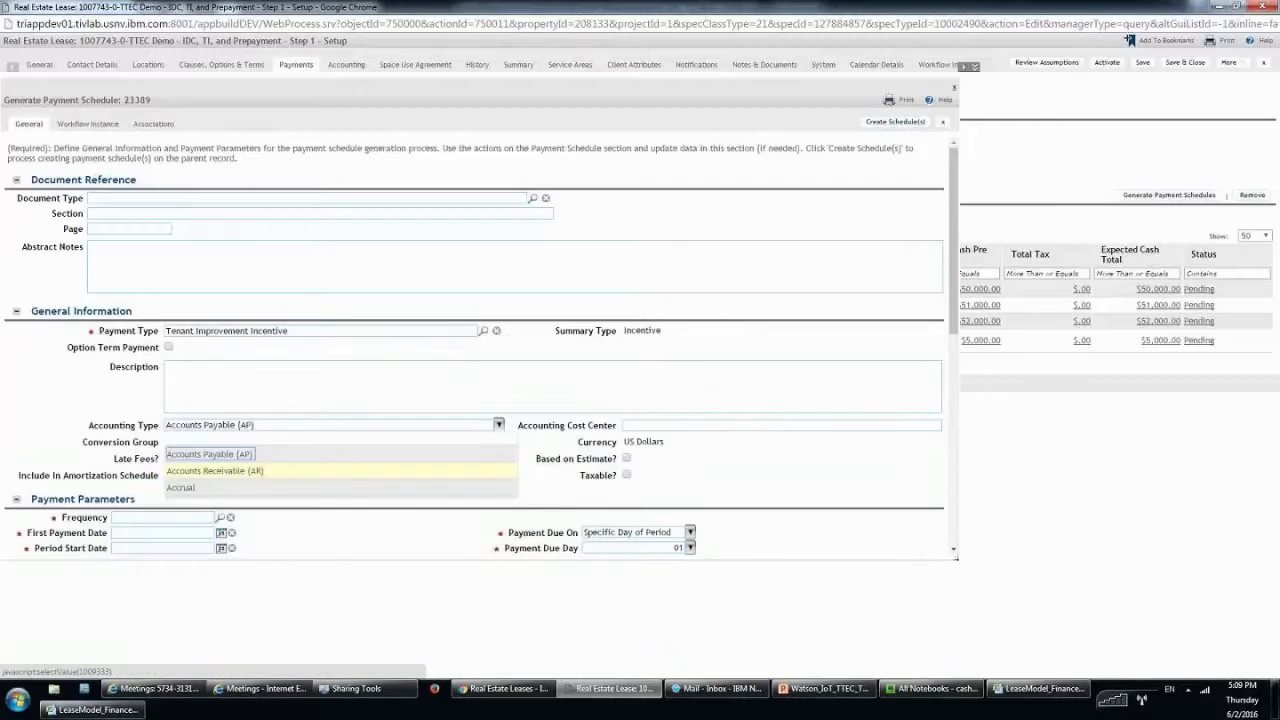
pyautogui.click(320, 471)
pyautogui.scroll(-1, 335, 468)
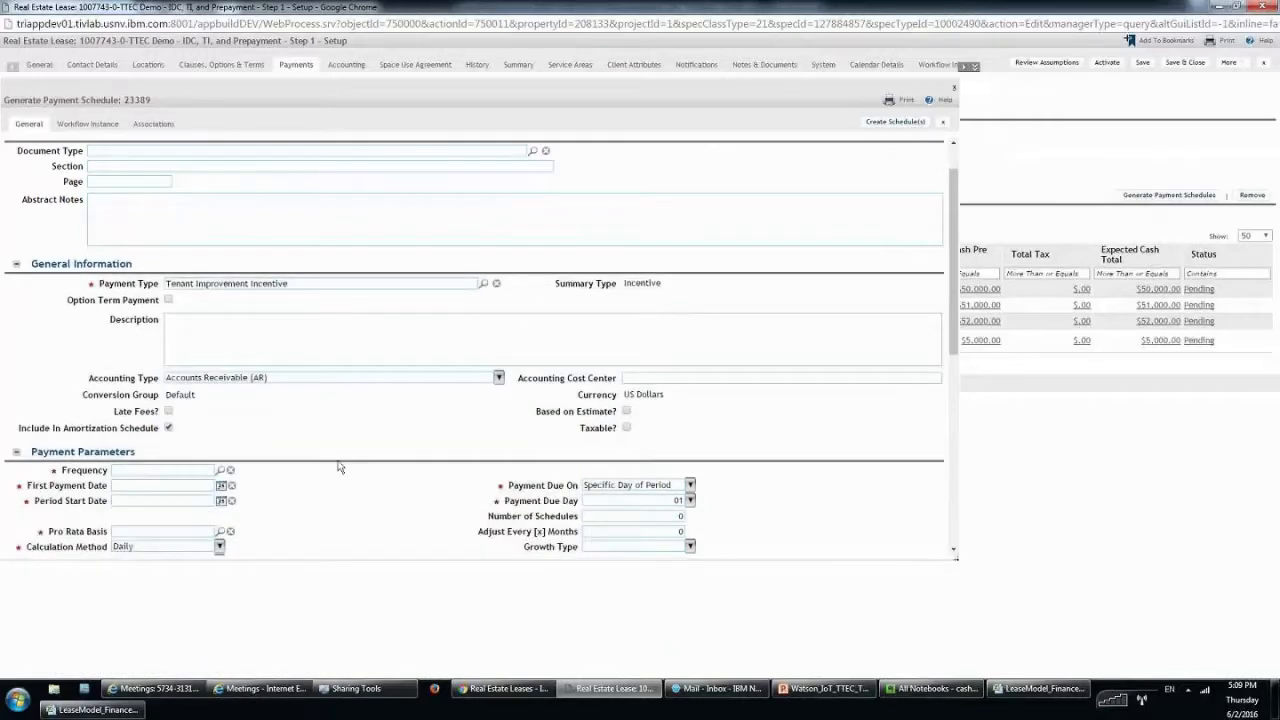
pyautogui.scroll(-2, 187, 399)
# Enter frequency Other, first date 7/1/2017 and amount $10,000.00, then create the schedule.
pyautogui.click(186, 393)
pyautogui.write('other')
pyautogui.click(286, 466)
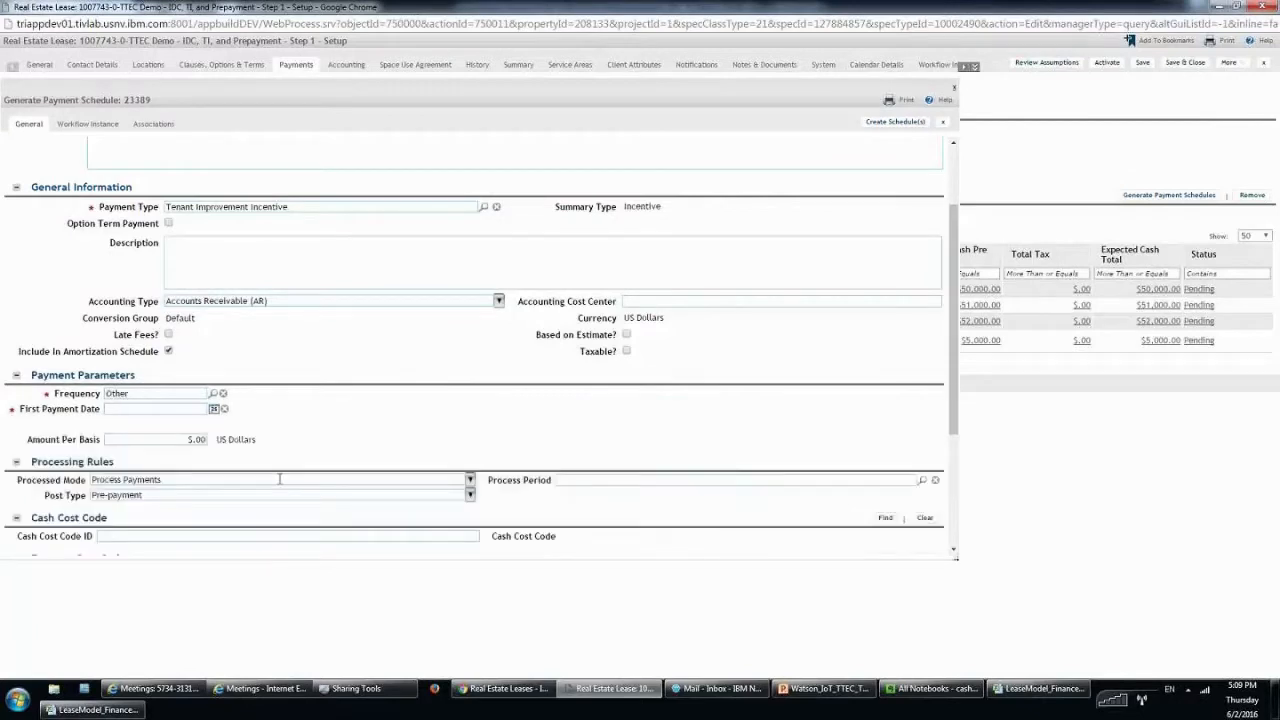
pyautogui.click(174, 409)
pyautogui.write('7/1/2017')
pyautogui.press('Tab')
pyautogui.write('1')
pyautogui.press('Tab')
pyautogui.write('0000')
pyautogui.click(1027, 104)
pyautogui.click(895, 121)
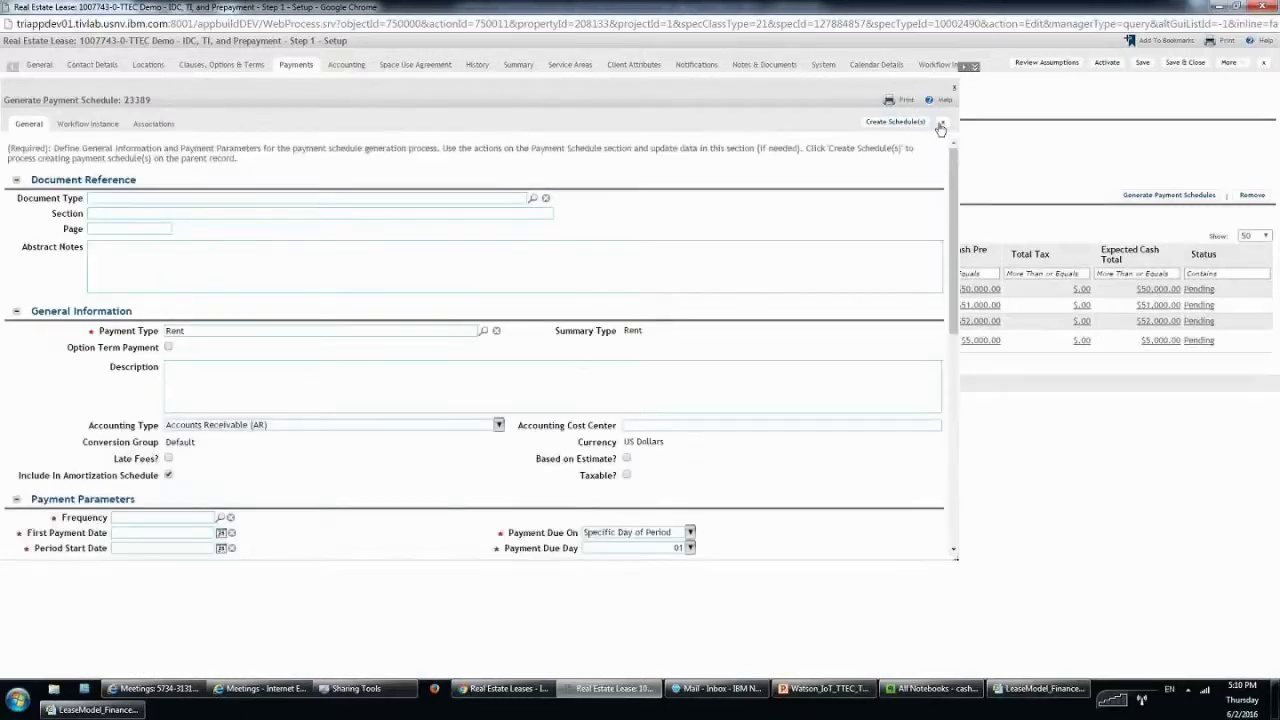
pyautogui.click(940, 125)
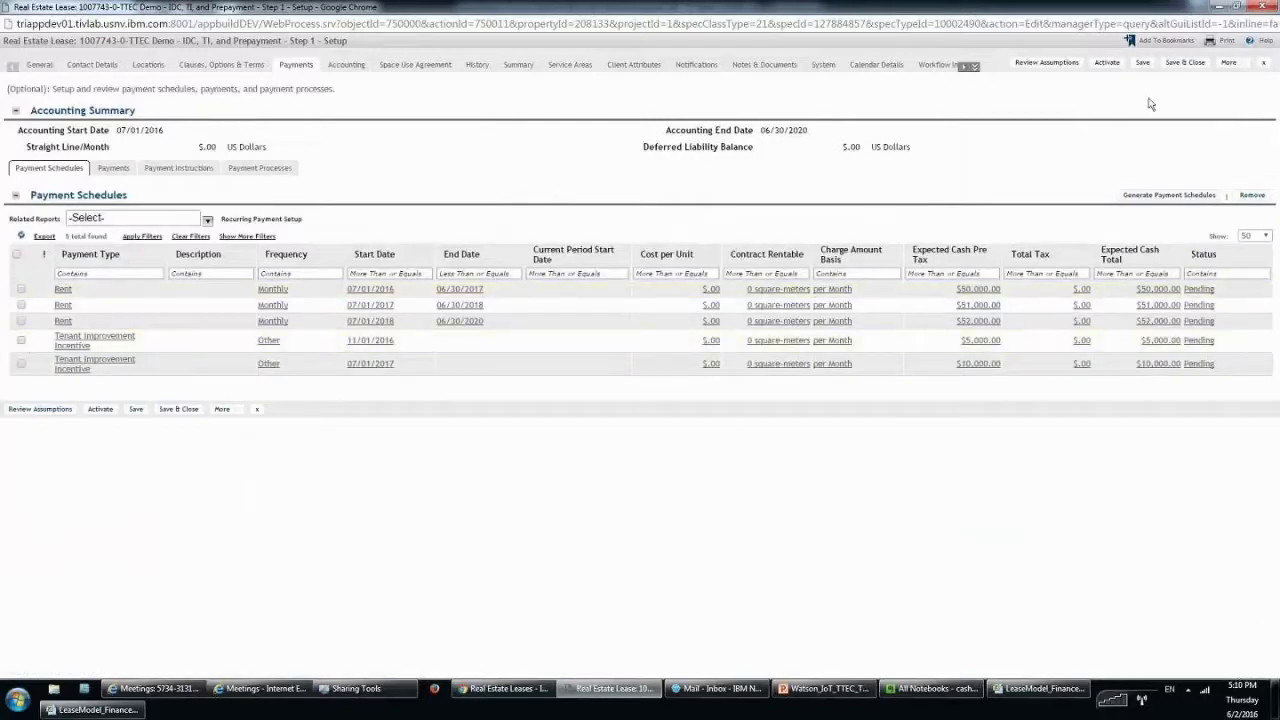
# Save the lease and set its FASB Lease Type to Building and Land.
pyautogui.click(1107, 63)
pyautogui.click(347, 65)
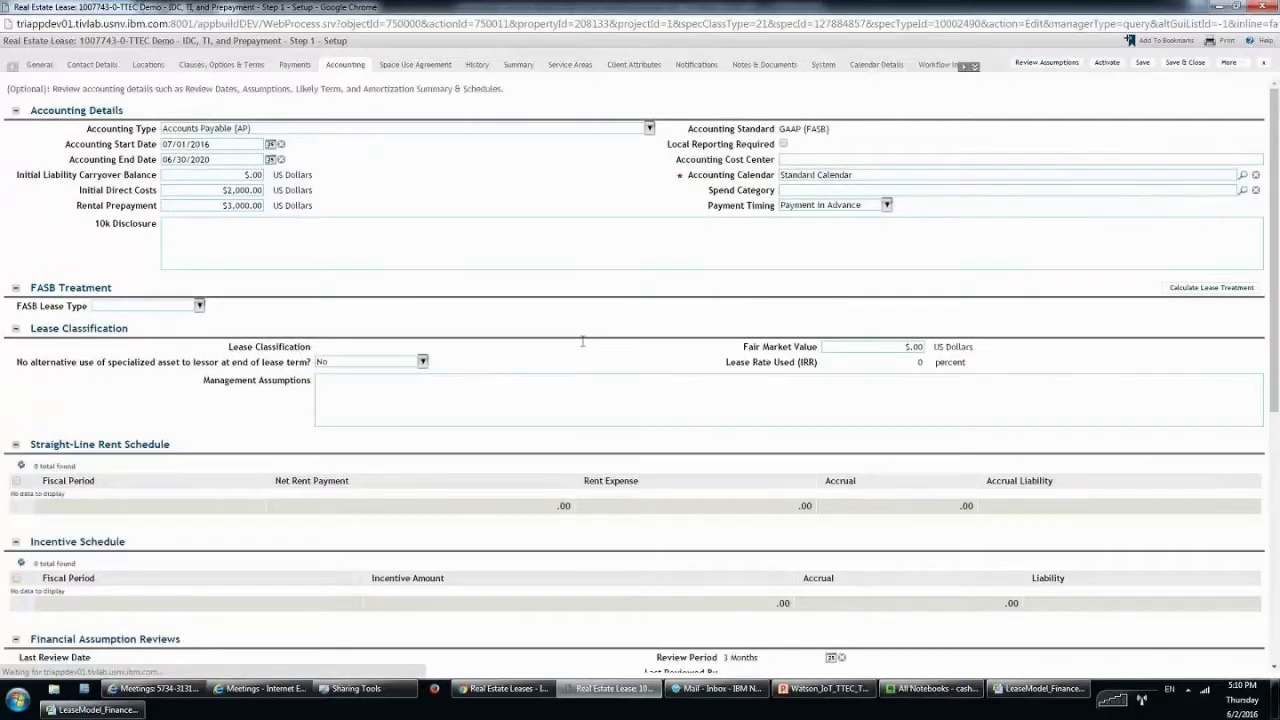
pyautogui.scroll(-1, 690, 267)
pyautogui.scroll(2, 690, 267)
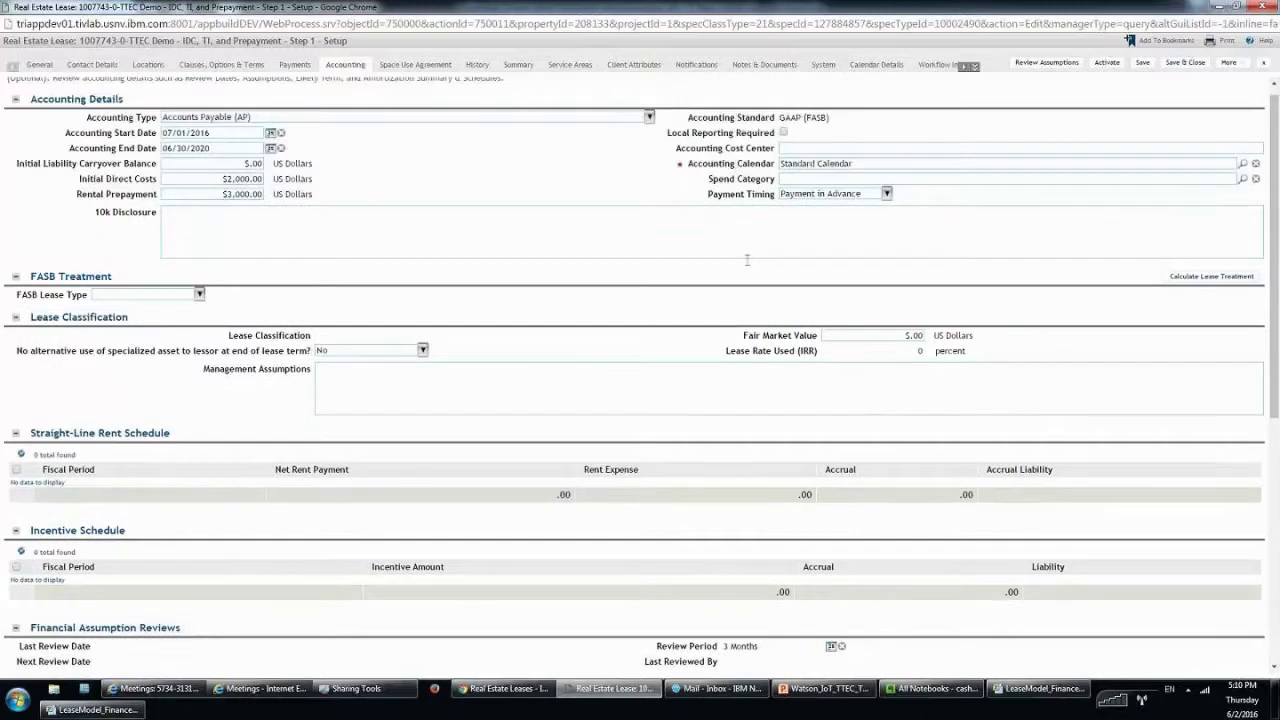
pyautogui.click(199, 305)
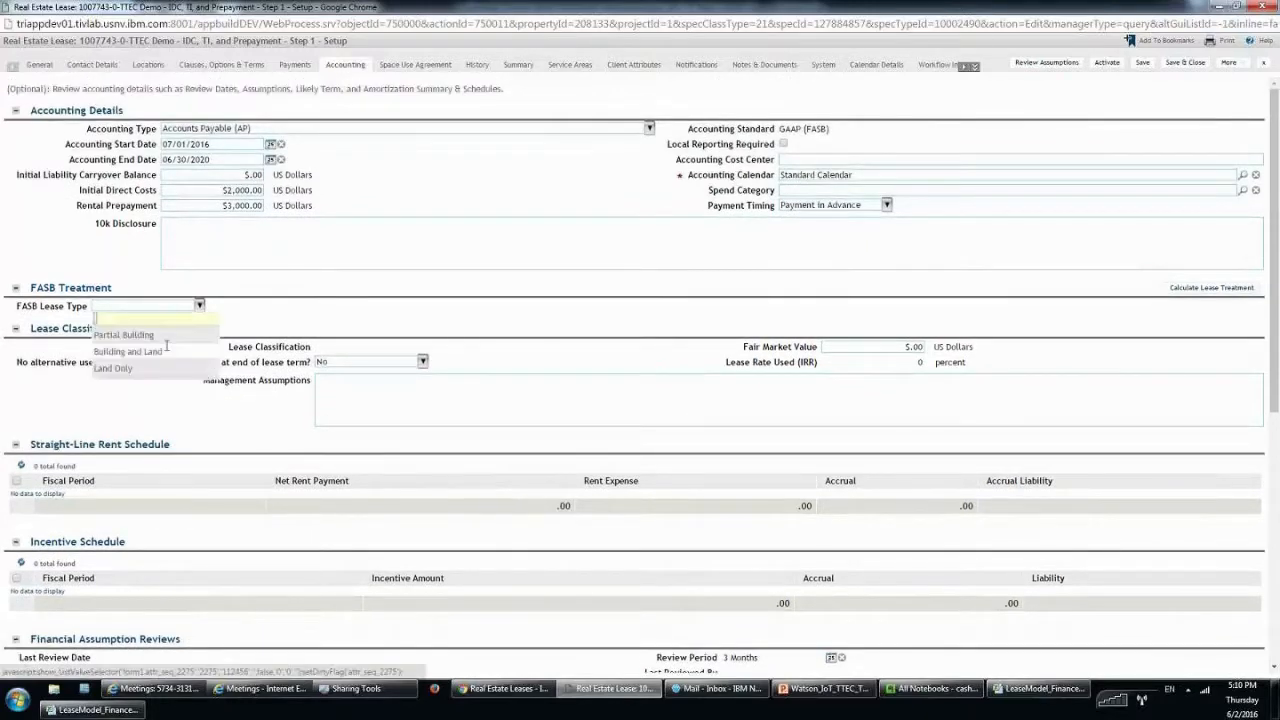
pyautogui.click(128, 351)
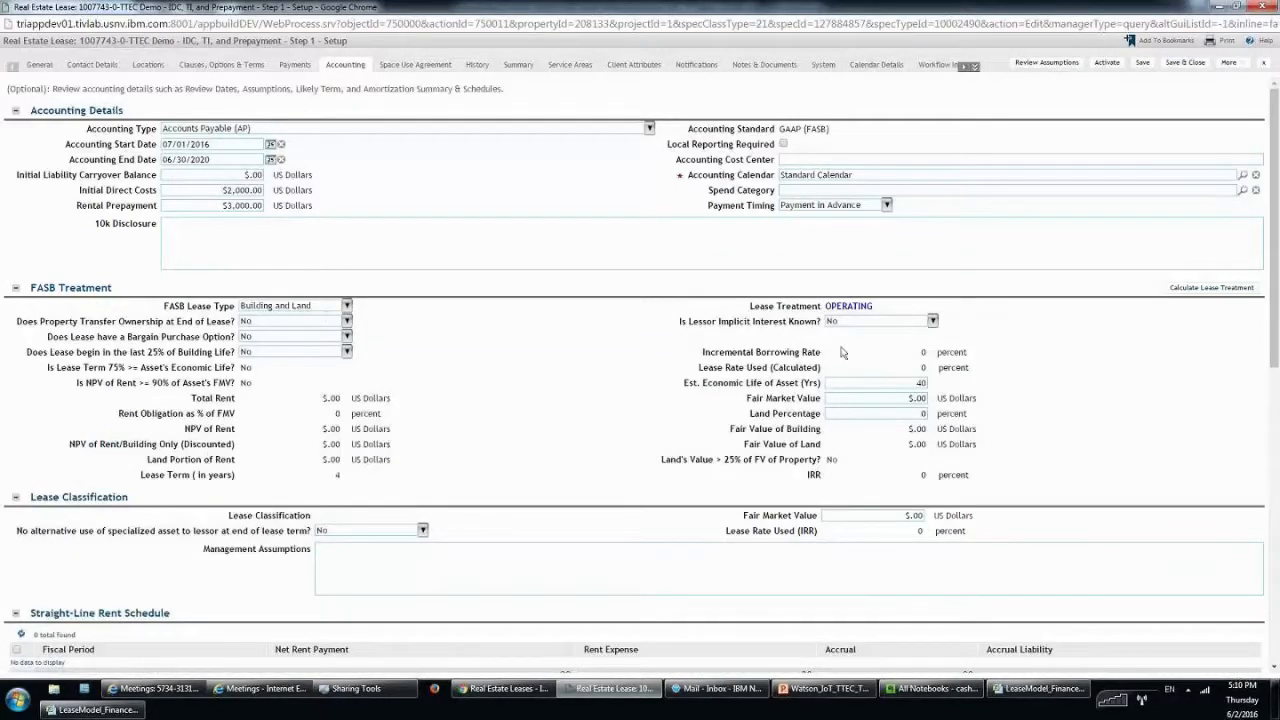
# Calculate the lease treatment, confirm the Operating classification, and save the lease.
pyautogui.click(1222, 288)
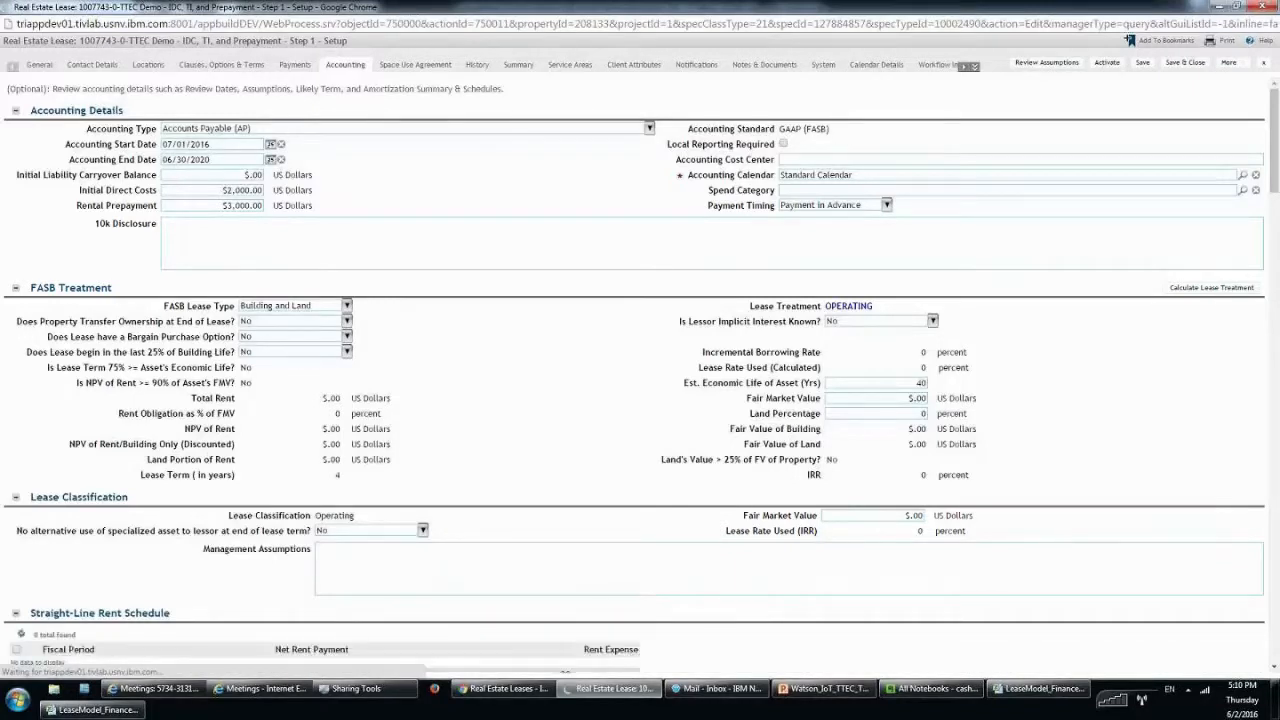
pyautogui.scroll(-1, 203, 370)
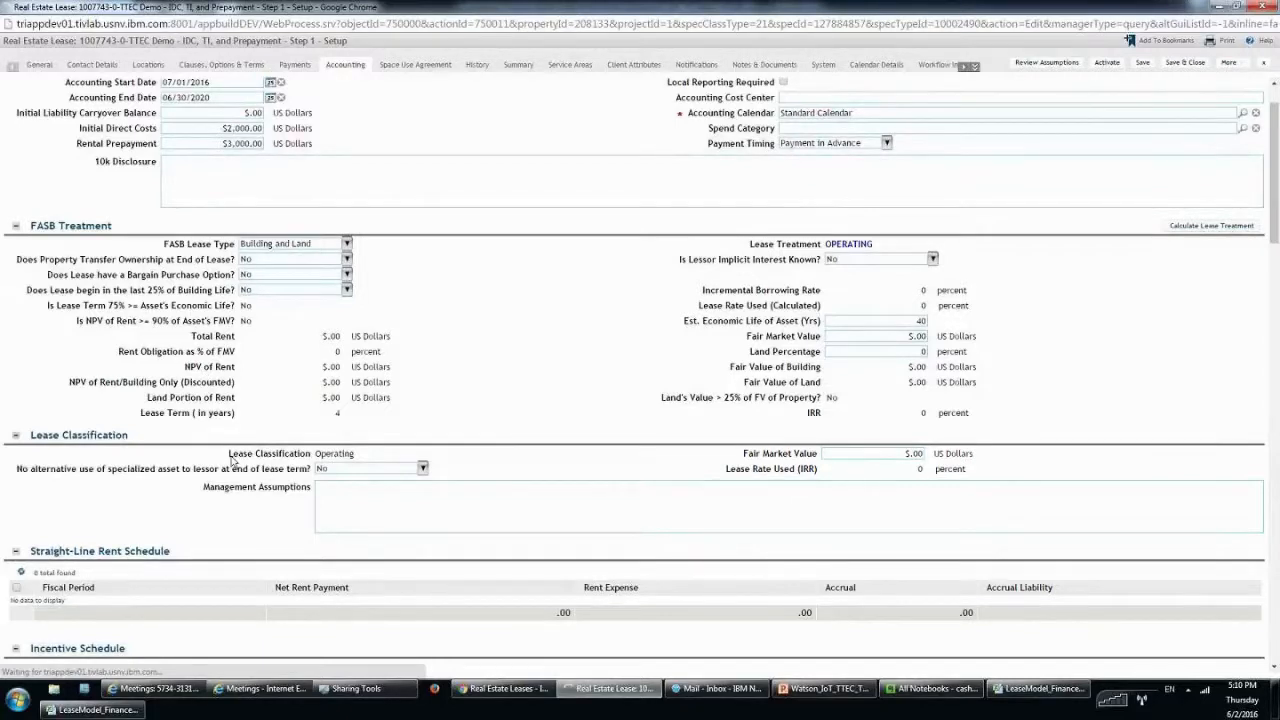
pyautogui.doubleClick(406, 459)
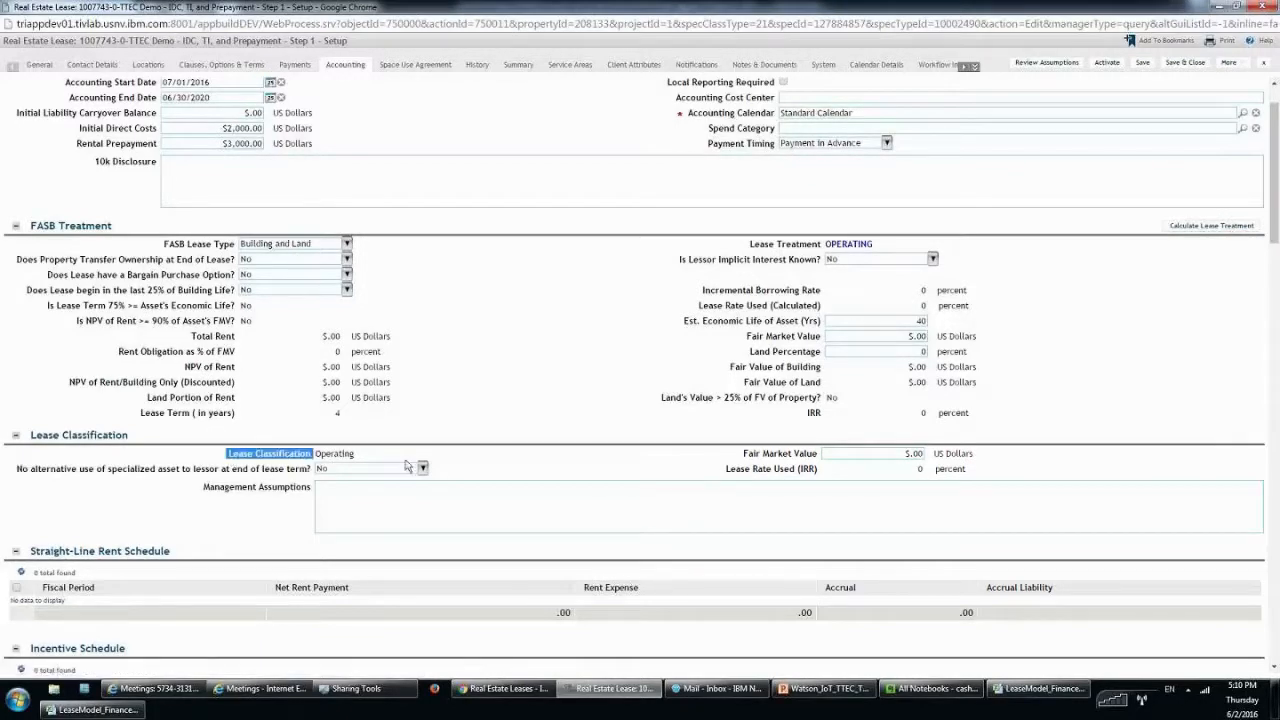
pyautogui.doubleClick(366, 461)
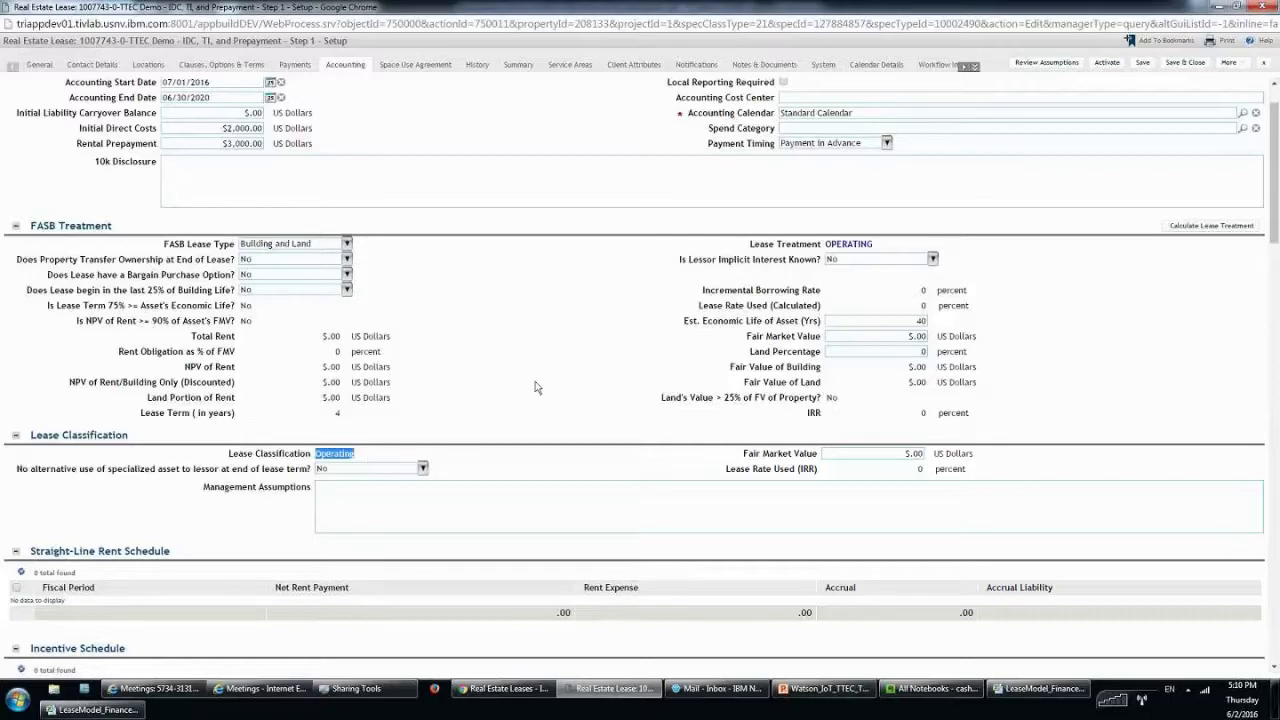
pyautogui.scroll(-5, 535, 388)
pyautogui.scroll(-2, 538, 390)
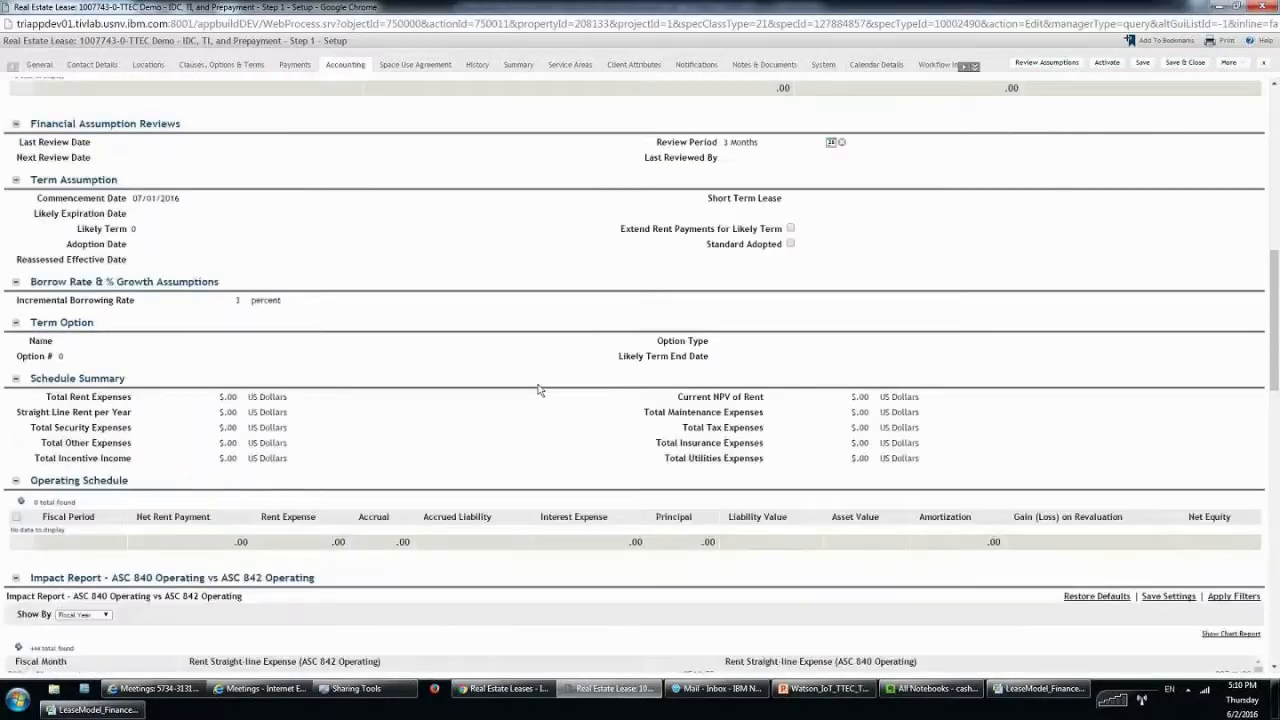
pyautogui.scroll(-2, 538, 390)
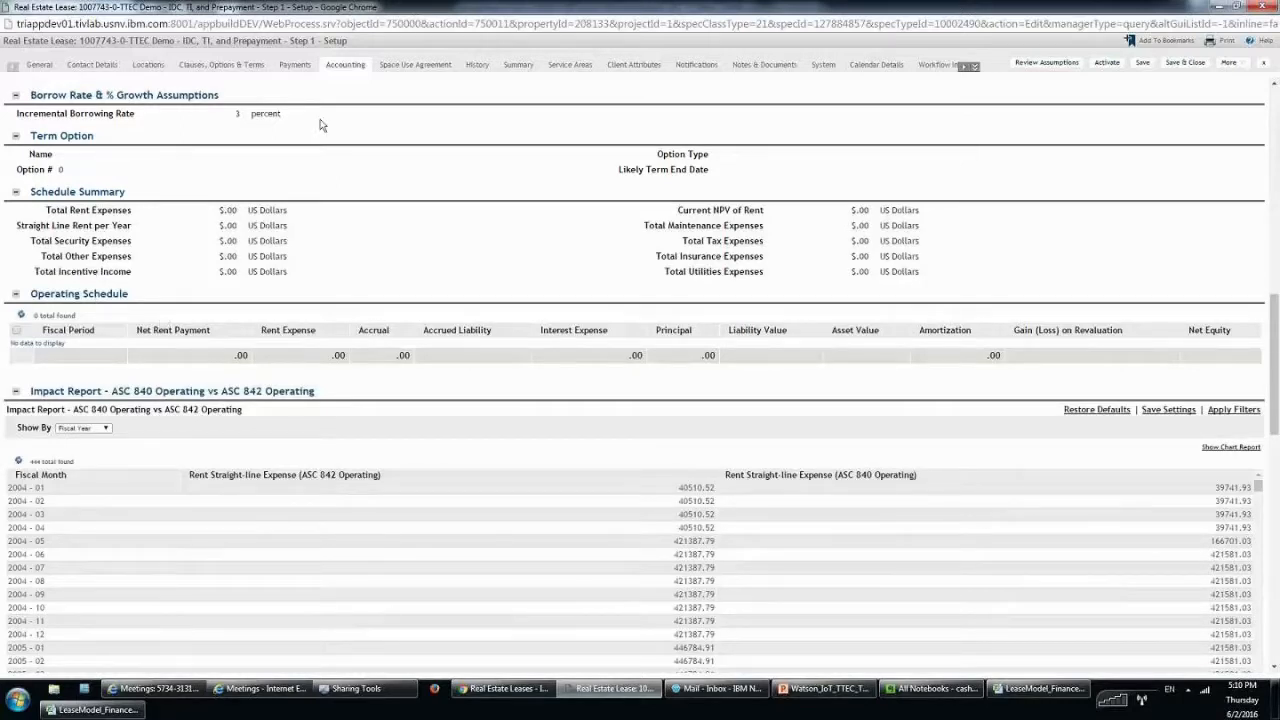
pyautogui.click(1142, 63)
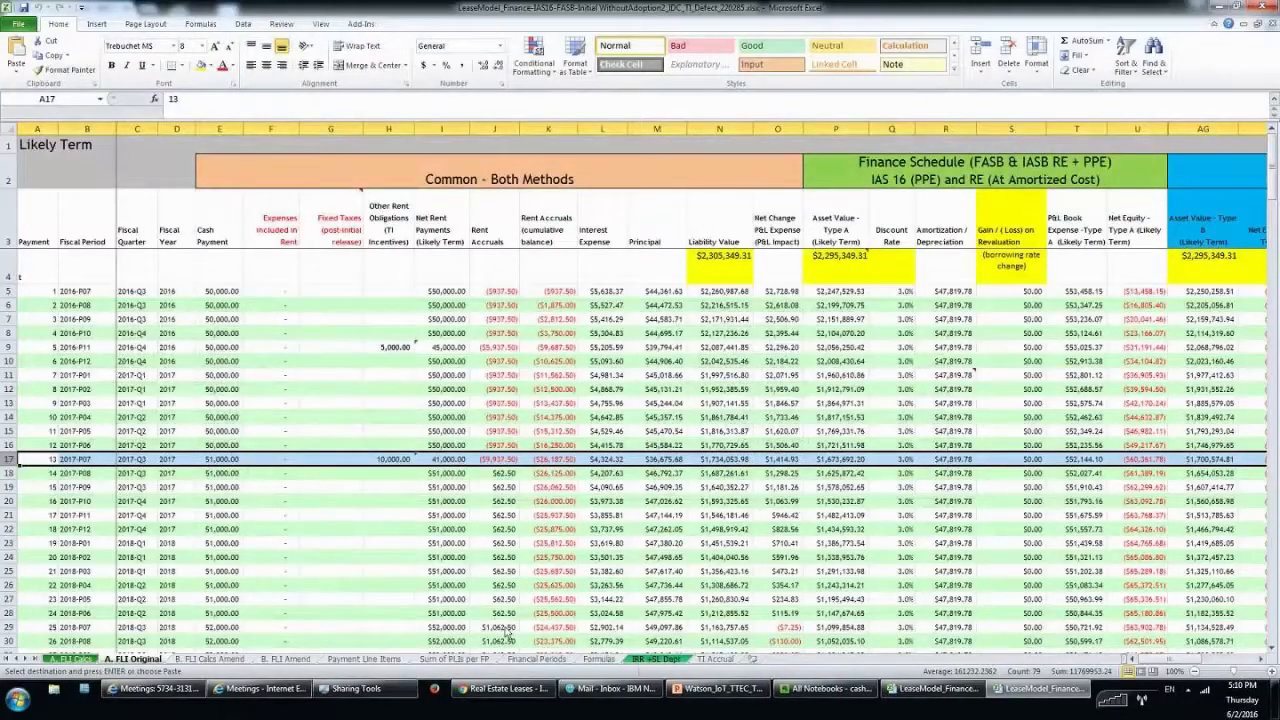
# Bring the lease 1007643 window forward, maximize it, and show its payment schedules.
pyautogui.click(505, 688)
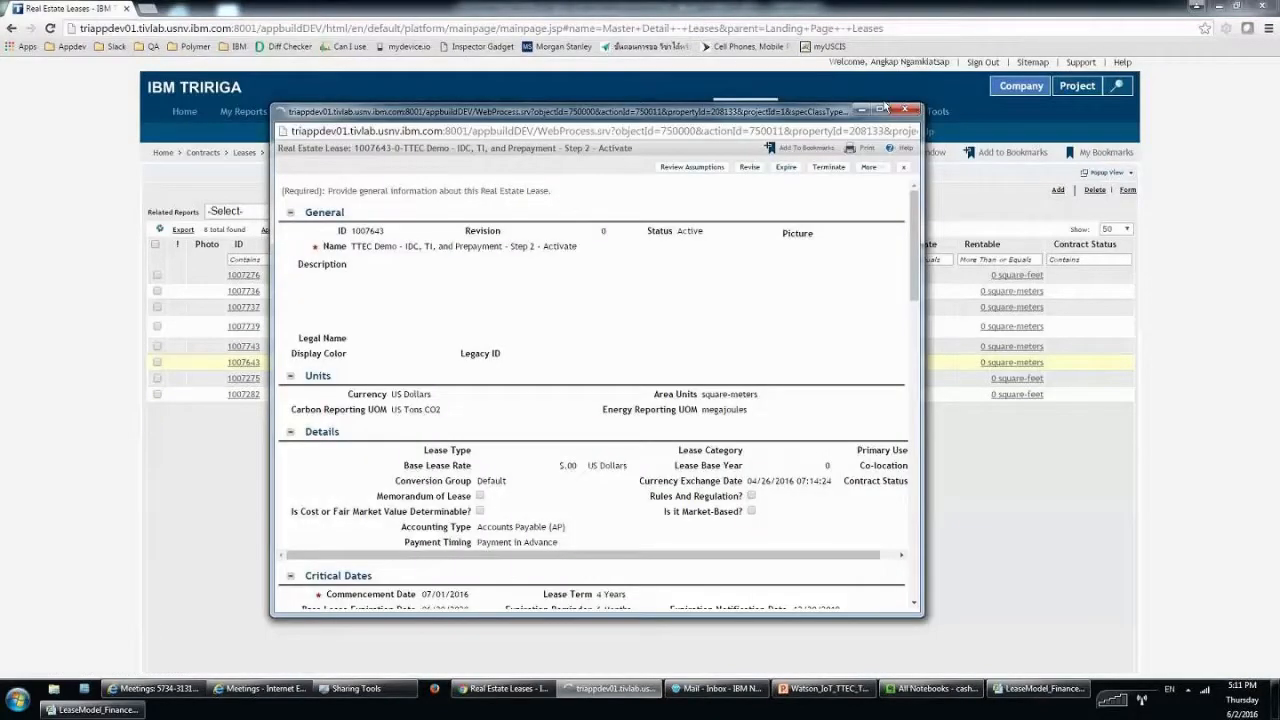
pyautogui.click(834, 198)
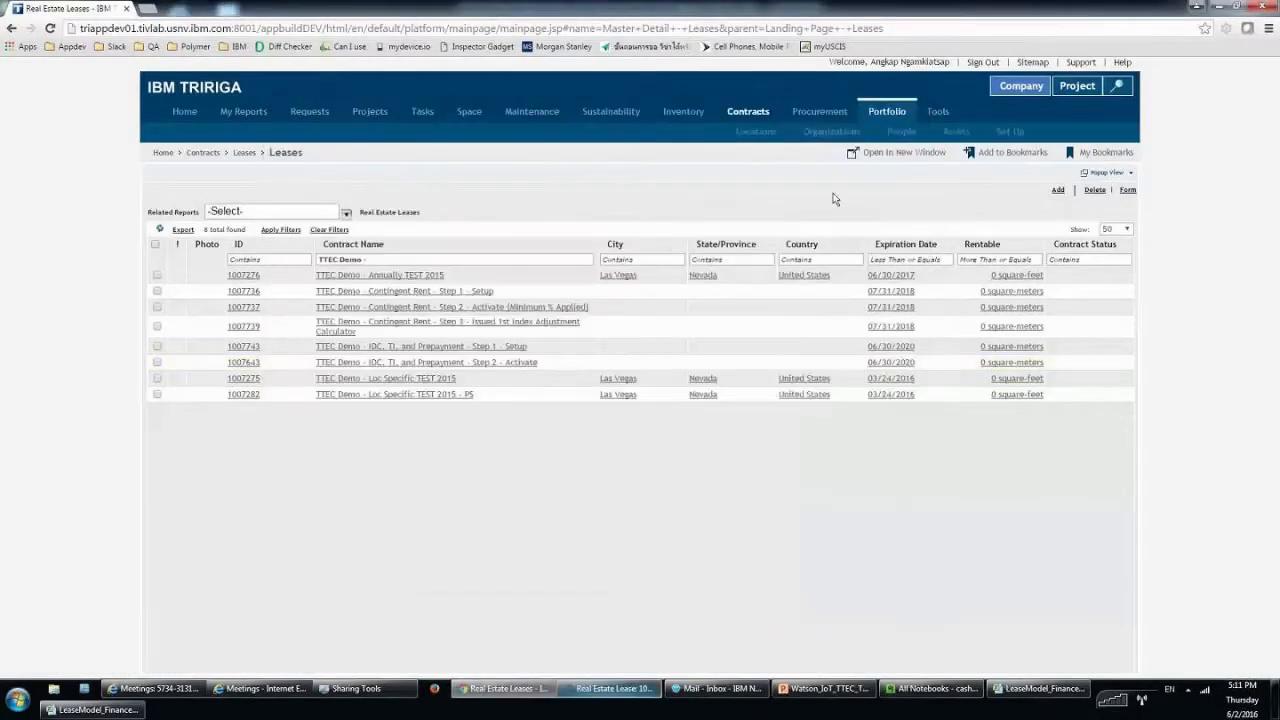
pyautogui.click(610, 688)
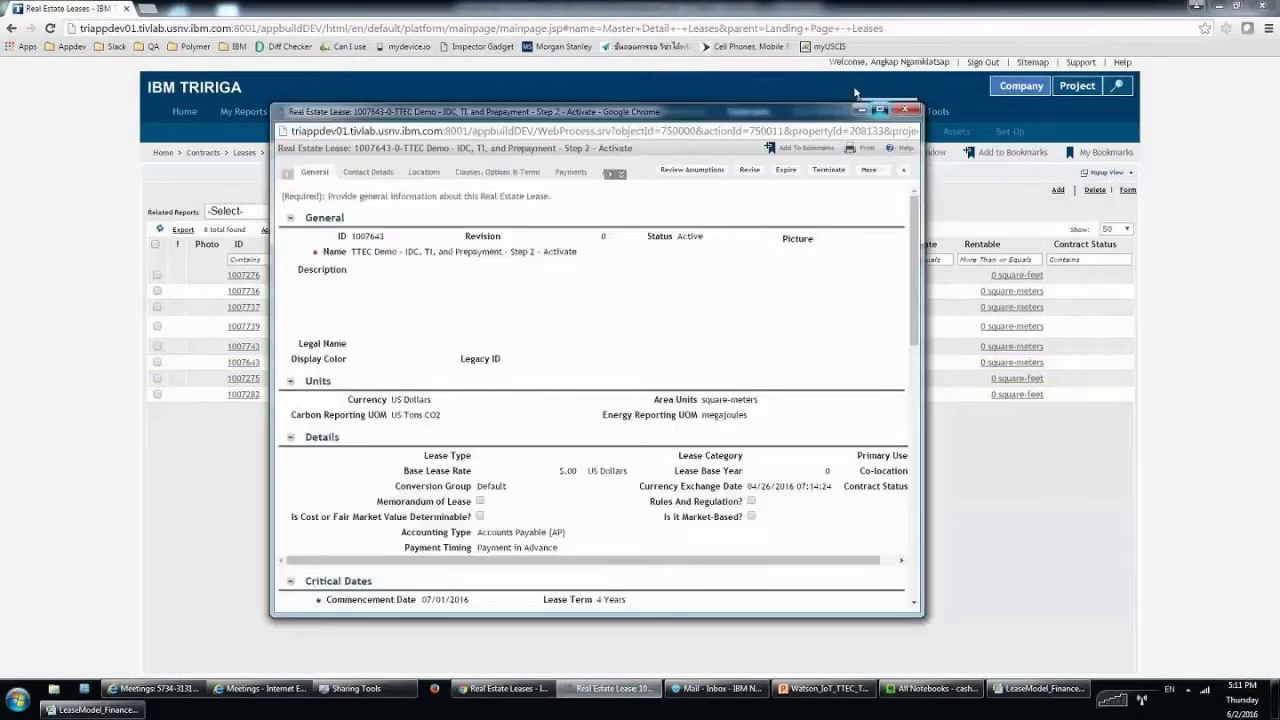
pyautogui.click(880, 109)
pyautogui.click(296, 65)
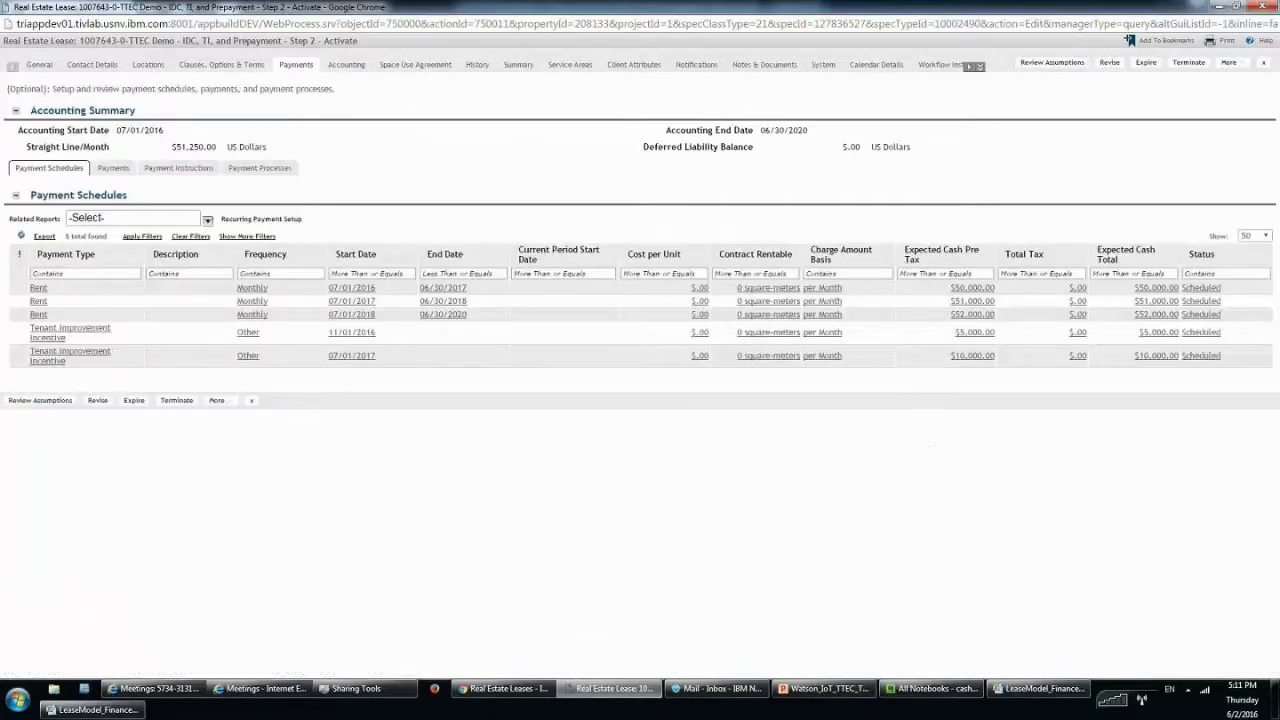
# Review the Operating Schedule, checking the $45,000.00 payment in period 2016-11.
pyautogui.click(350, 66)
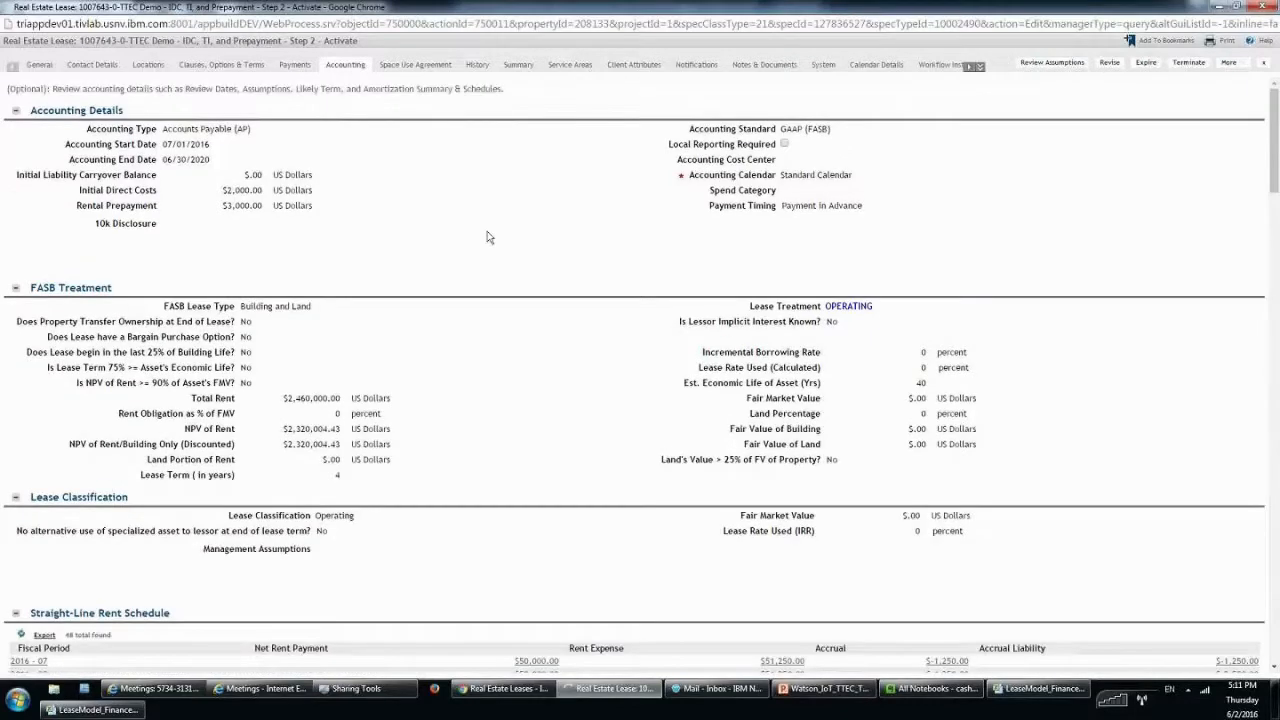
pyautogui.scroll(-1, 489, 237)
pyautogui.scroll(-2, 1276, 168)
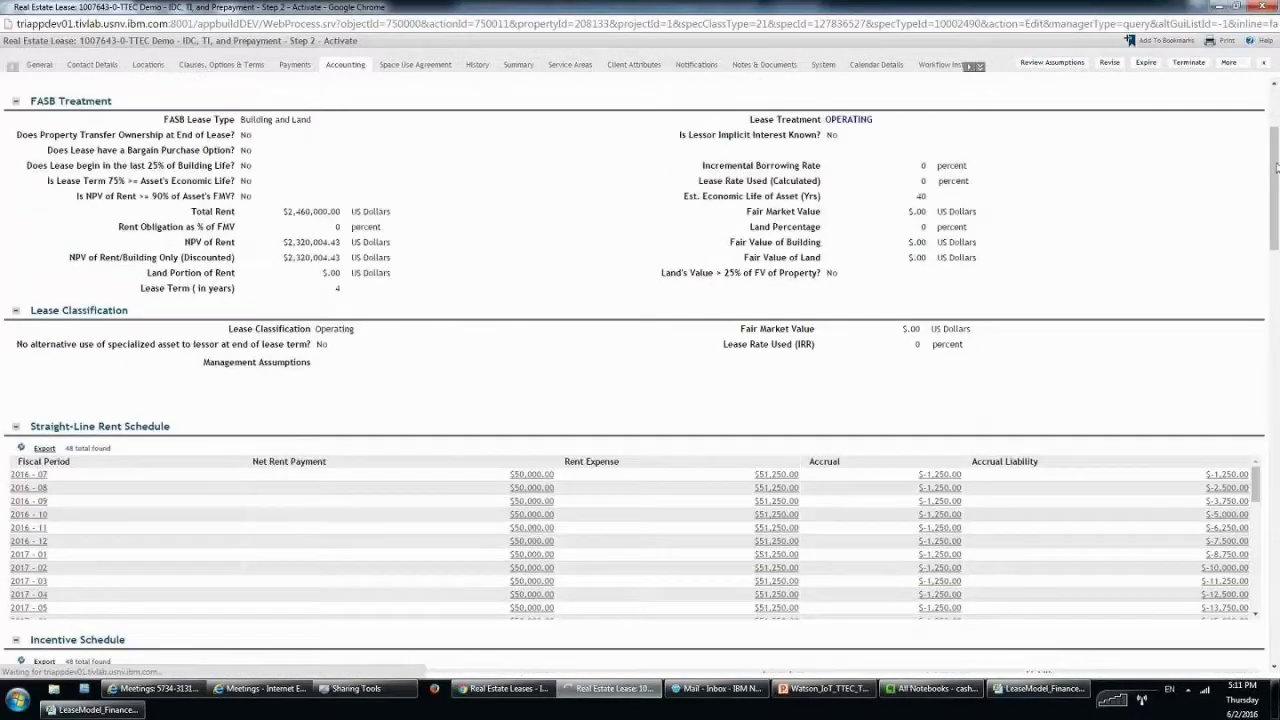
pyautogui.moveTo(1276, 168); pyautogui.dragTo(1266, 382)
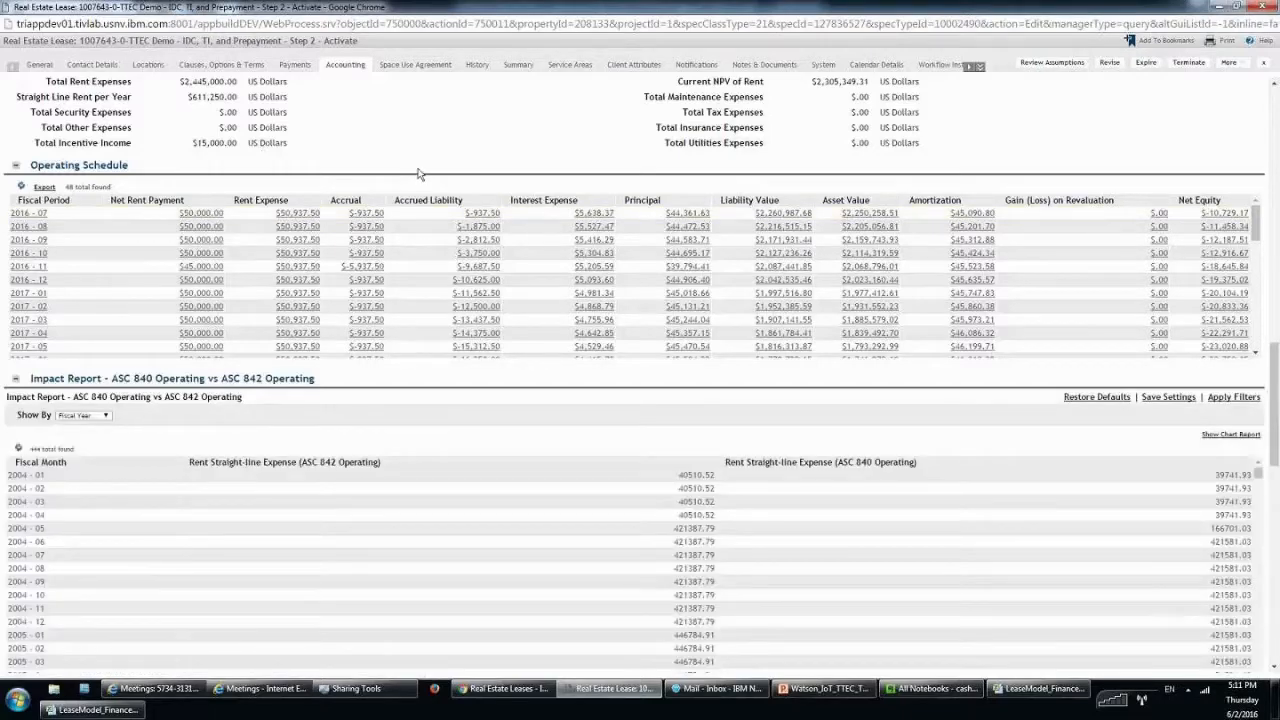
pyautogui.scroll(1, 418, 174)
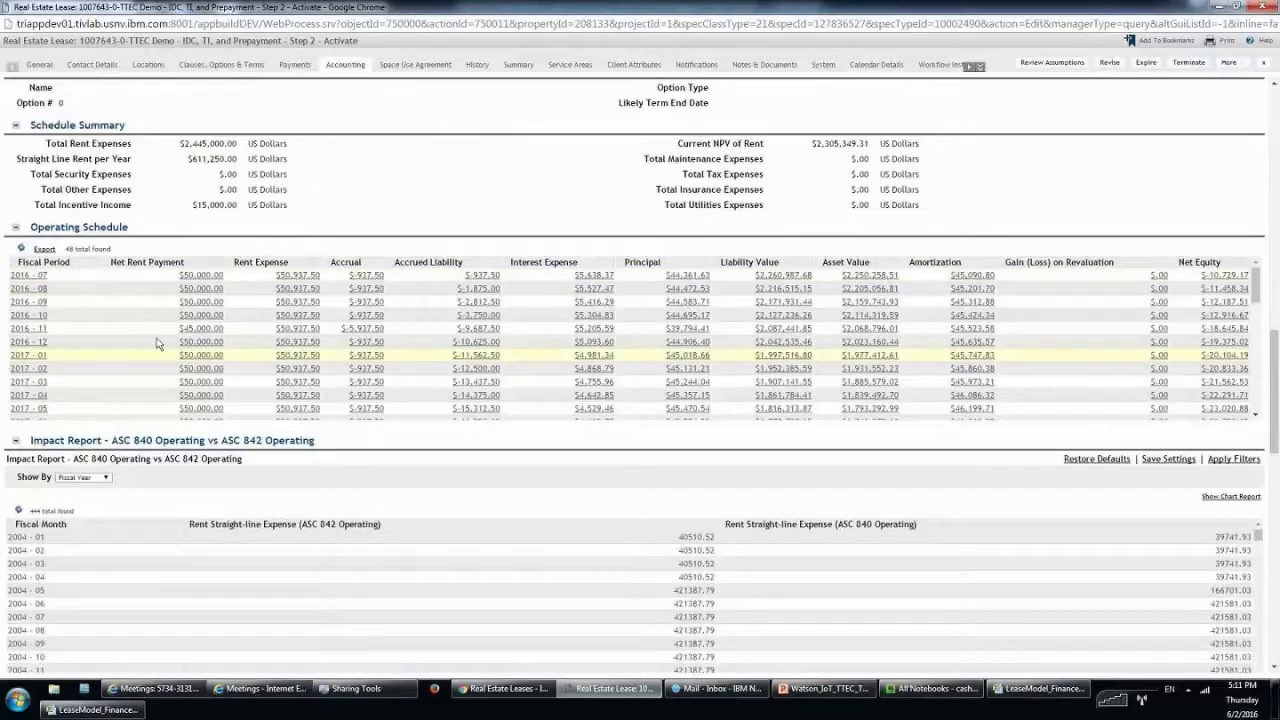
pyautogui.moveTo(58, 335); pyautogui.dragTo(14, 338)
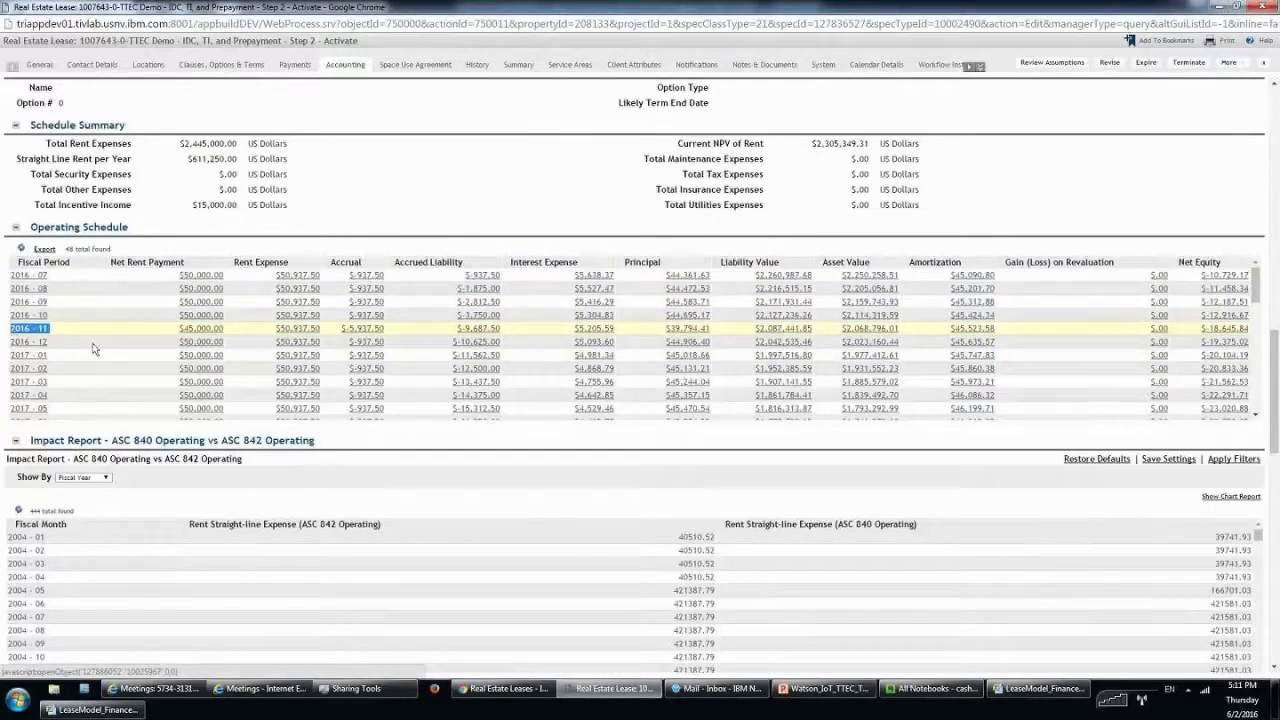
pyautogui.click(203, 334)
pyautogui.doubleClick(203, 334)
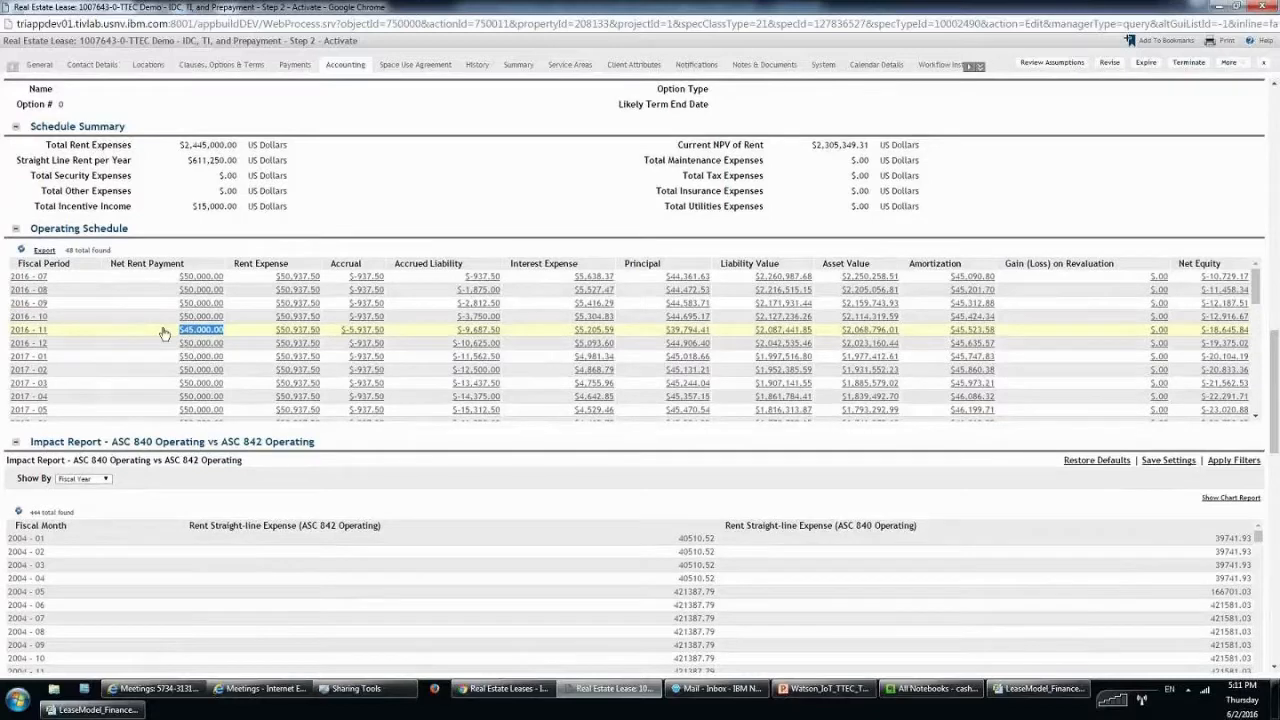
# Verify the $41,000.00 payment in 2017-07 and the $15,000.00 Total Incentive Income.
pyautogui.scroll(1, 165, 333)
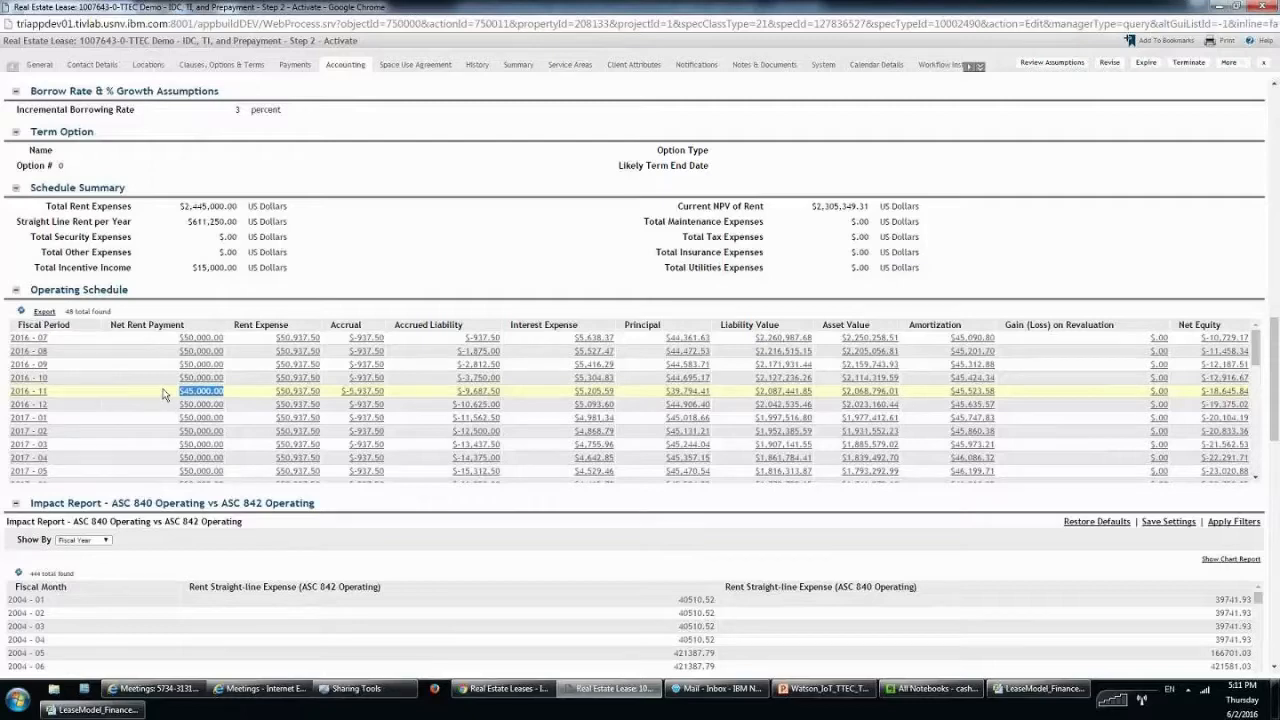
pyautogui.scroll(-1, 128, 432)
pyautogui.moveTo(125, 437); pyautogui.dragTo(225, 437)
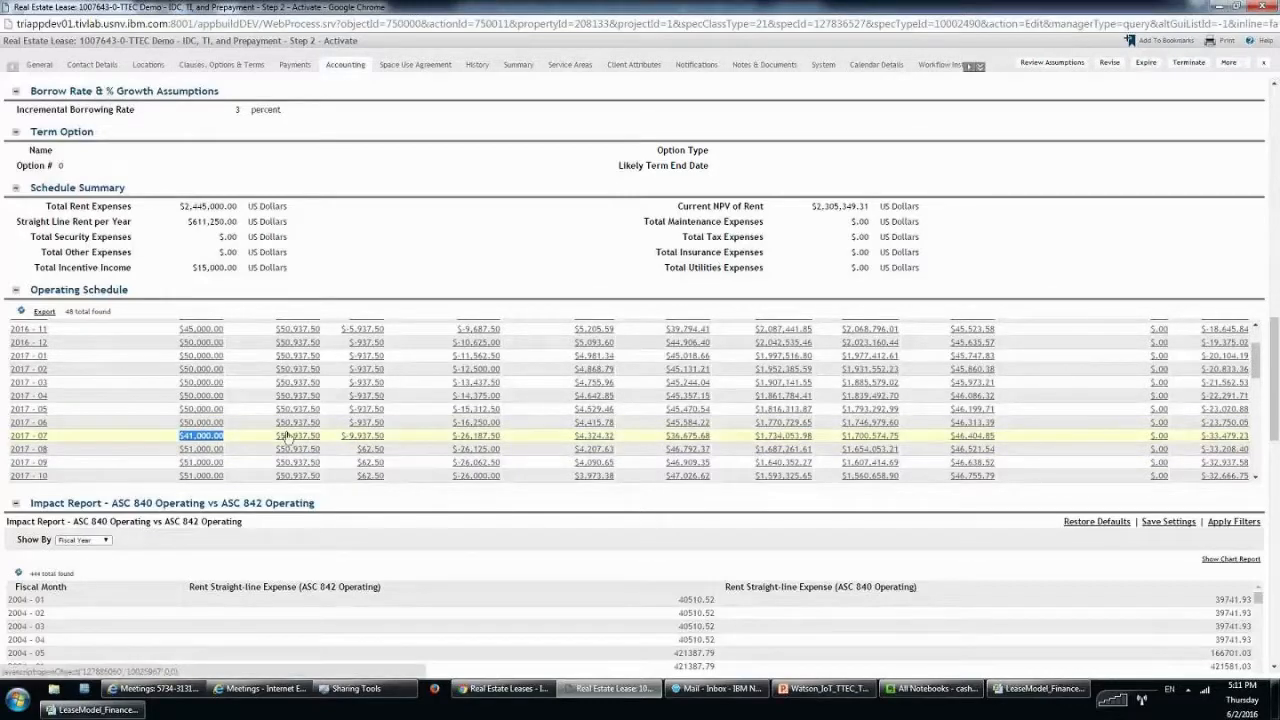
pyautogui.scroll(3, 262, 430)
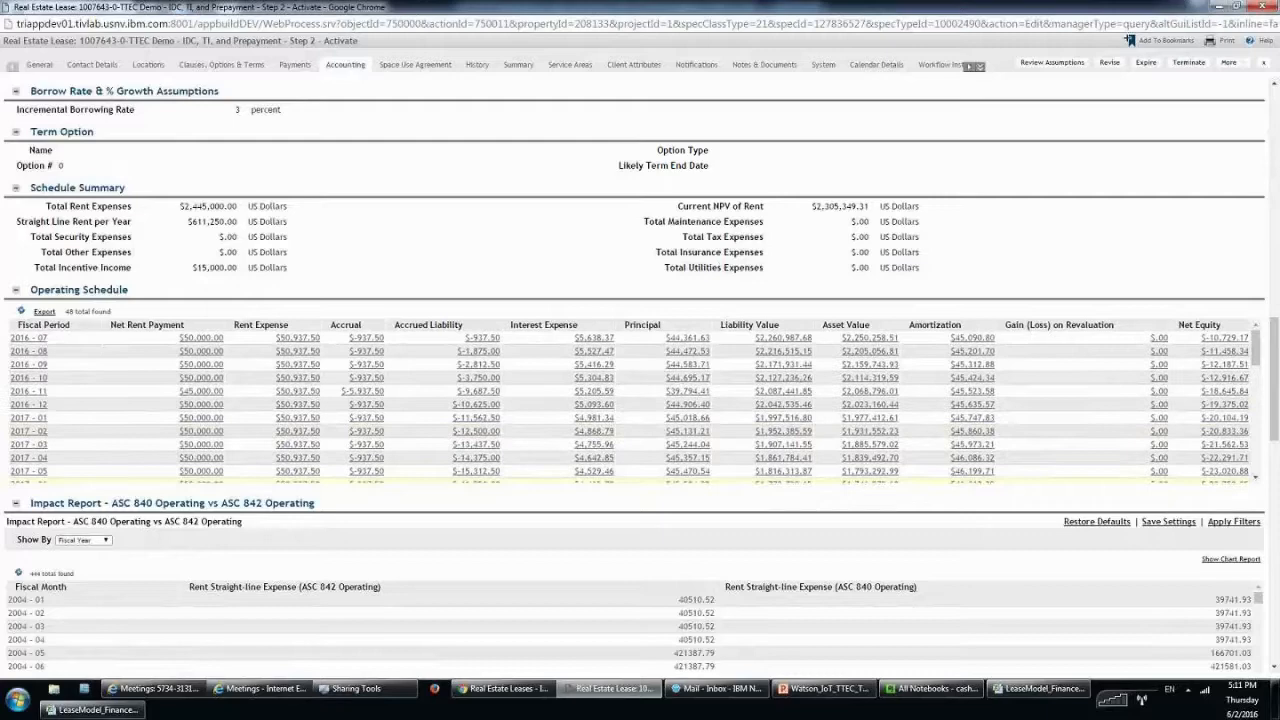
pyautogui.scroll(-2, 258, 430)
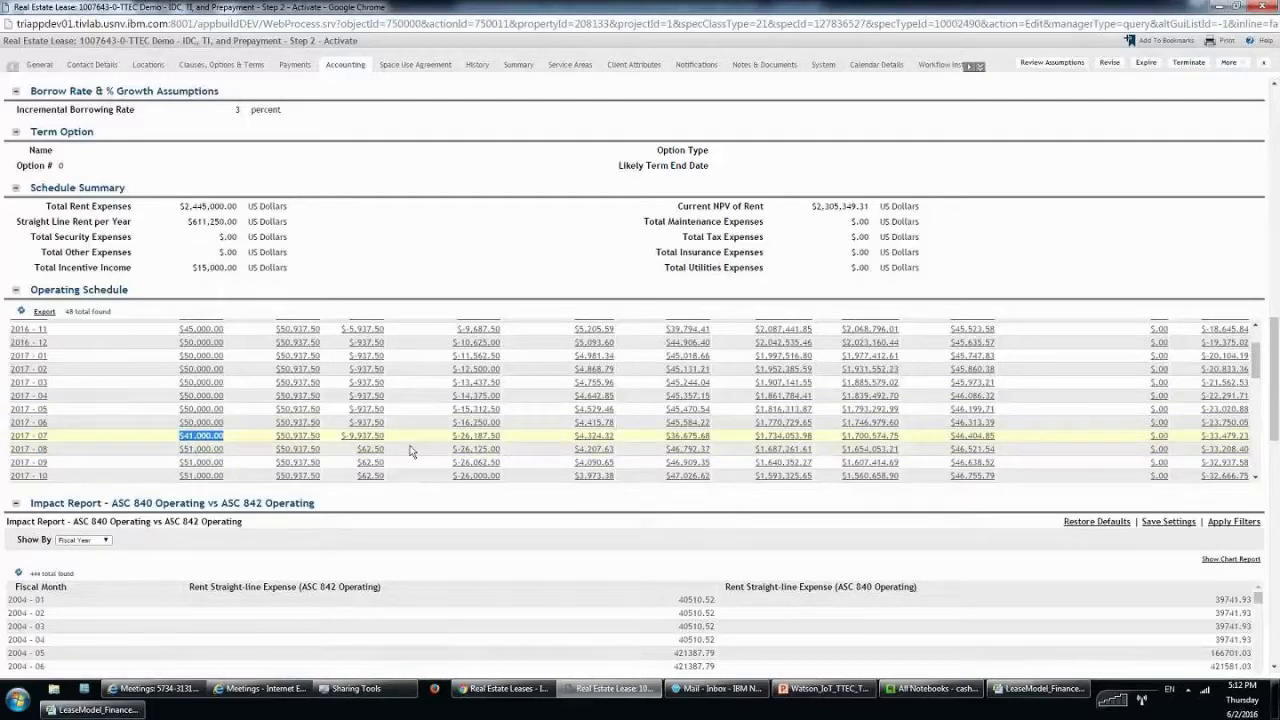
pyautogui.click(115, 258)
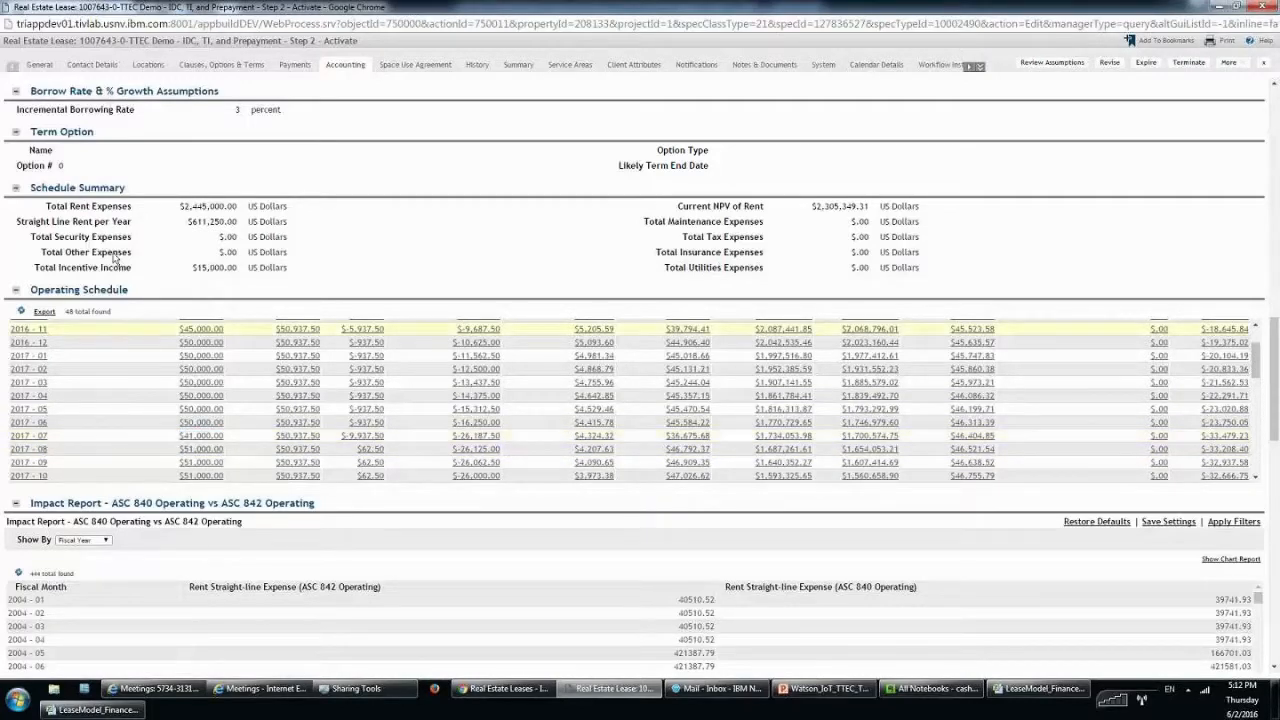
pyautogui.moveTo(28, 274); pyautogui.dragTo(309, 260)
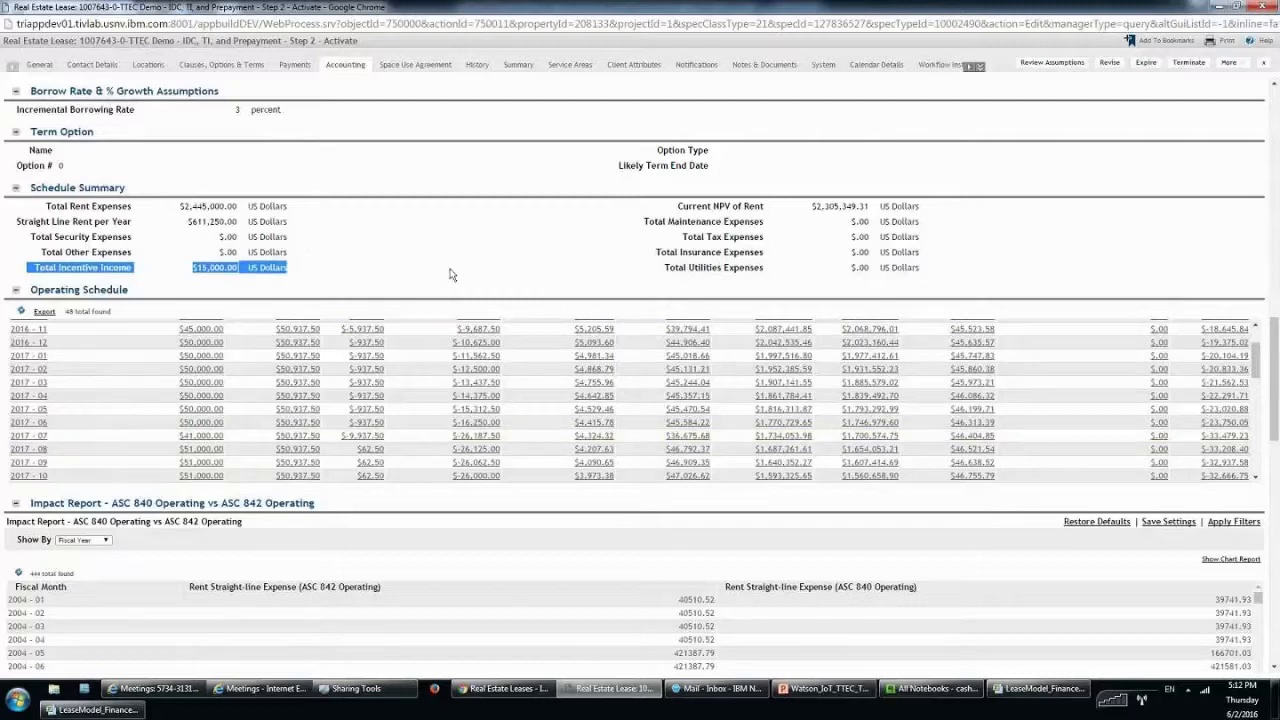
pyautogui.click(277, 372)
pyautogui.scroll(-5, 277, 372)
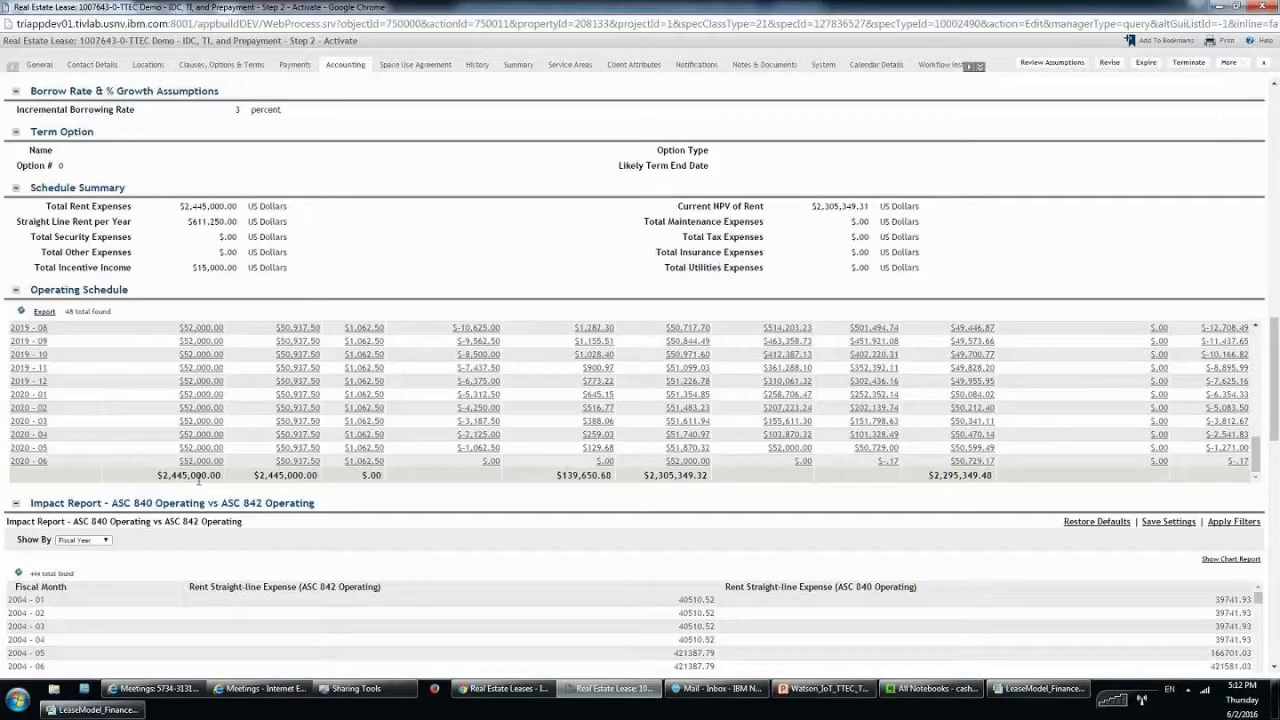
pyautogui.click(296, 66)
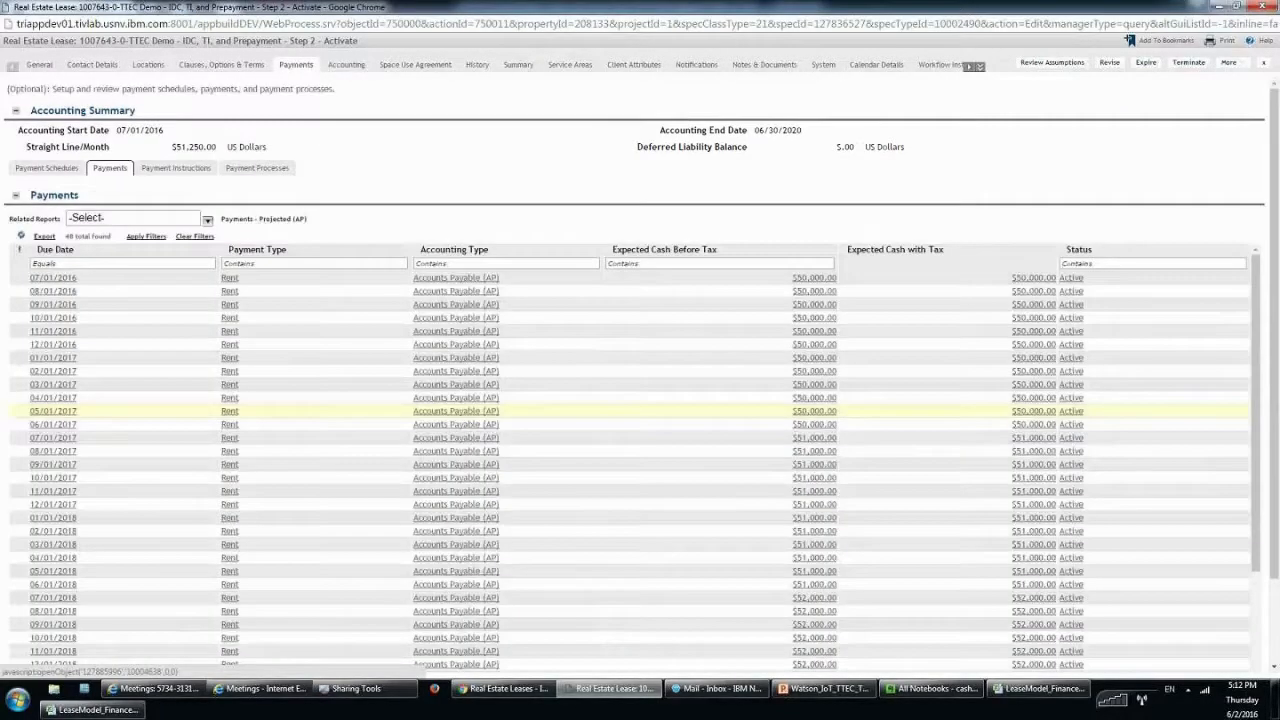
pyautogui.scroll(-1, 751, 457)
pyautogui.scroll(-10, 772, 651)
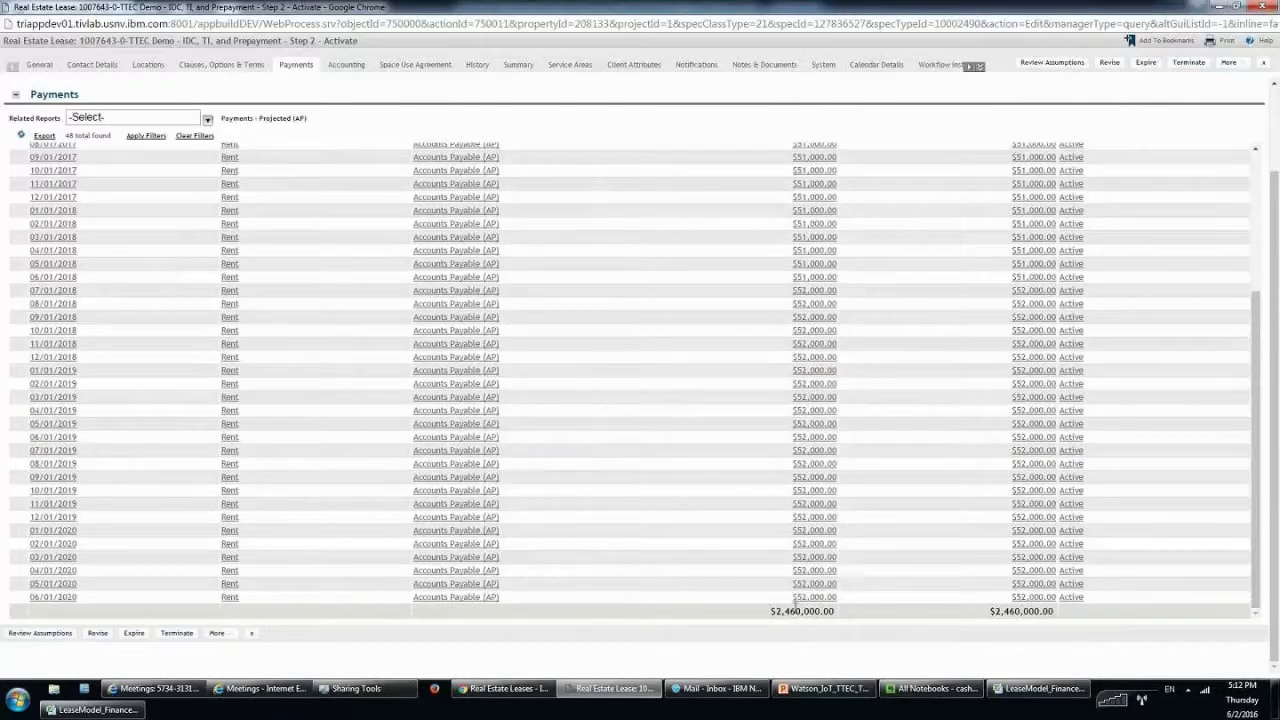
# Scroll through the Accounting tab's rent, incentive and operating schedules, then back up to FASB Treatment.
pyautogui.click(346, 64)
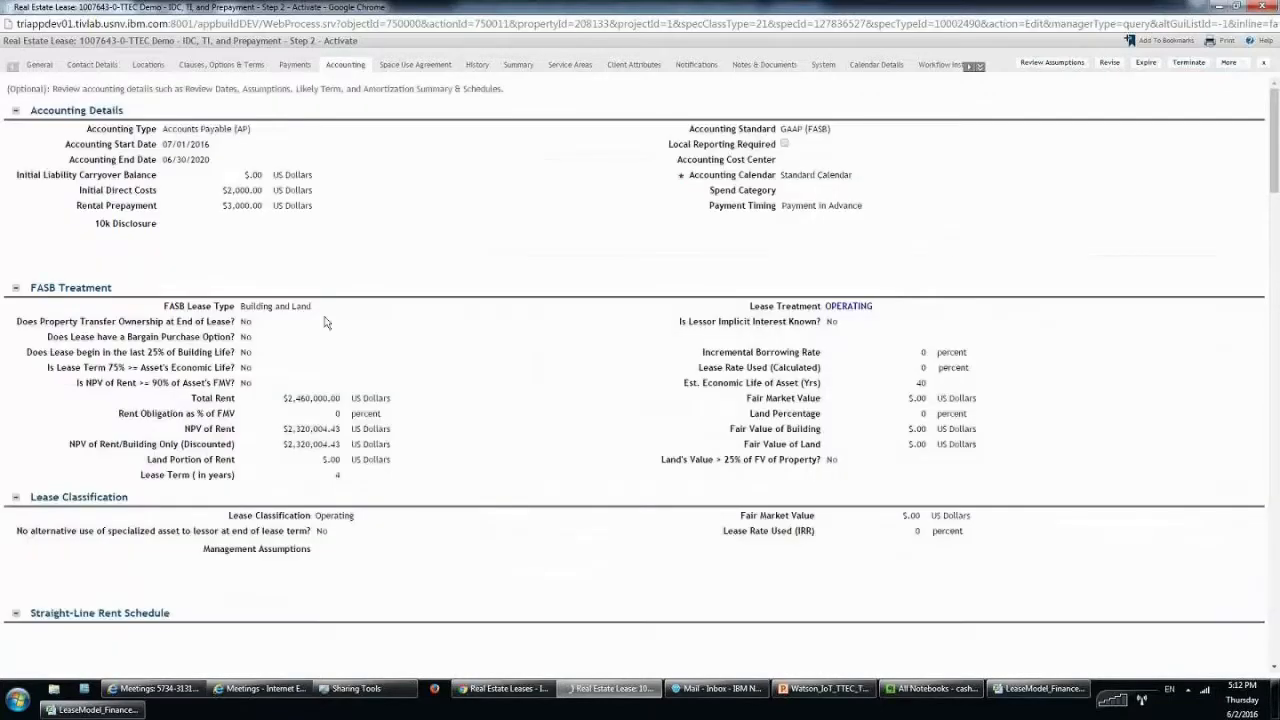
pyautogui.scroll(-3, 538, 450)
pyautogui.scroll(-5, 618, 427)
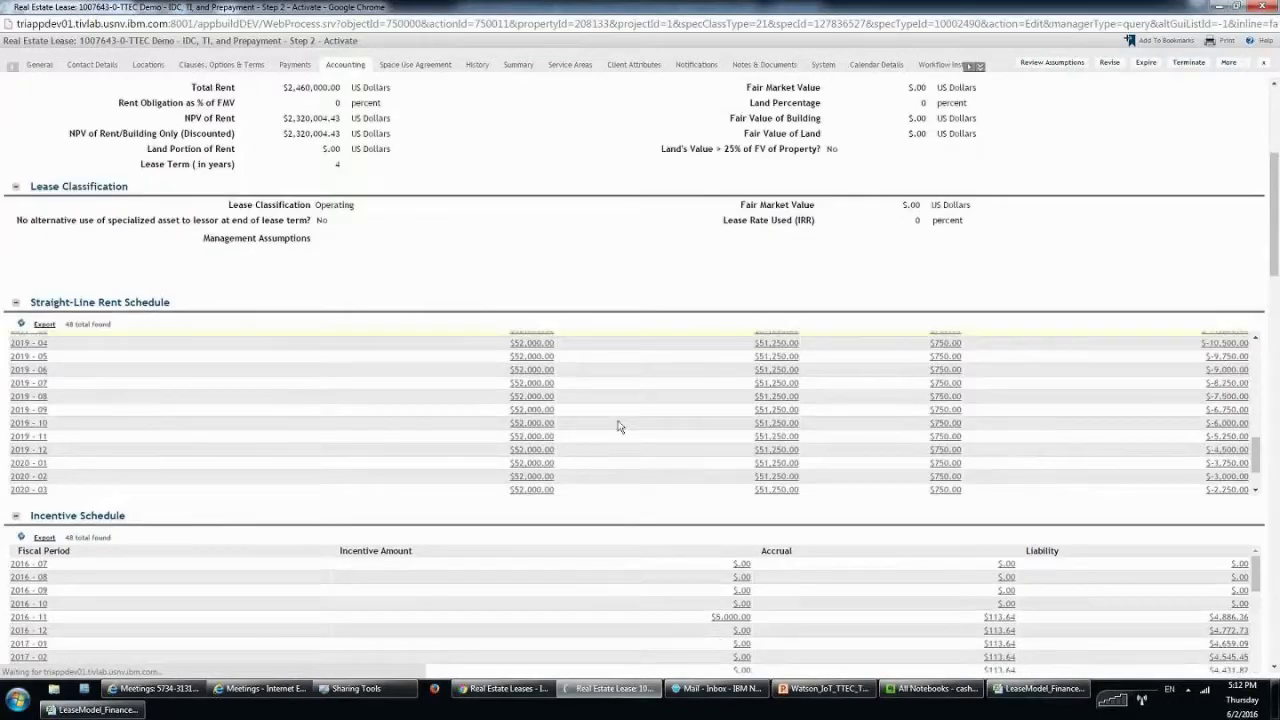
pyautogui.scroll(-5, 618, 427)
pyautogui.scroll(-5, 686, 411)
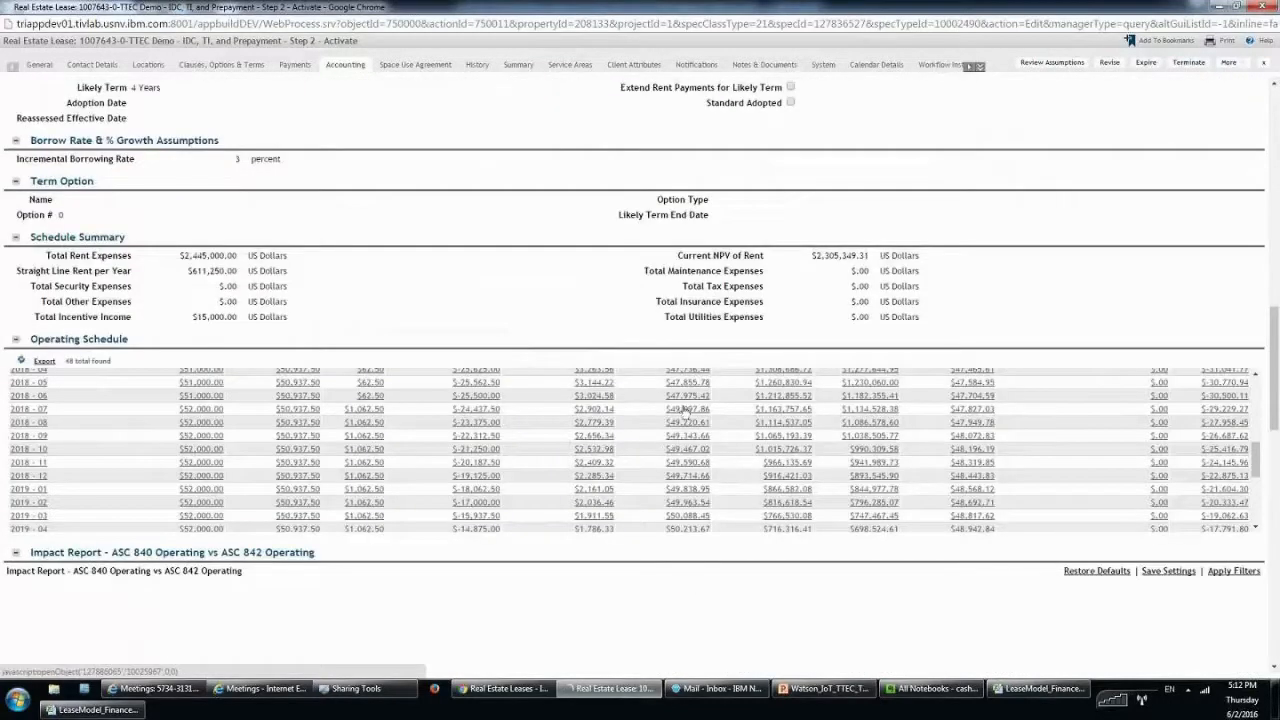
pyautogui.scroll(-5, 686, 411)
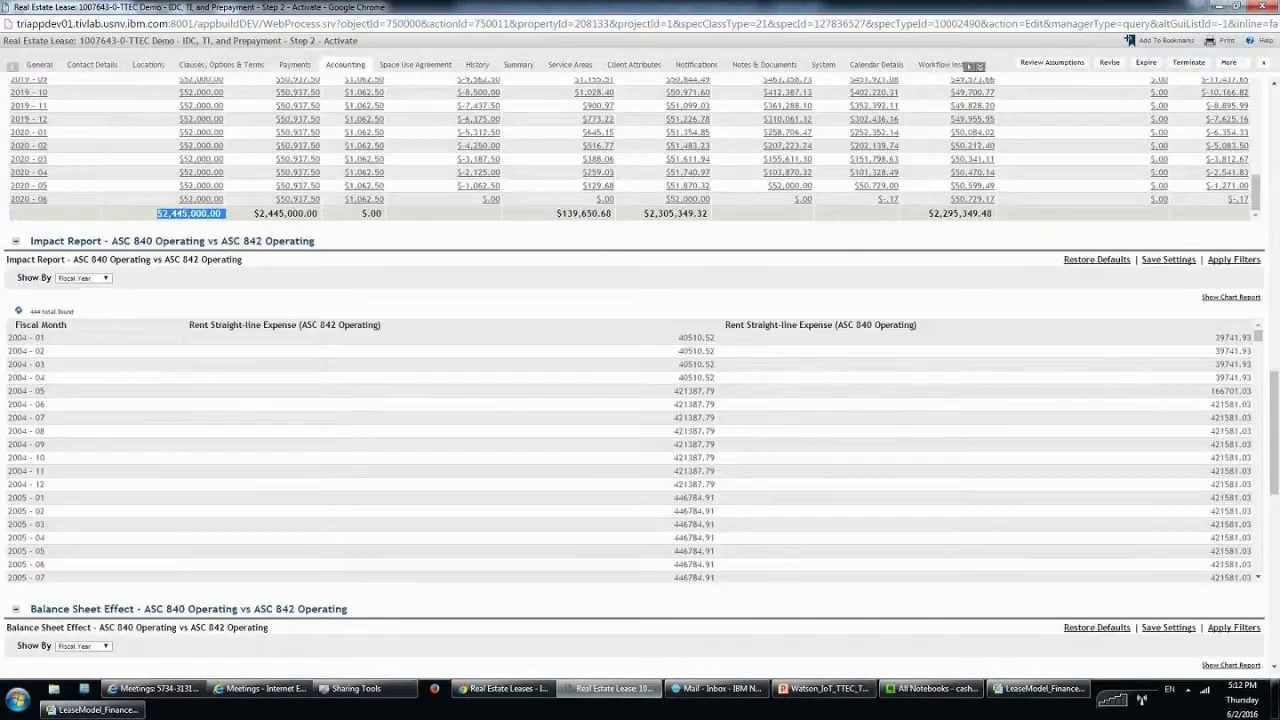
pyautogui.scroll(1, 336, 311)
pyautogui.scroll(1, 459, 305)
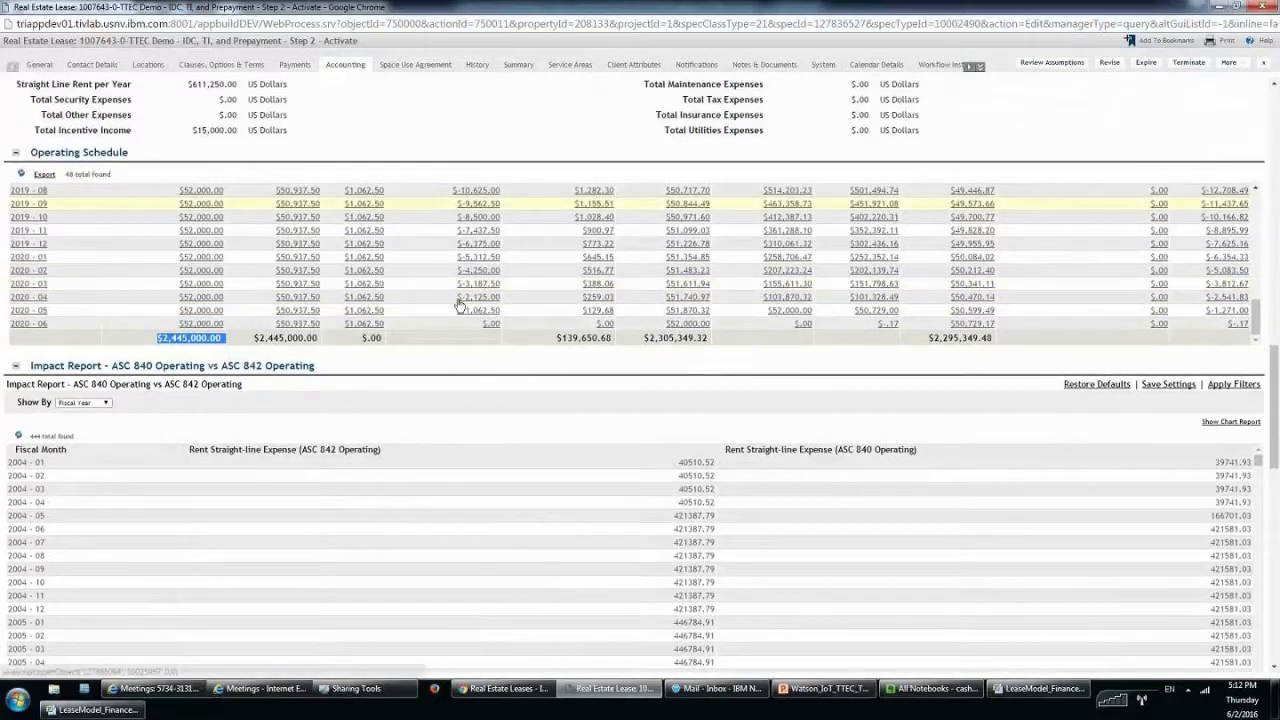
pyautogui.moveTo(1274, 360); pyautogui.dragTo(1274, 331)
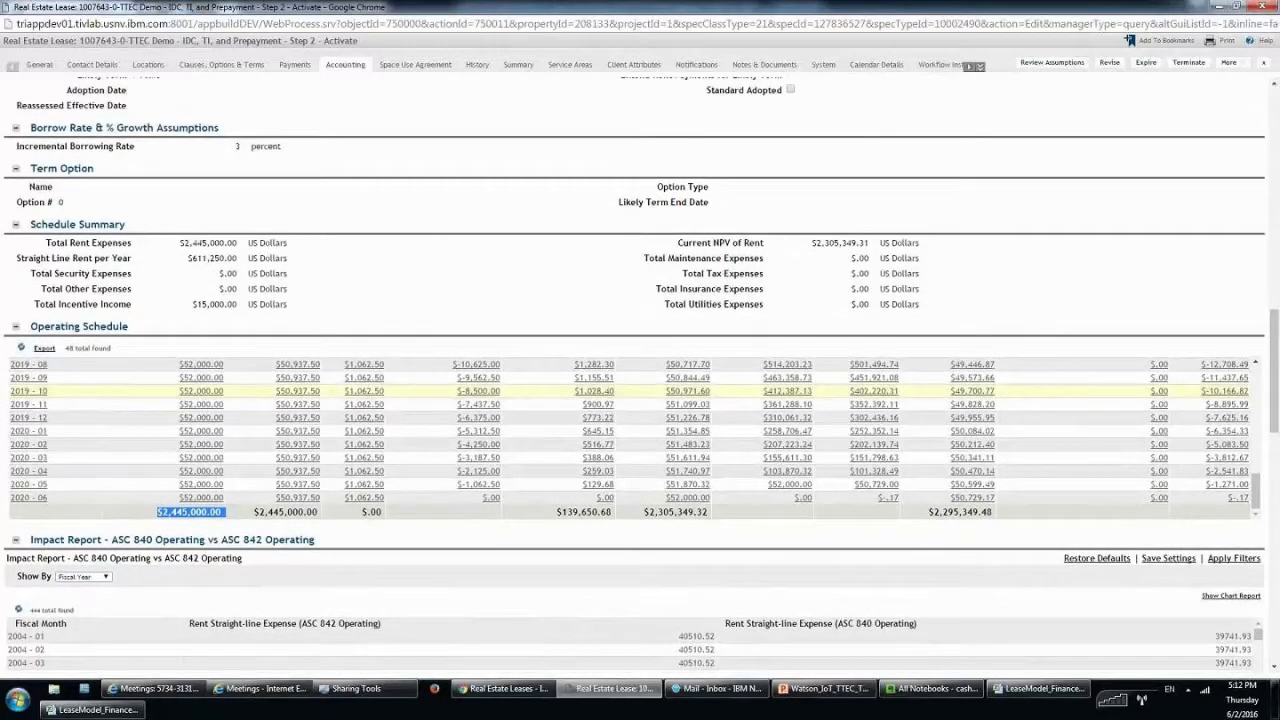
pyautogui.scroll(5, 825, 404)
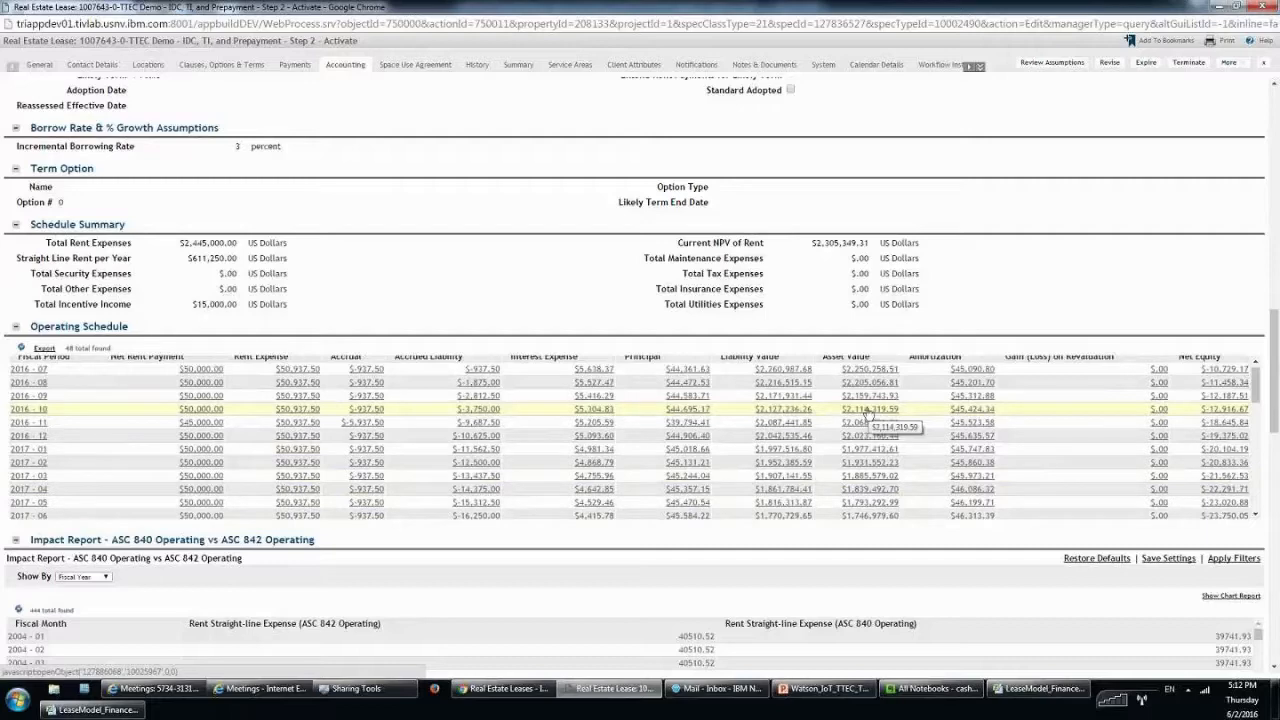
pyautogui.scroll(1, 868, 415)
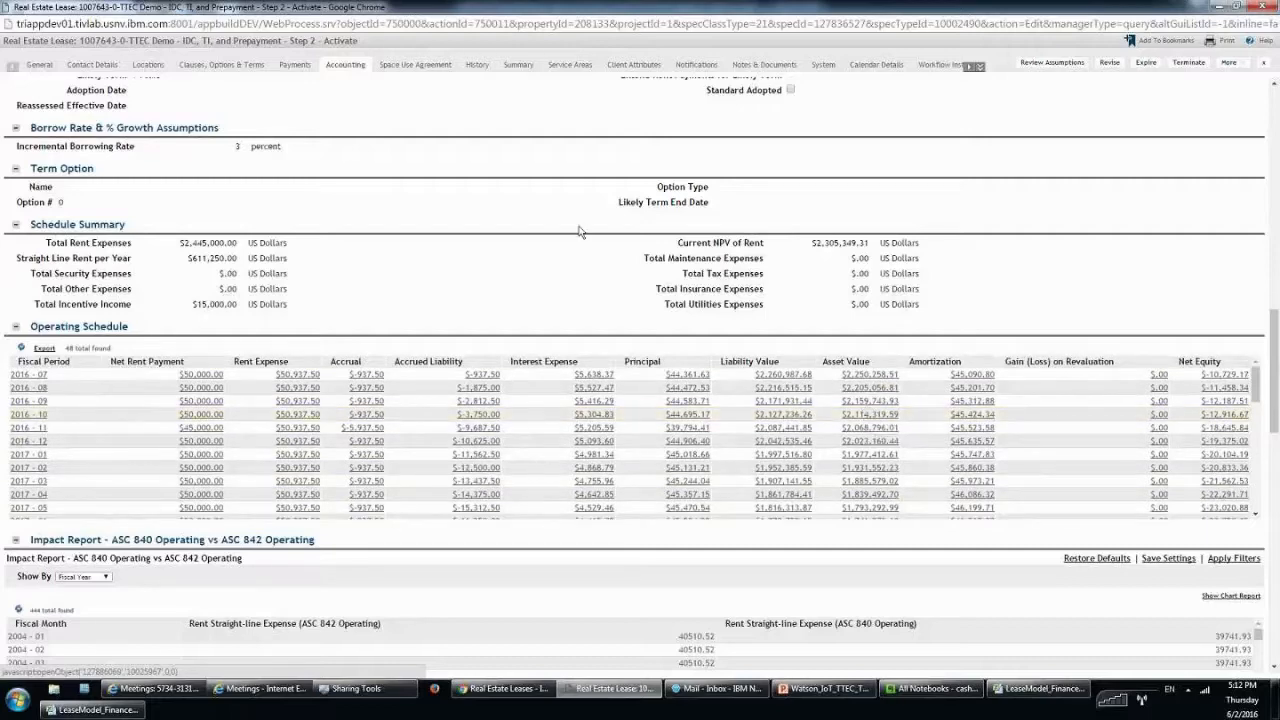
pyautogui.scroll(3, 578, 231)
pyautogui.scroll(3, 363, 215)
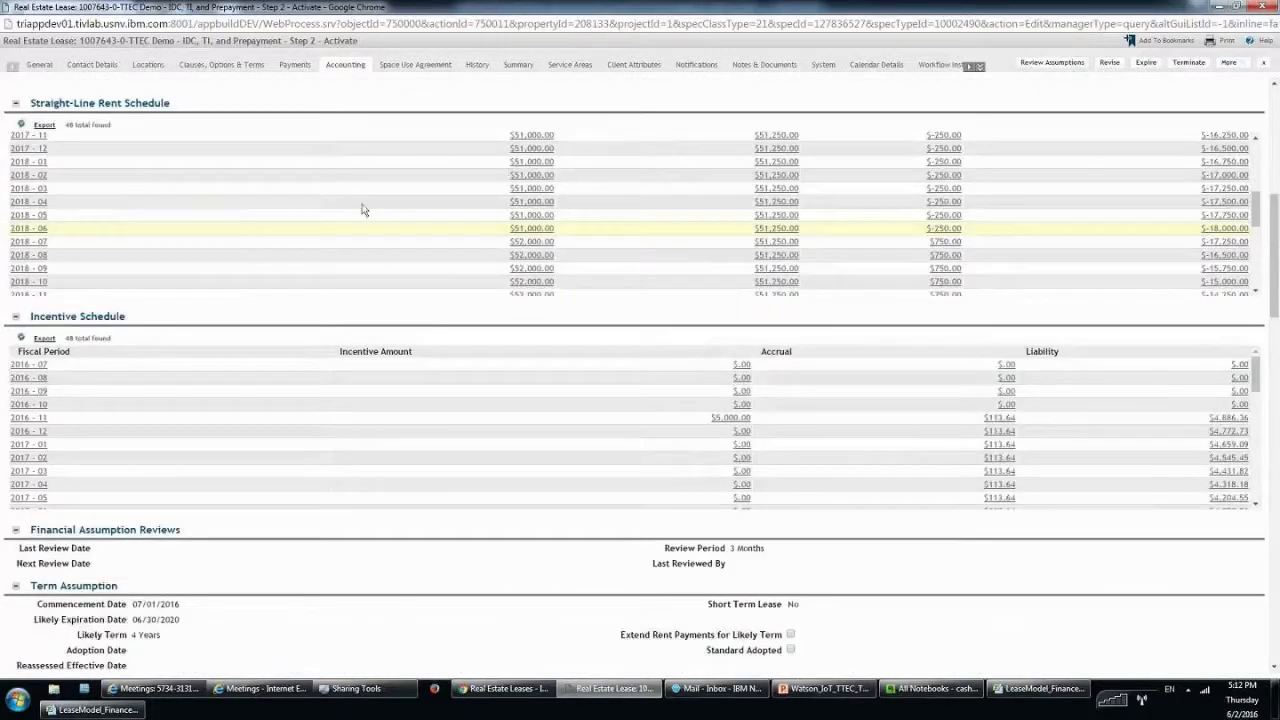
pyautogui.scroll(1, 363, 209)
pyautogui.scroll(4, 368, 91)
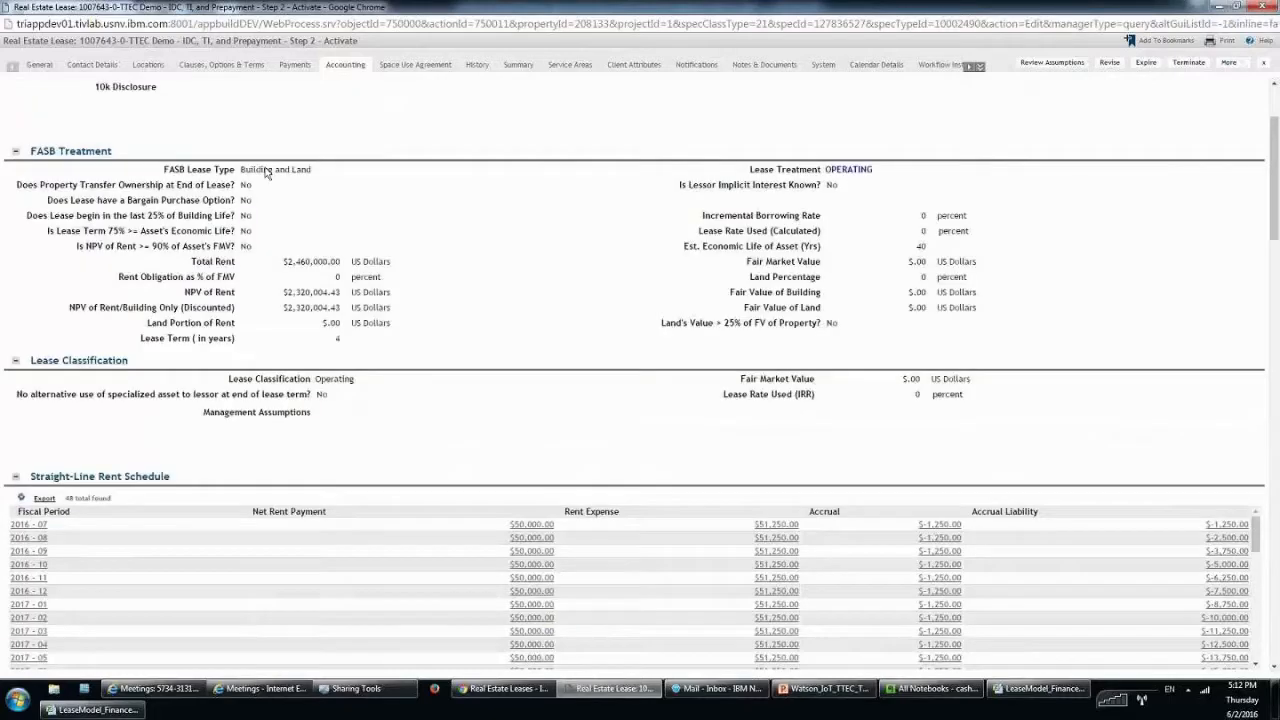
pyautogui.scroll(2, 267, 173)
# Check the $2,000.00 Initial Direct Costs and $3,000.00 Rental Prepayment, then scroll to the Operating Schedule.
pyautogui.moveTo(220, 194); pyautogui.dragTo(171, 197)
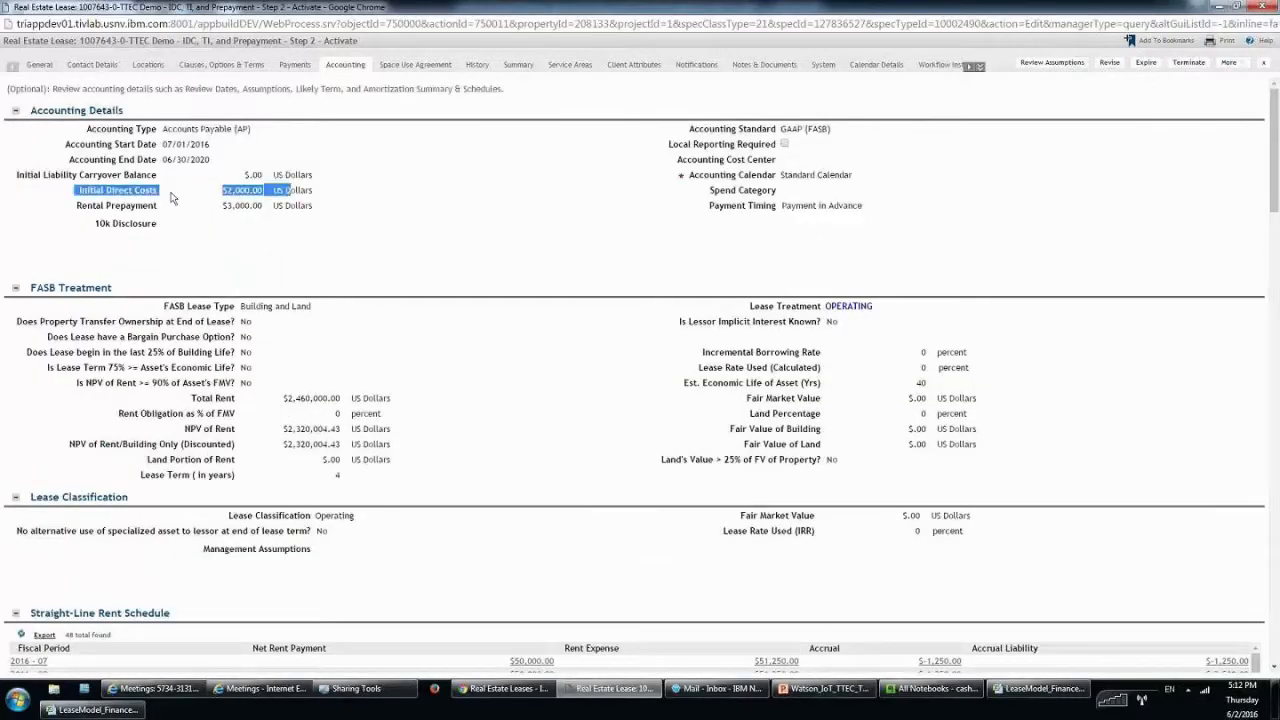
pyautogui.moveTo(71, 206); pyautogui.dragTo(329, 215)
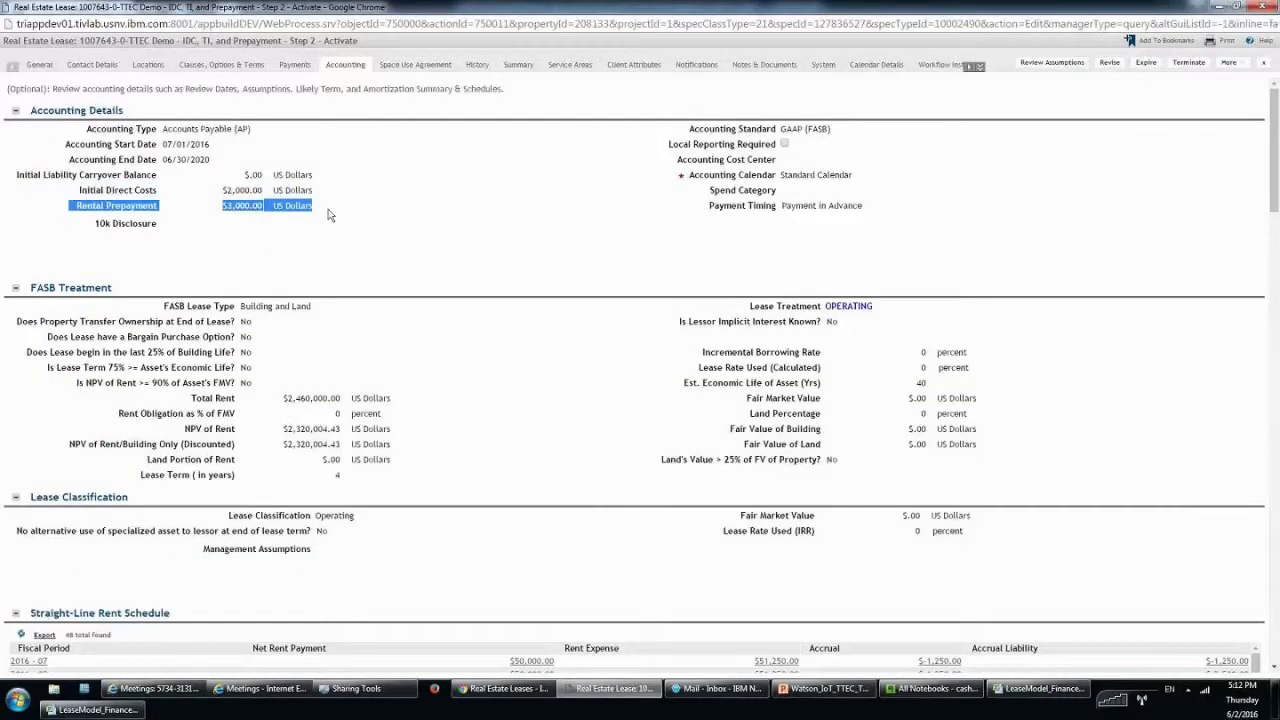
pyautogui.scroll(-3, 676, 258)
pyautogui.scroll(-4, 676, 258)
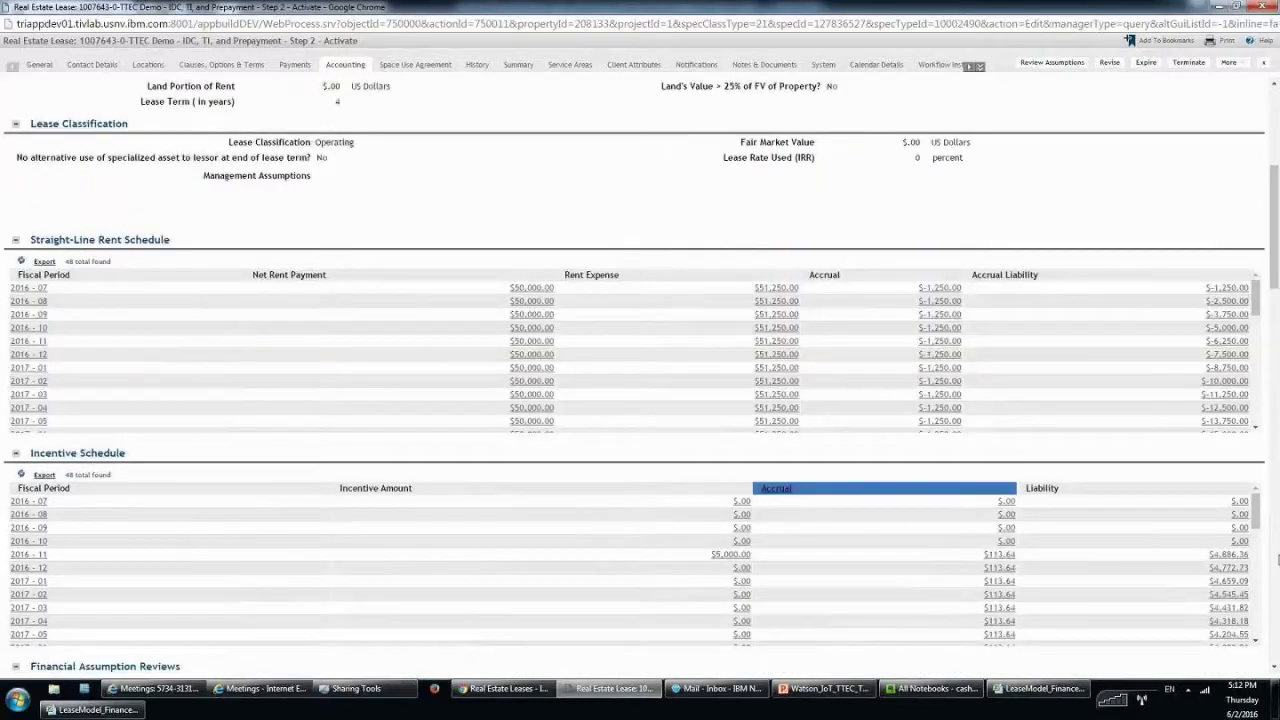
pyautogui.scroll(-2, 634, 398)
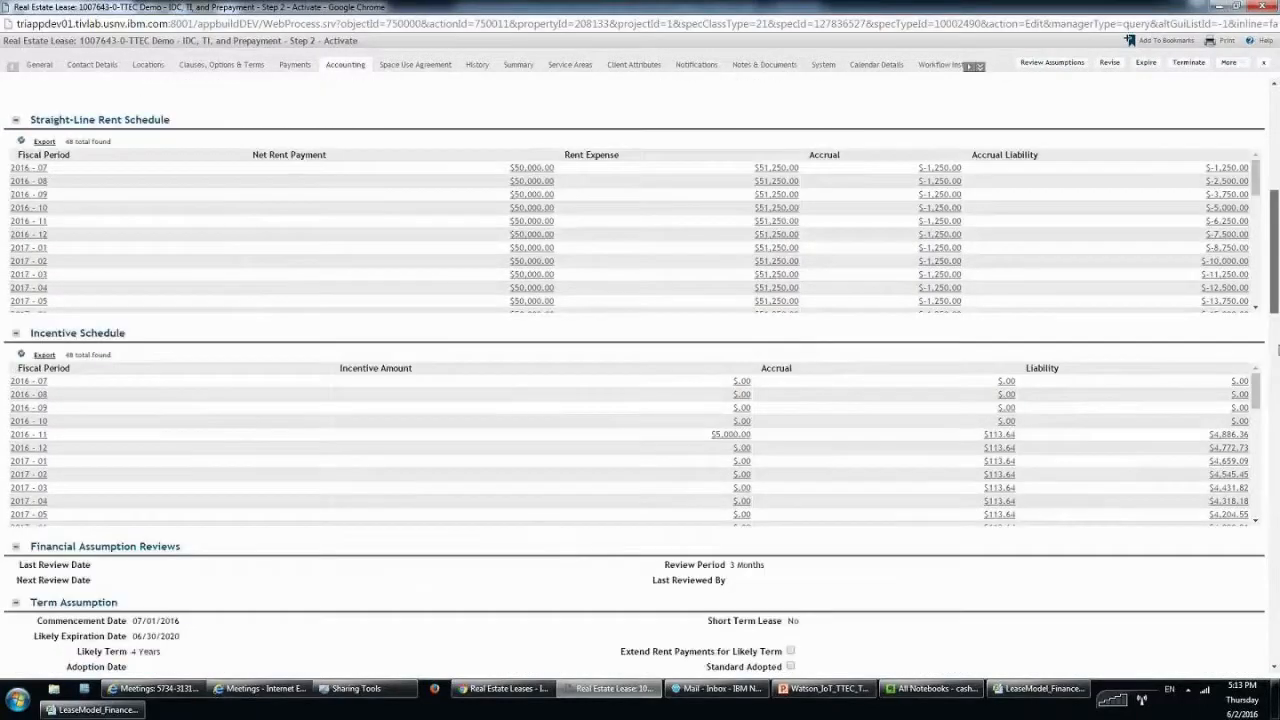
pyautogui.scroll(-9, 640, 380)
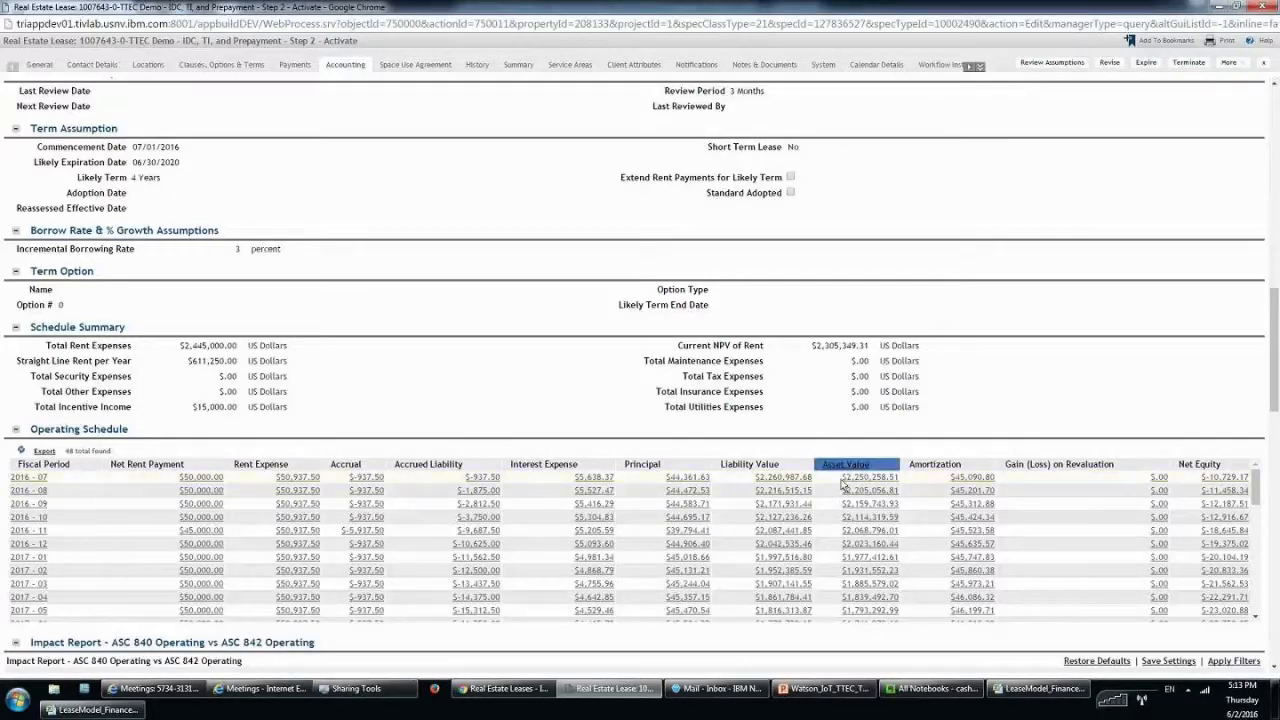
pyautogui.click(127, 710)
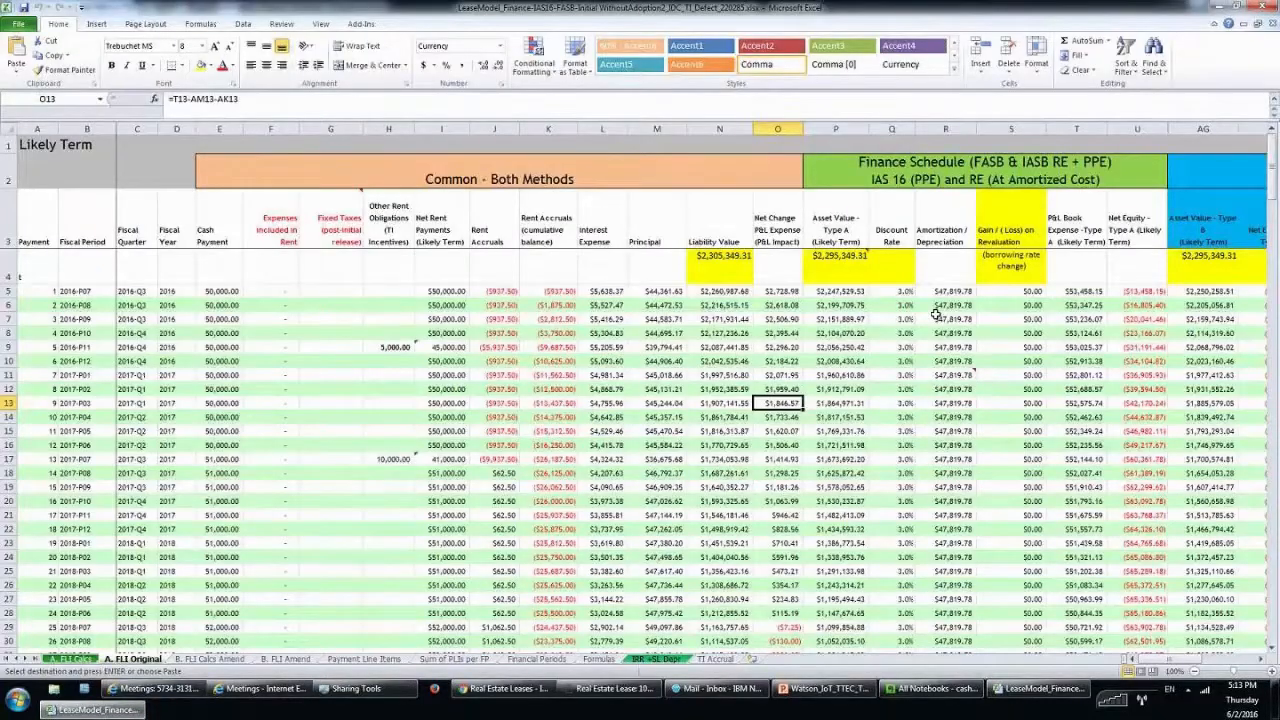
pyautogui.click(833, 265)
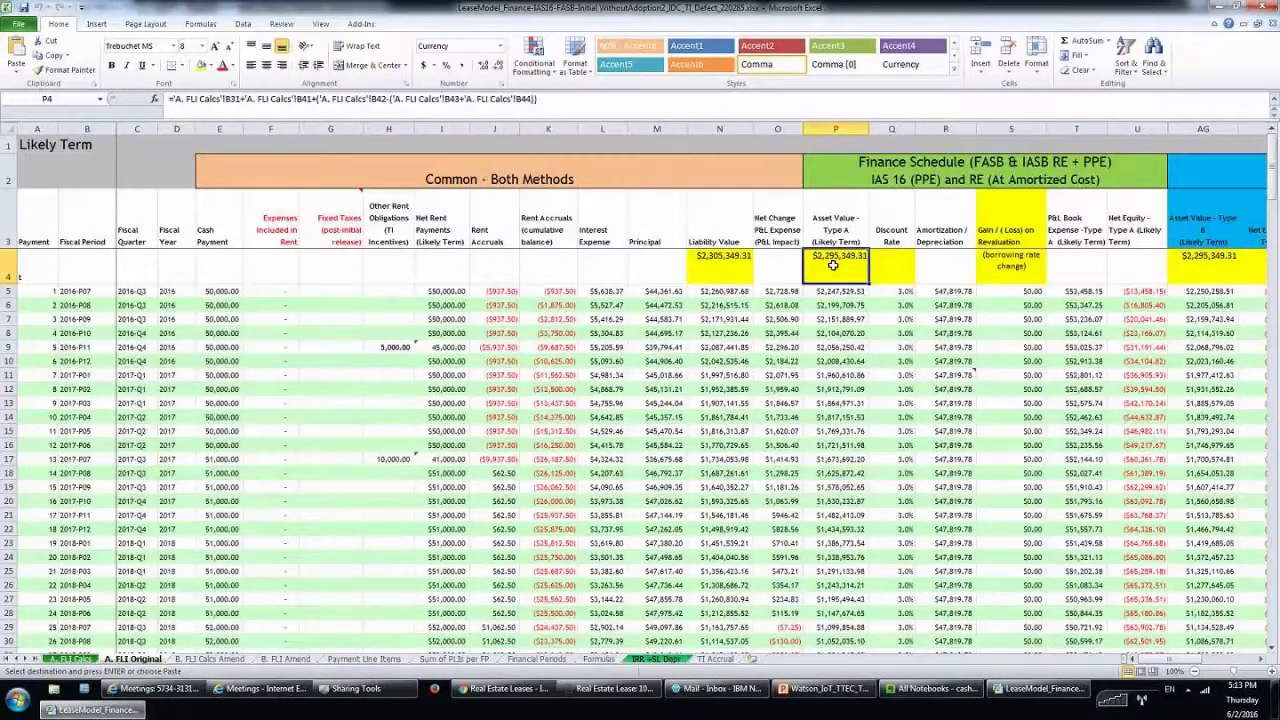
pyautogui.moveTo(833, 265)
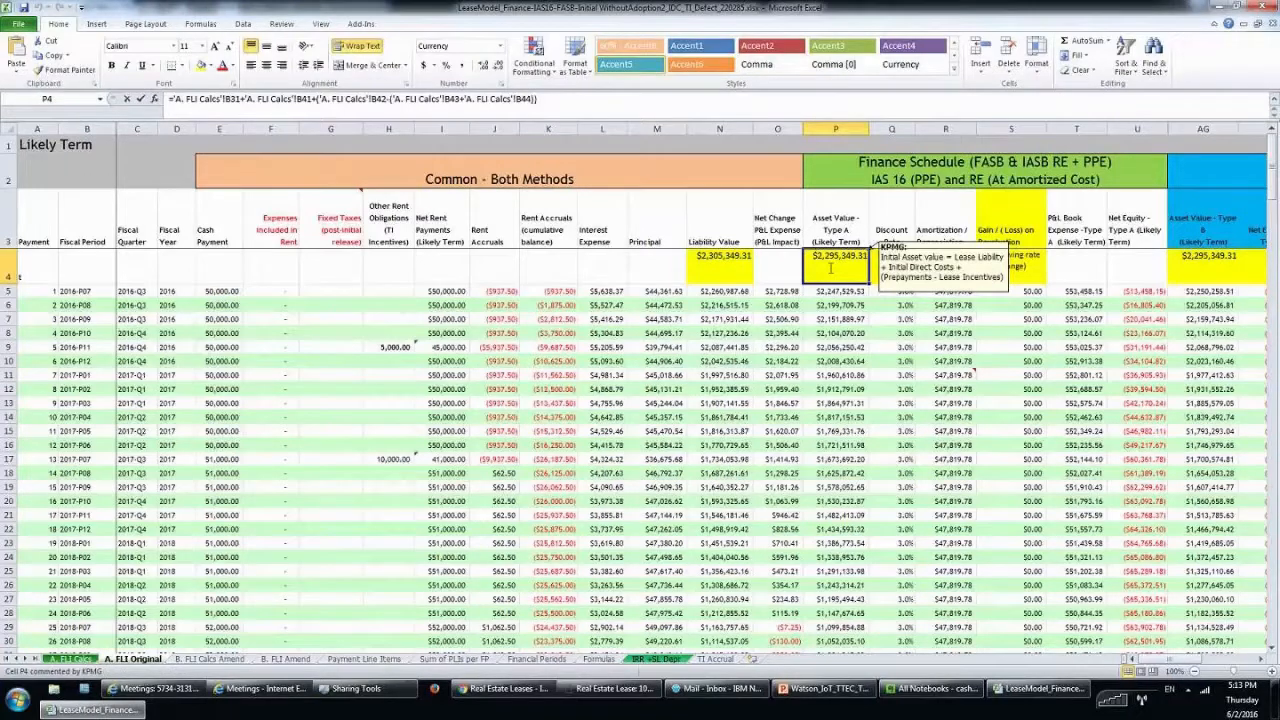
pyautogui.click(564, 104)
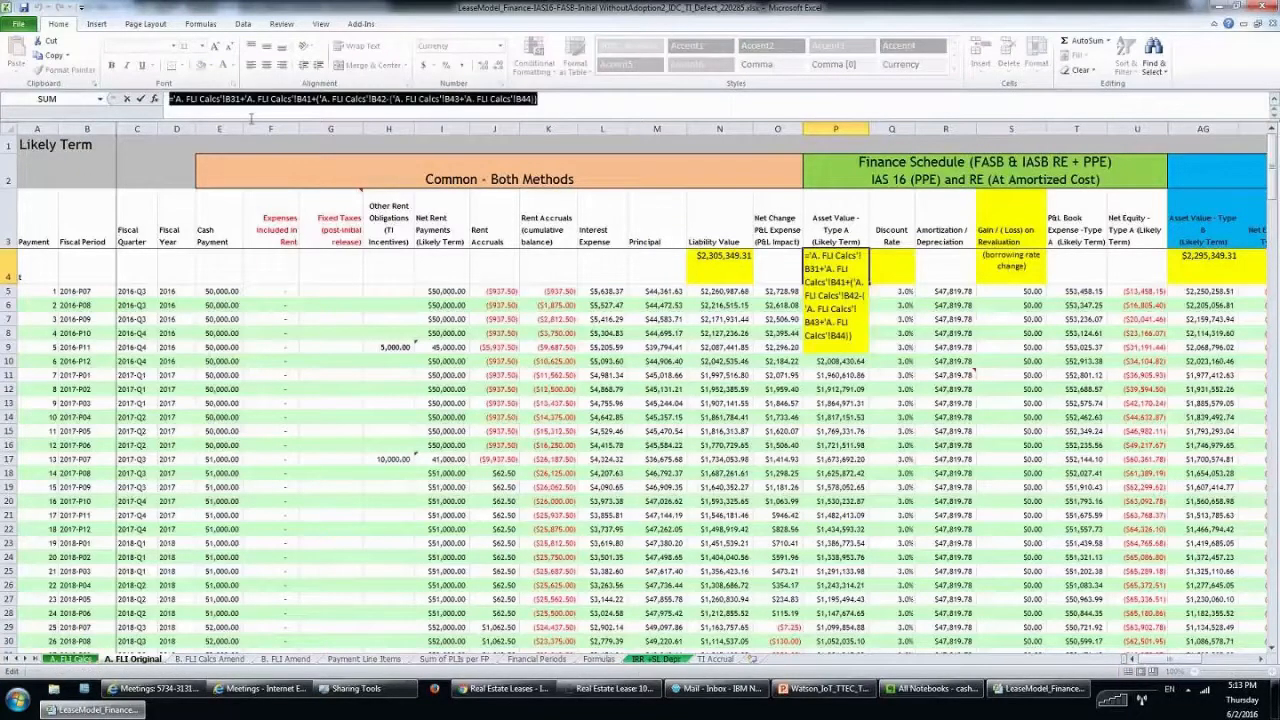
pyautogui.press('End')
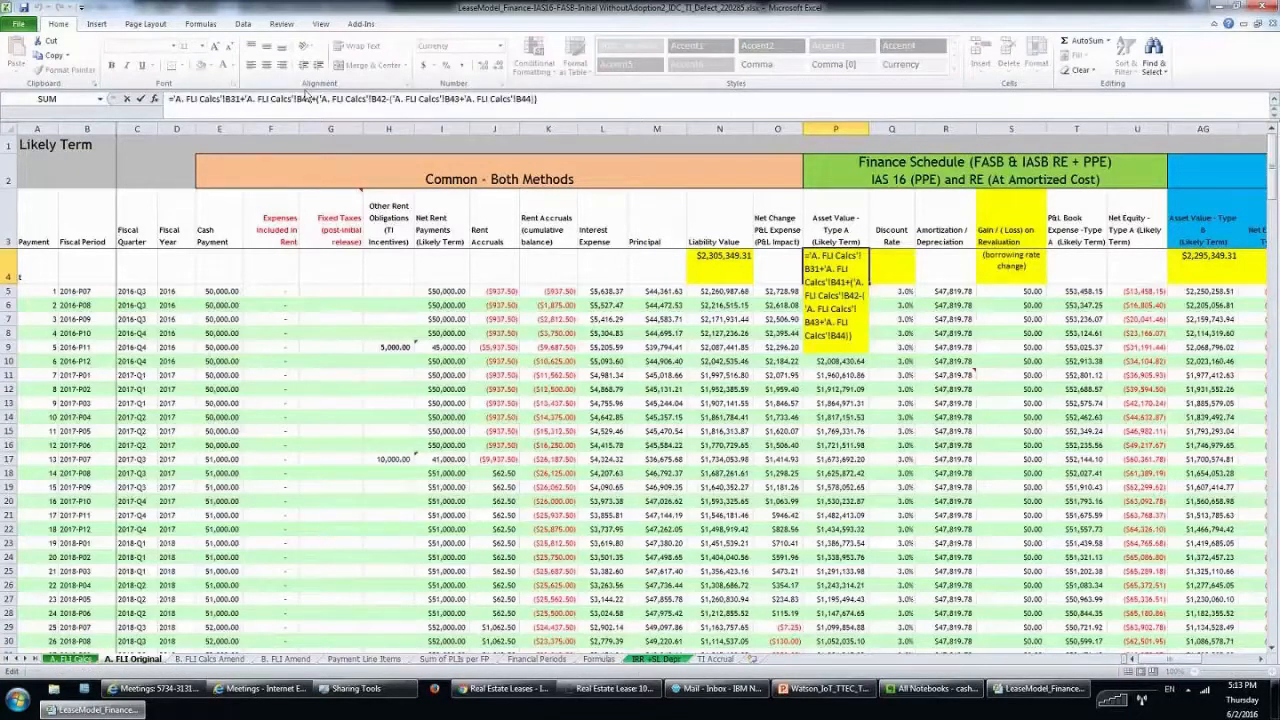
pyautogui.moveTo(307, 98); pyautogui.dragTo(171, 98)
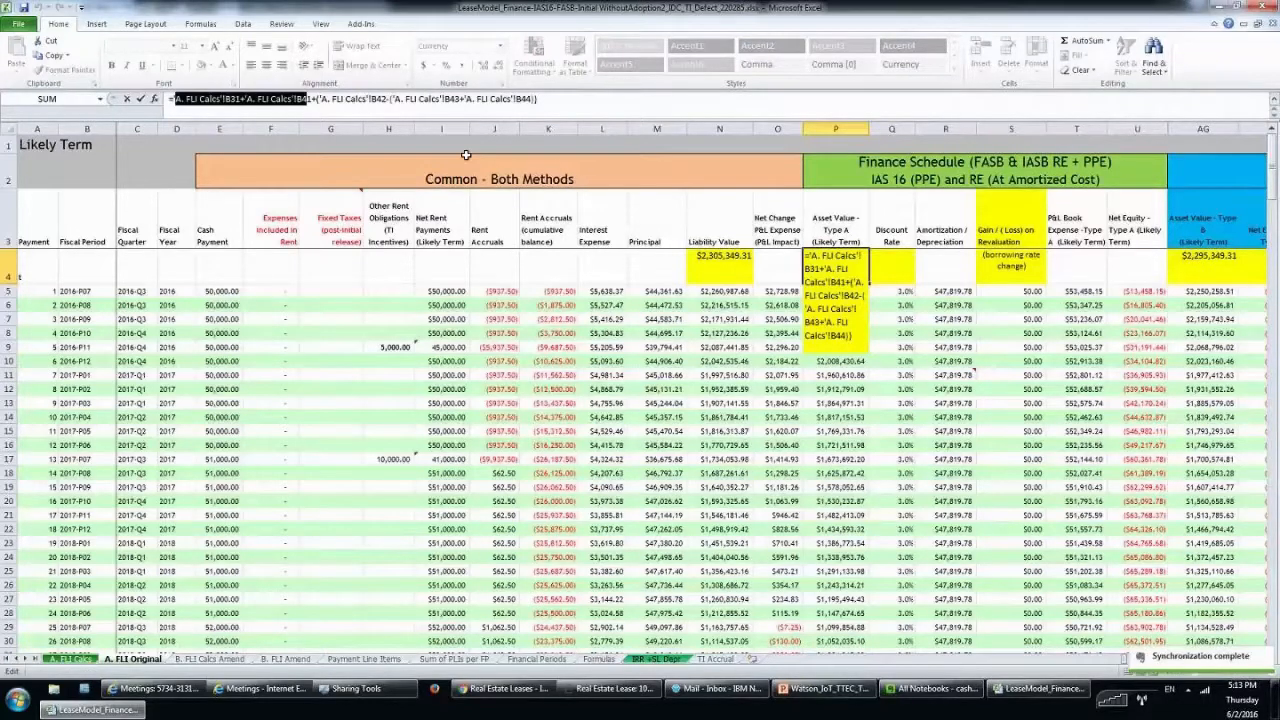
pyautogui.click(366, 97)
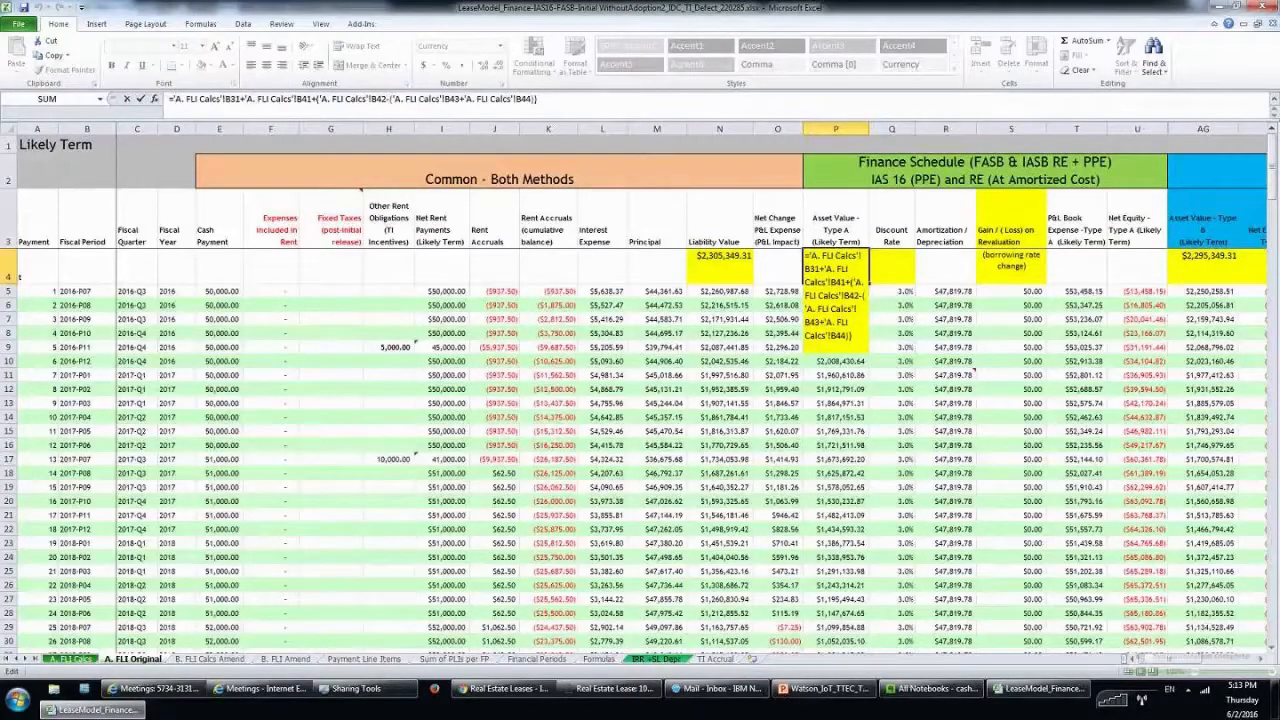
pyautogui.doubleClick(438, 99)
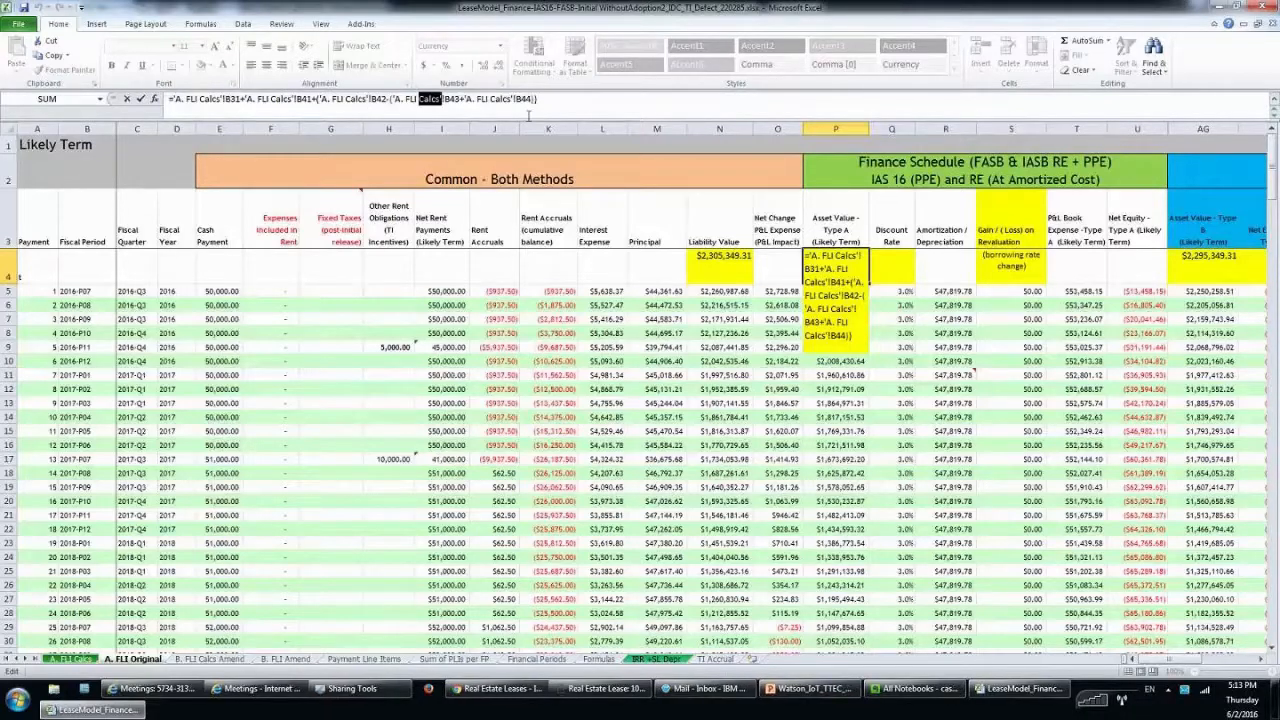
pyautogui.click(836, 403)
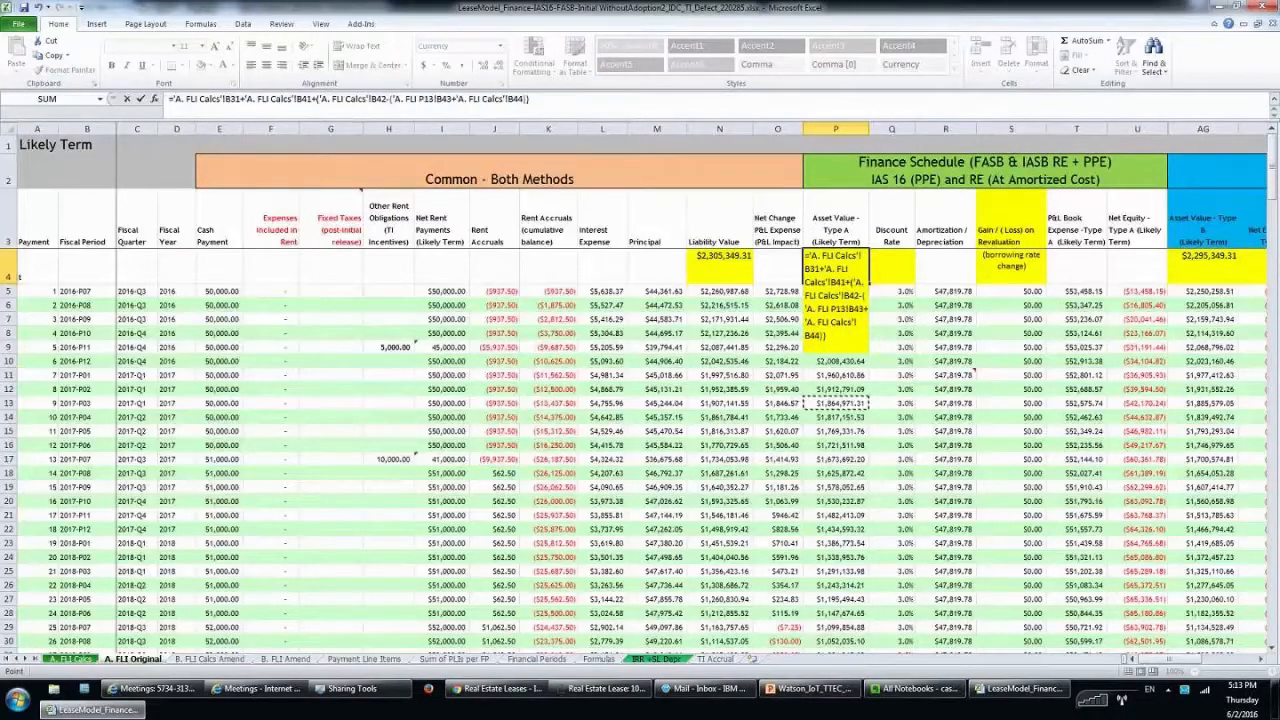
pyautogui.press('Escape')
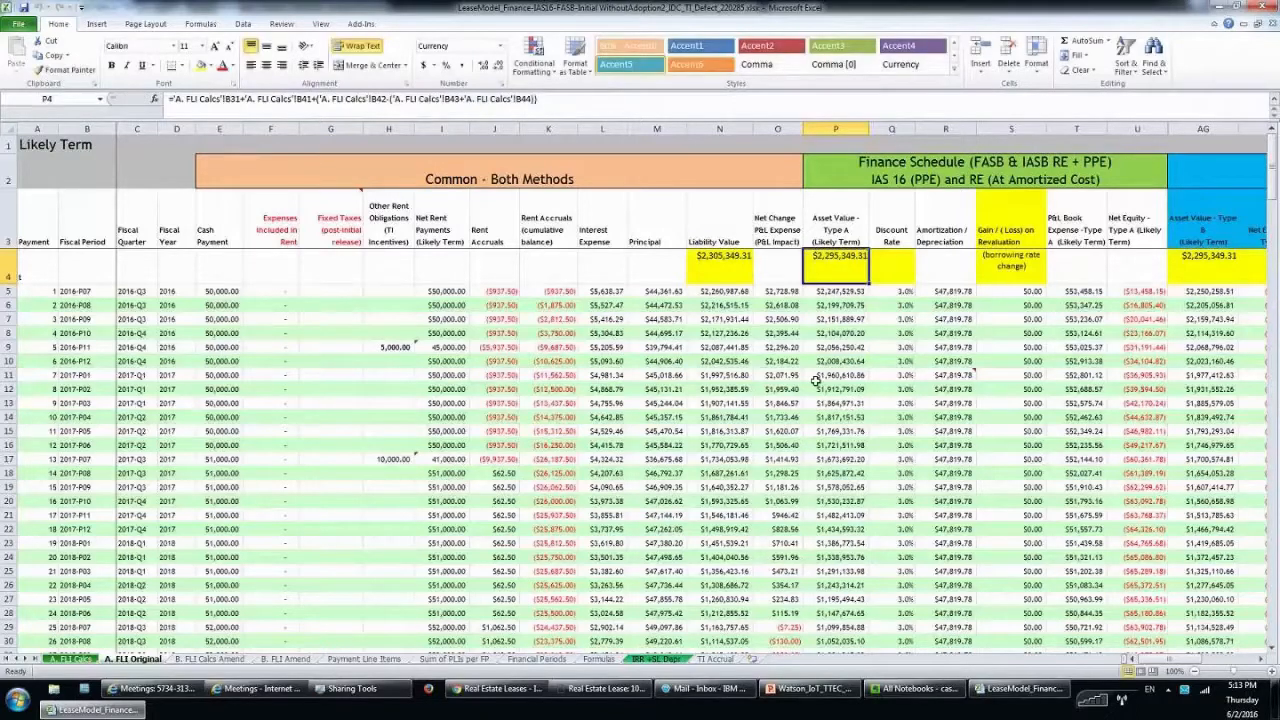
pyautogui.click(1205, 258)
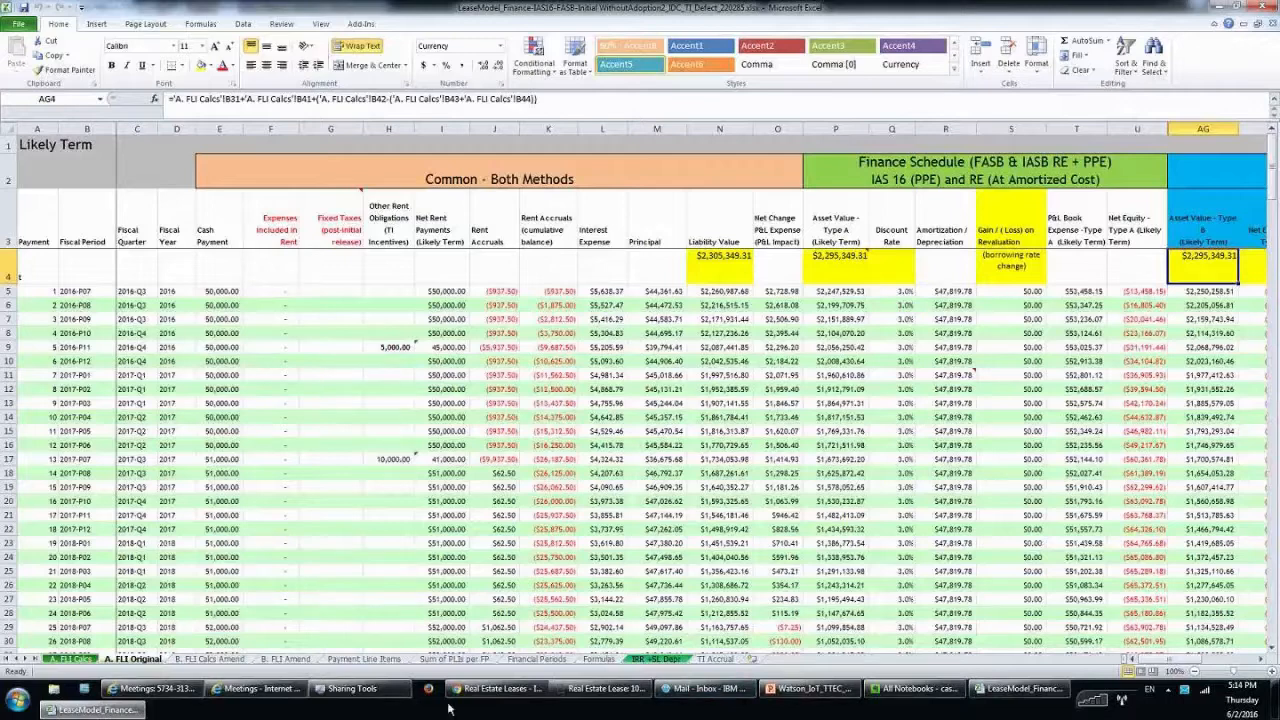
# Scroll the TRIRIGA Operating Schedule to its totals row showing $2,295,349.48 amortization.
pyautogui.click(590, 688)
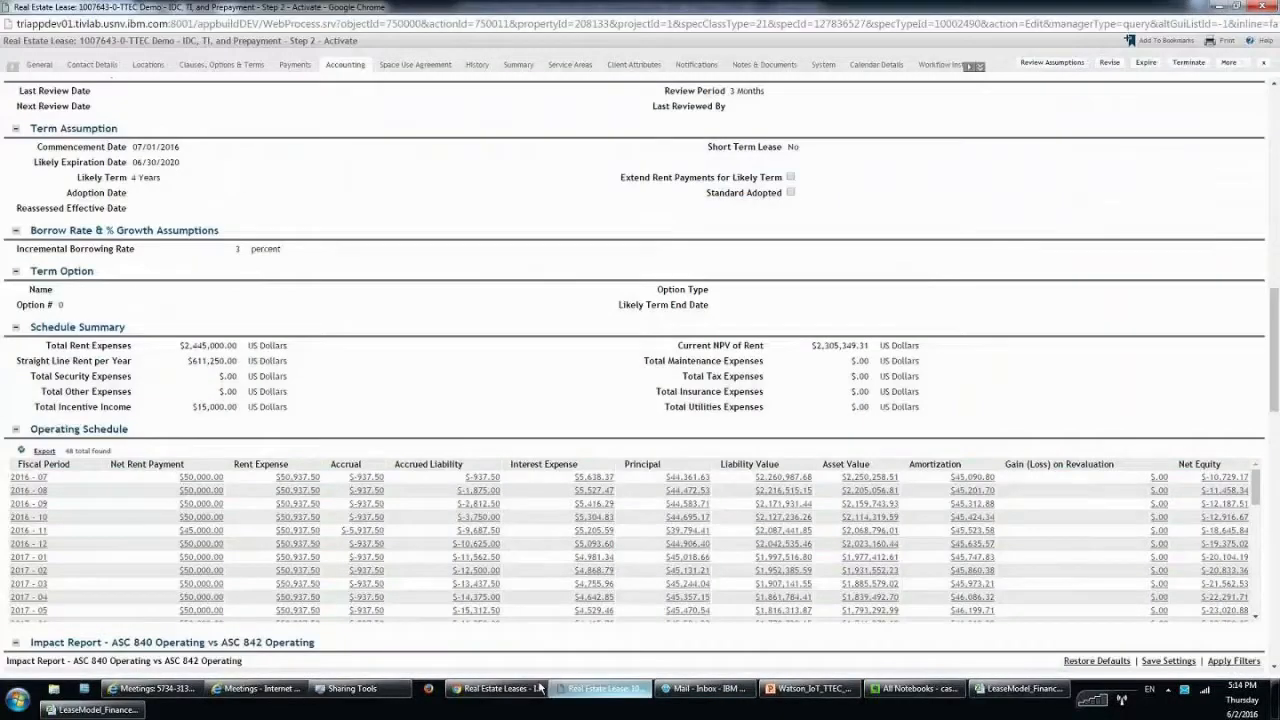
pyautogui.scroll(-1, 500, 505)
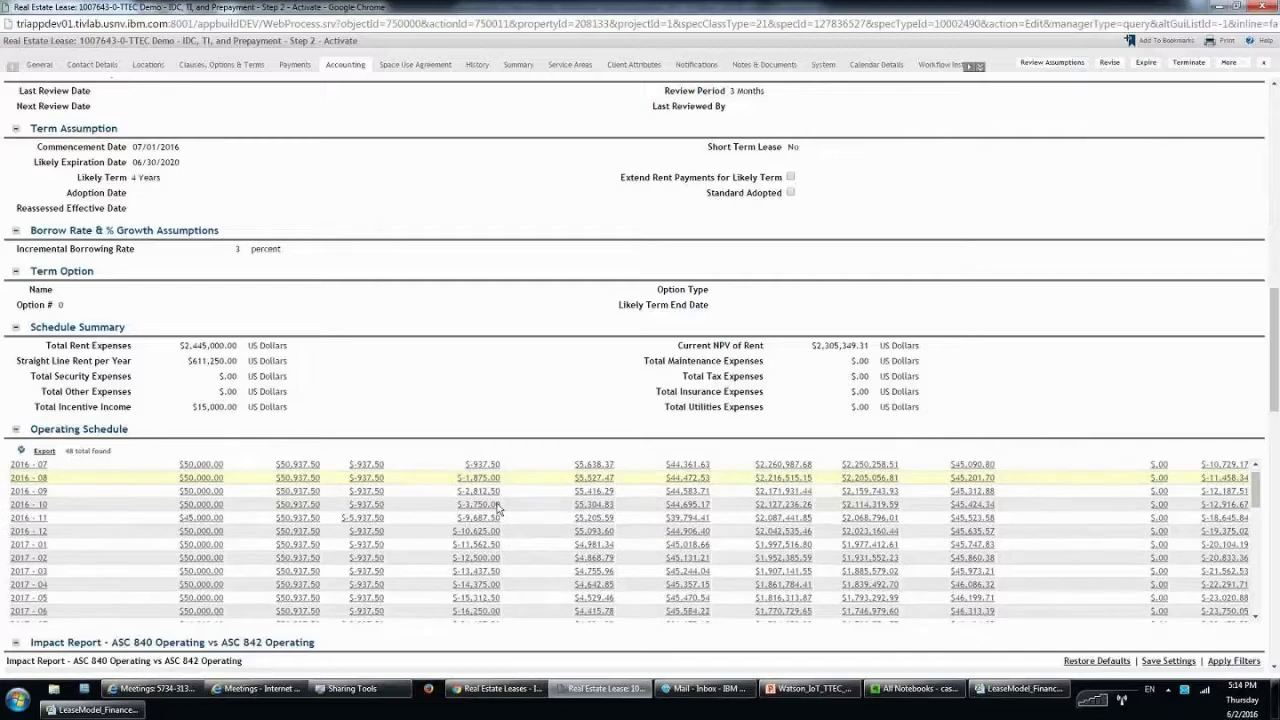
pyautogui.scroll(1, 505, 514)
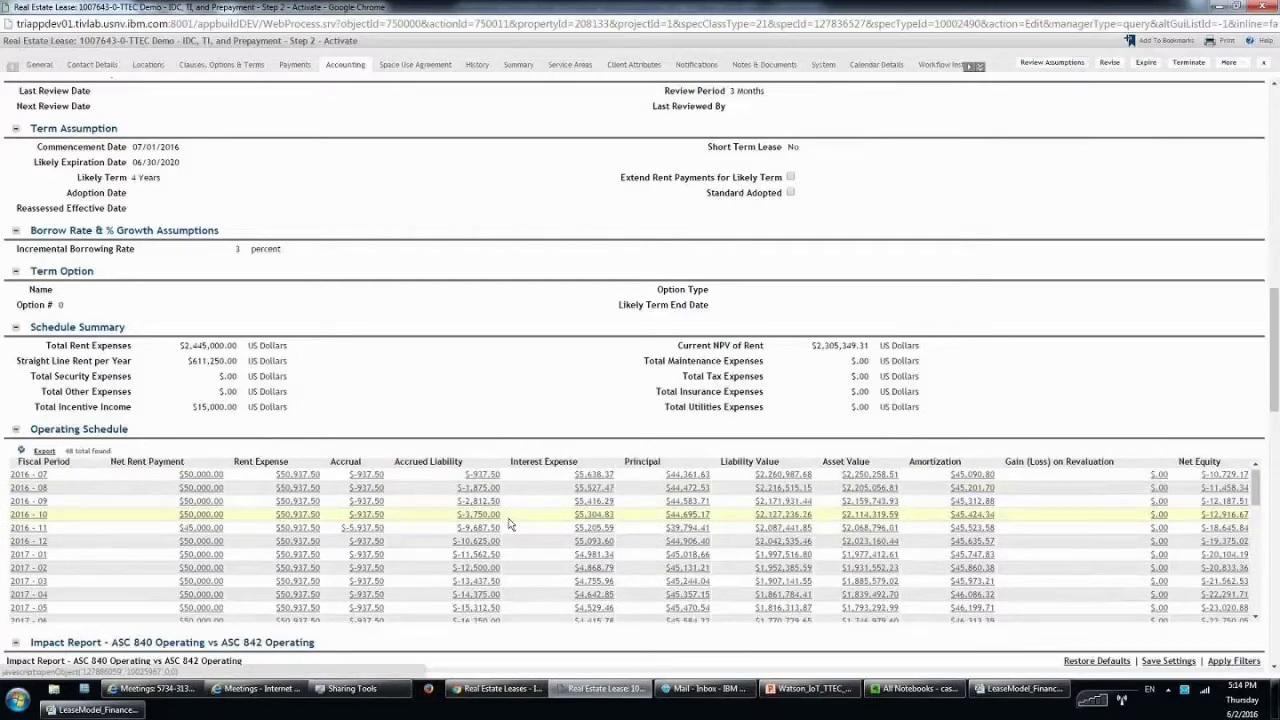
pyautogui.scroll(-1, 846, 346)
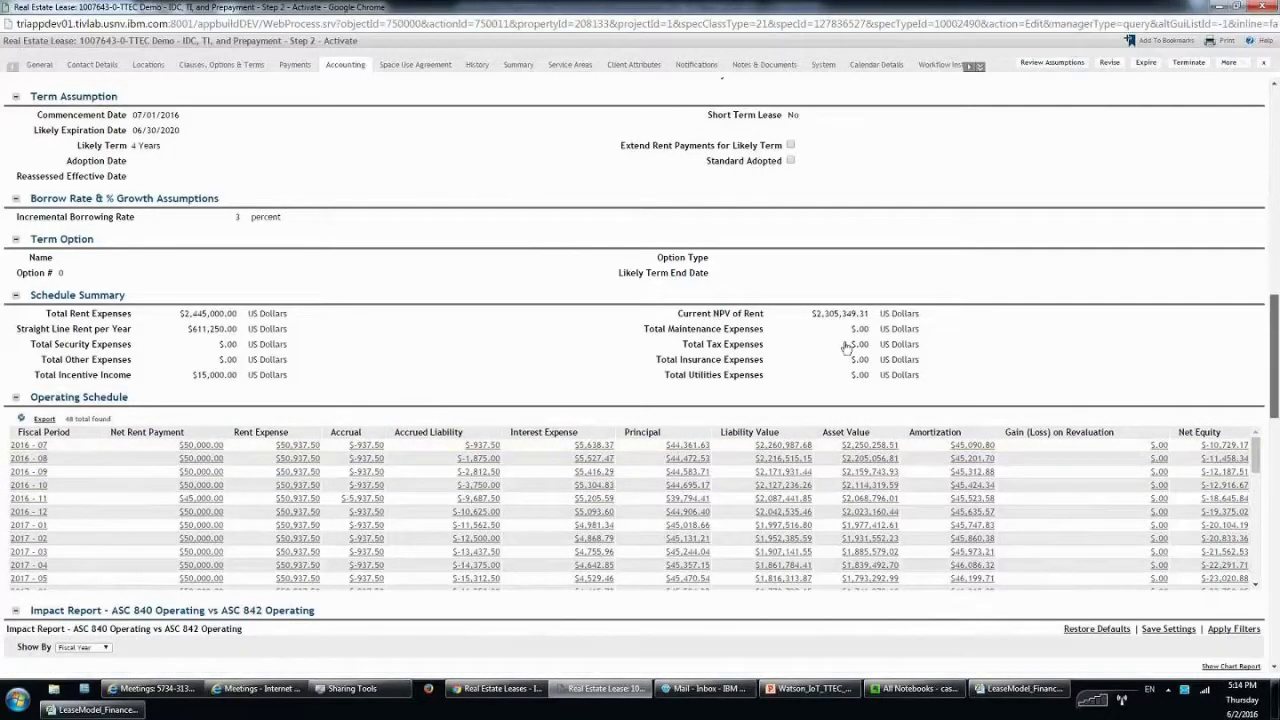
pyautogui.scroll(-5, 846, 346)
pyautogui.scroll(-3, 873, 423)
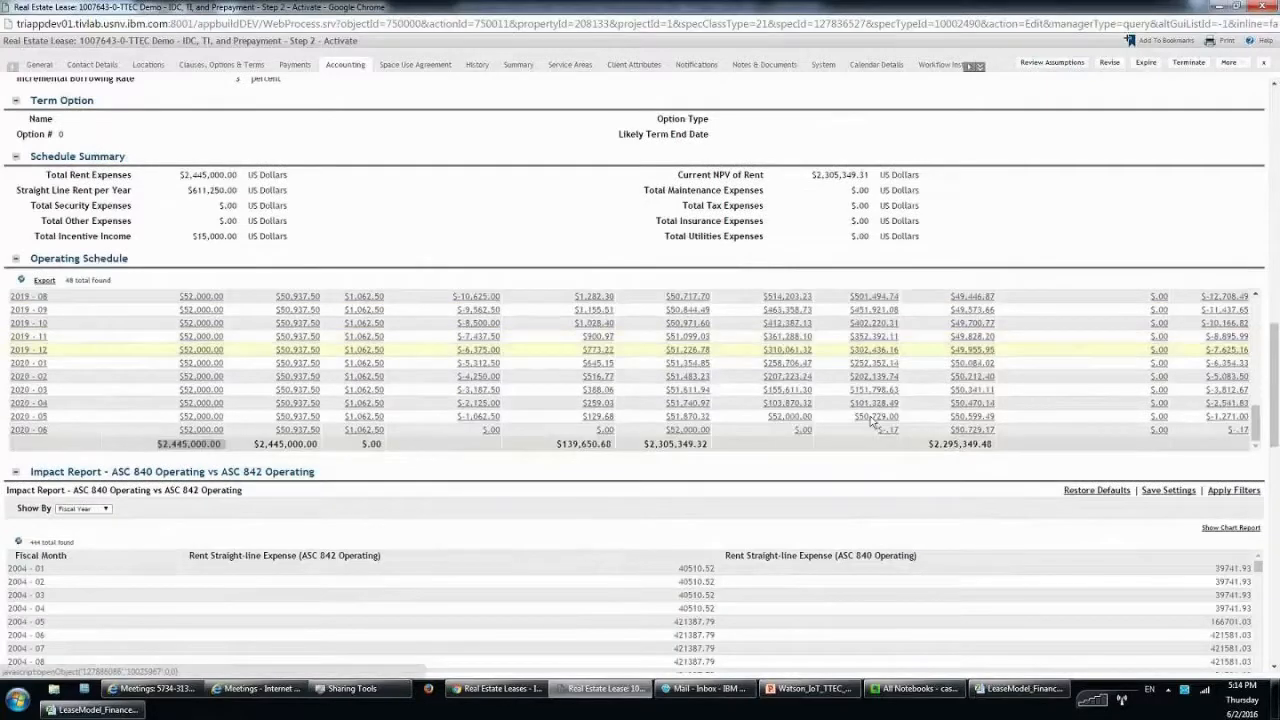
pyautogui.scroll(-2, 873, 423)
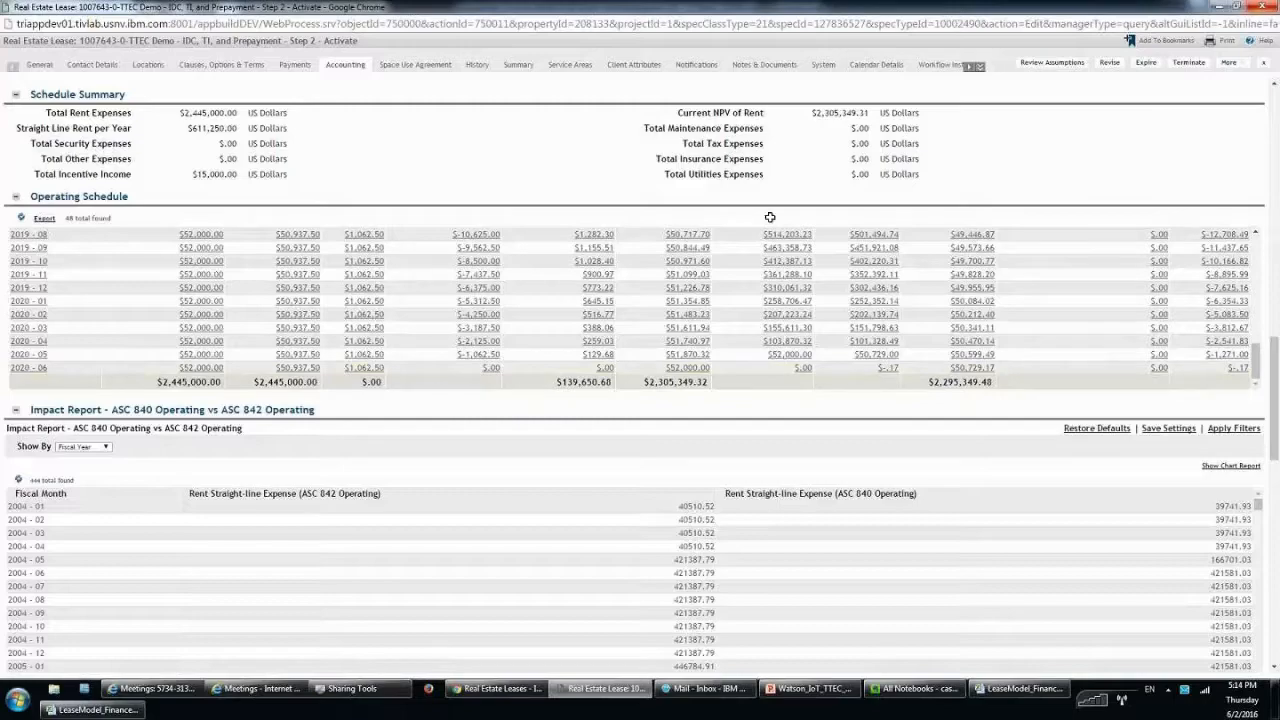
pyautogui.click(990, 690)
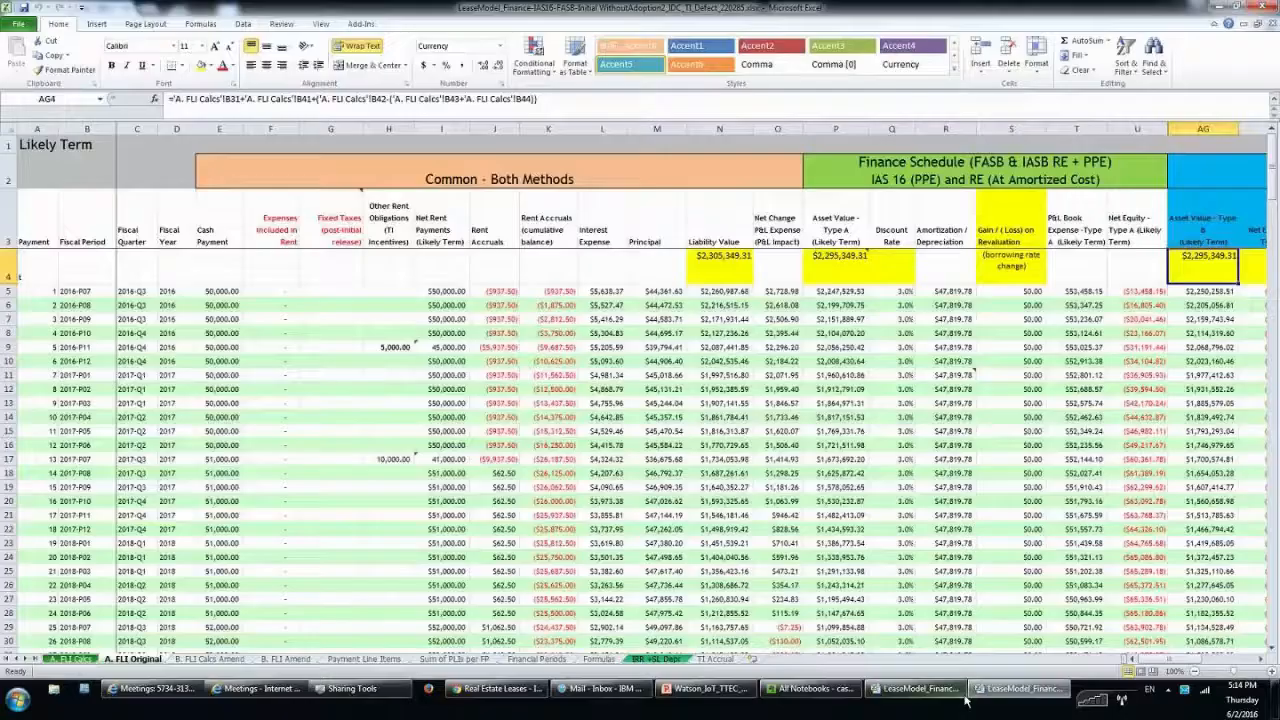
# Bring up slide 9, the Demo agenda slide, in the Watson_IoT_TTEC presentation.
pyautogui.click(677, 696)
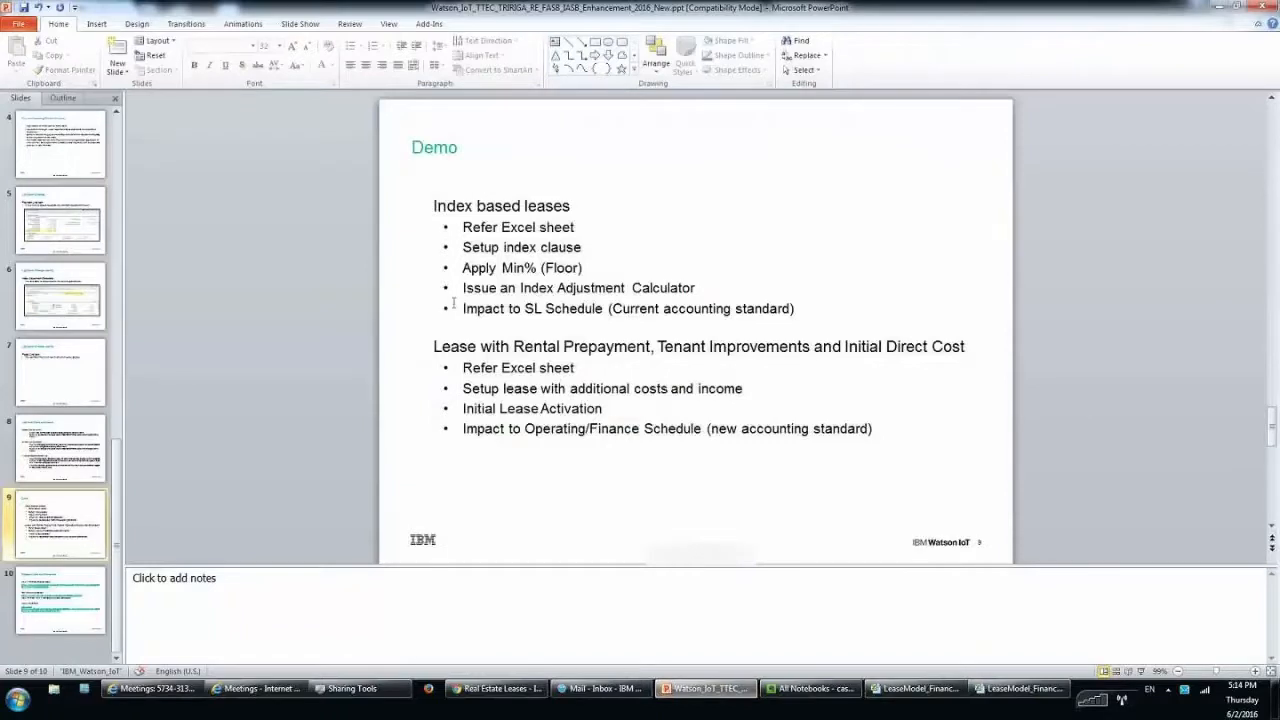
pyautogui.rightClick(453, 303)
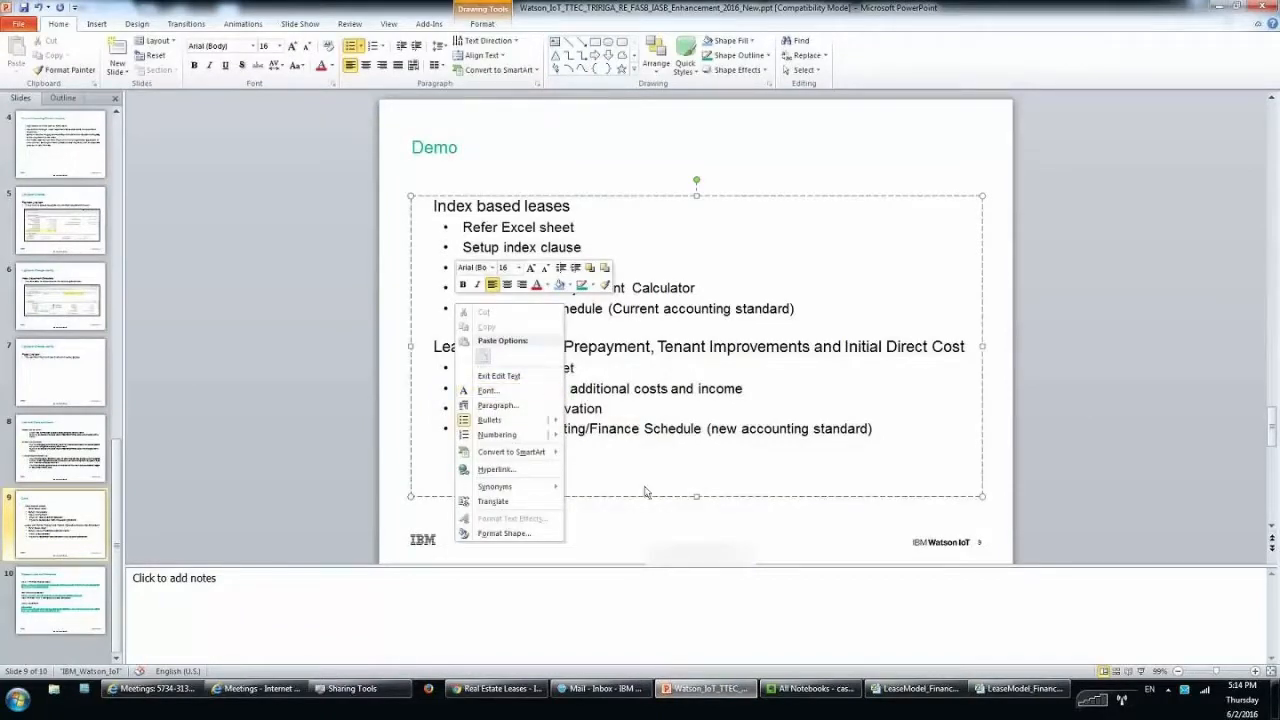
pyautogui.rightClick(611, 521)
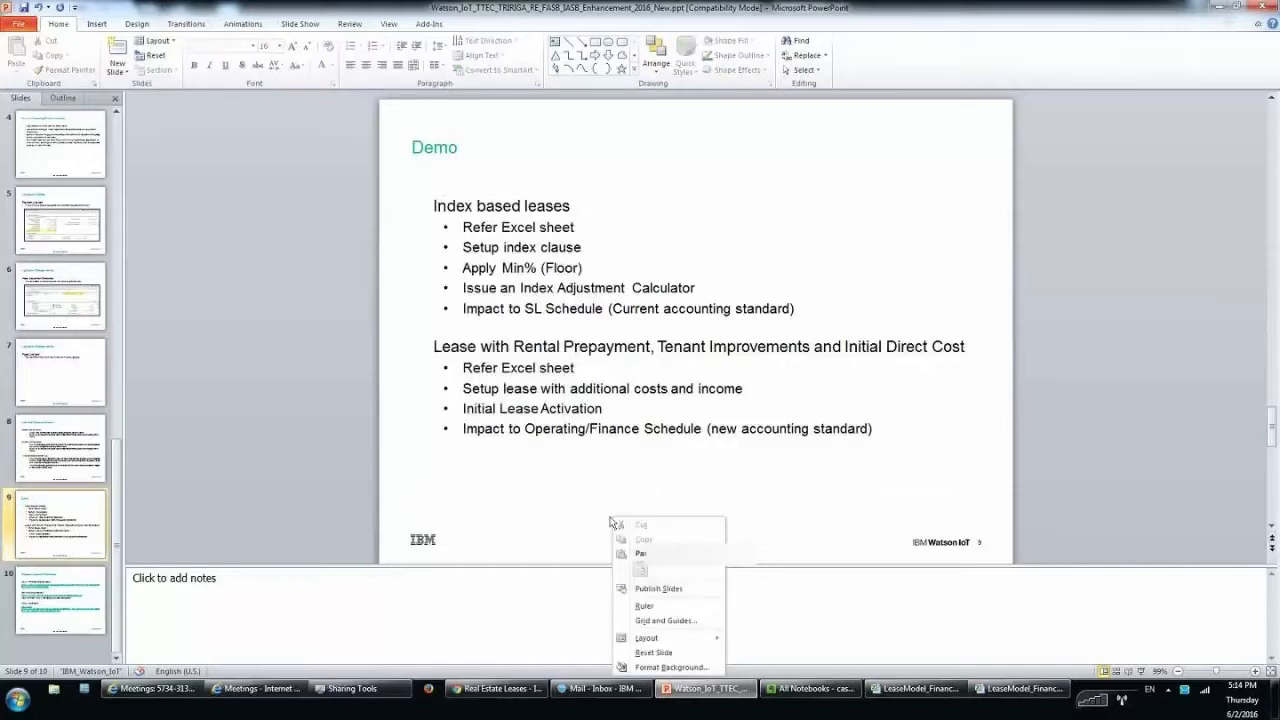
pyautogui.click(47, 505)
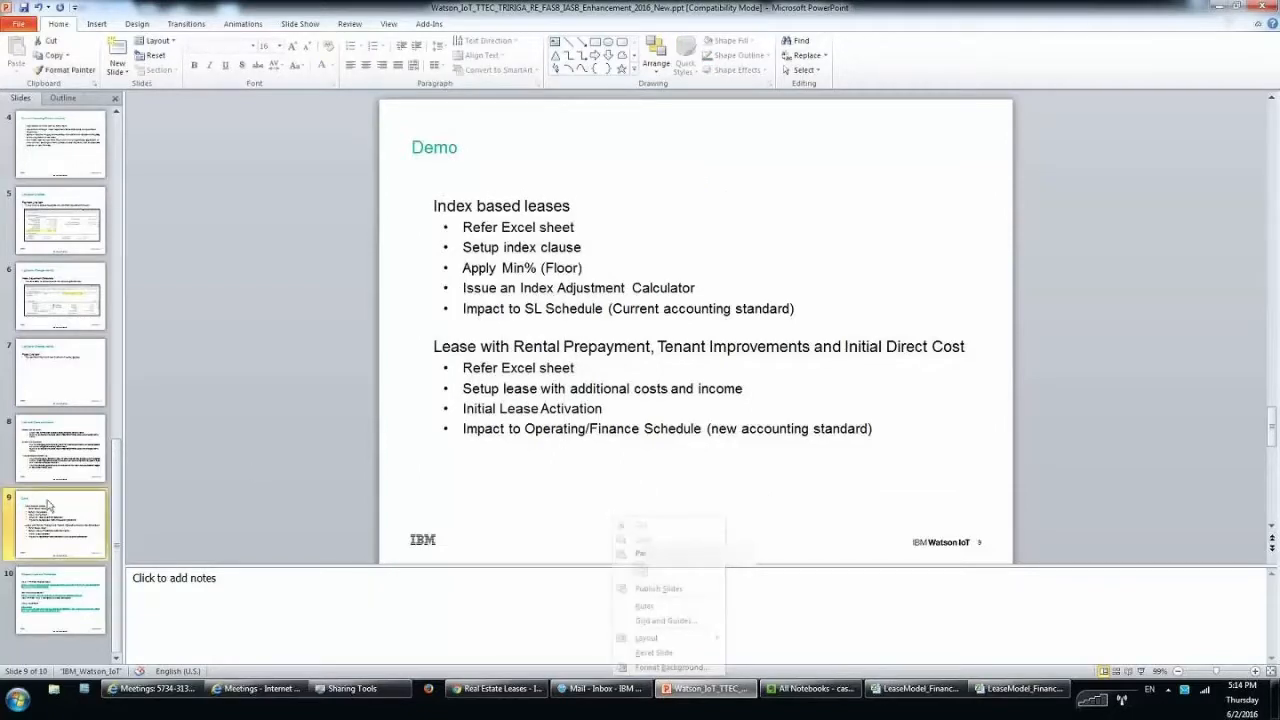
pyautogui.rightClick(47, 505)
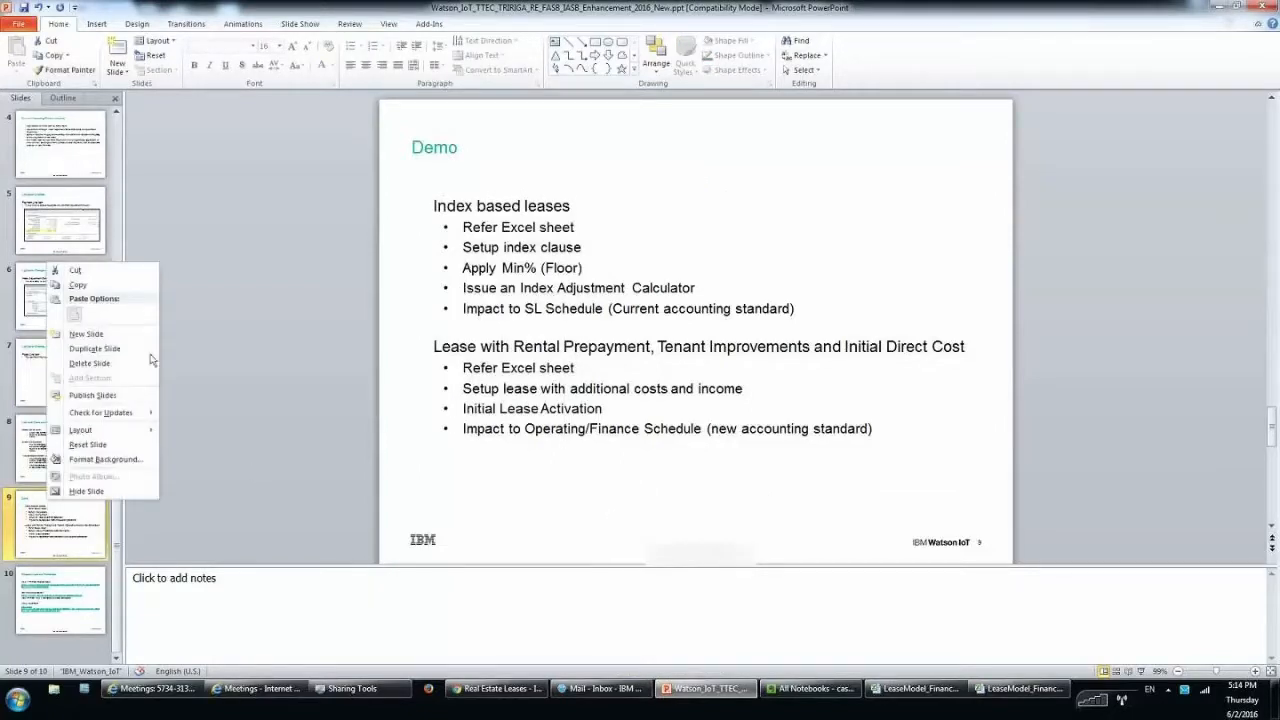